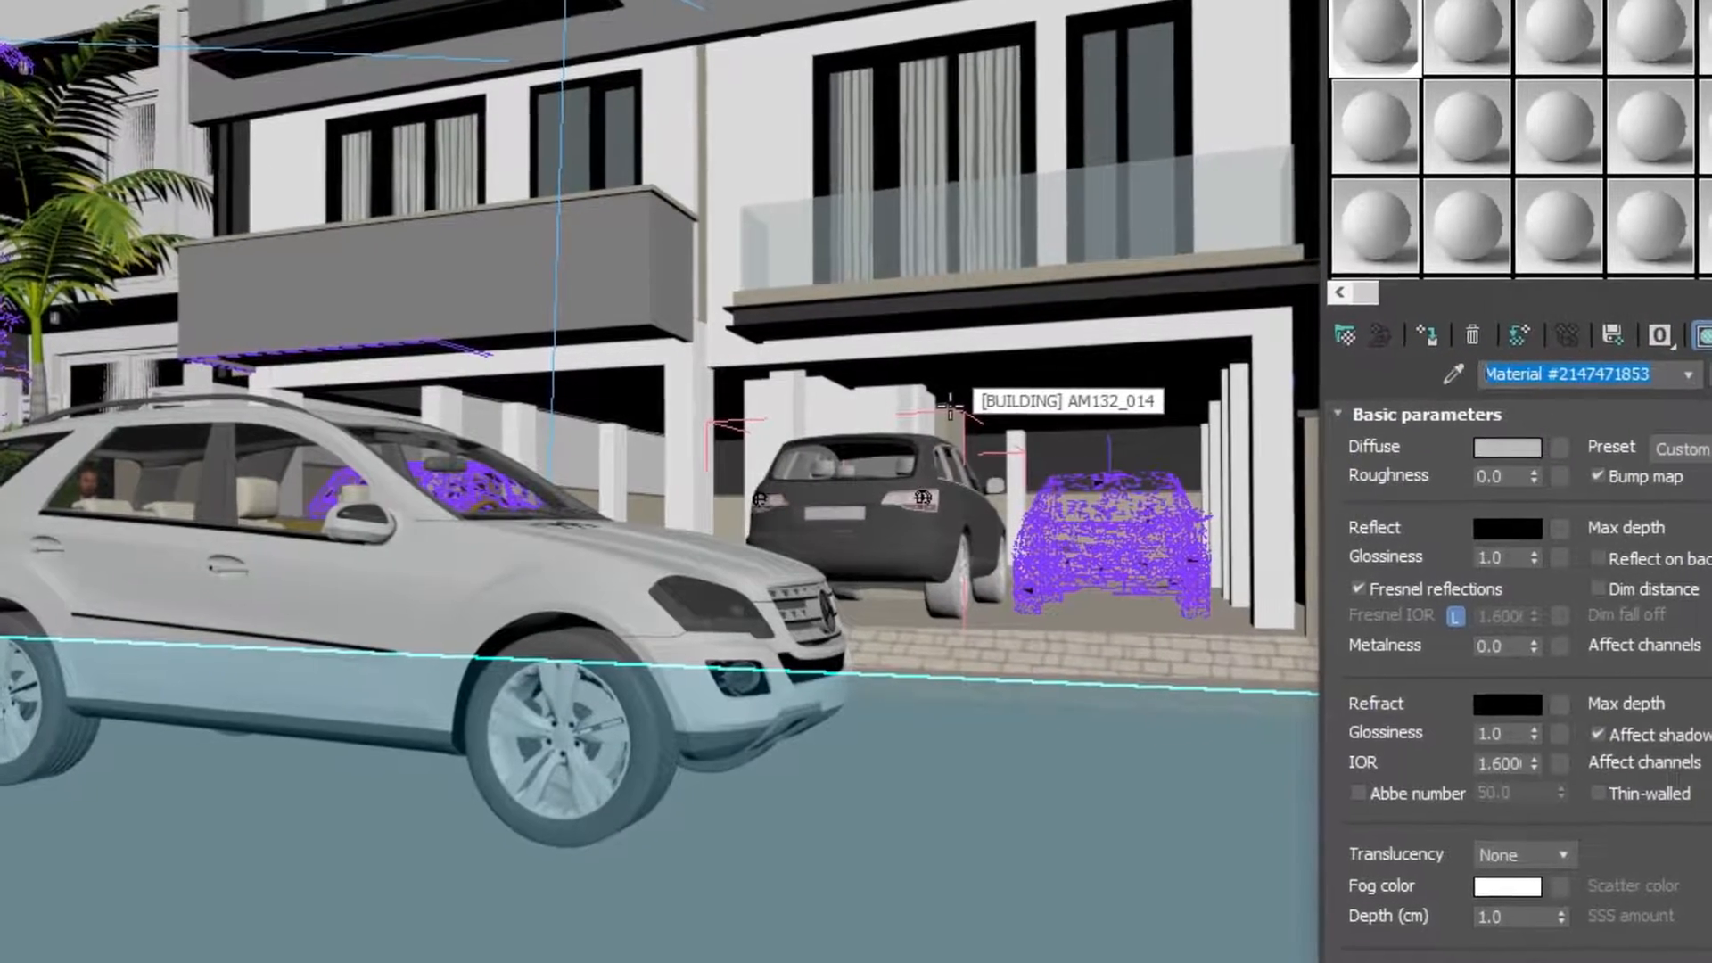
- Rename the selected V-Ray material as road
type("road")
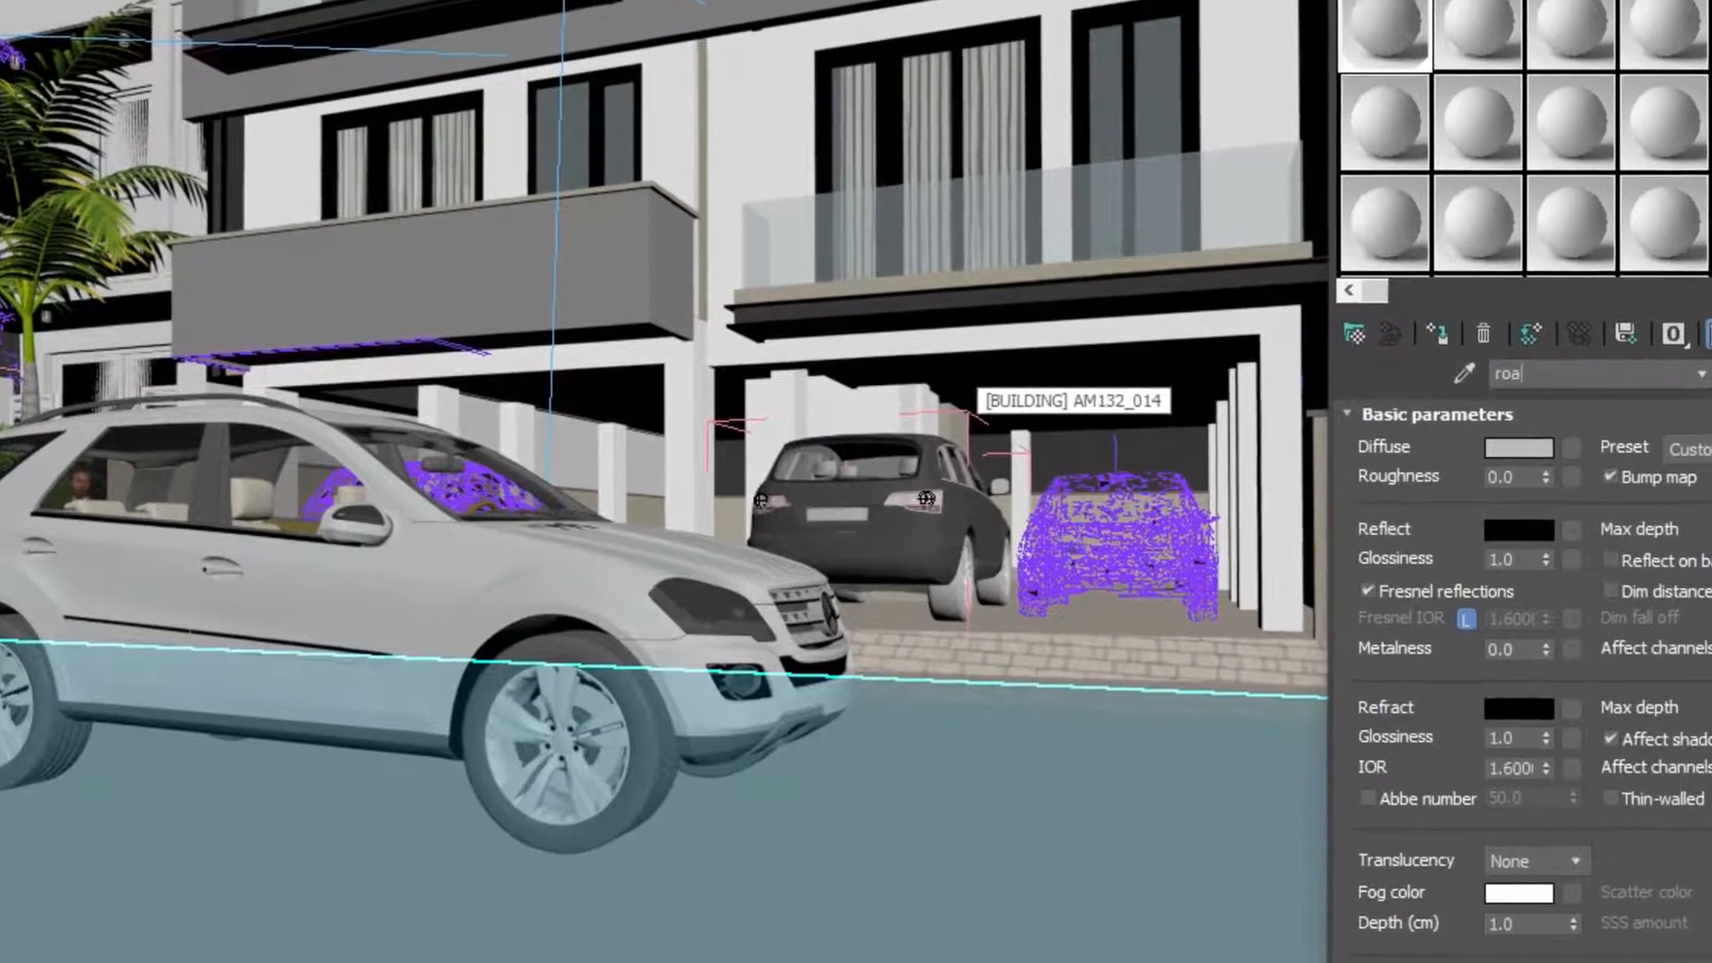
left_click(1529, 371)
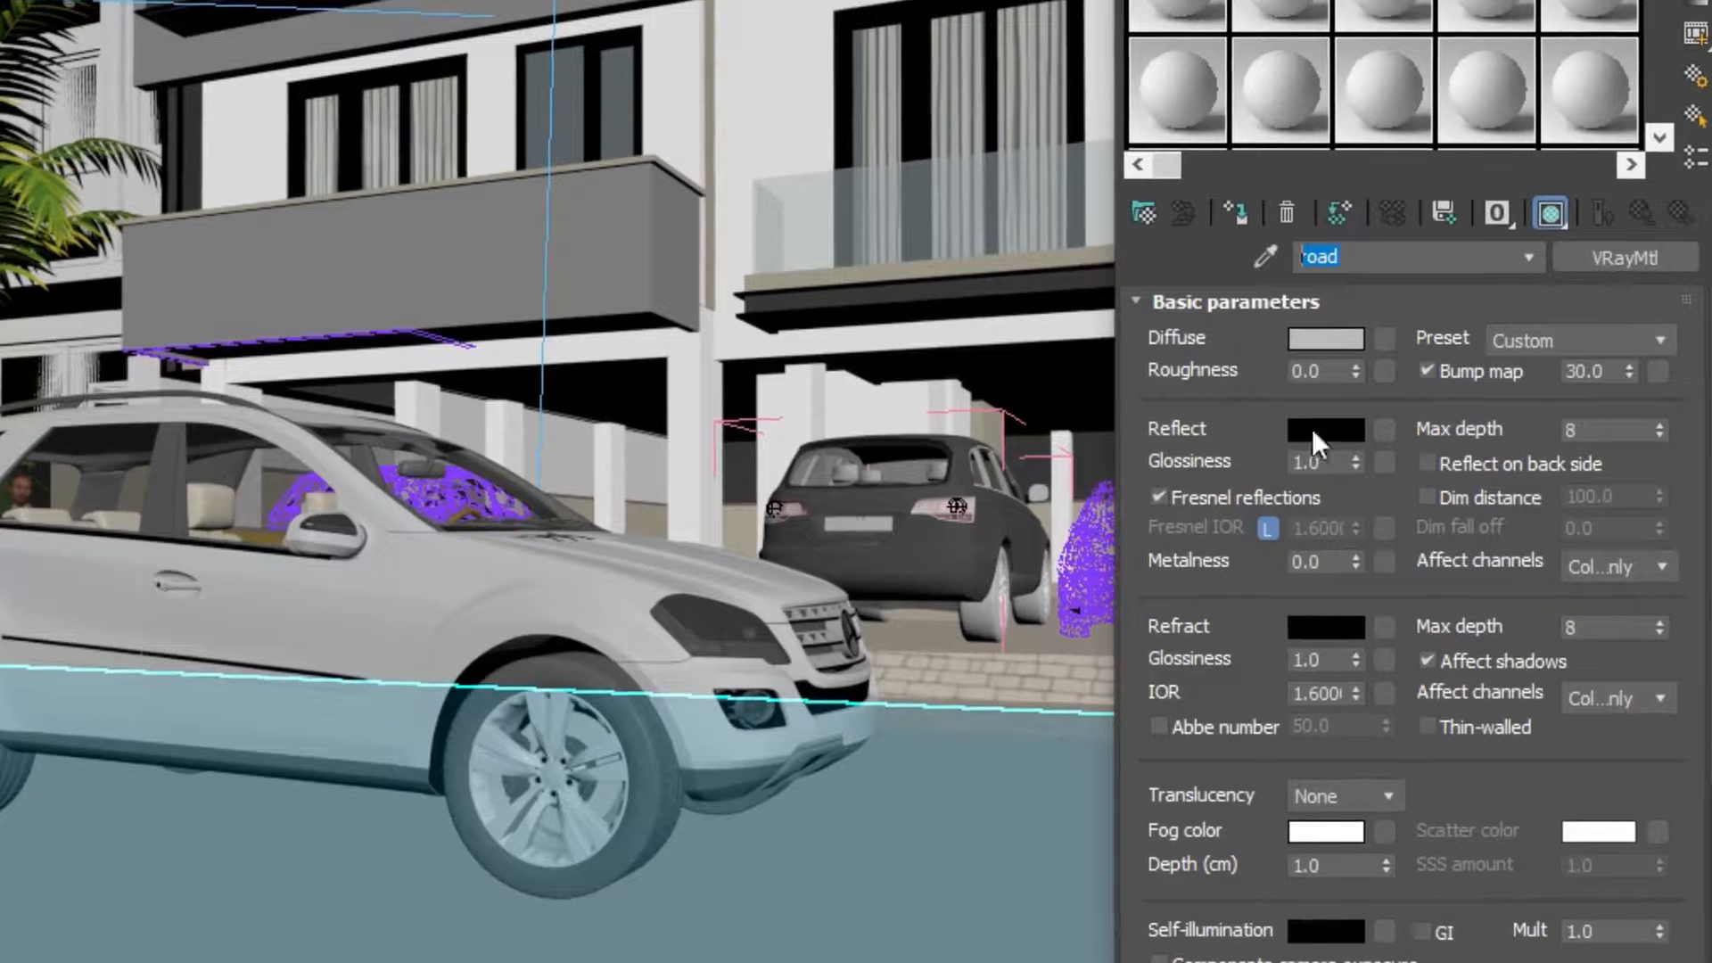
left_click(1610, 448)
left_click_drag(141, 1, 141, 14)
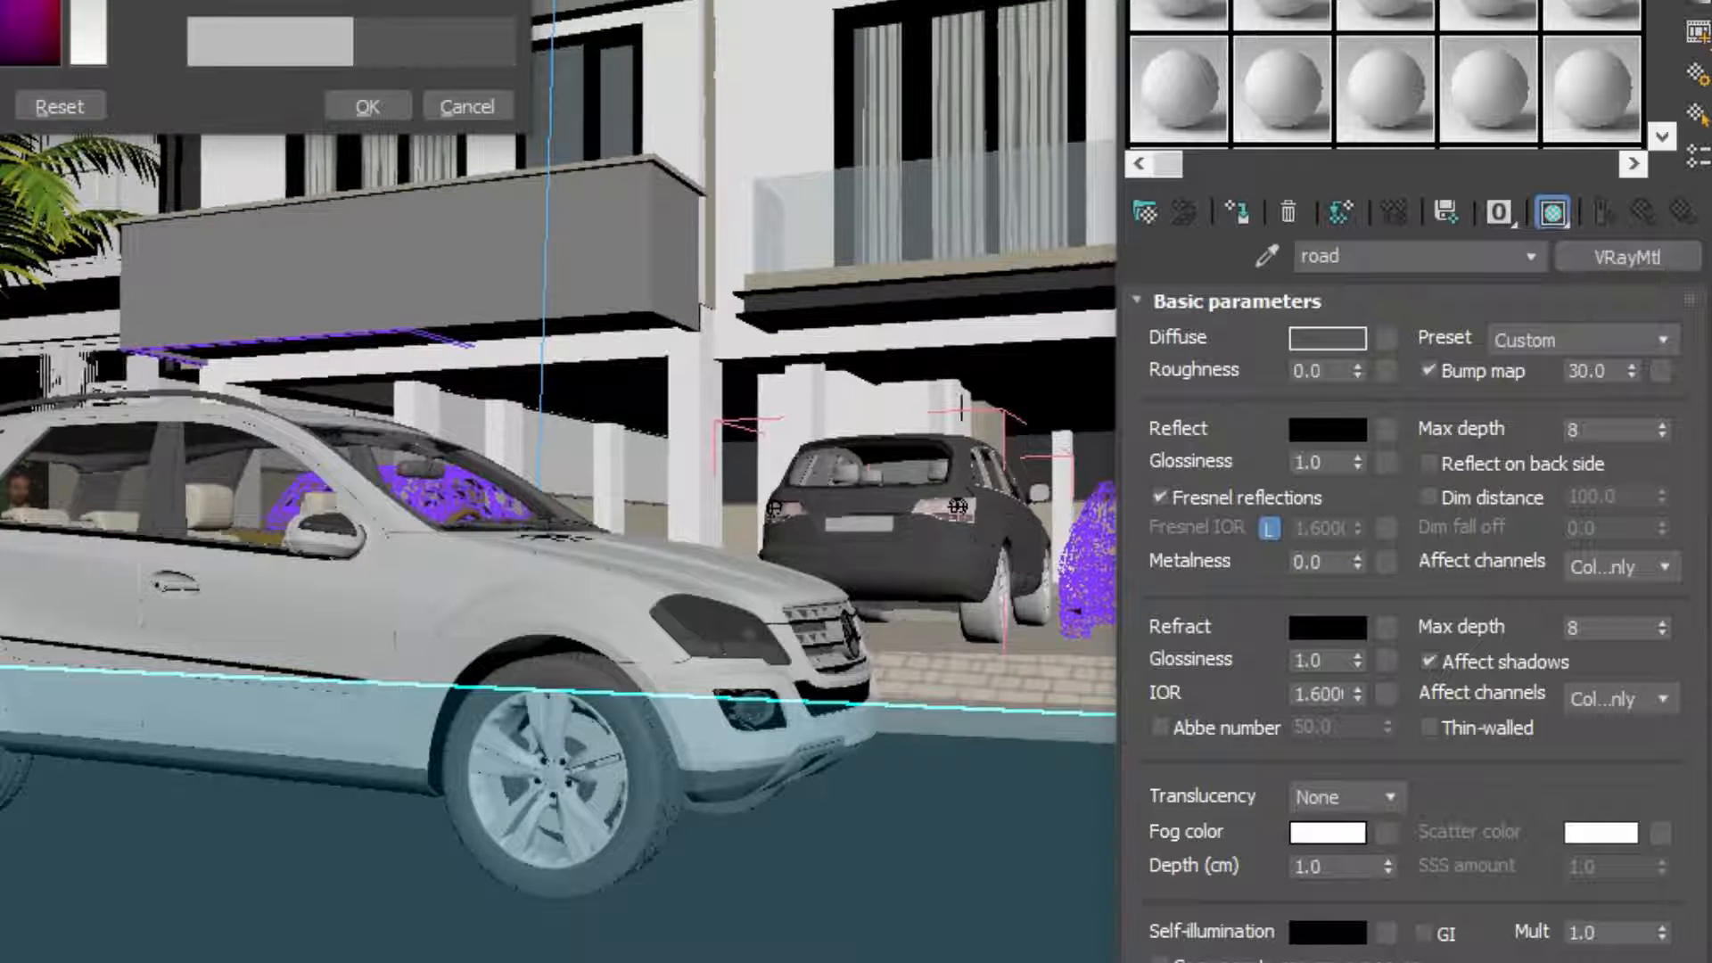
left_click(352, 103)
- Load ASPHALT 4.JPG from the tex folder as a bitmap for the road material's diffuse map
left_click_drag(1426, 4, 1296, 77)
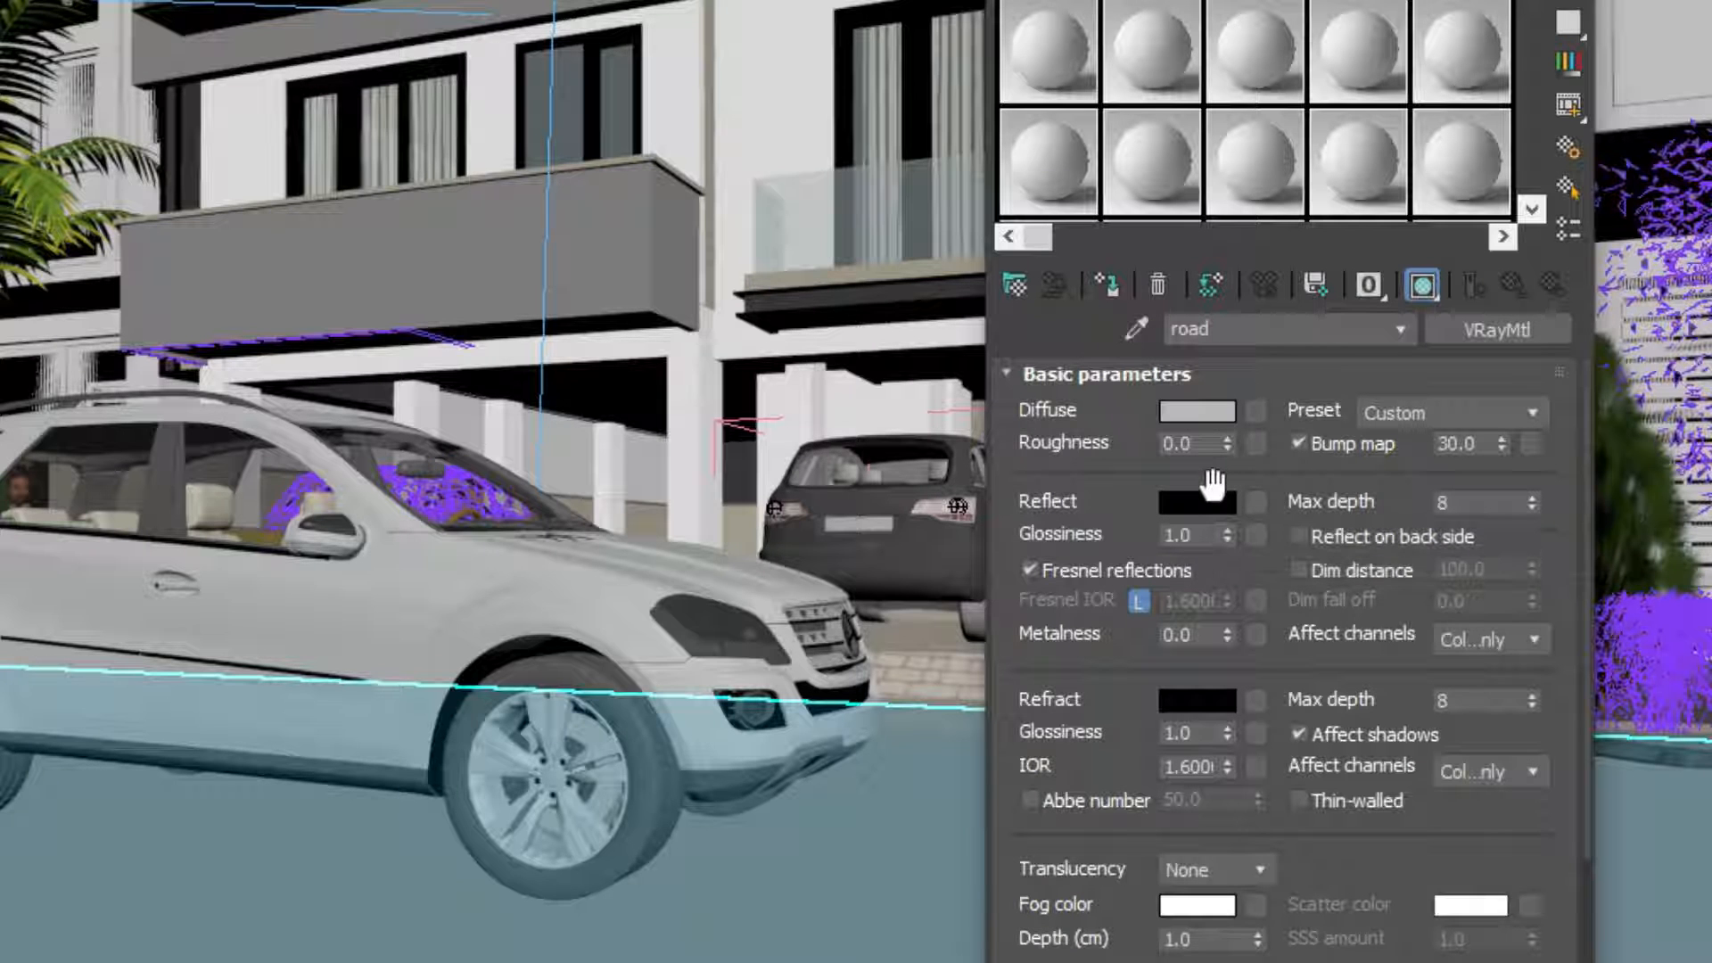
left_click(1253, 410)
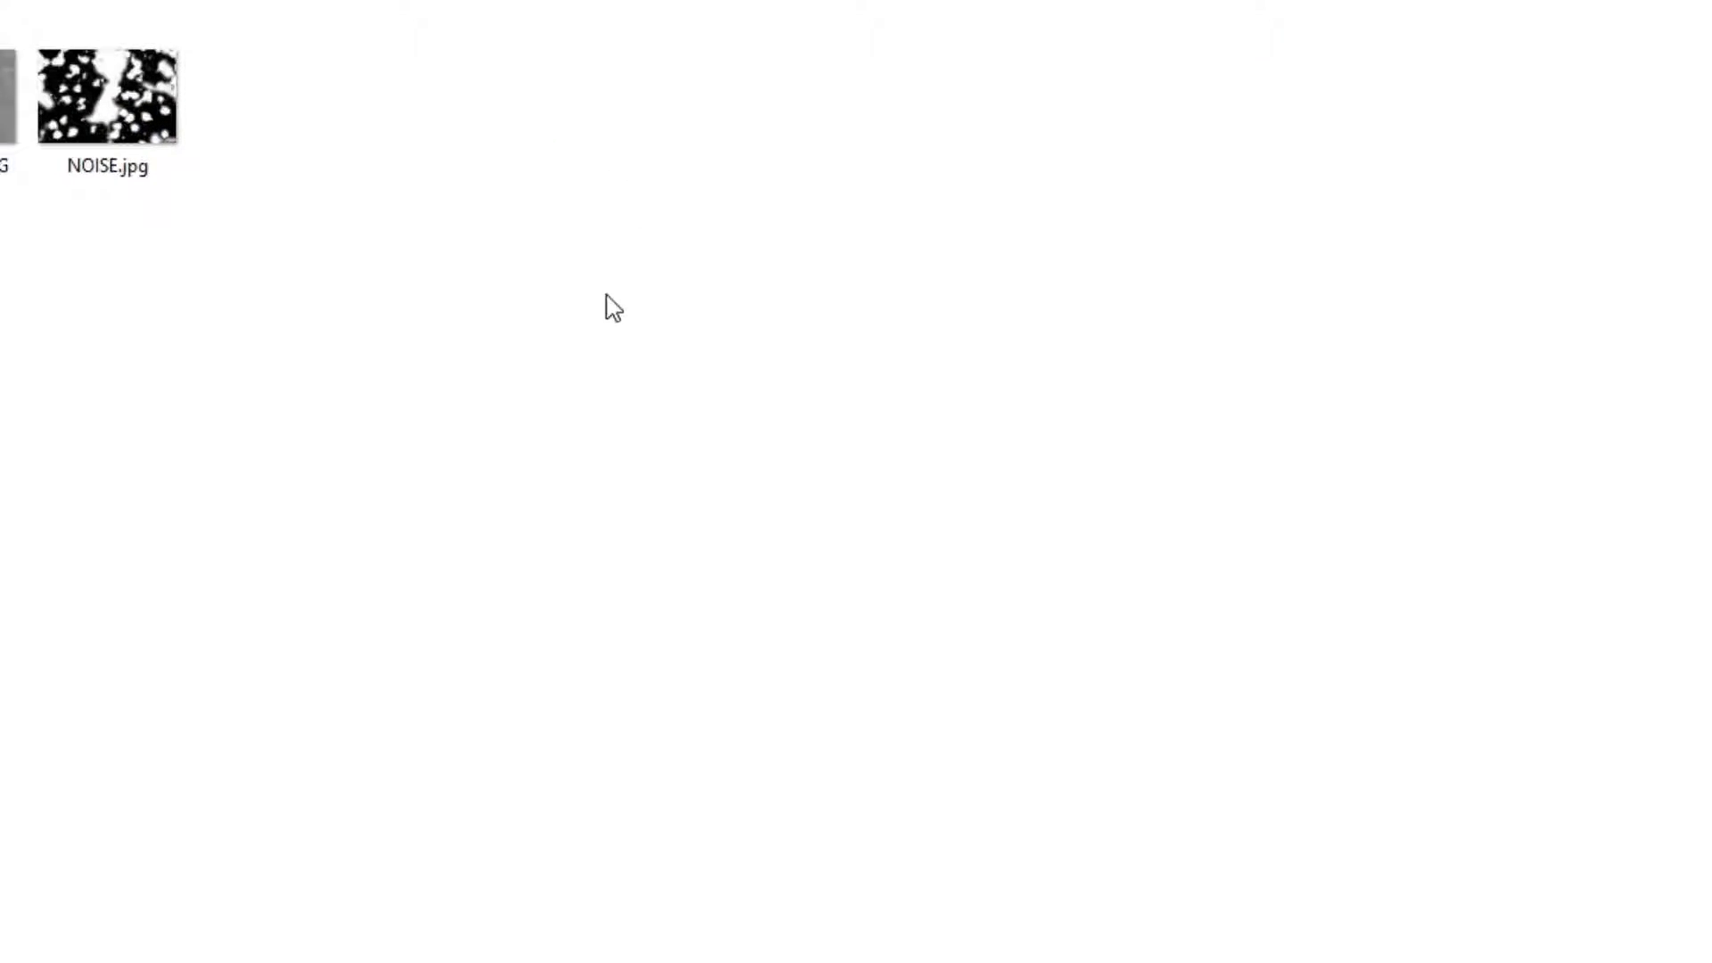
right_click(678, 306)
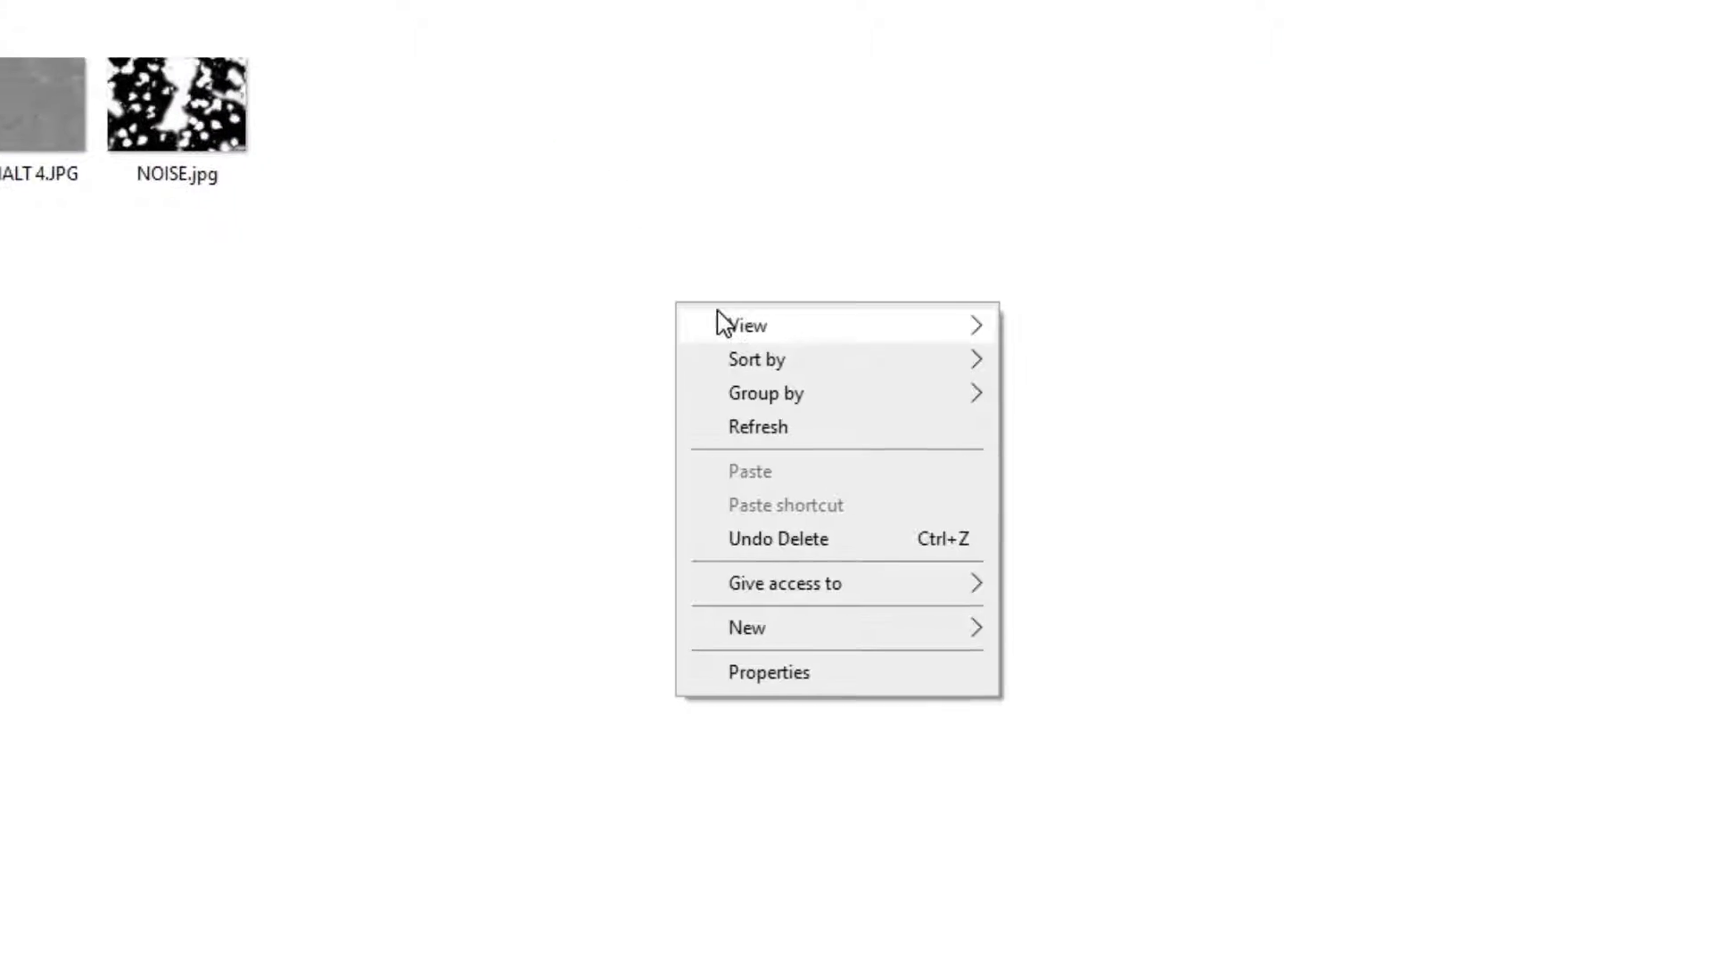
left_click(1160, 333)
left_click(344, 321)
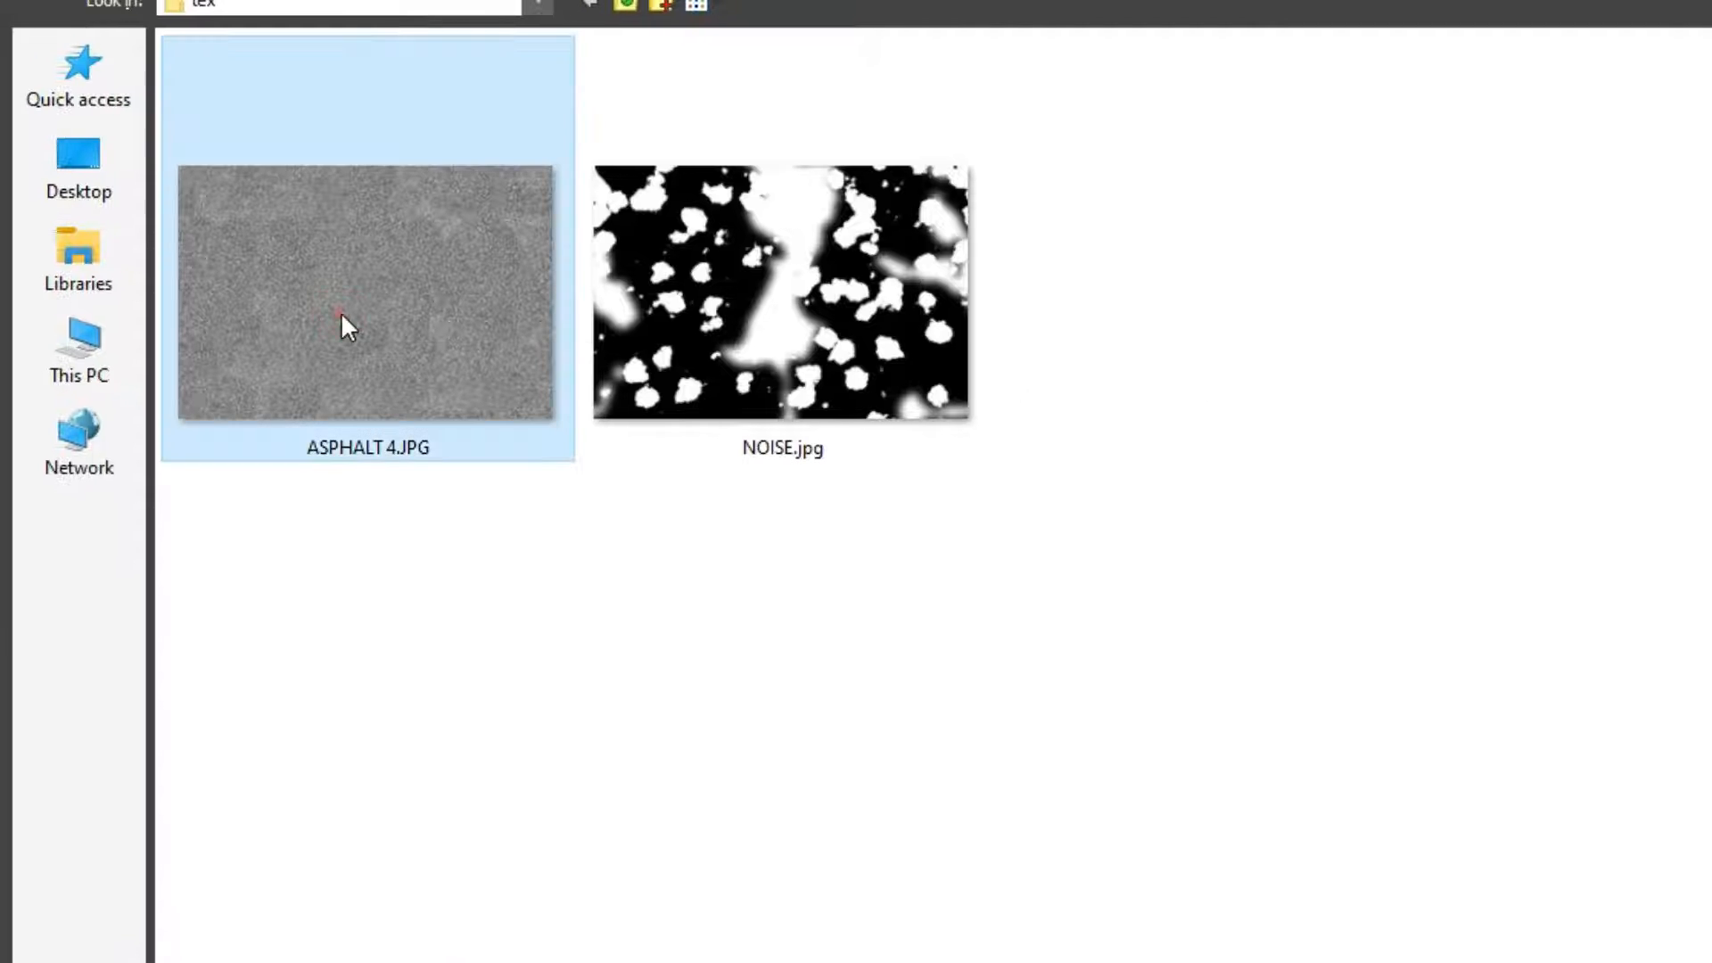
right_click(352, 321)
left_click(428, 385)
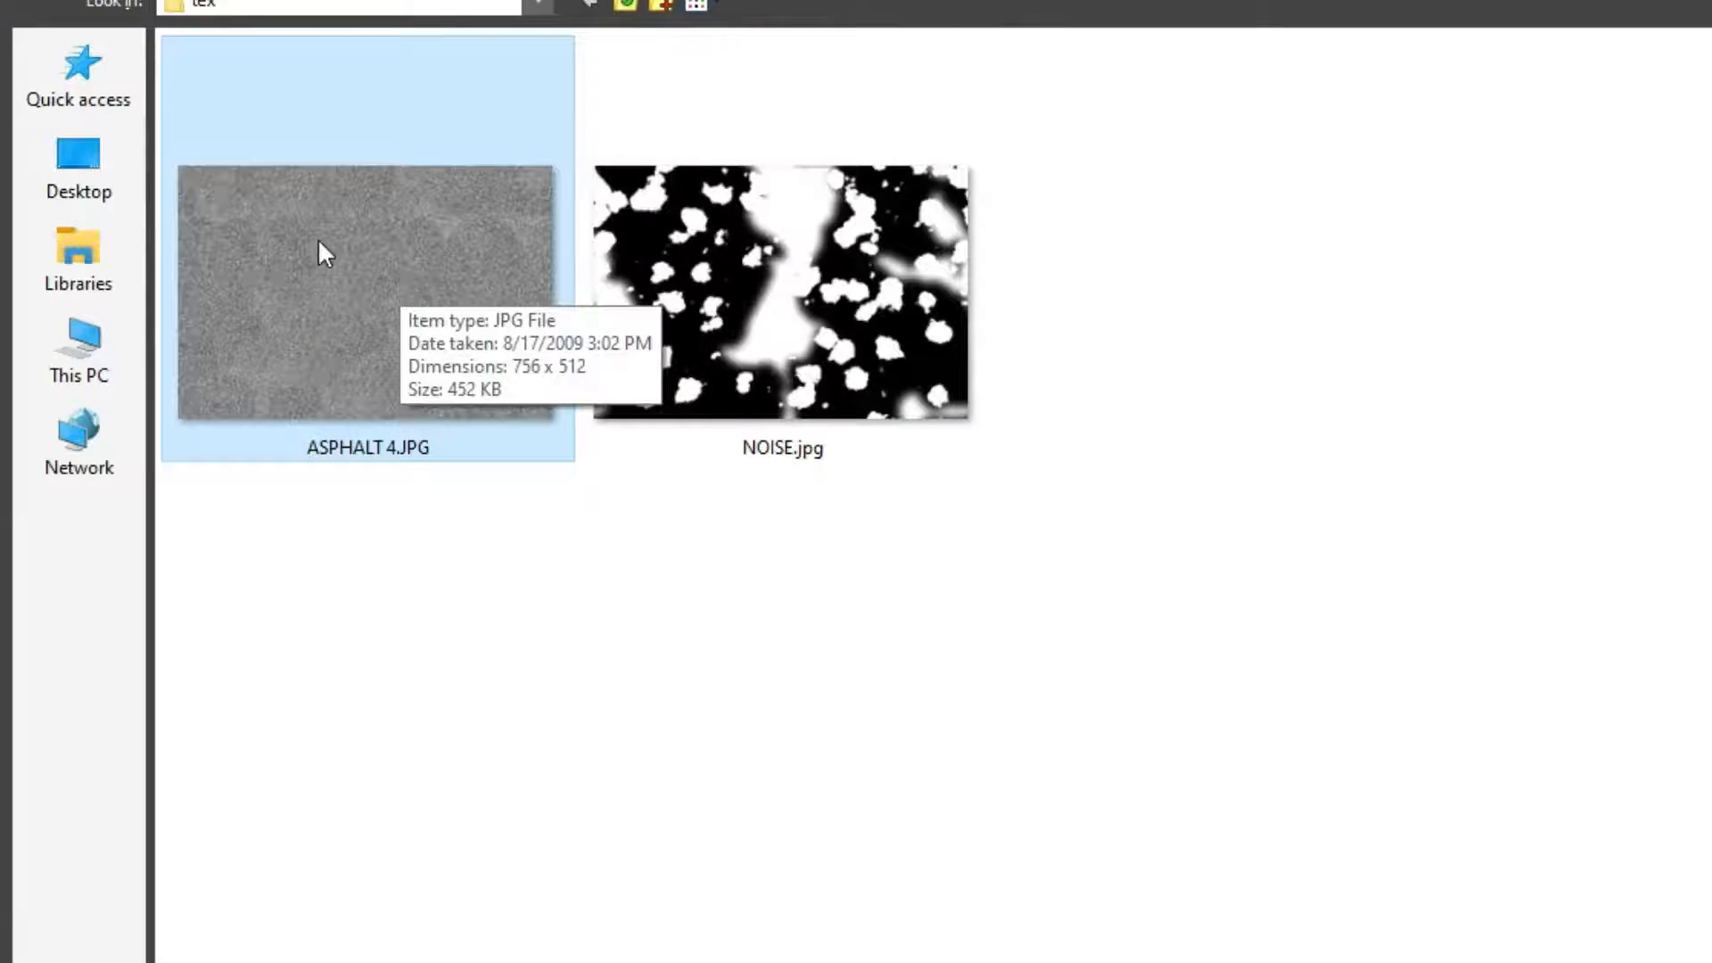
double_click(303, 268)
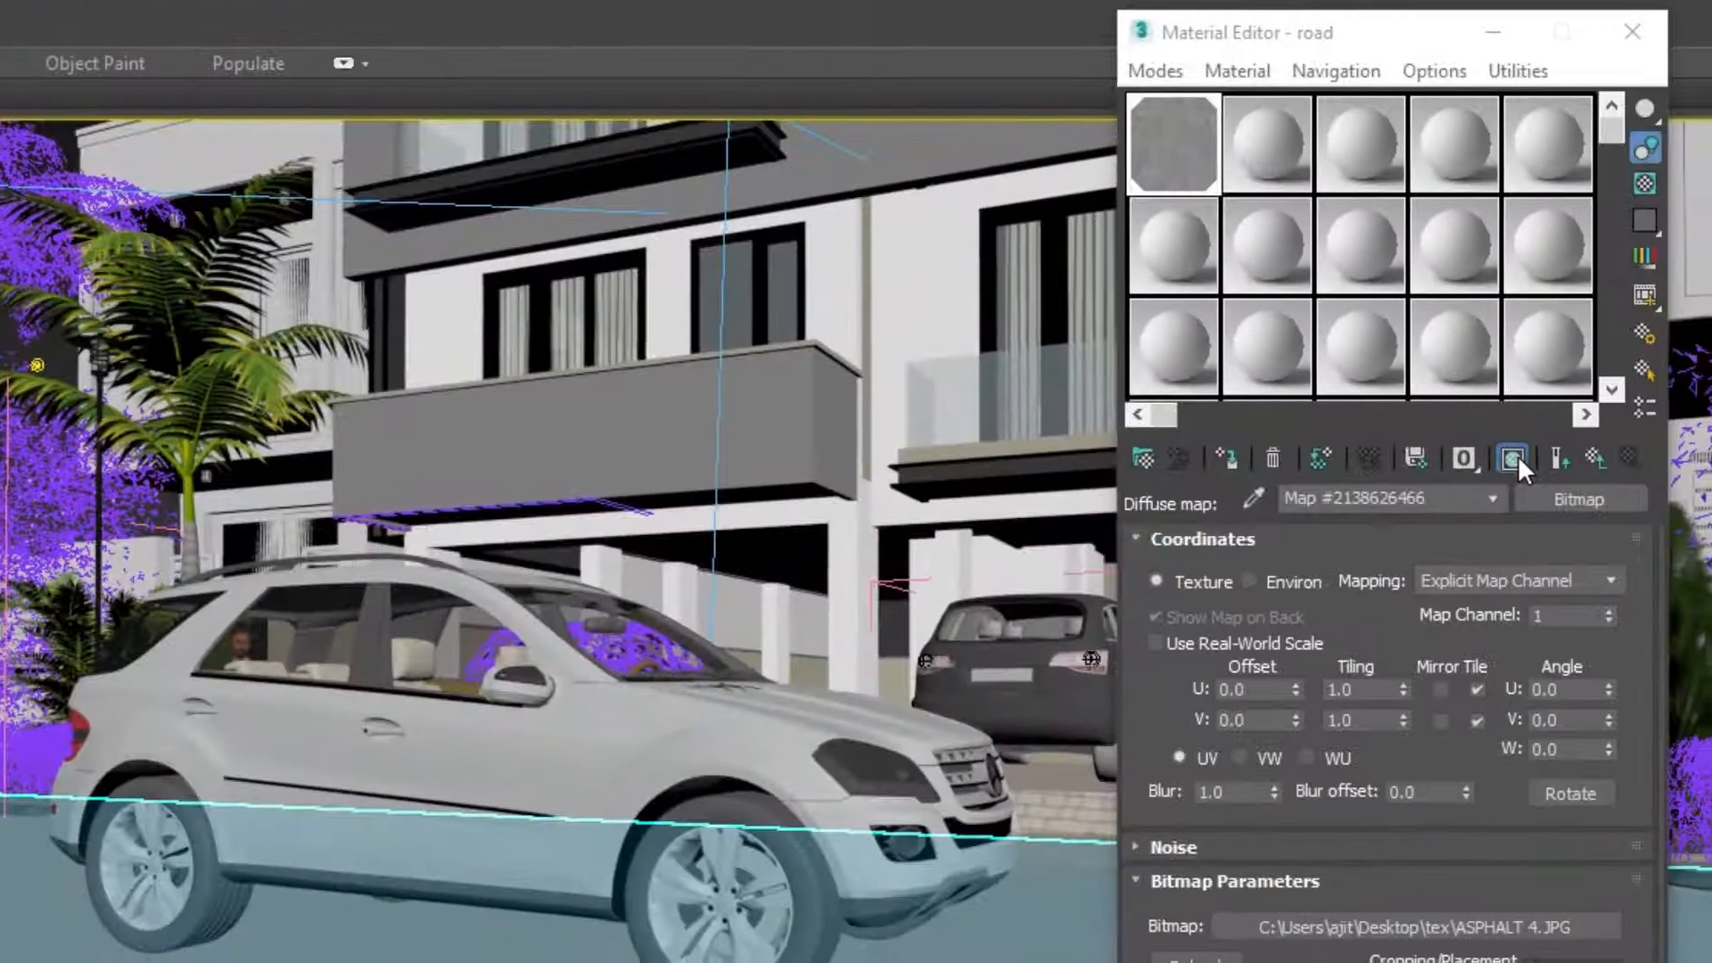
- Display the asphalt diffuse map on the road in the viewport and close the Material Editor
left_click(1513, 459)
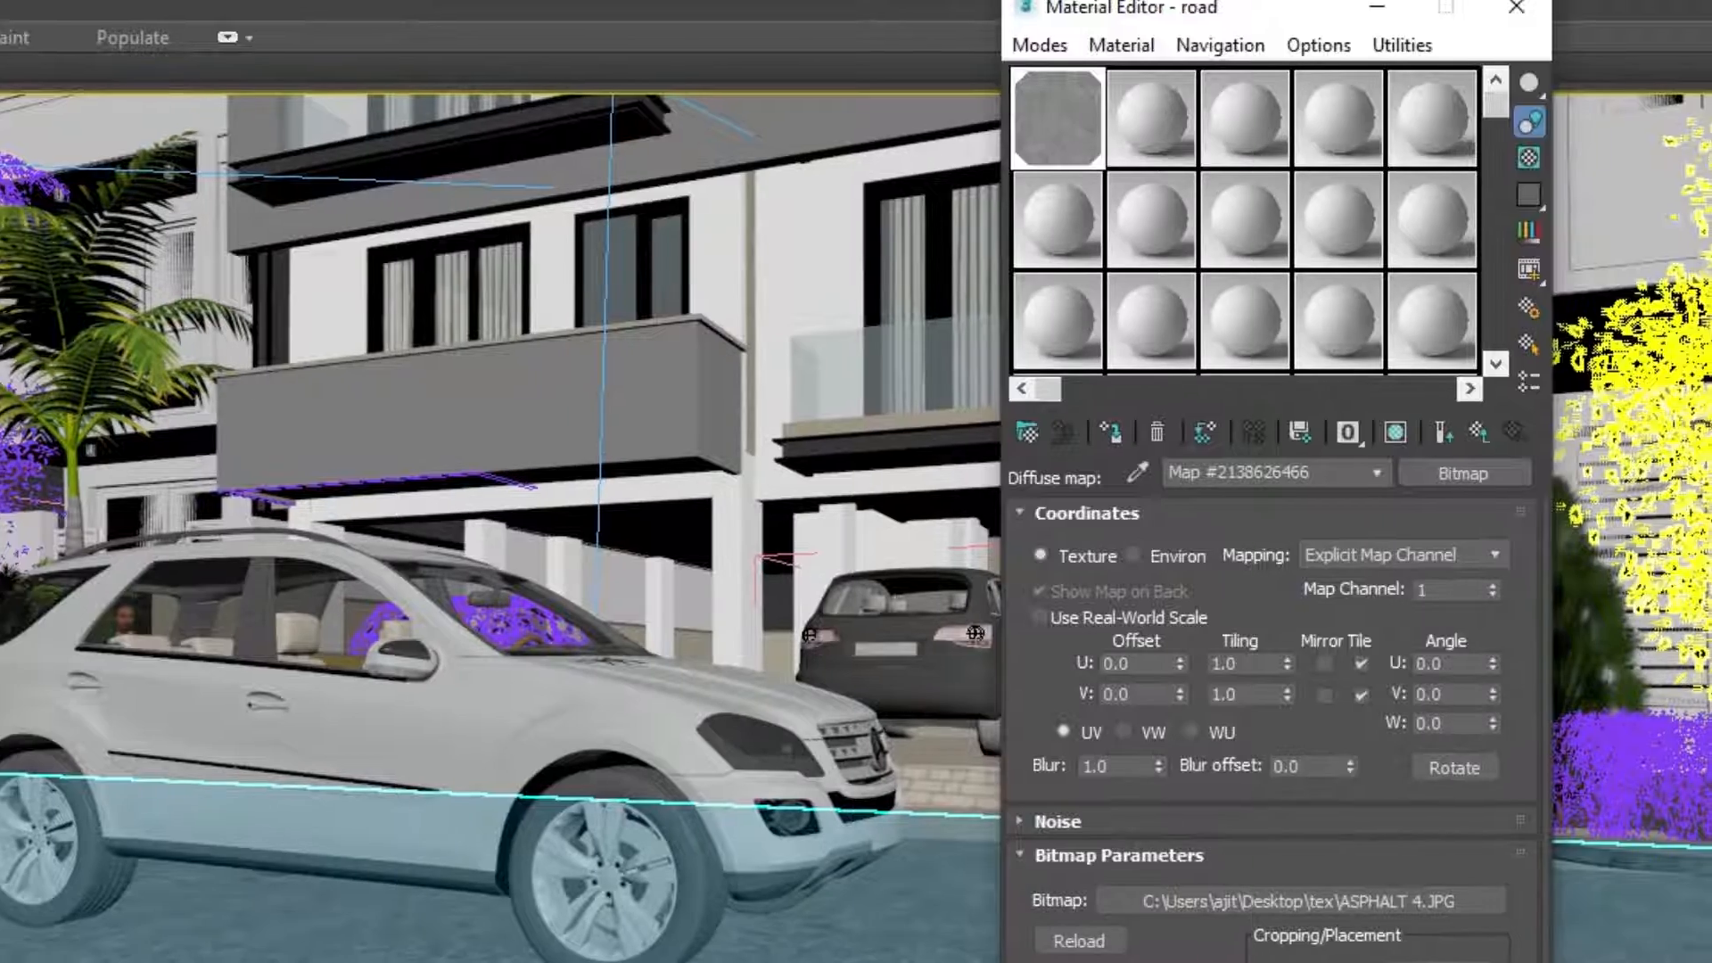
left_click(1516, 7)
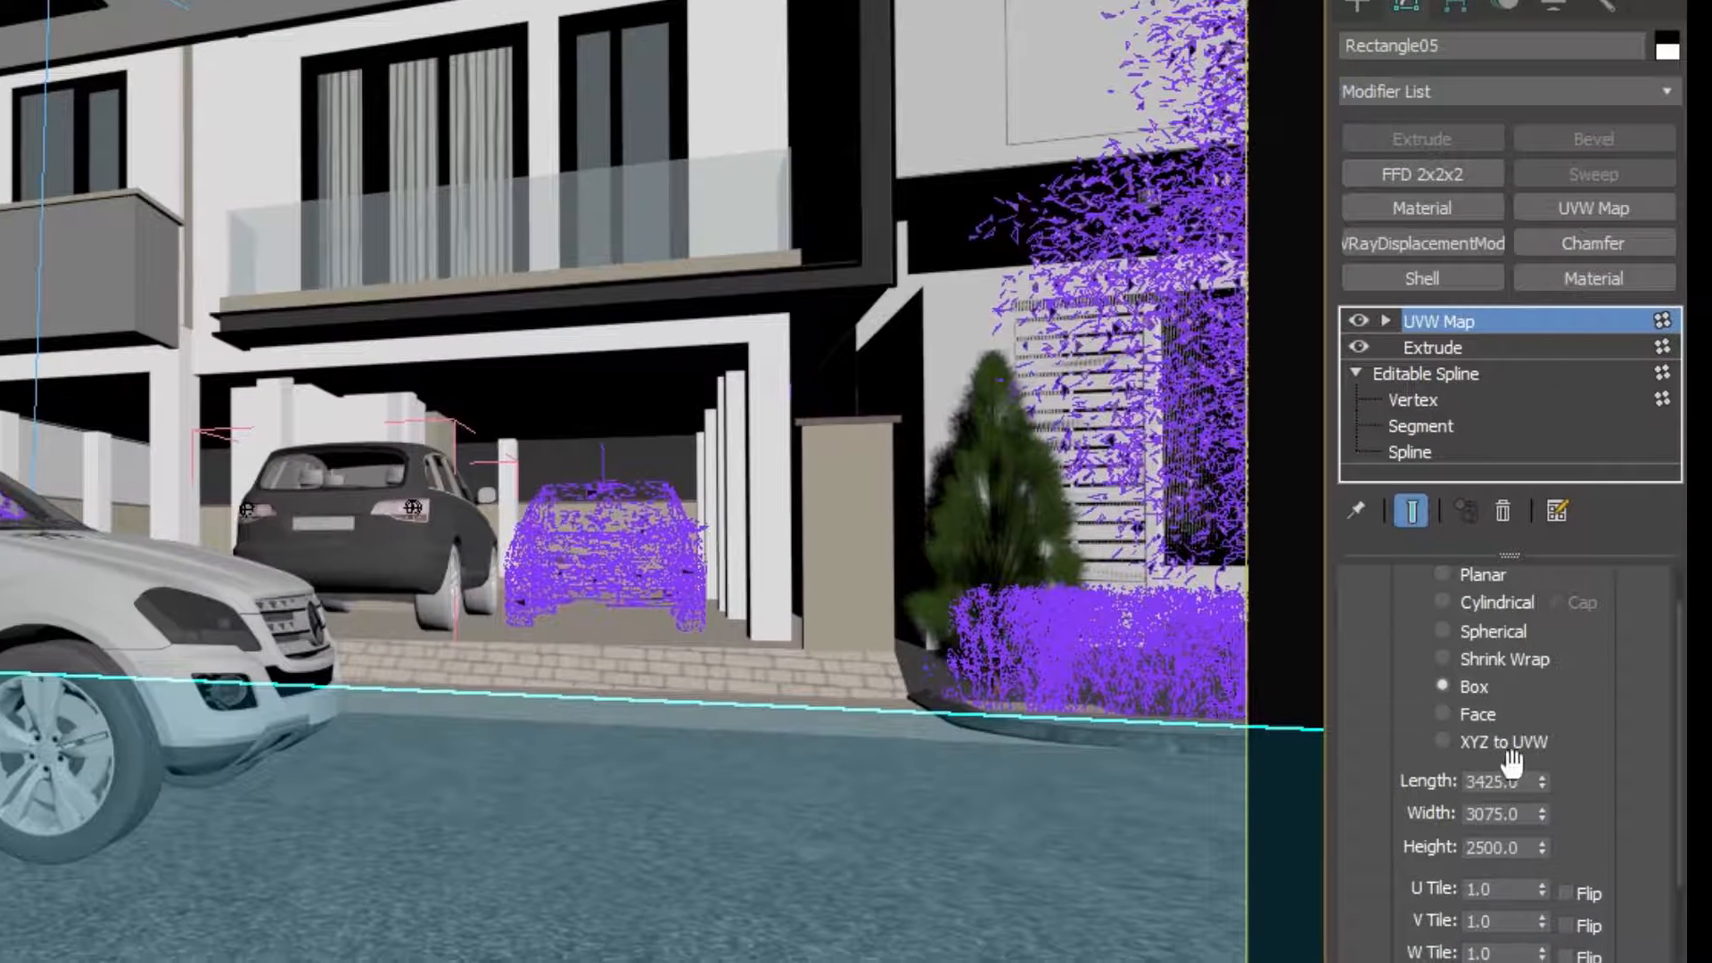
right_click(243, 710)
left_click(290, 617)
right_click(228, 675)
left_click(290, 691)
- Add a Bitmap to the road material's reflect map and select NOISE.jpg in the tex folder
key("m")
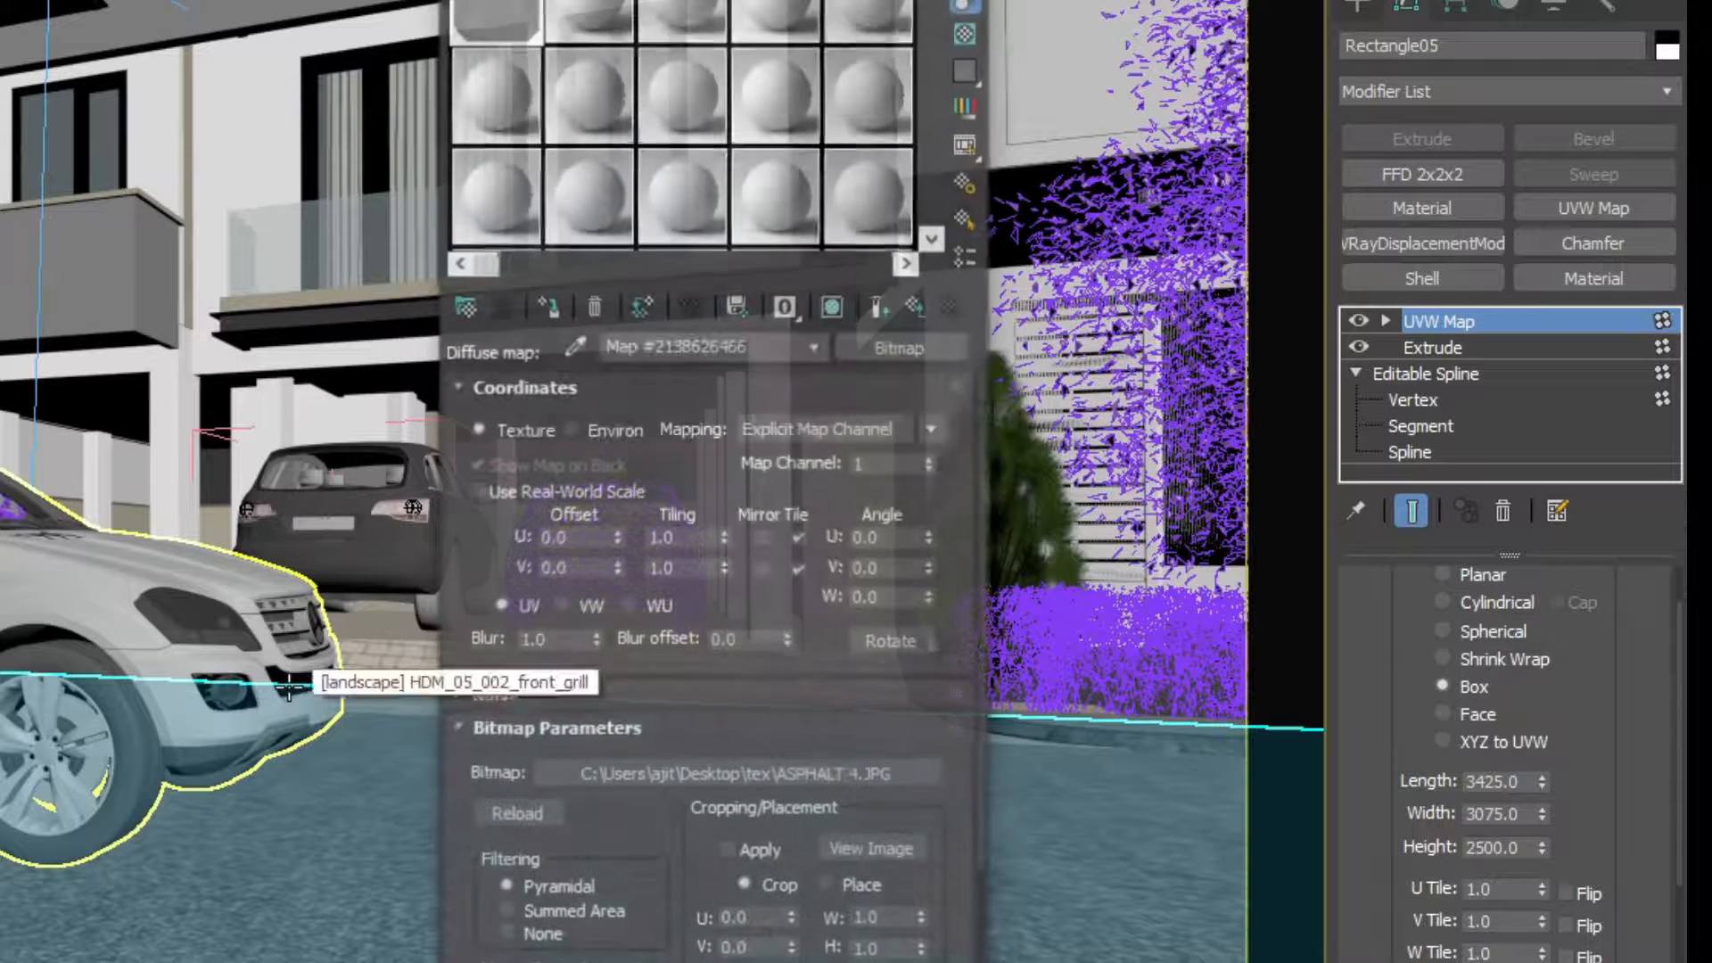
left_click(924, 305)
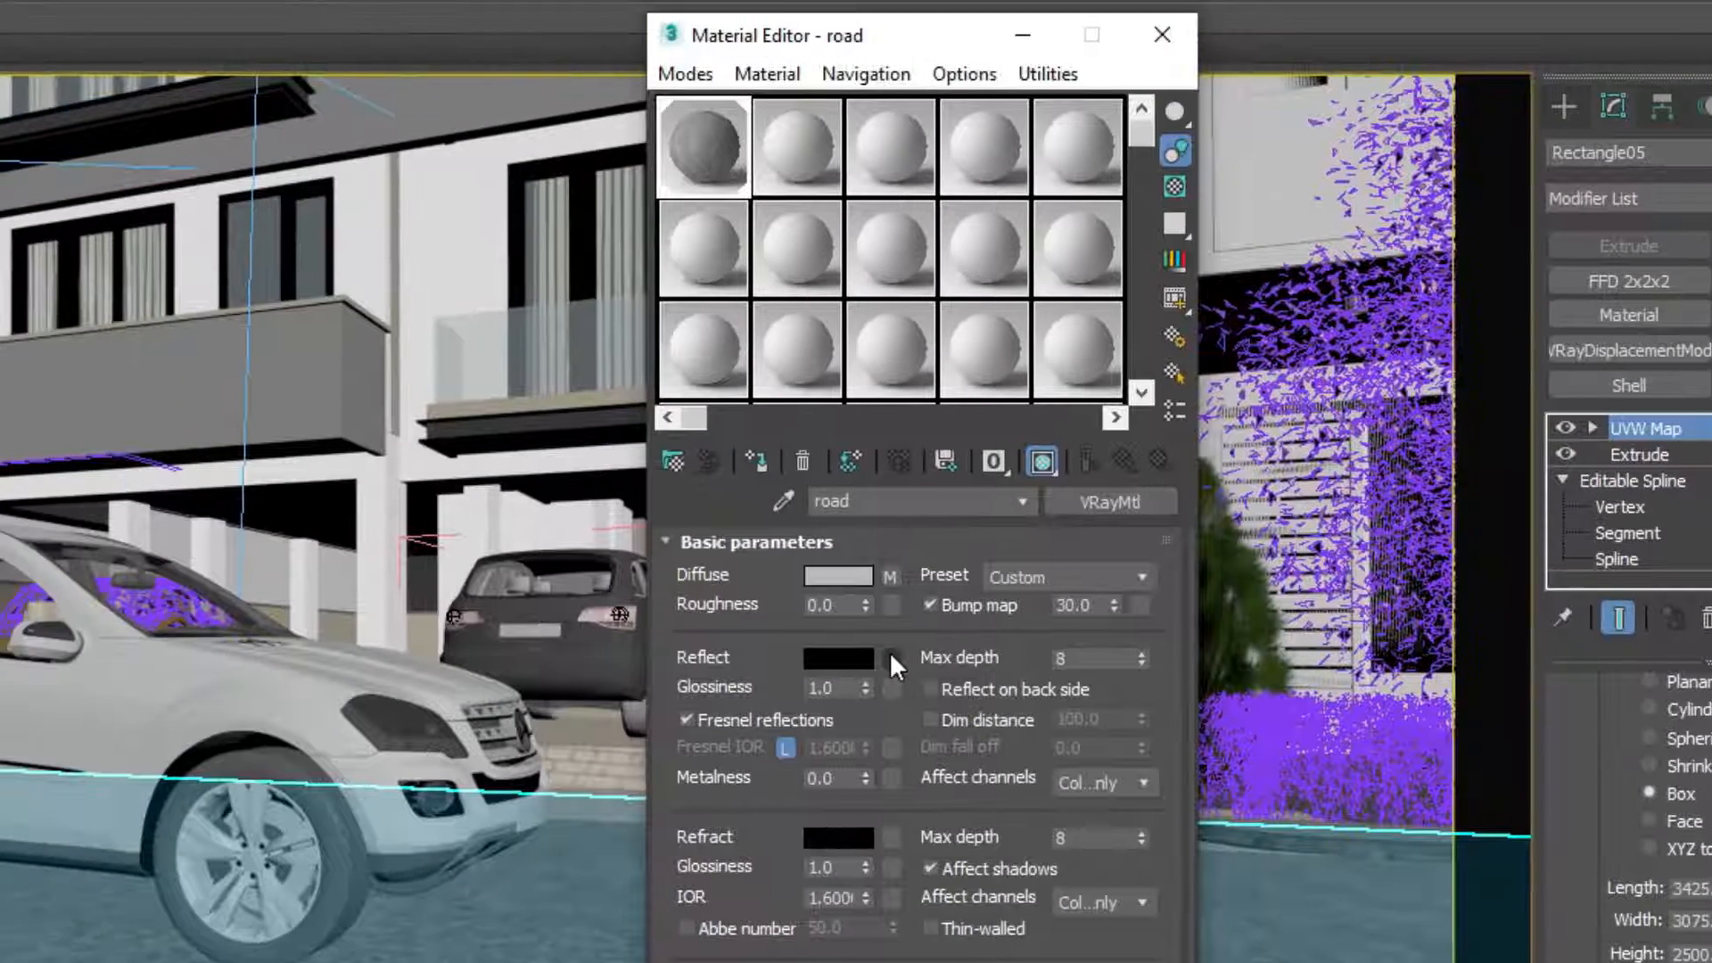
left_click(685, 551)
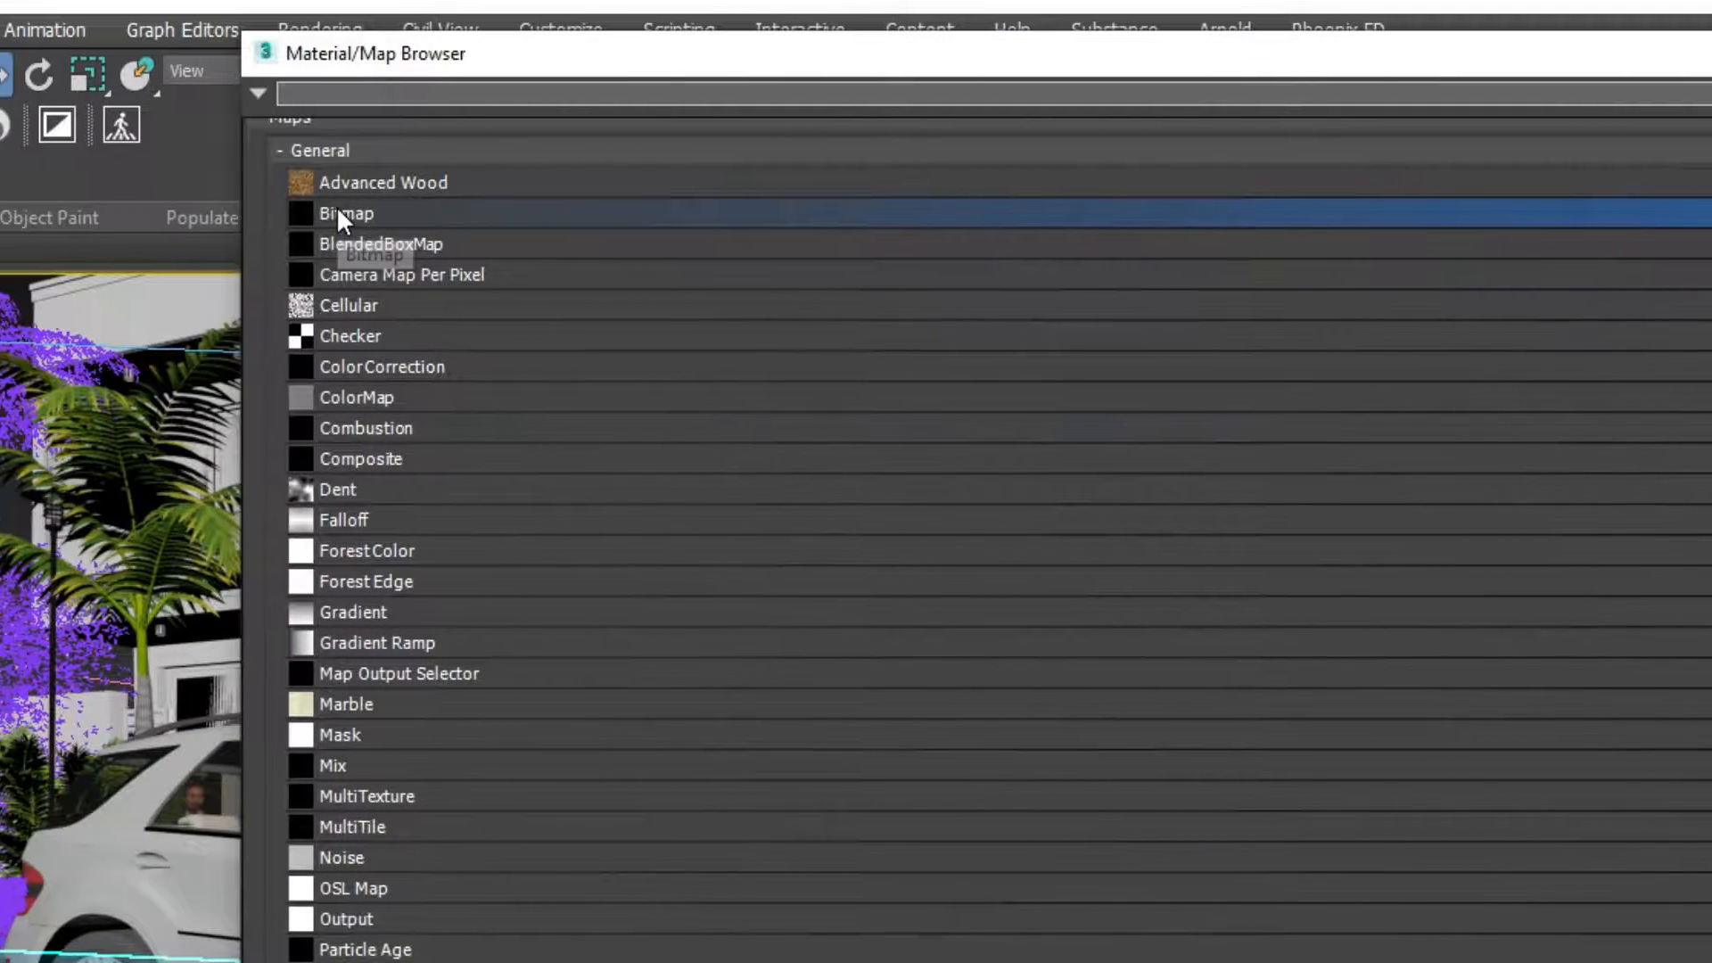
double_click(259, 194)
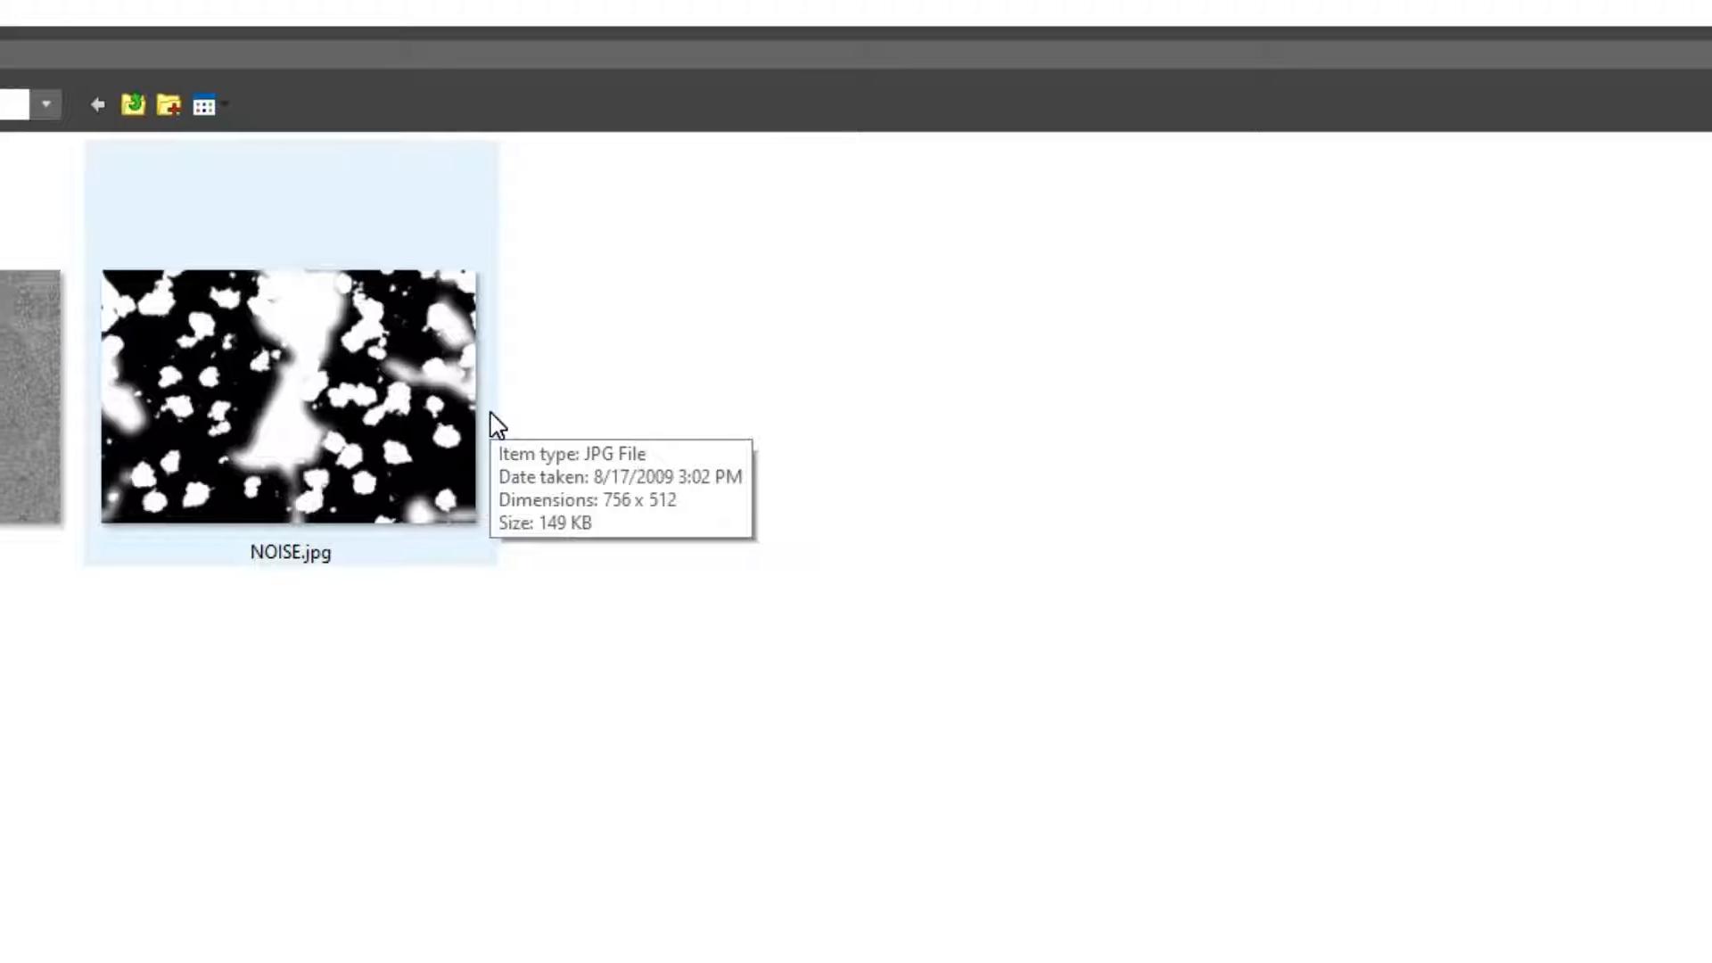
left_click(252, 410)
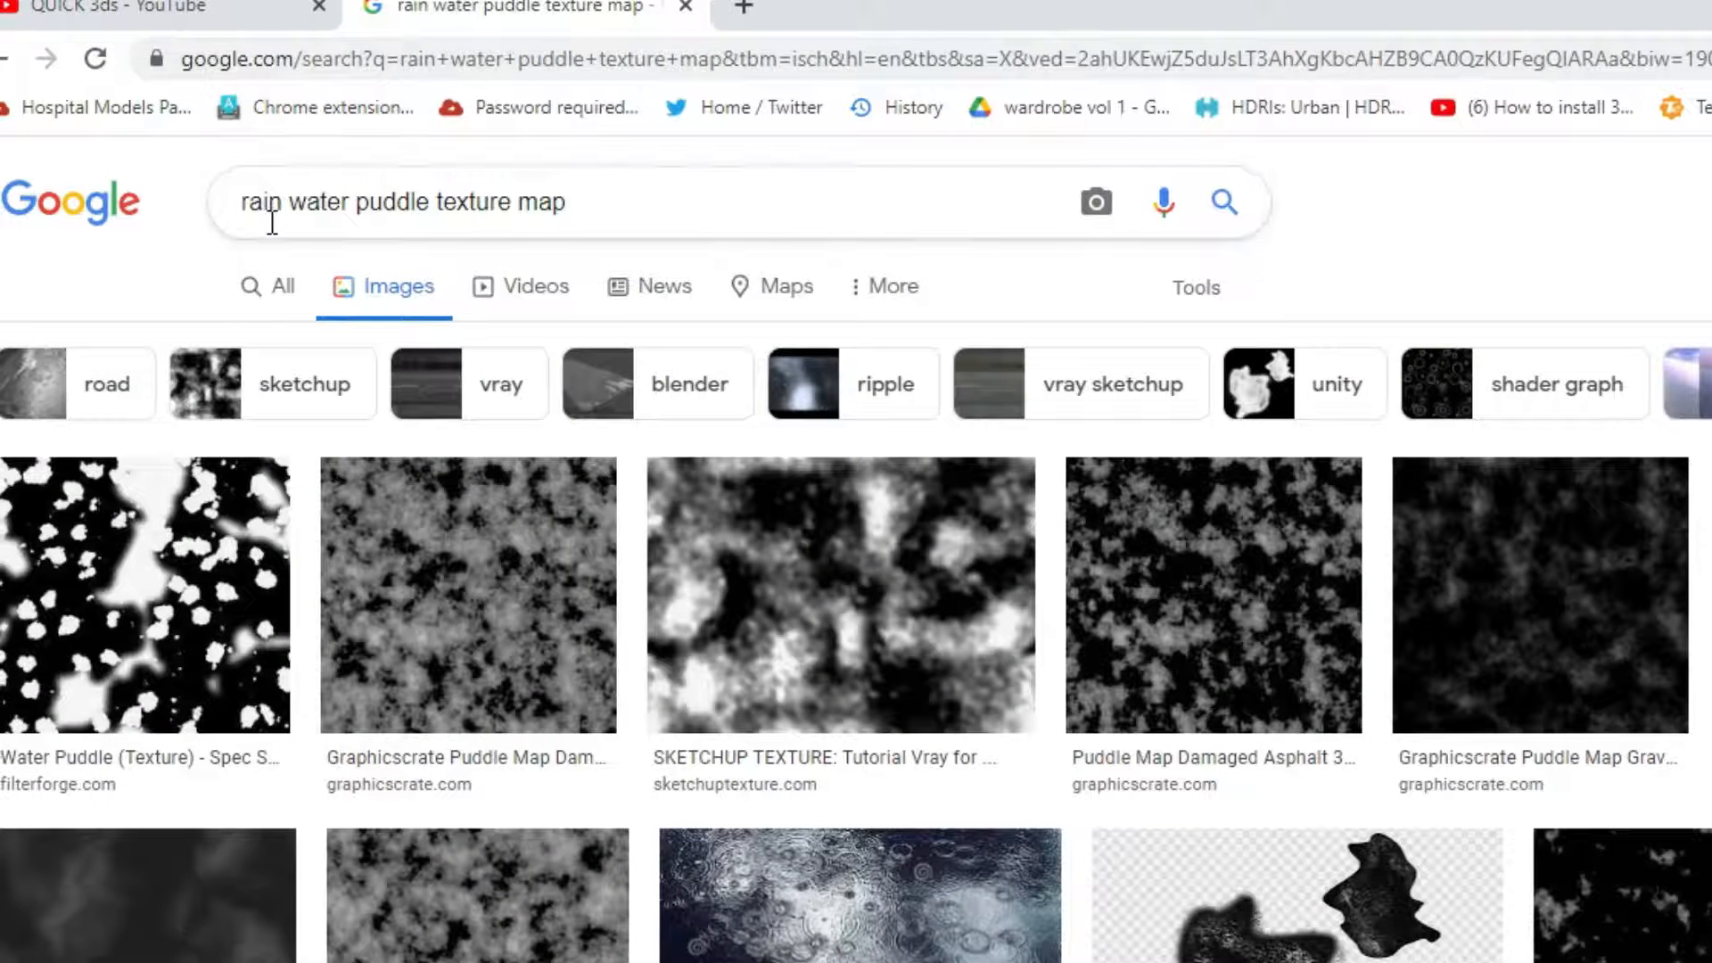
- Switch to the browser and examine the Google image results for "rain water puddle texture map"
left_click(615, 205)
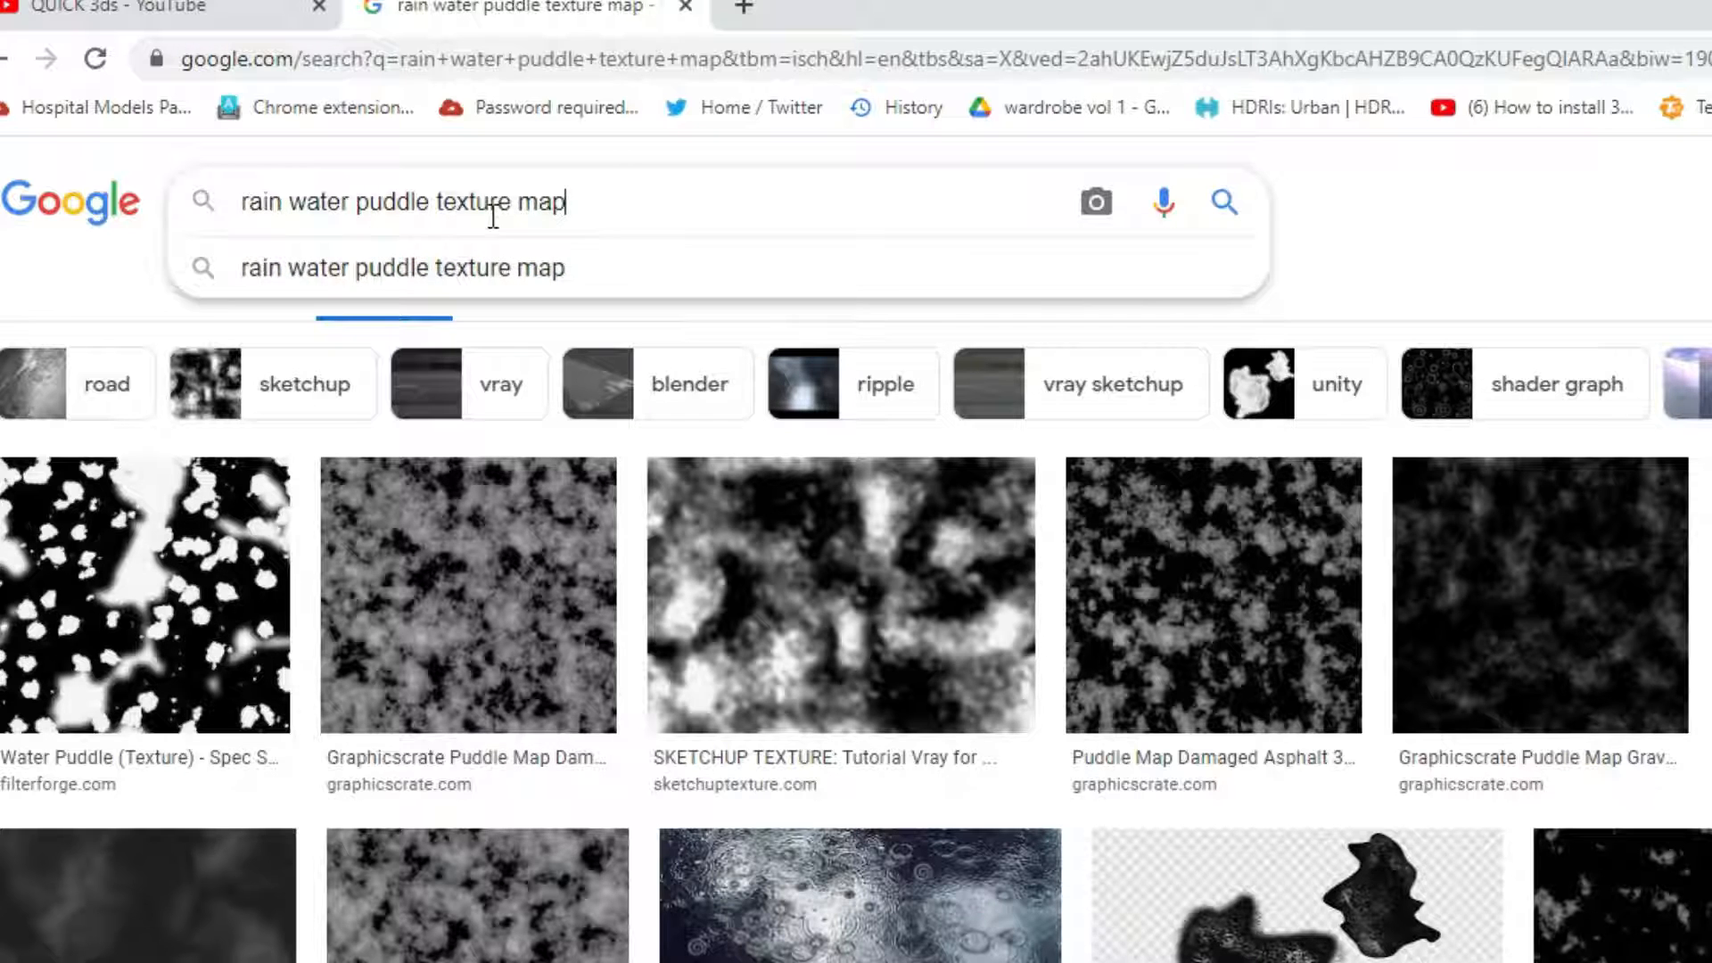
left_click(1428, 277)
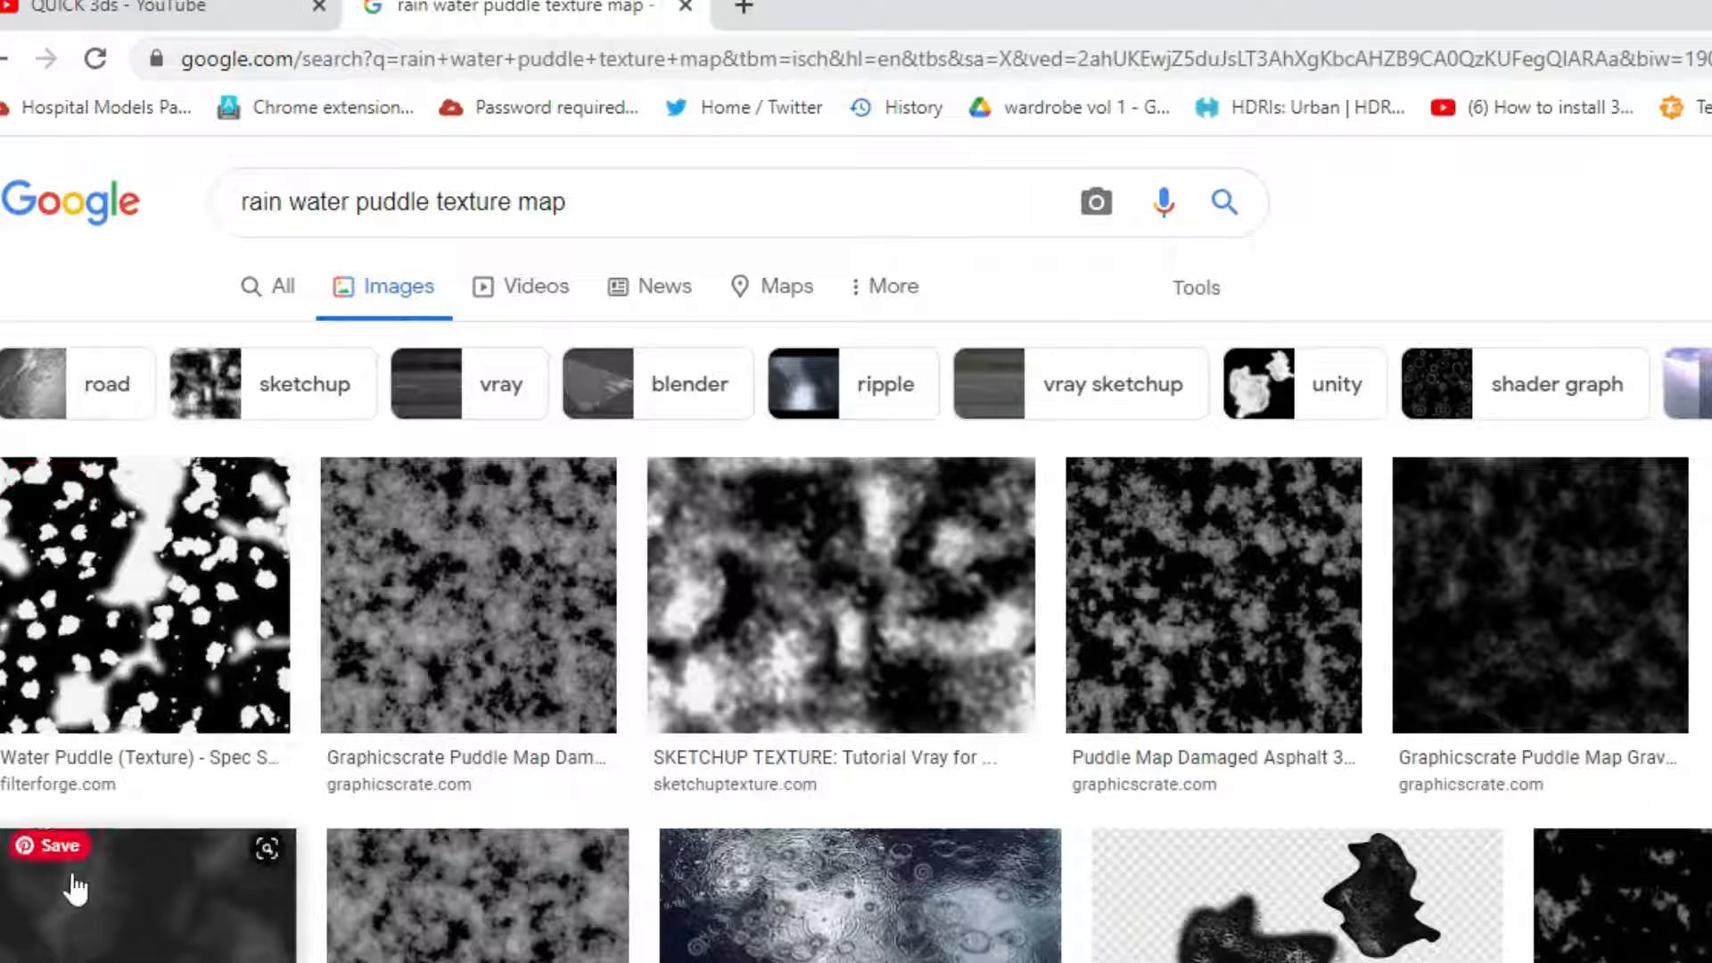
left_click(183, 658)
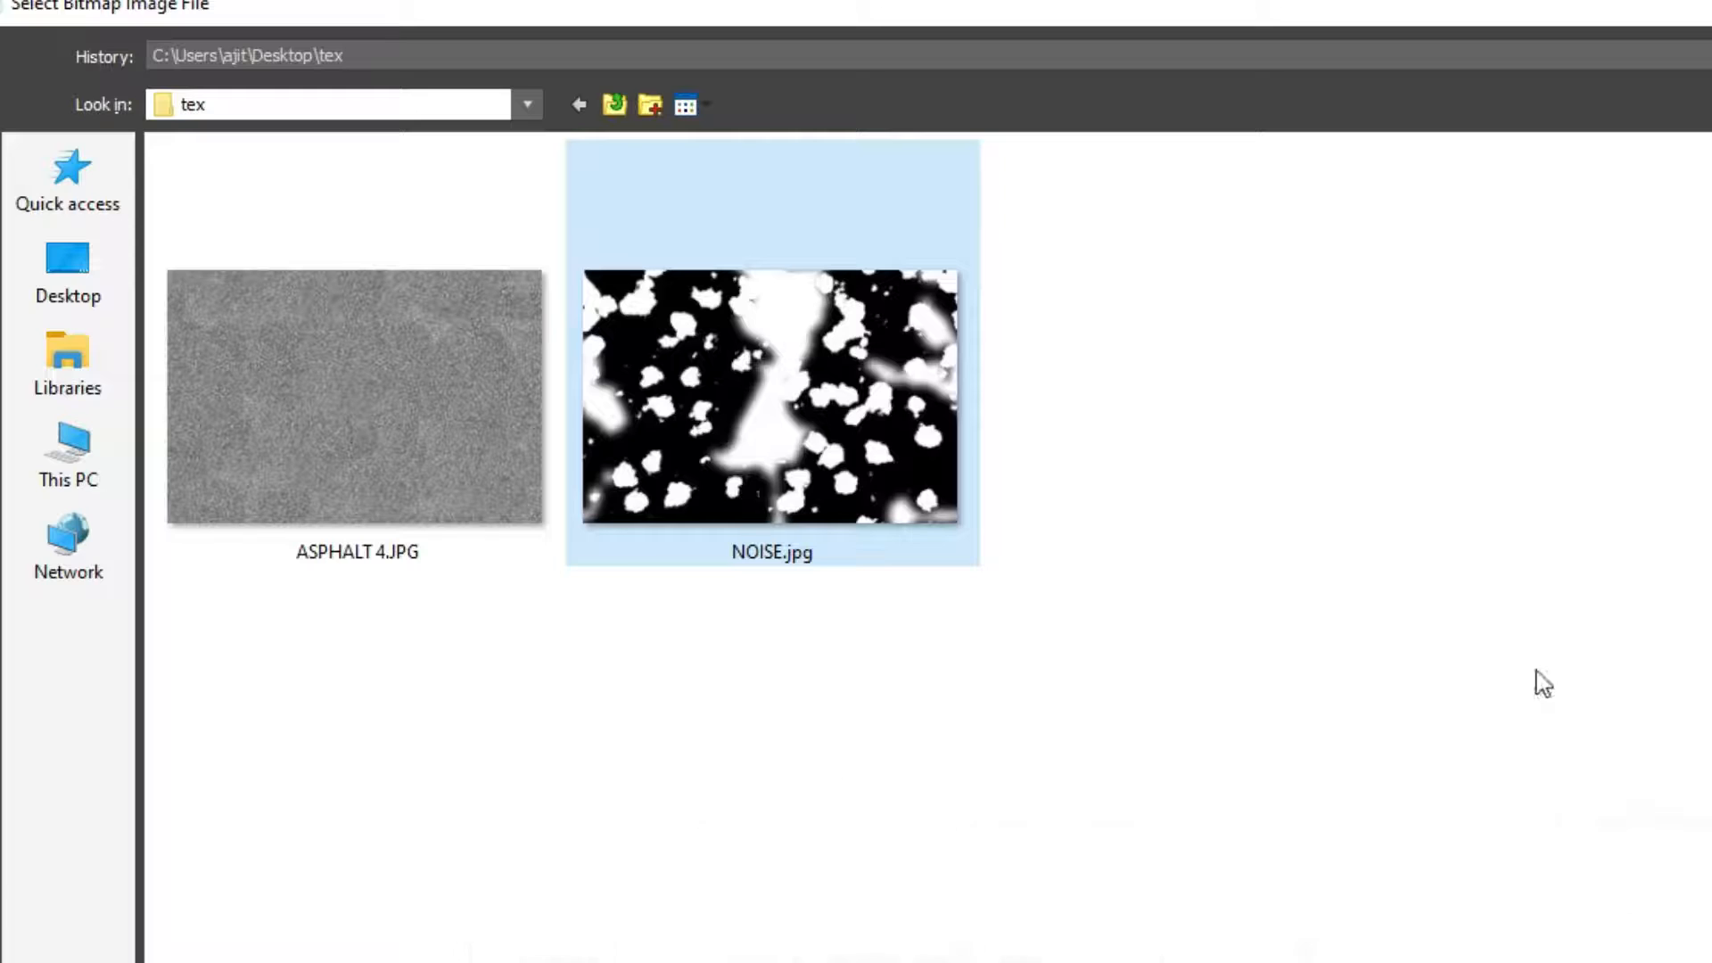
- Load NOISE.jpg as the reflect bitmap and return to the road material's main parameters
double_click(721, 368)
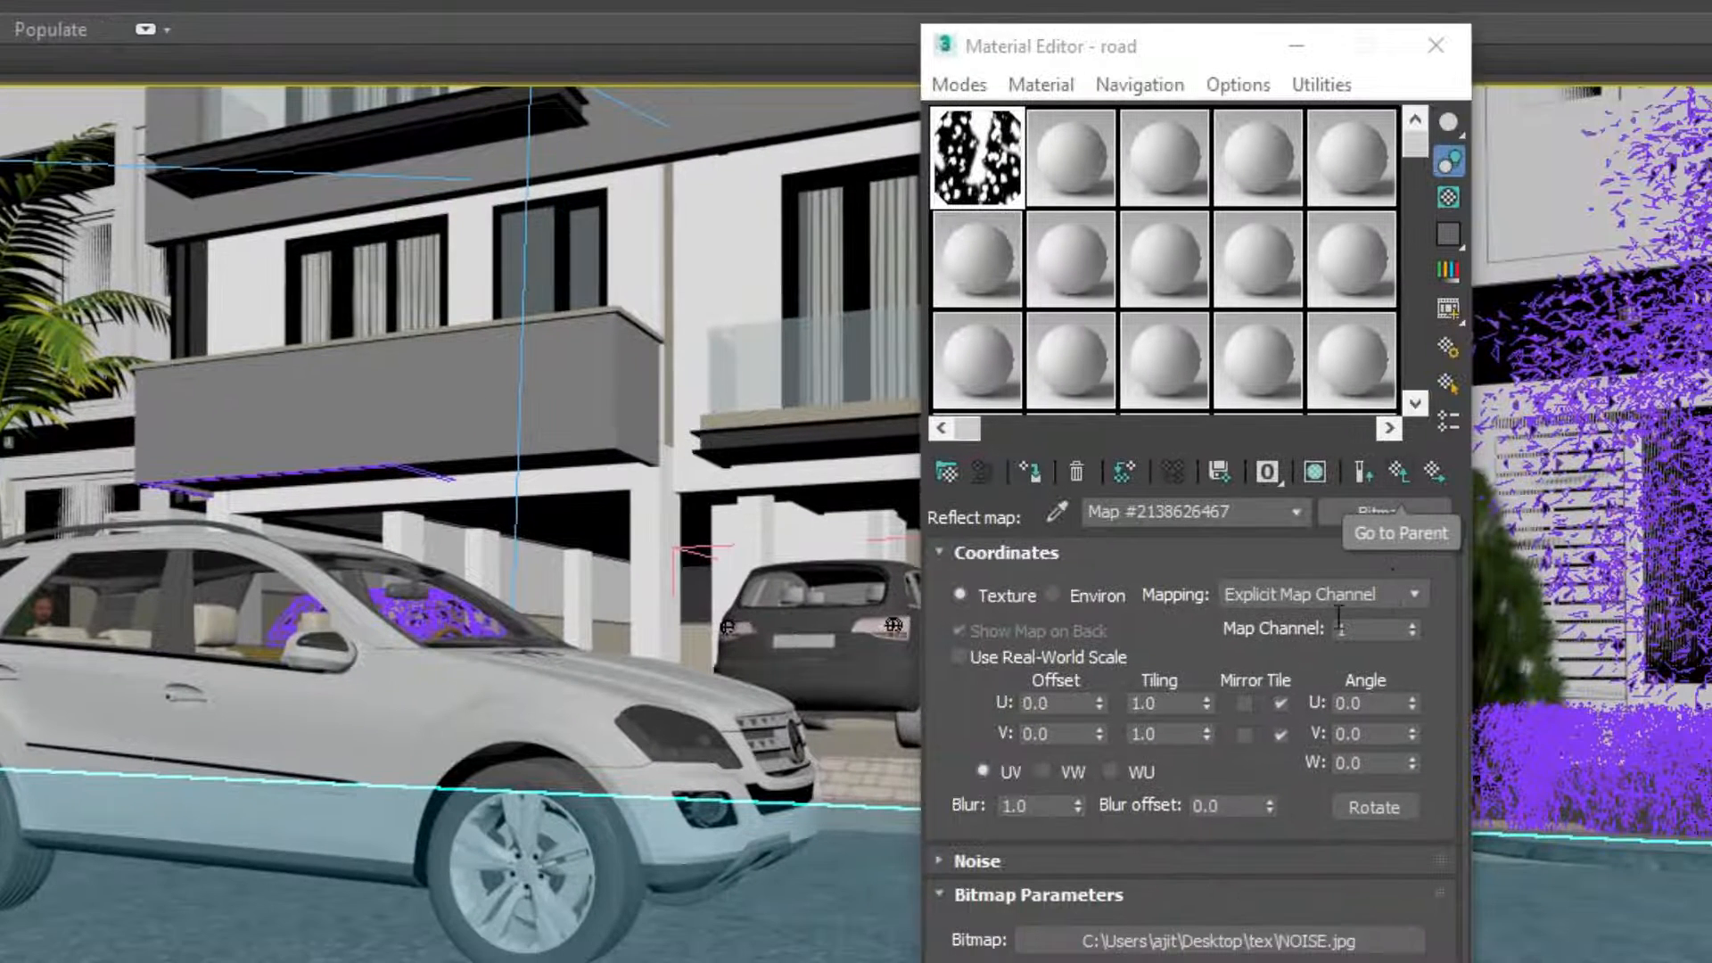
left_click(1400, 472)
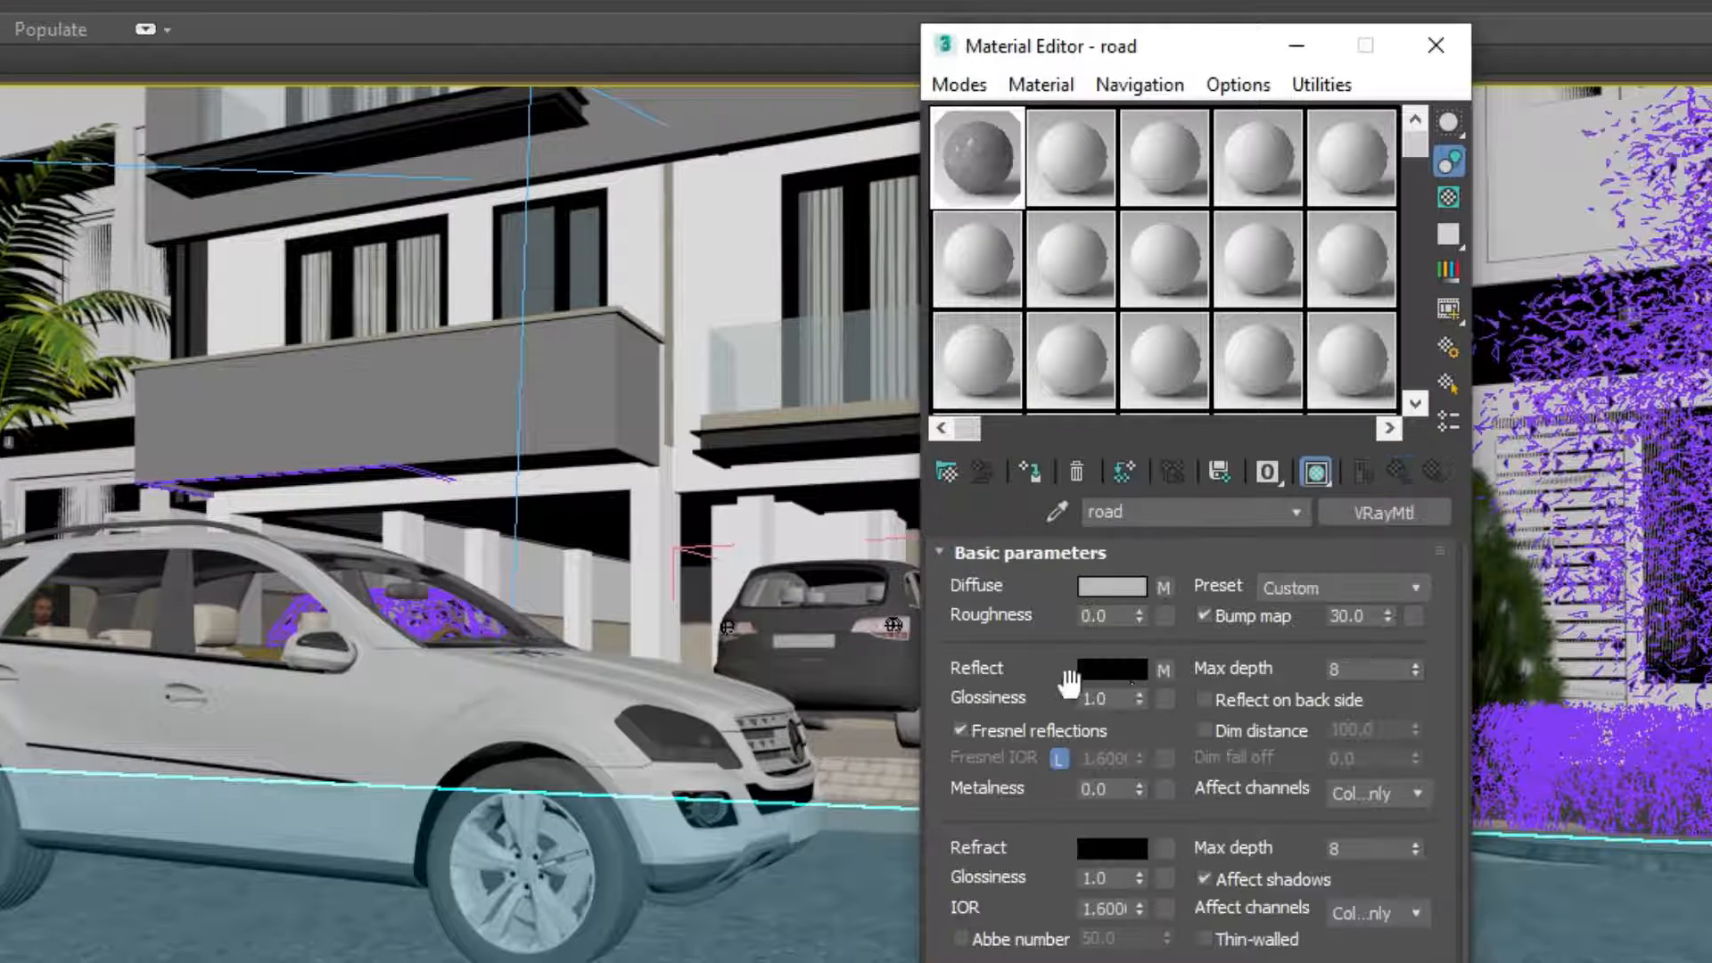
- Enlarge the road material's sample preview and disable its diffuse map in the Maps rollout
double_click(976, 167)
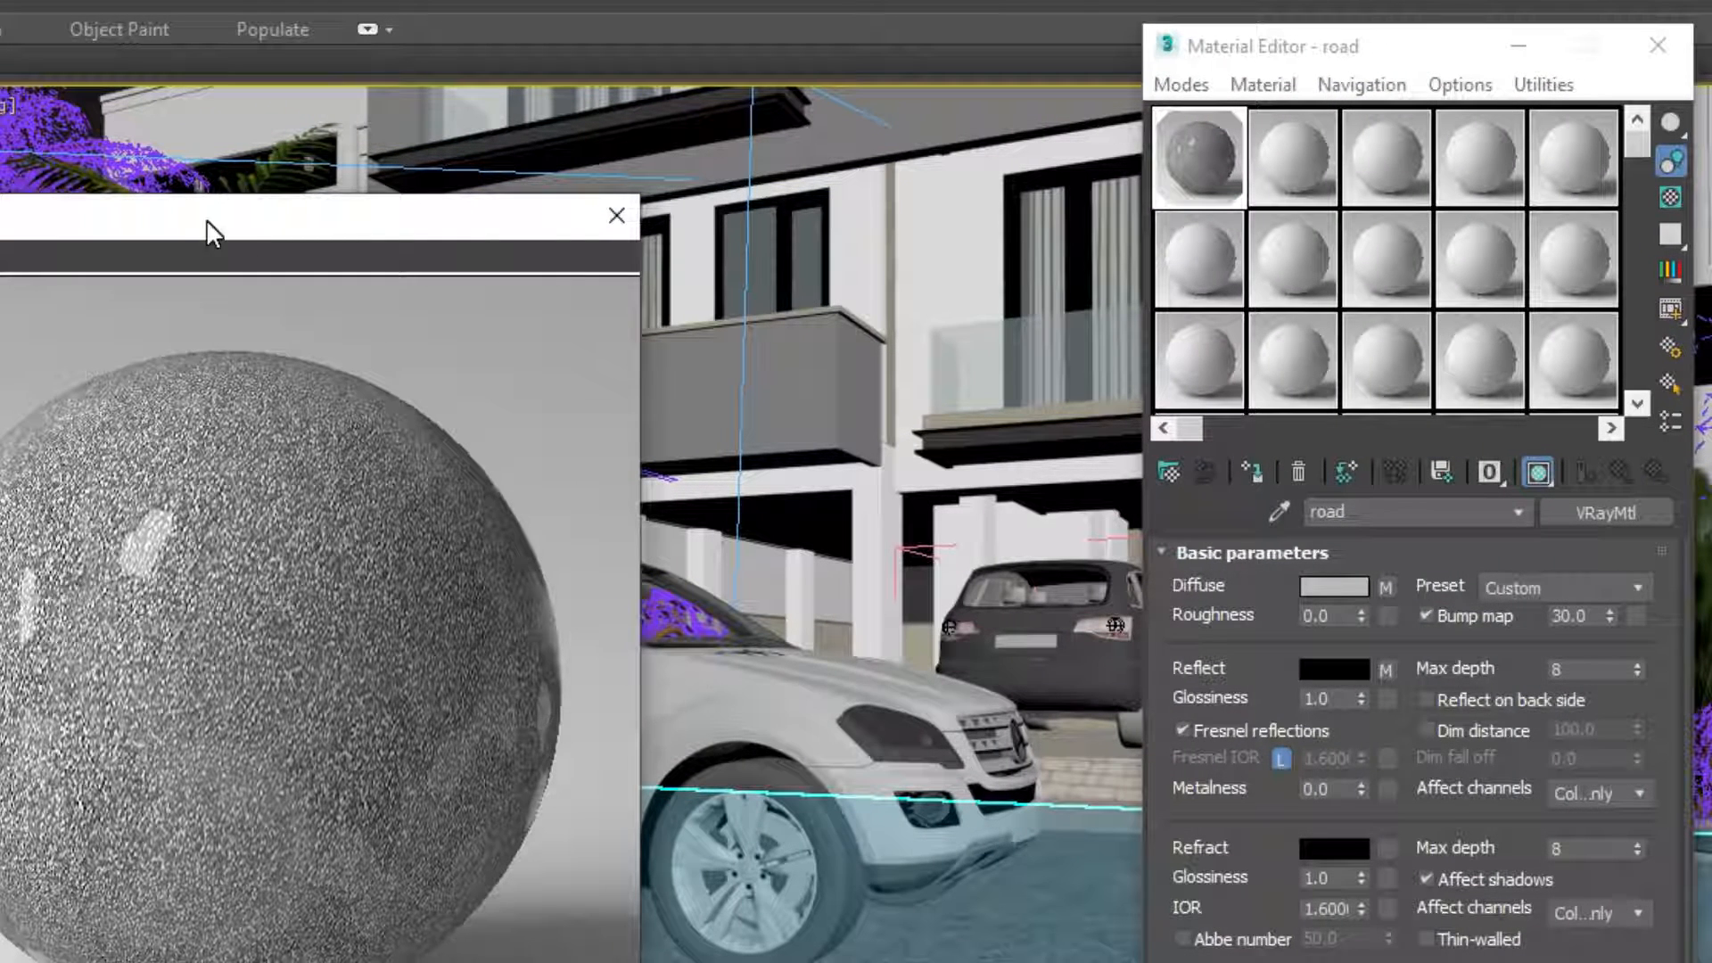
left_click_drag(206, 219, 194, 191)
right_click(1409, 636)
left_click(1457, 688)
left_click(1246, 714)
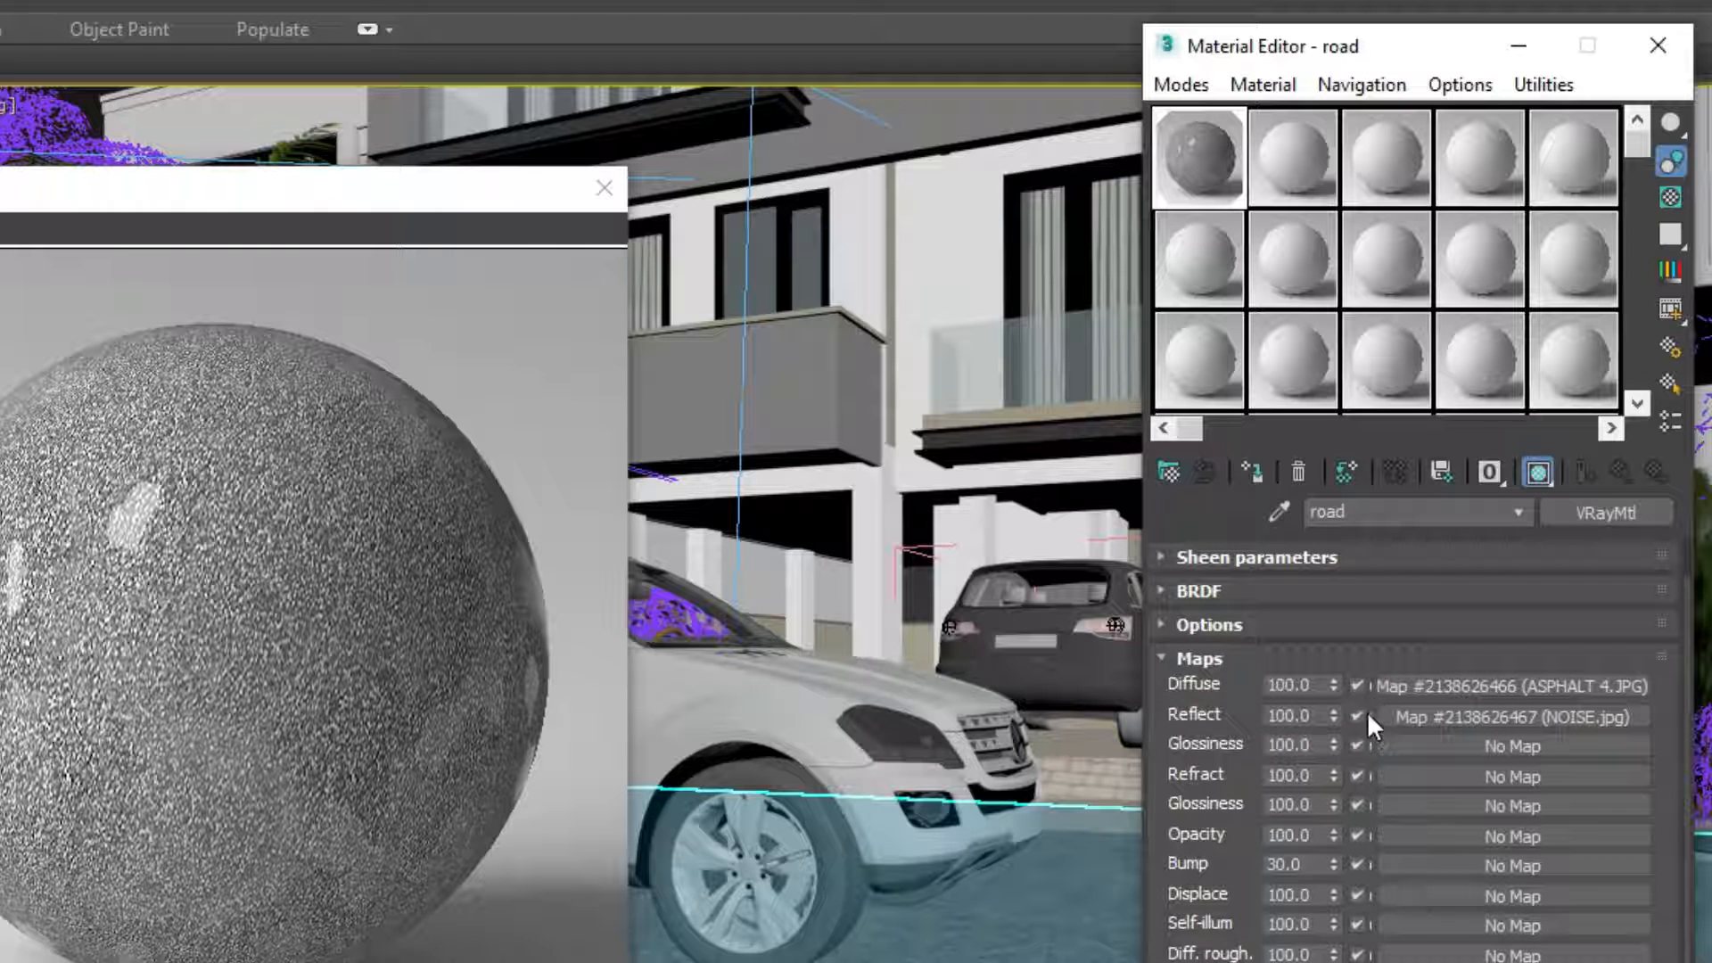
left_click(1357, 687)
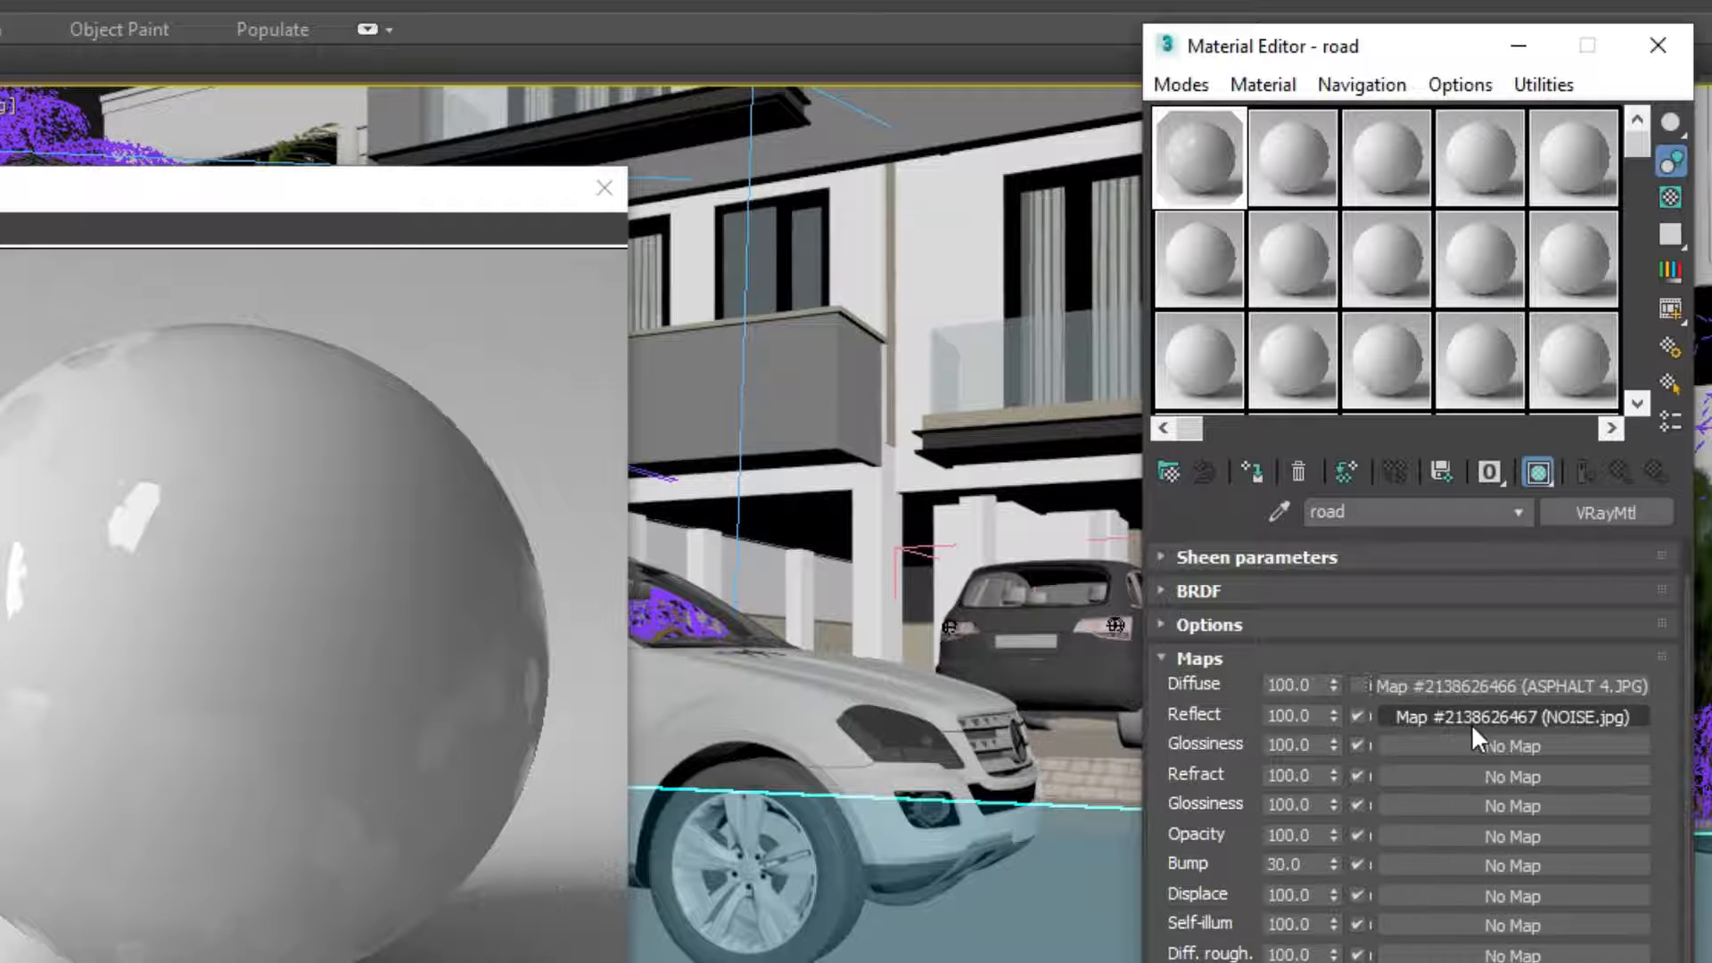
- Examine the NOISE.jpg reflect map and its effect on the material in the enlarged preview, then close that preview
left_click(1508, 719)
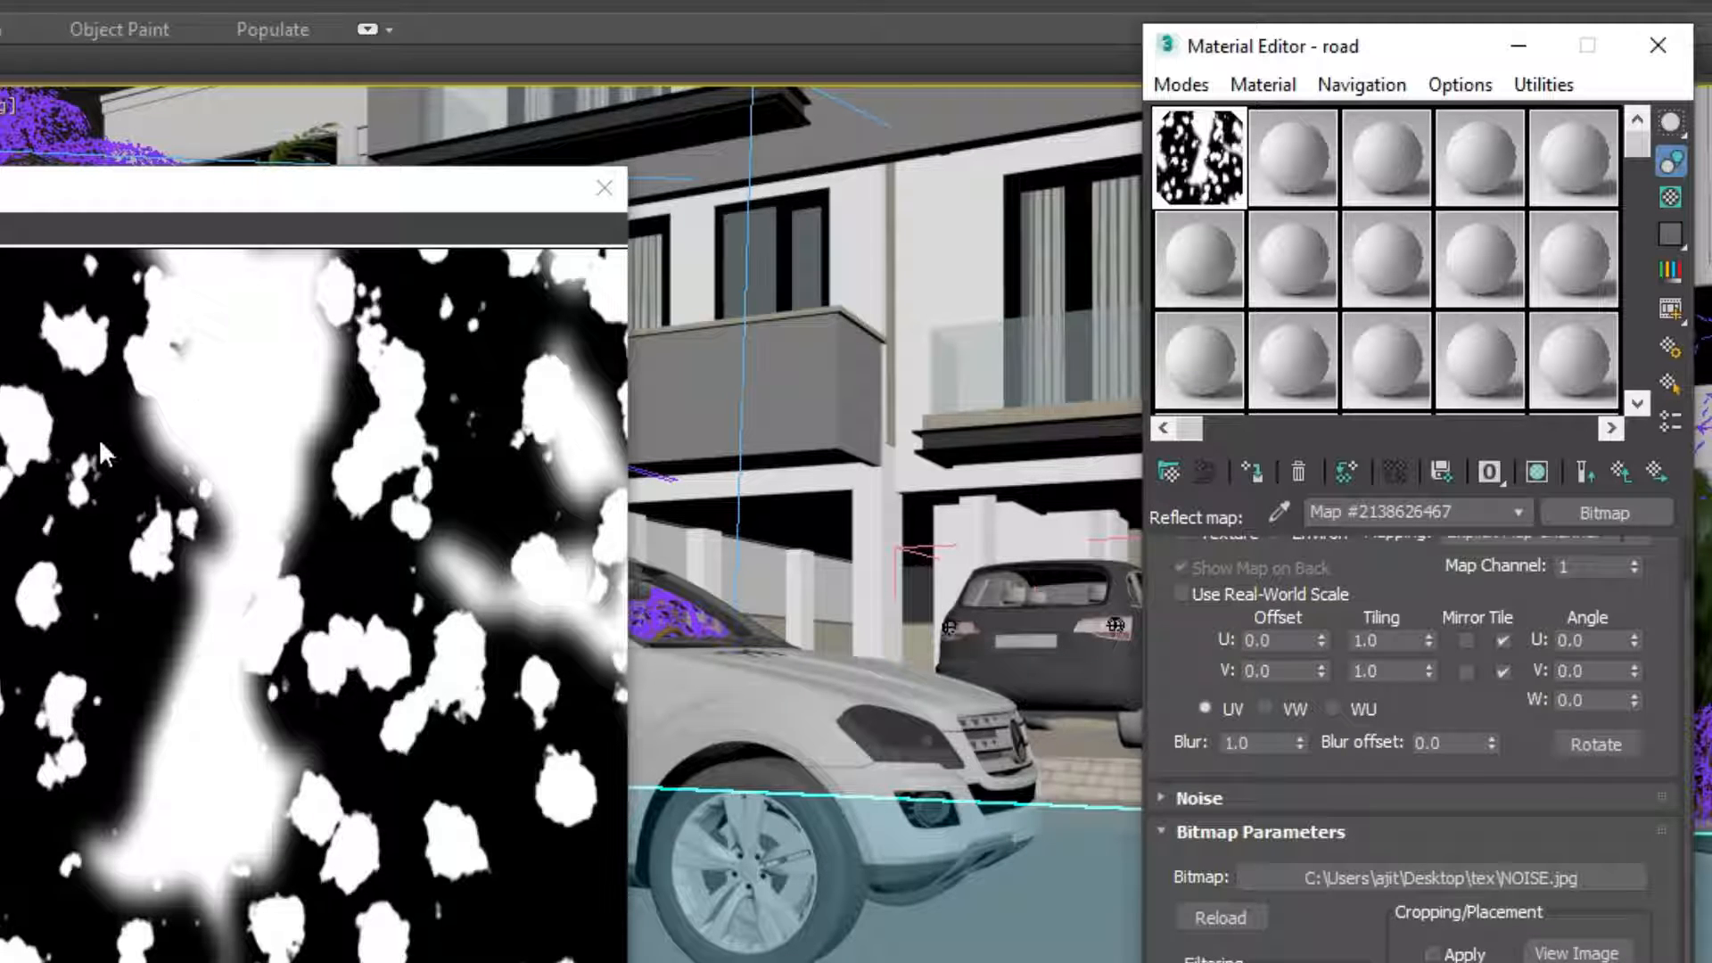
left_click(1623, 471)
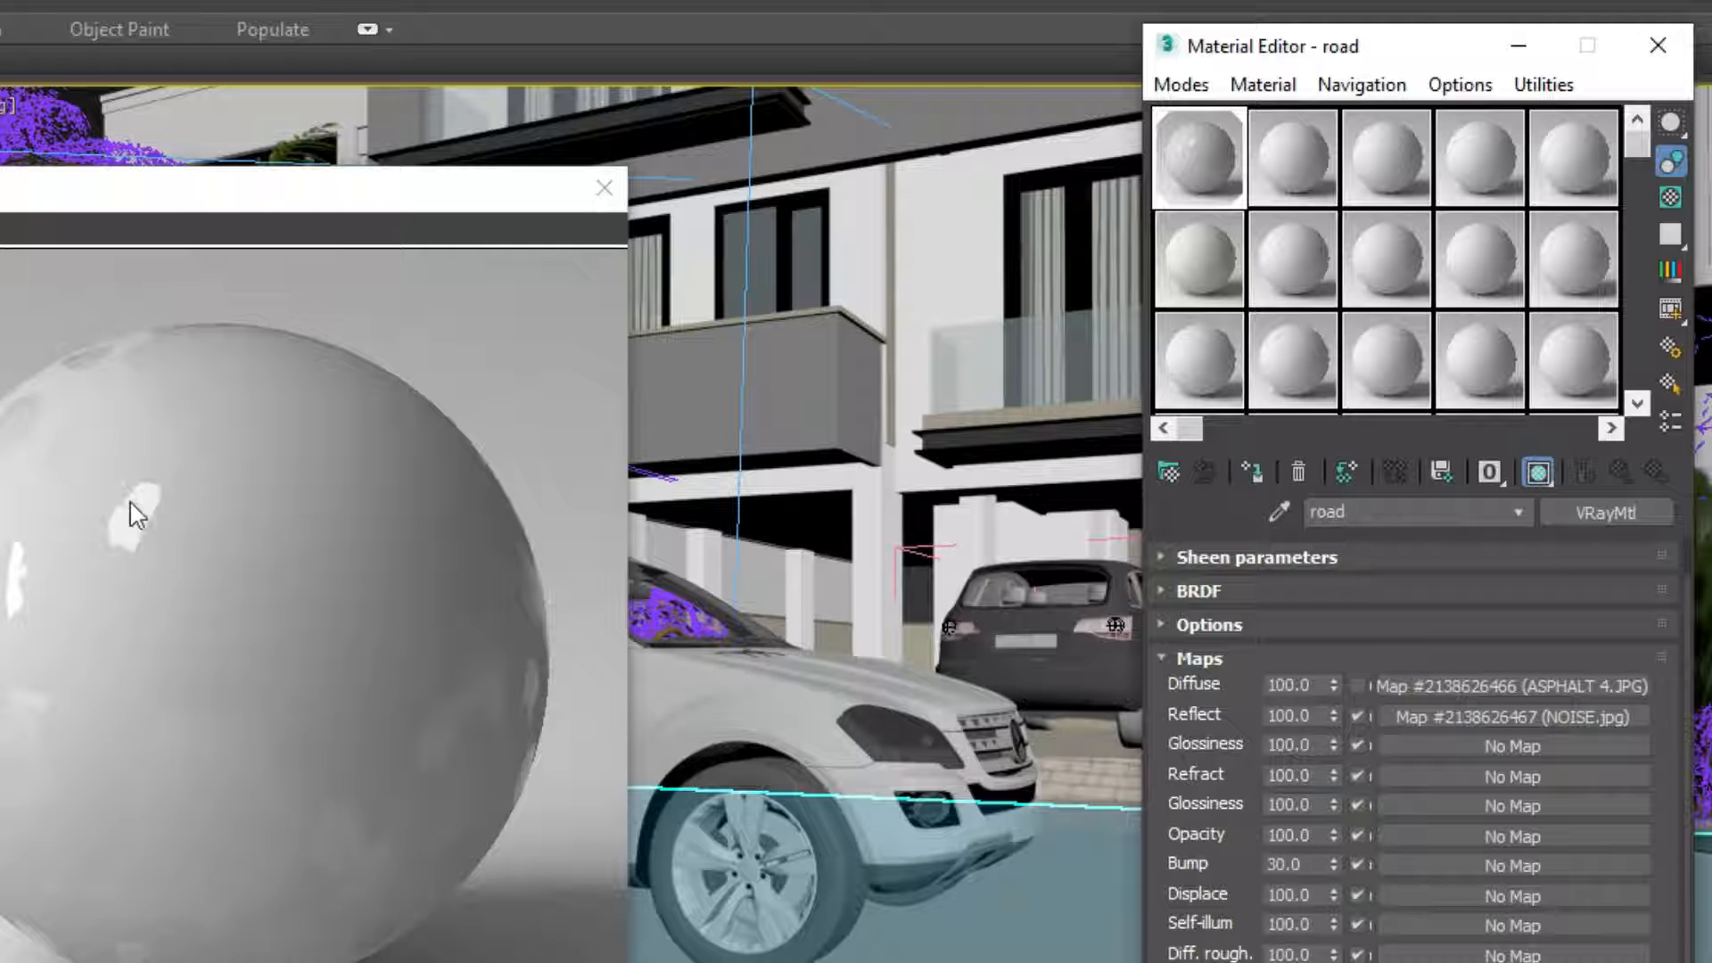
left_click(604, 188)
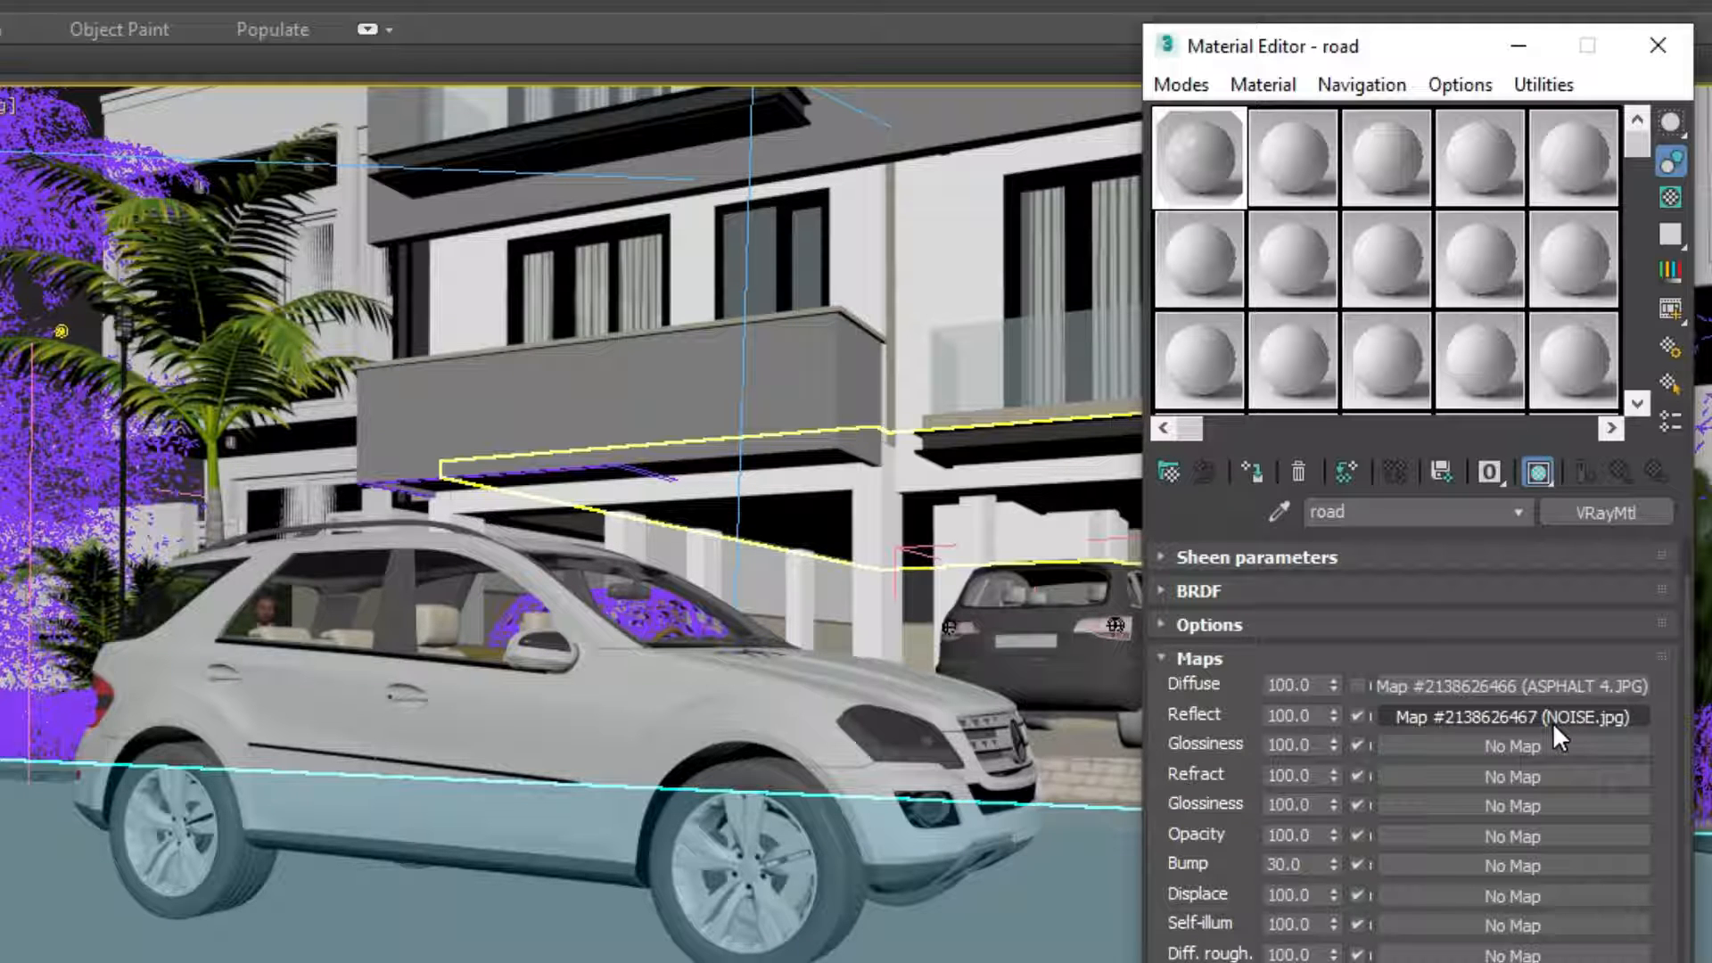
- Display the NOISE.jpg reflect map on the road in the viewport and close the Material Editor
left_click(1461, 715)
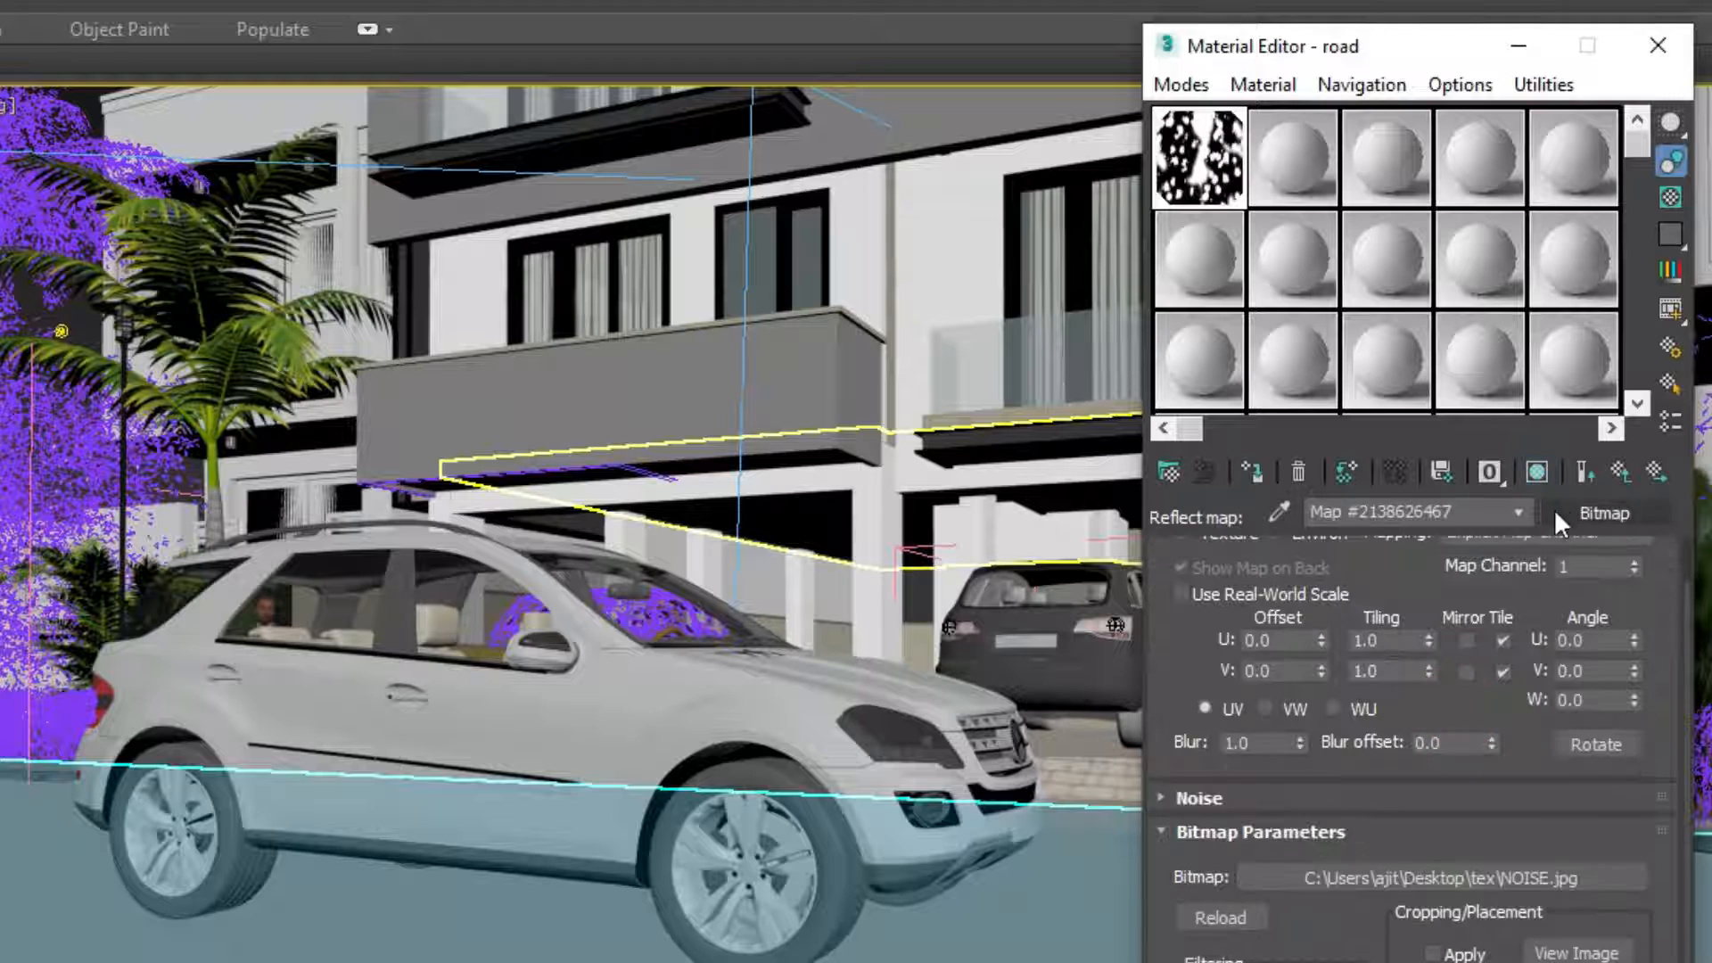
left_click(1537, 470)
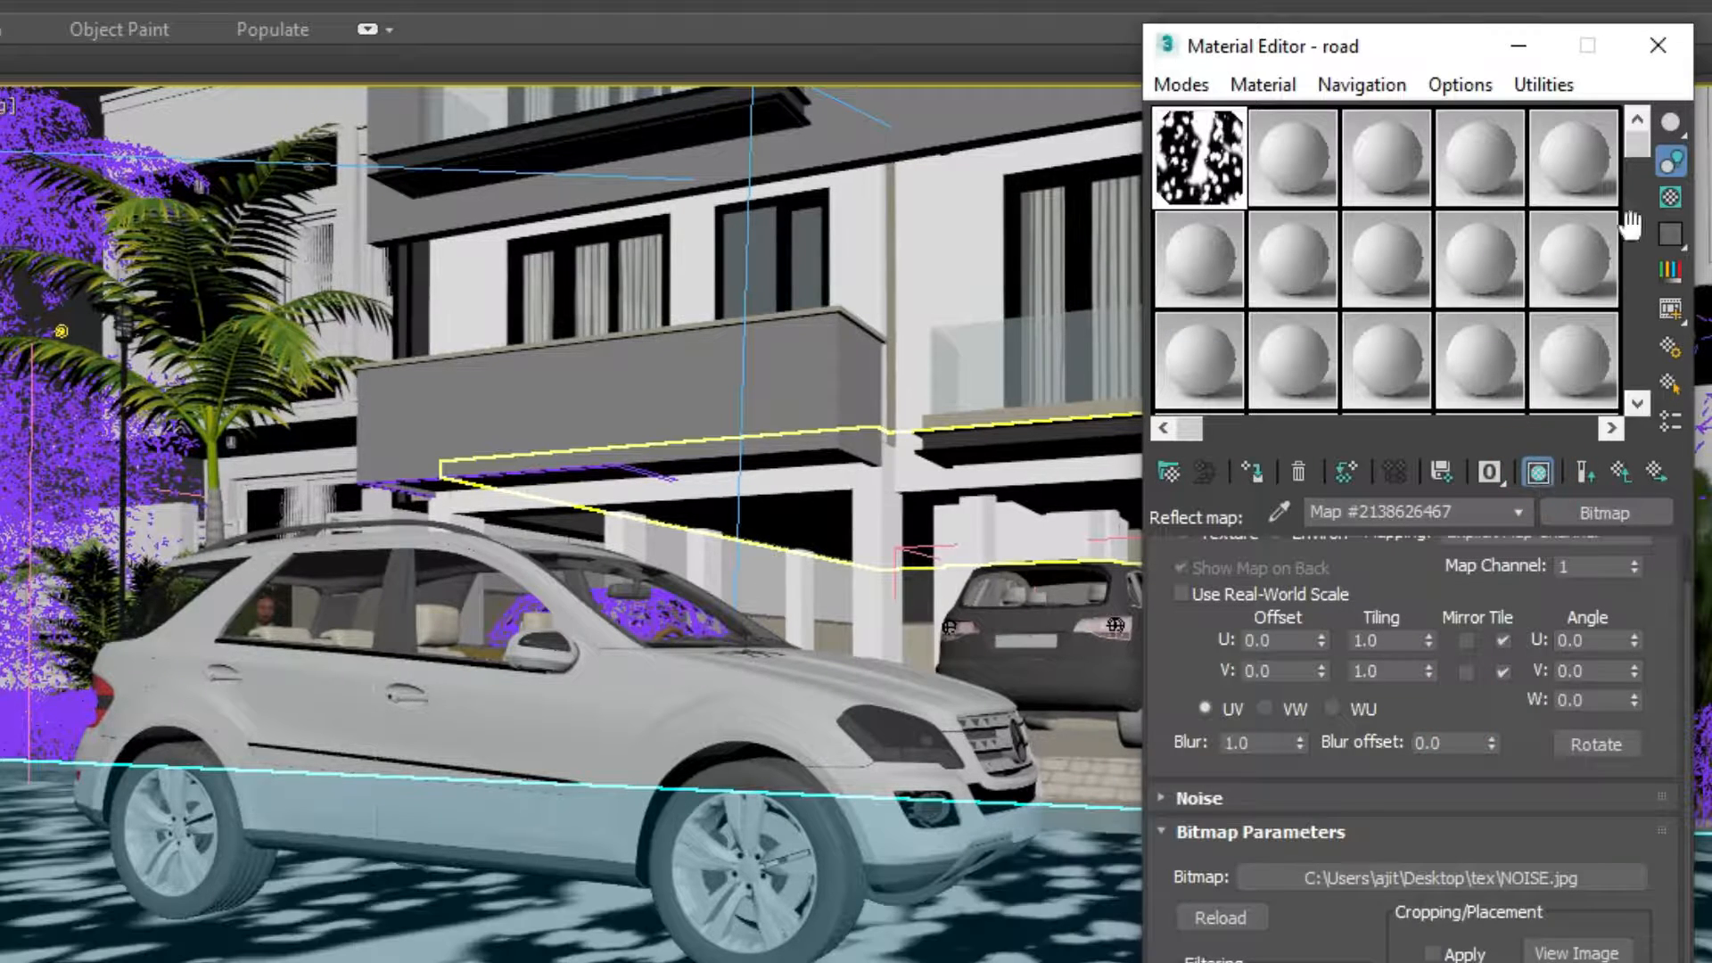
left_click(1677, 55)
- Isolate the road and inspect the noise map's tiling from the top and from an oblique angle
right_click(639, 719)
left_click(748, 742)
left_click(734, 726)
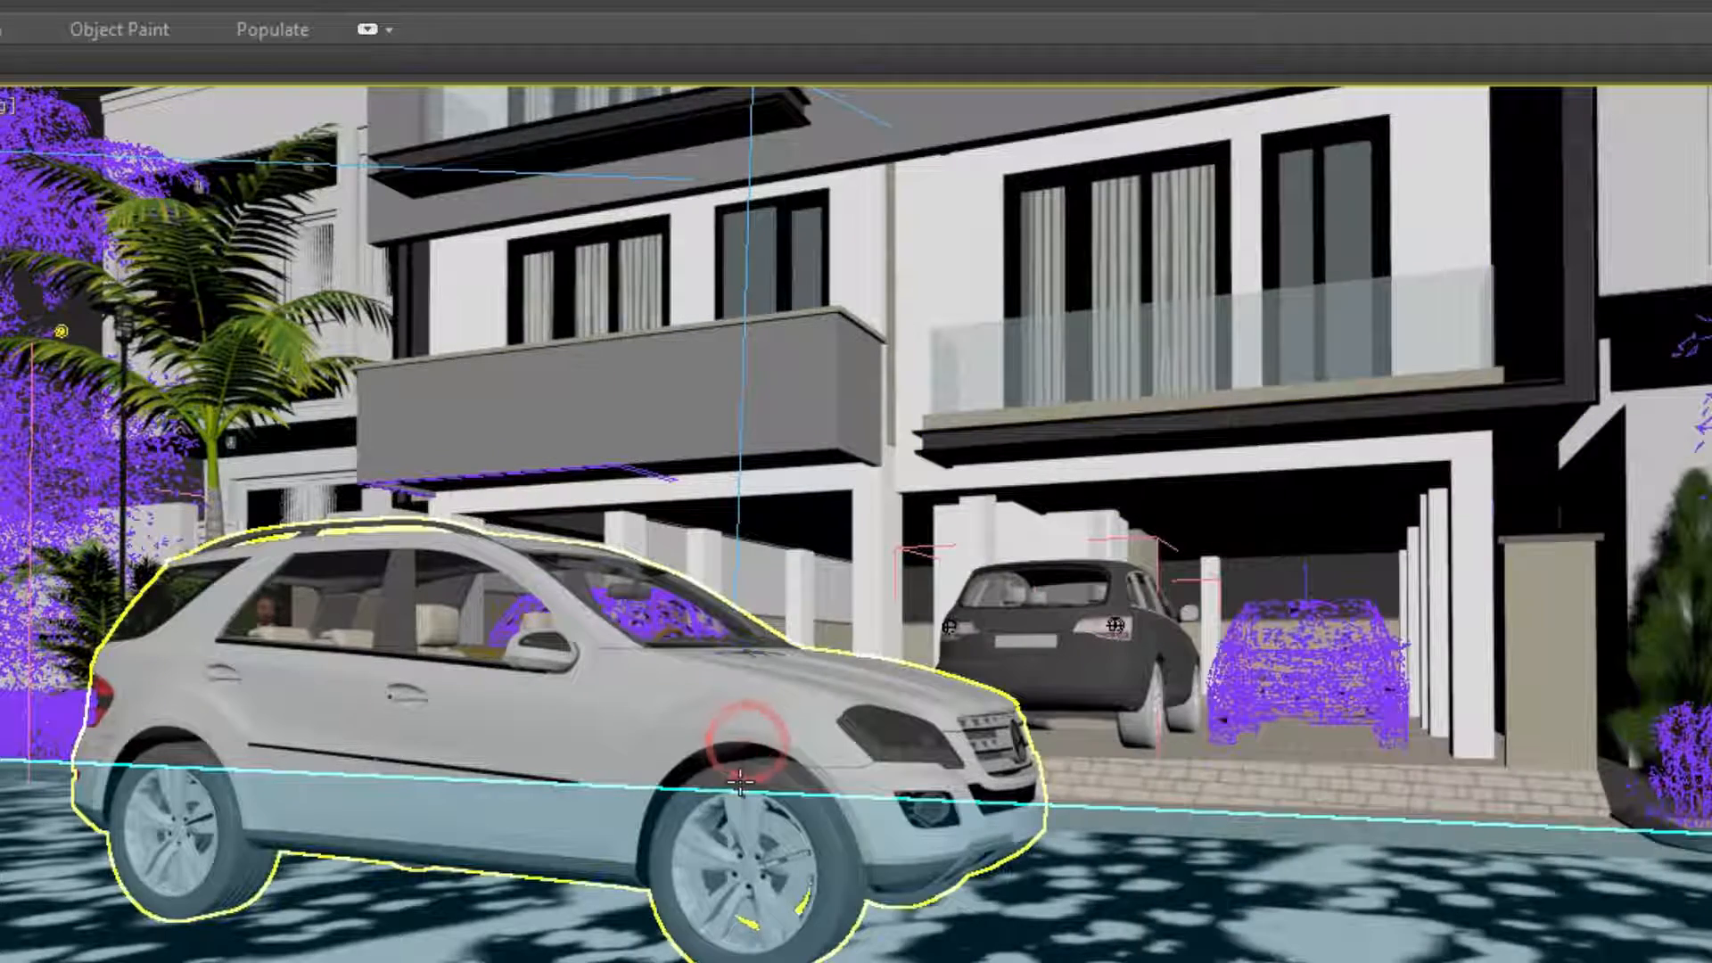
key("t")
scroll(740, 783, "down", 1)
key("alt+q")
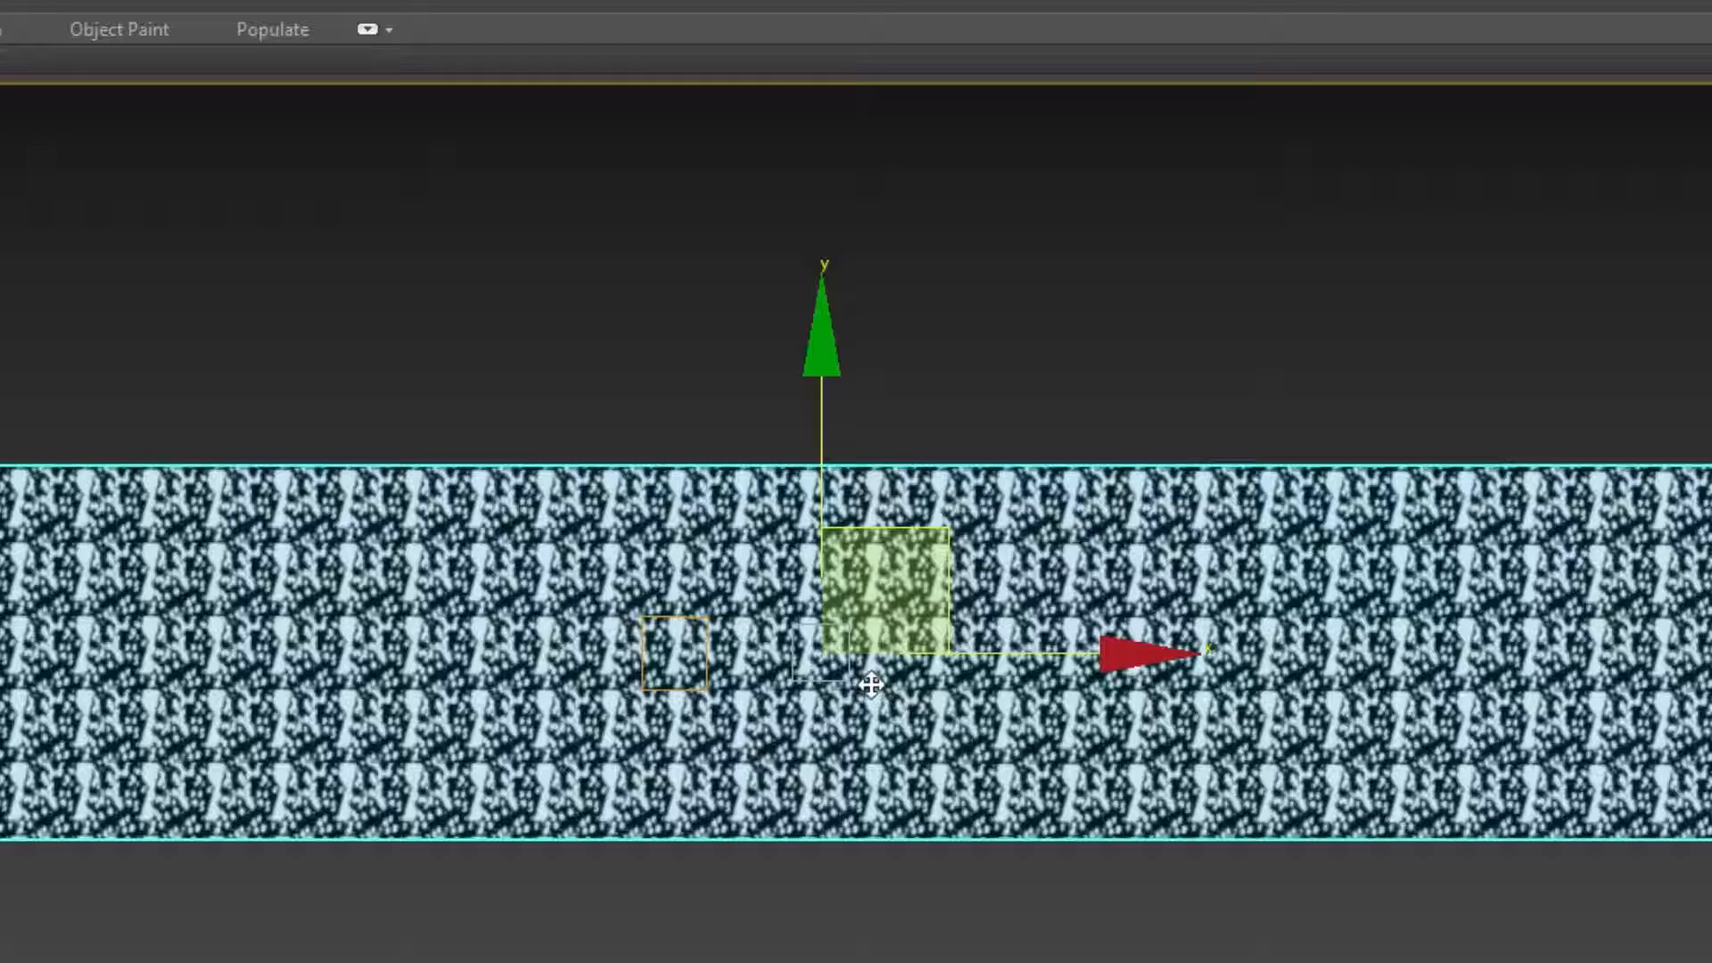
mouse_move(874, 685)
middle_mouse_down("alt")
mouse_move(642, 758)
mouse_move(707, 763)
middle_mouse_up("alt")
scroll(600, 770, "up", 8)
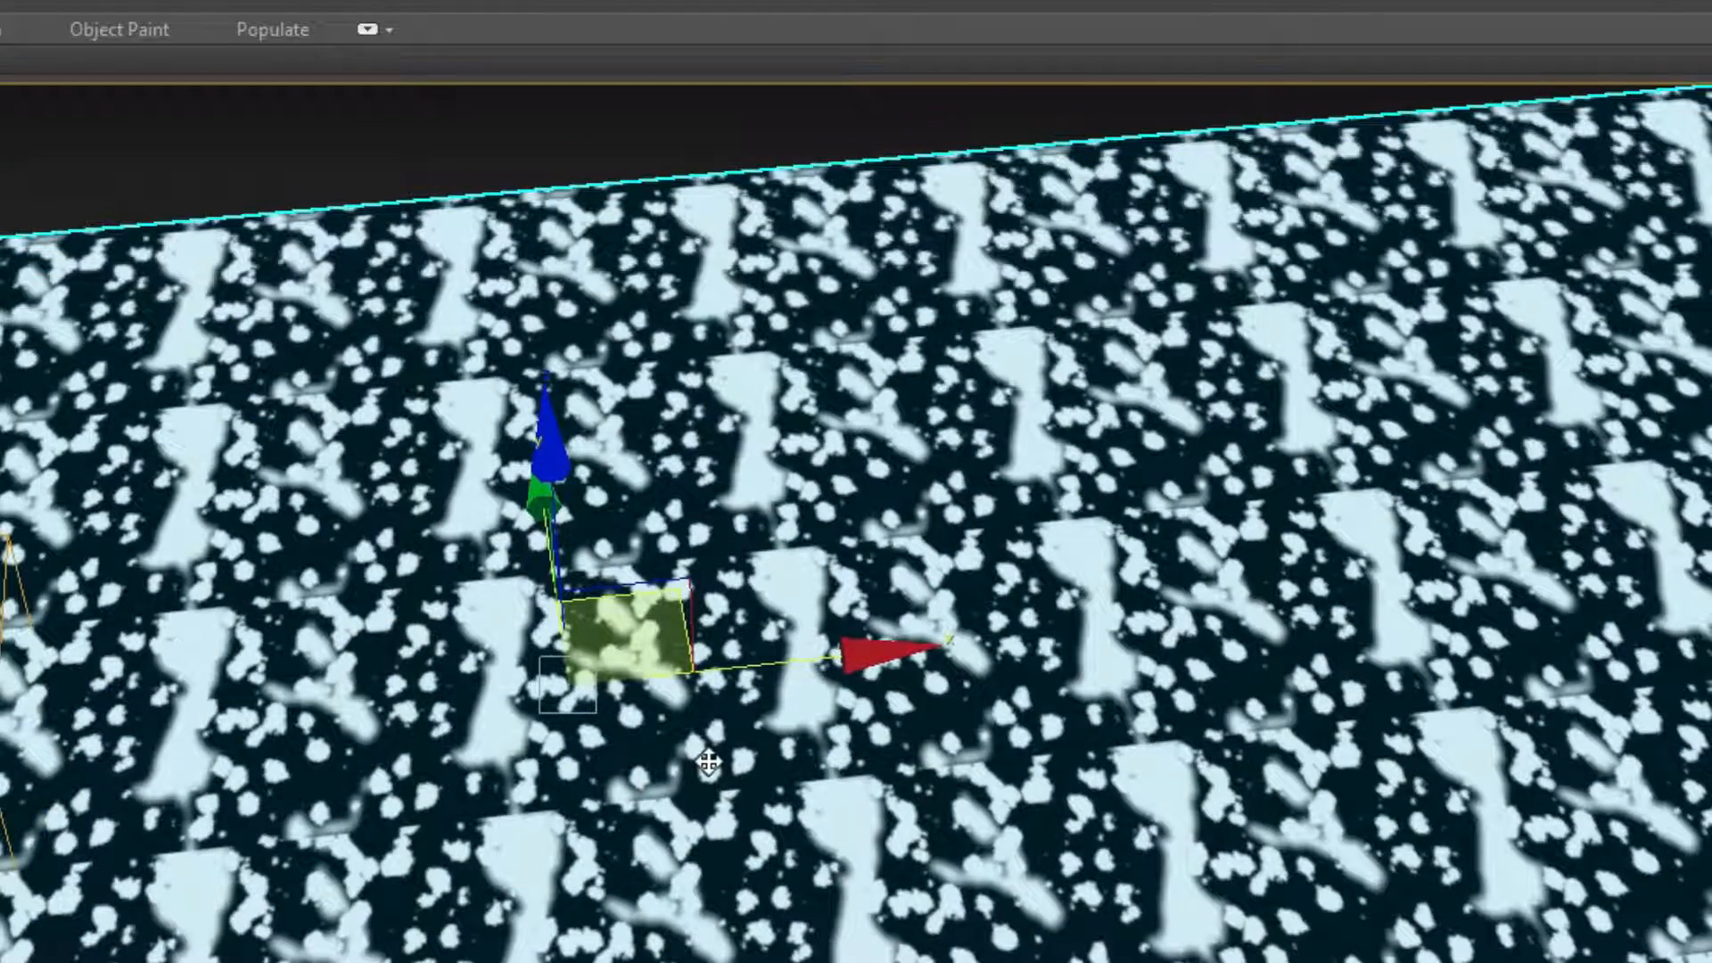
right_click(709, 759)
right_click(709, 756)
- Compare the ASPHALT 4.JPG diffuse map with the NOISE.jpg reflect map by displaying each in turn on the road in the viewport
key("m")
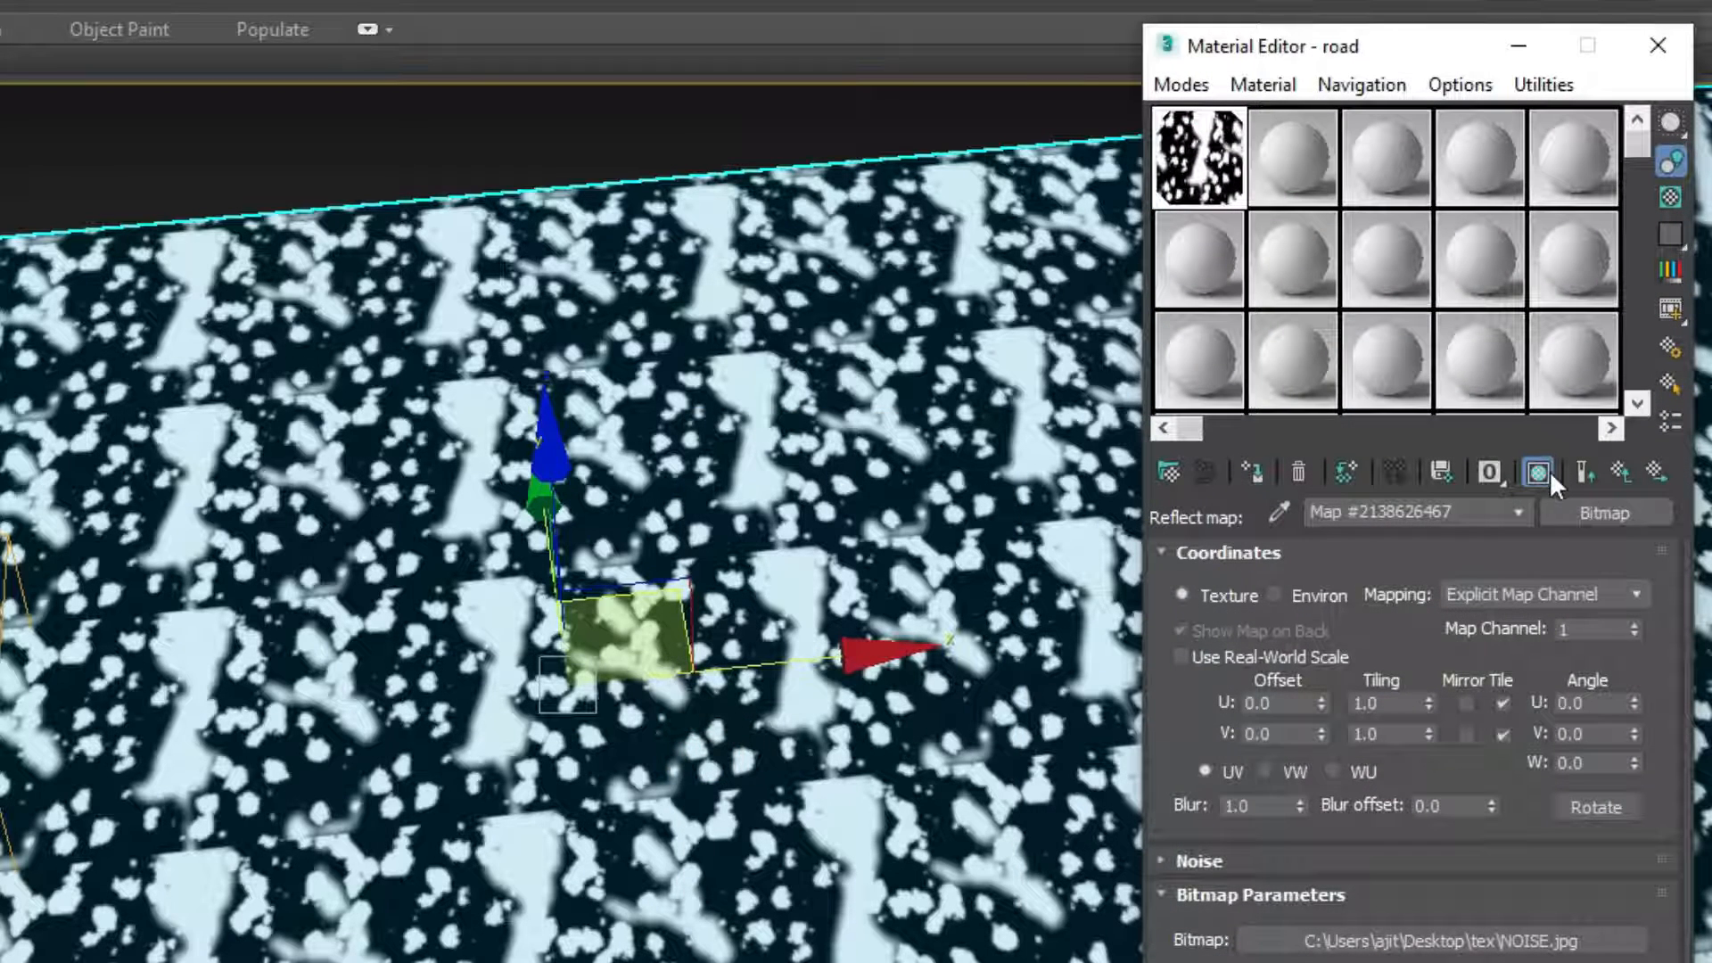
left_click(1548, 470)
left_click(1539, 472)
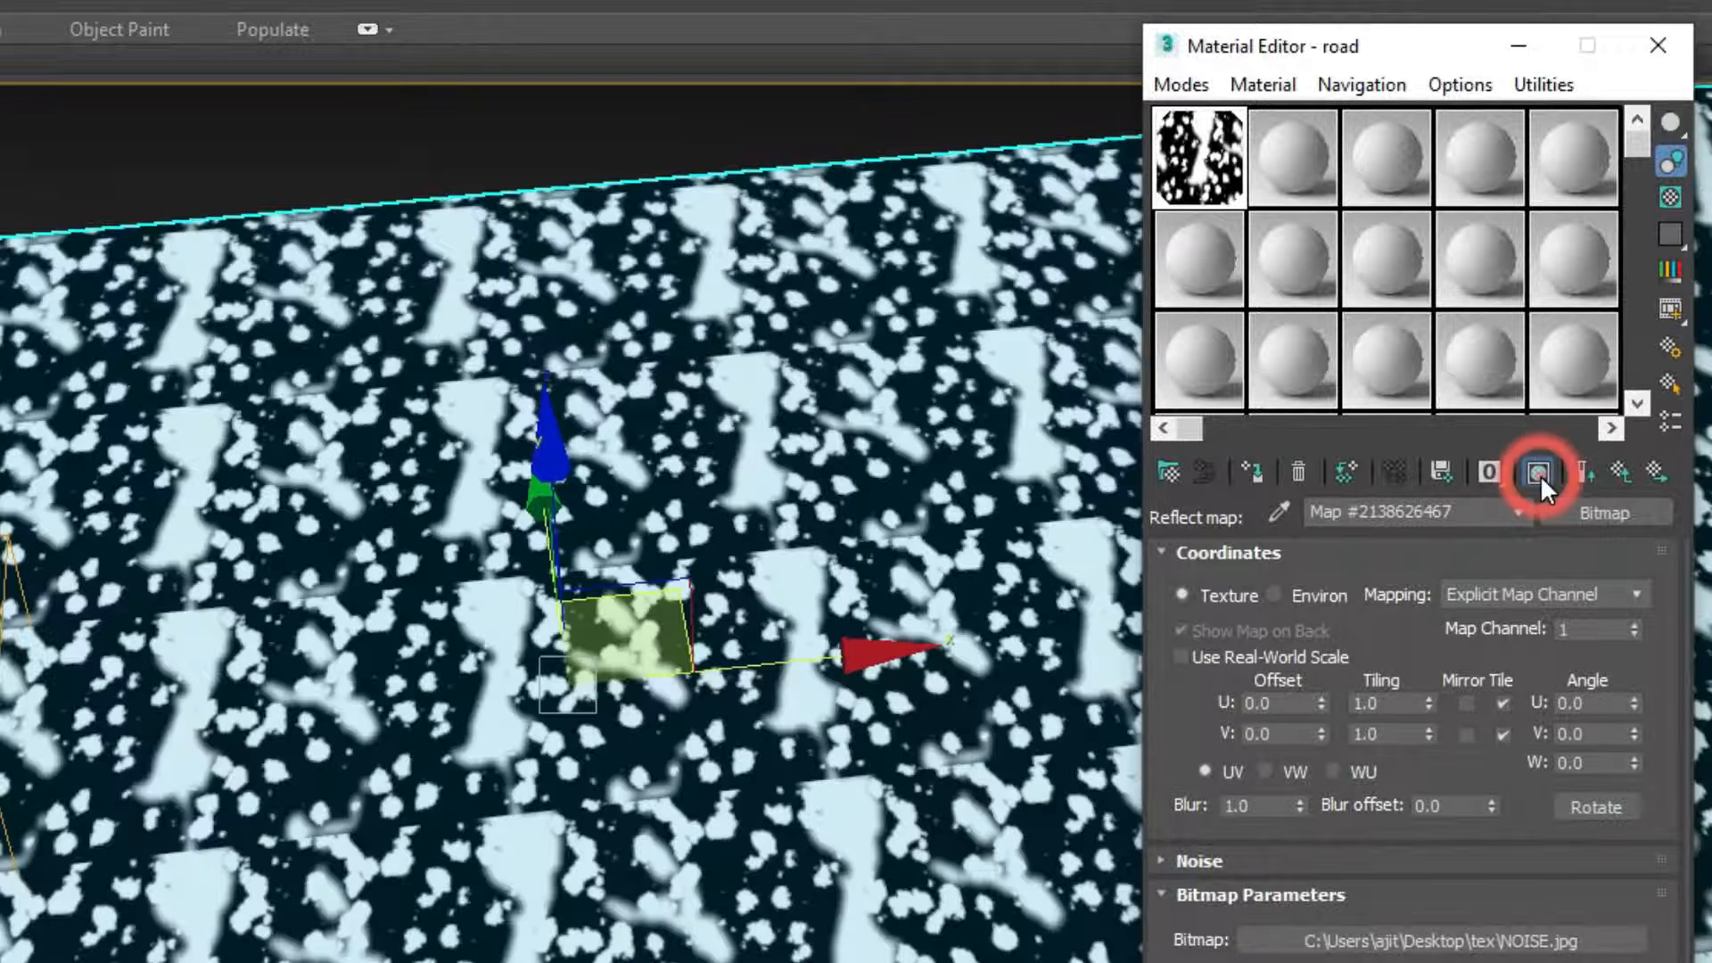
left_click(1623, 469)
left_click(1478, 681)
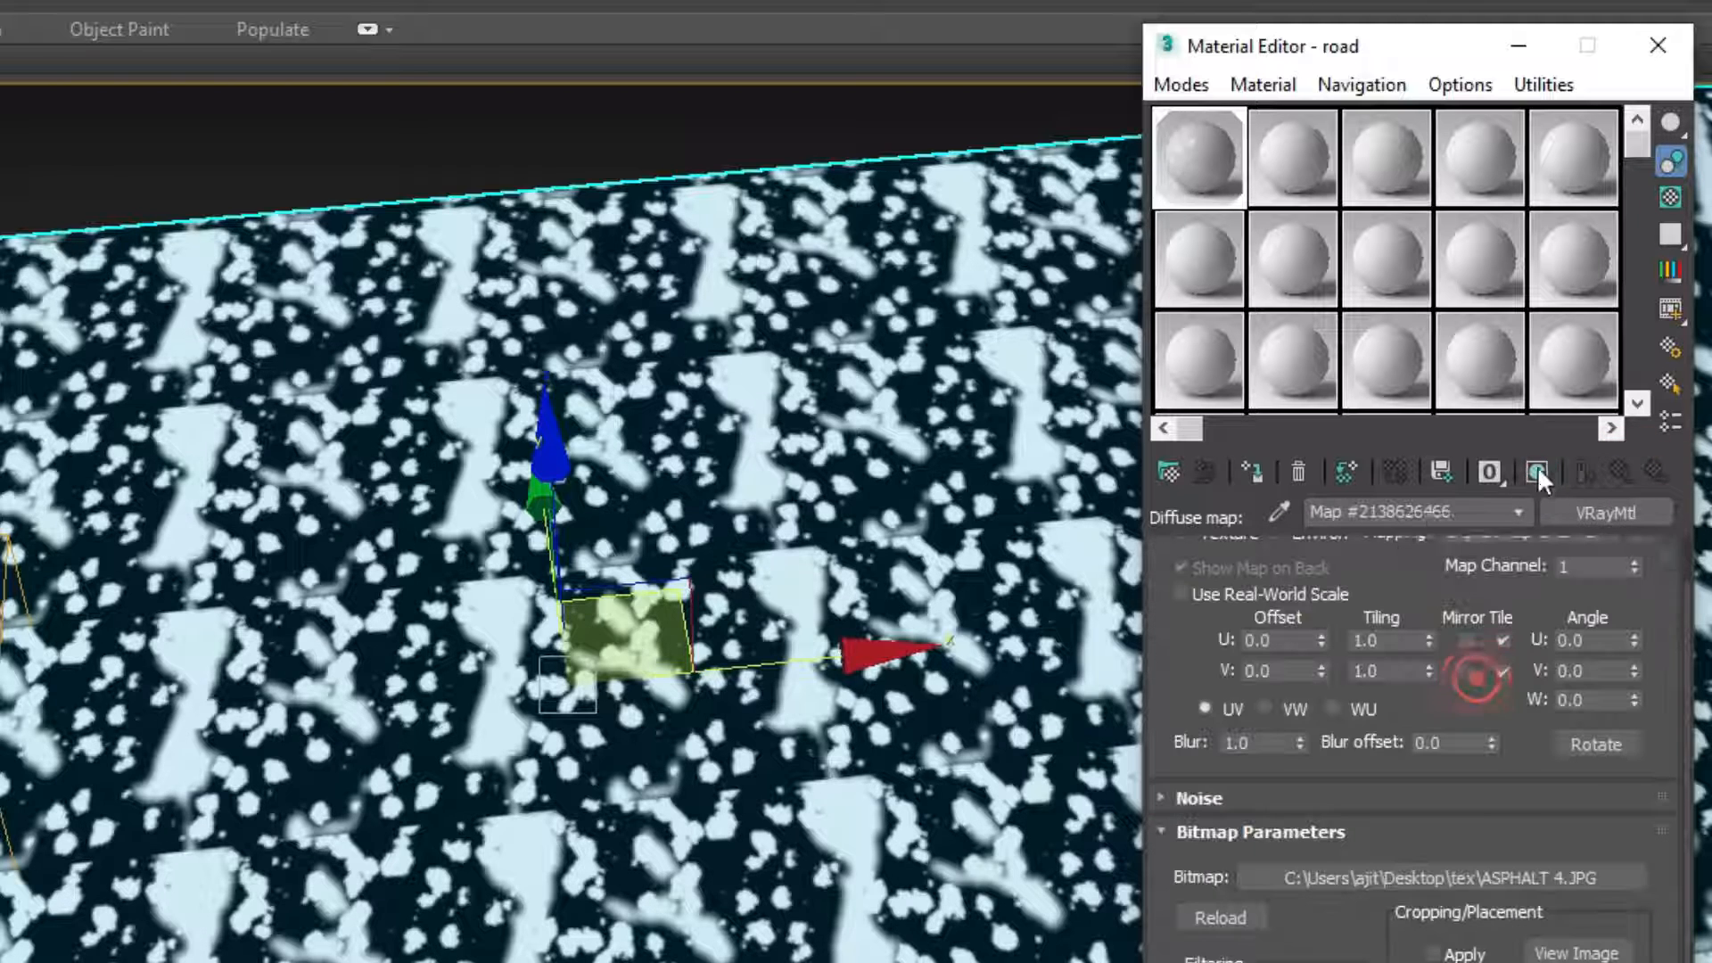
left_click(1538, 473)
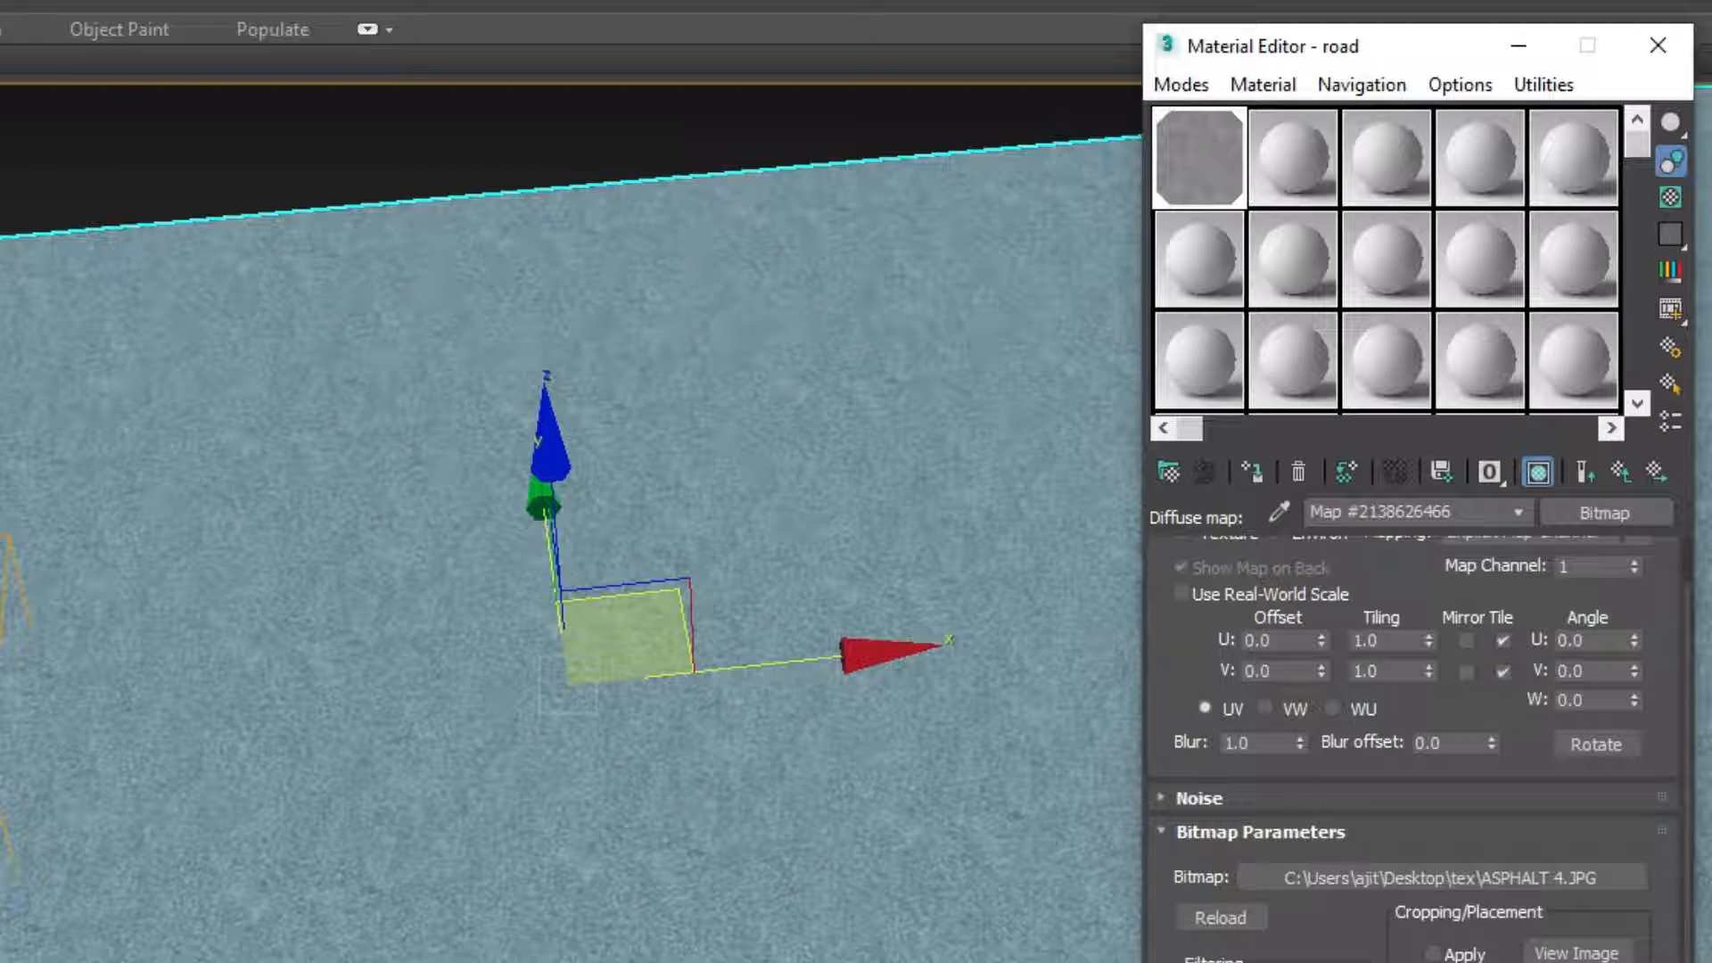
left_click(1619, 474)
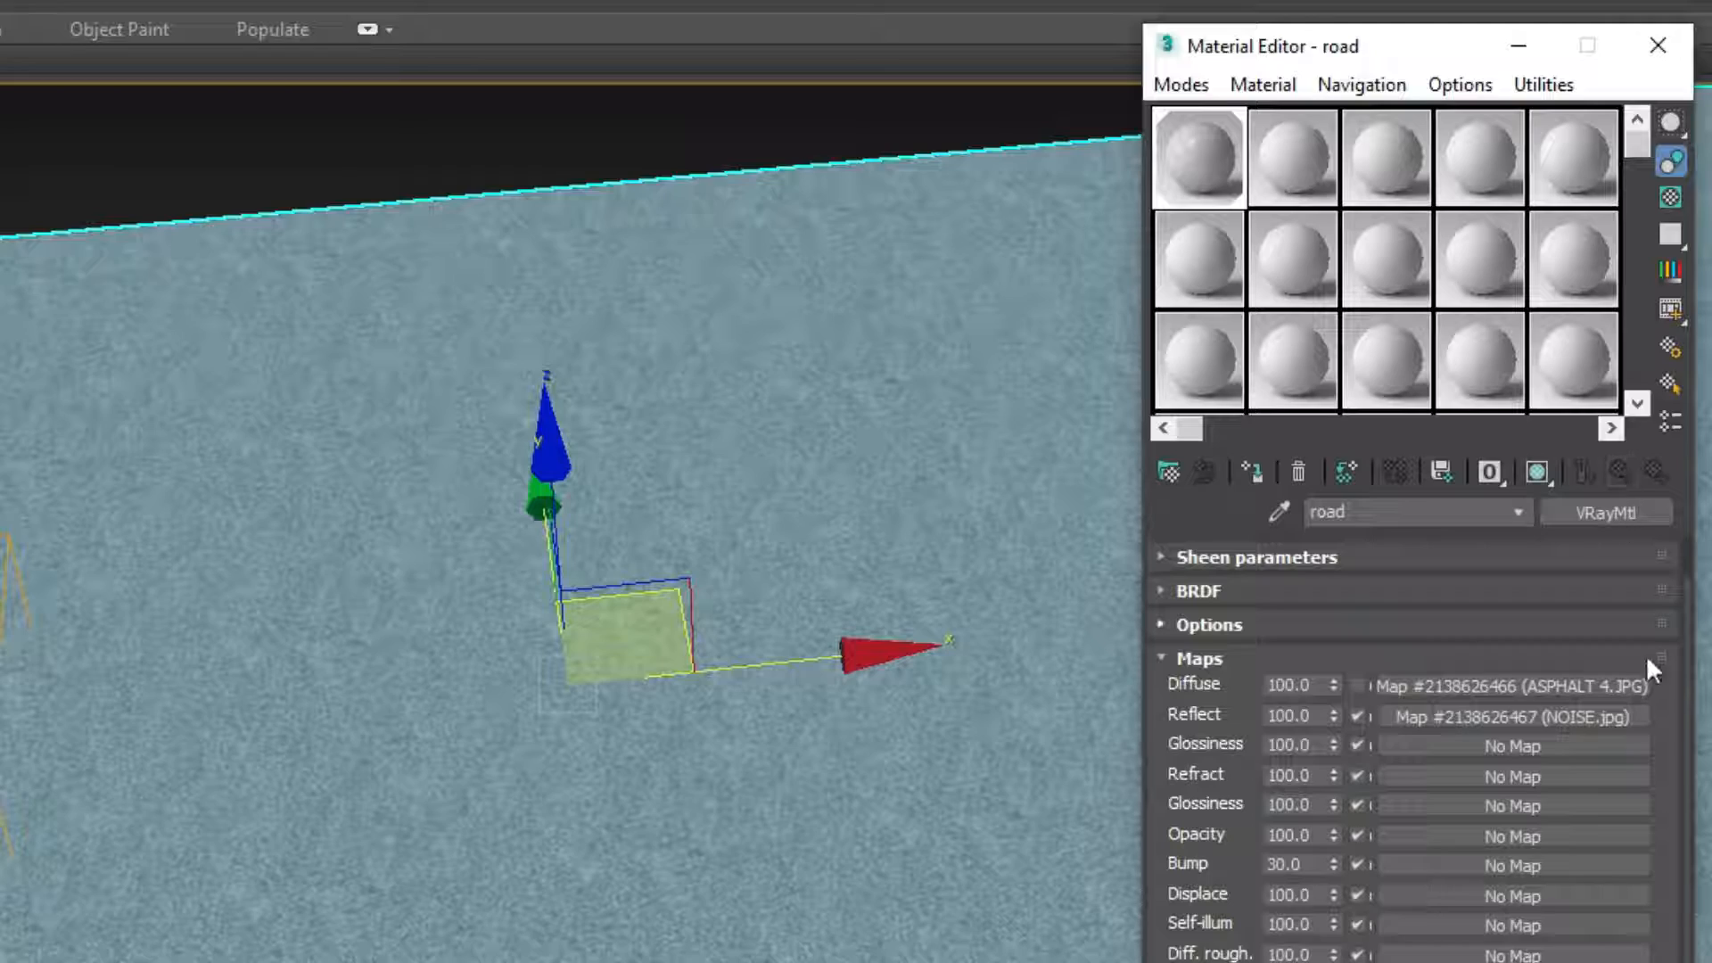
left_click(1488, 715)
left_click(1536, 471)
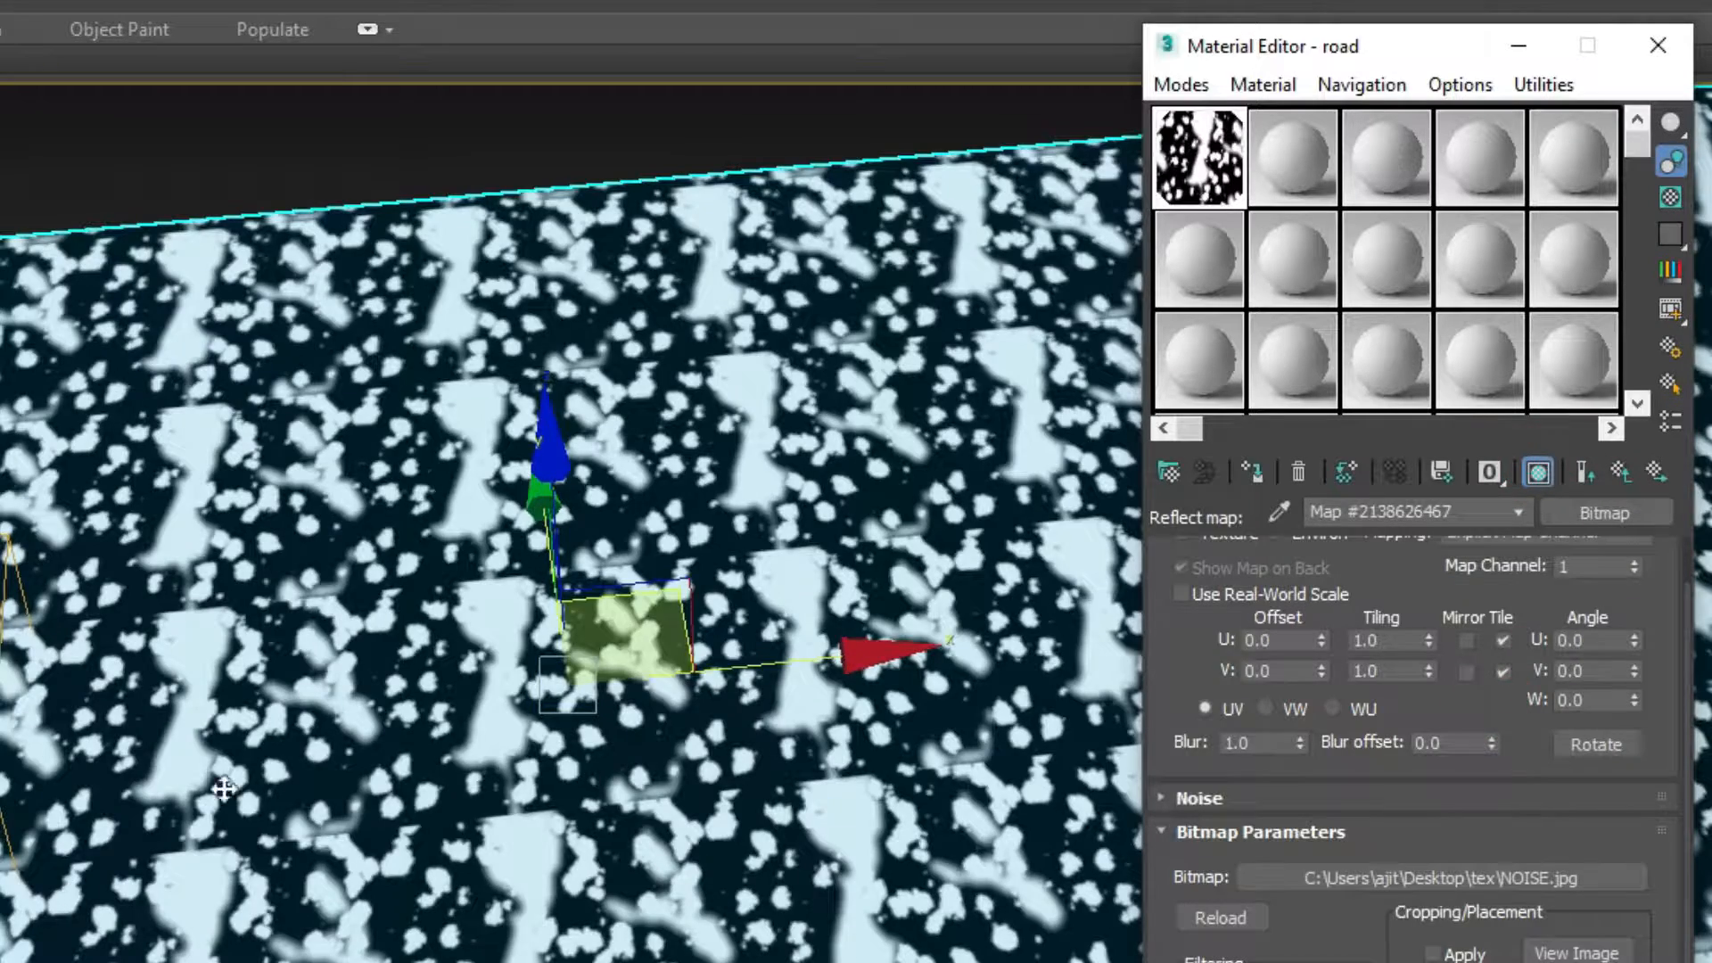
- Set the NOISE.jpg reflect map's U and V tiling to 0.5 and check the pattern on the road
middle_click_drag(490, 906, 861, 881, "alt")
double_click(1394, 640)
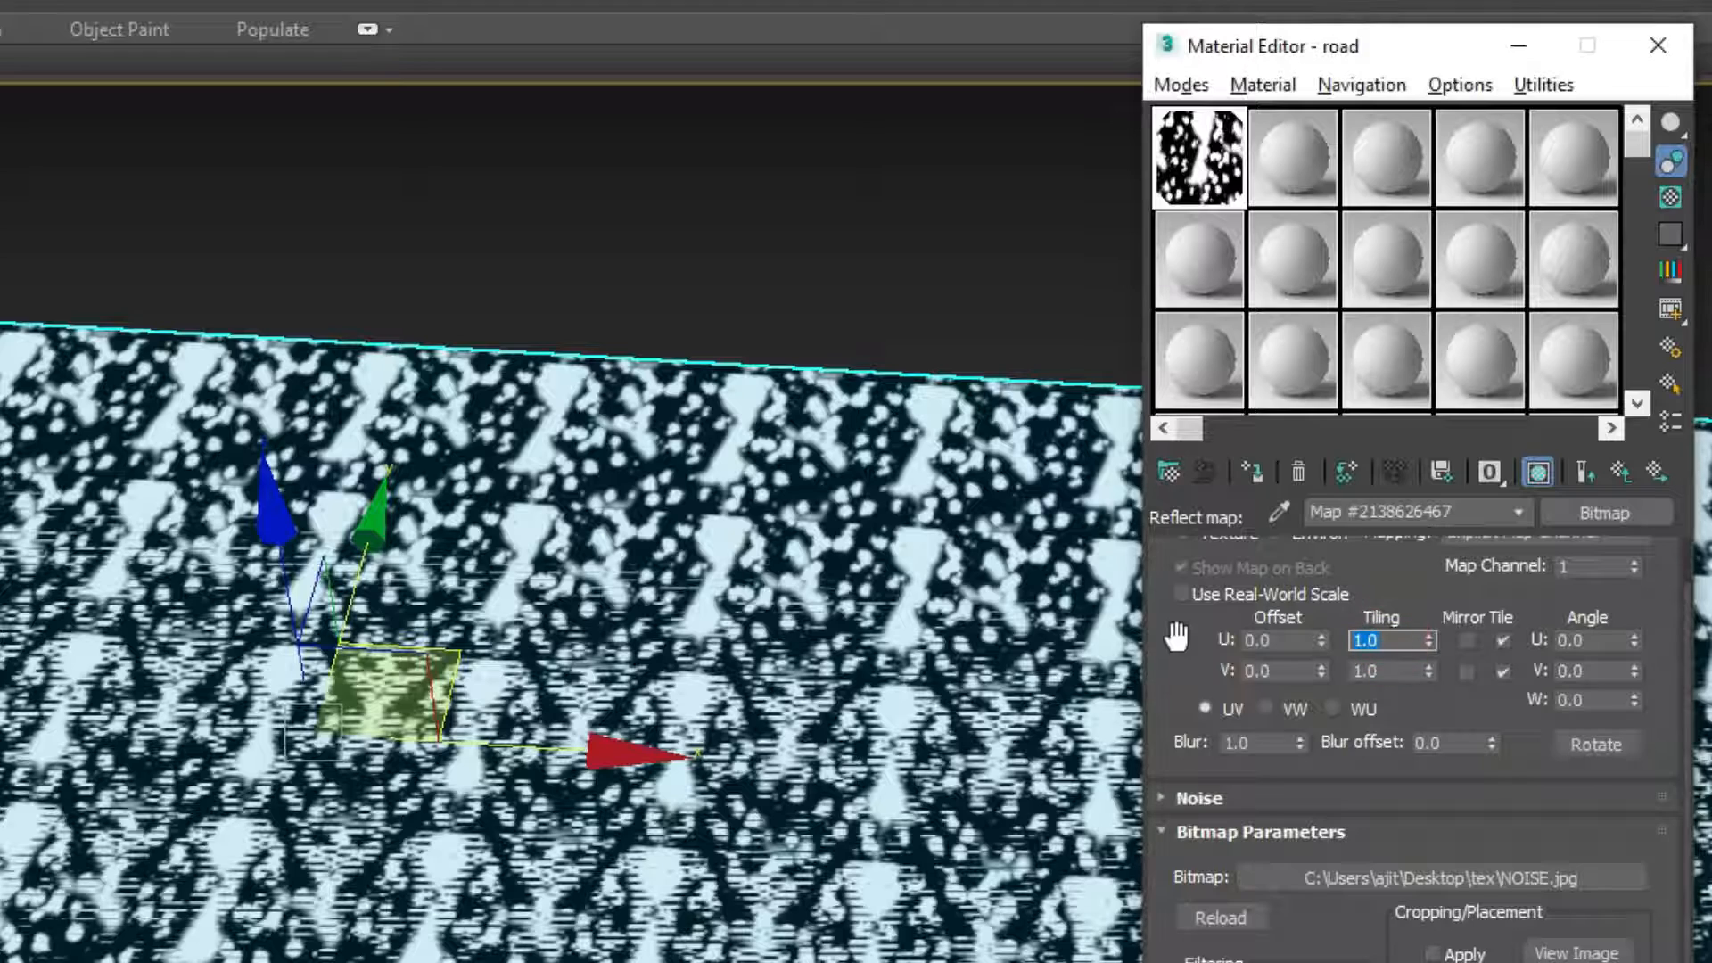
type(".5")
key("Tab")
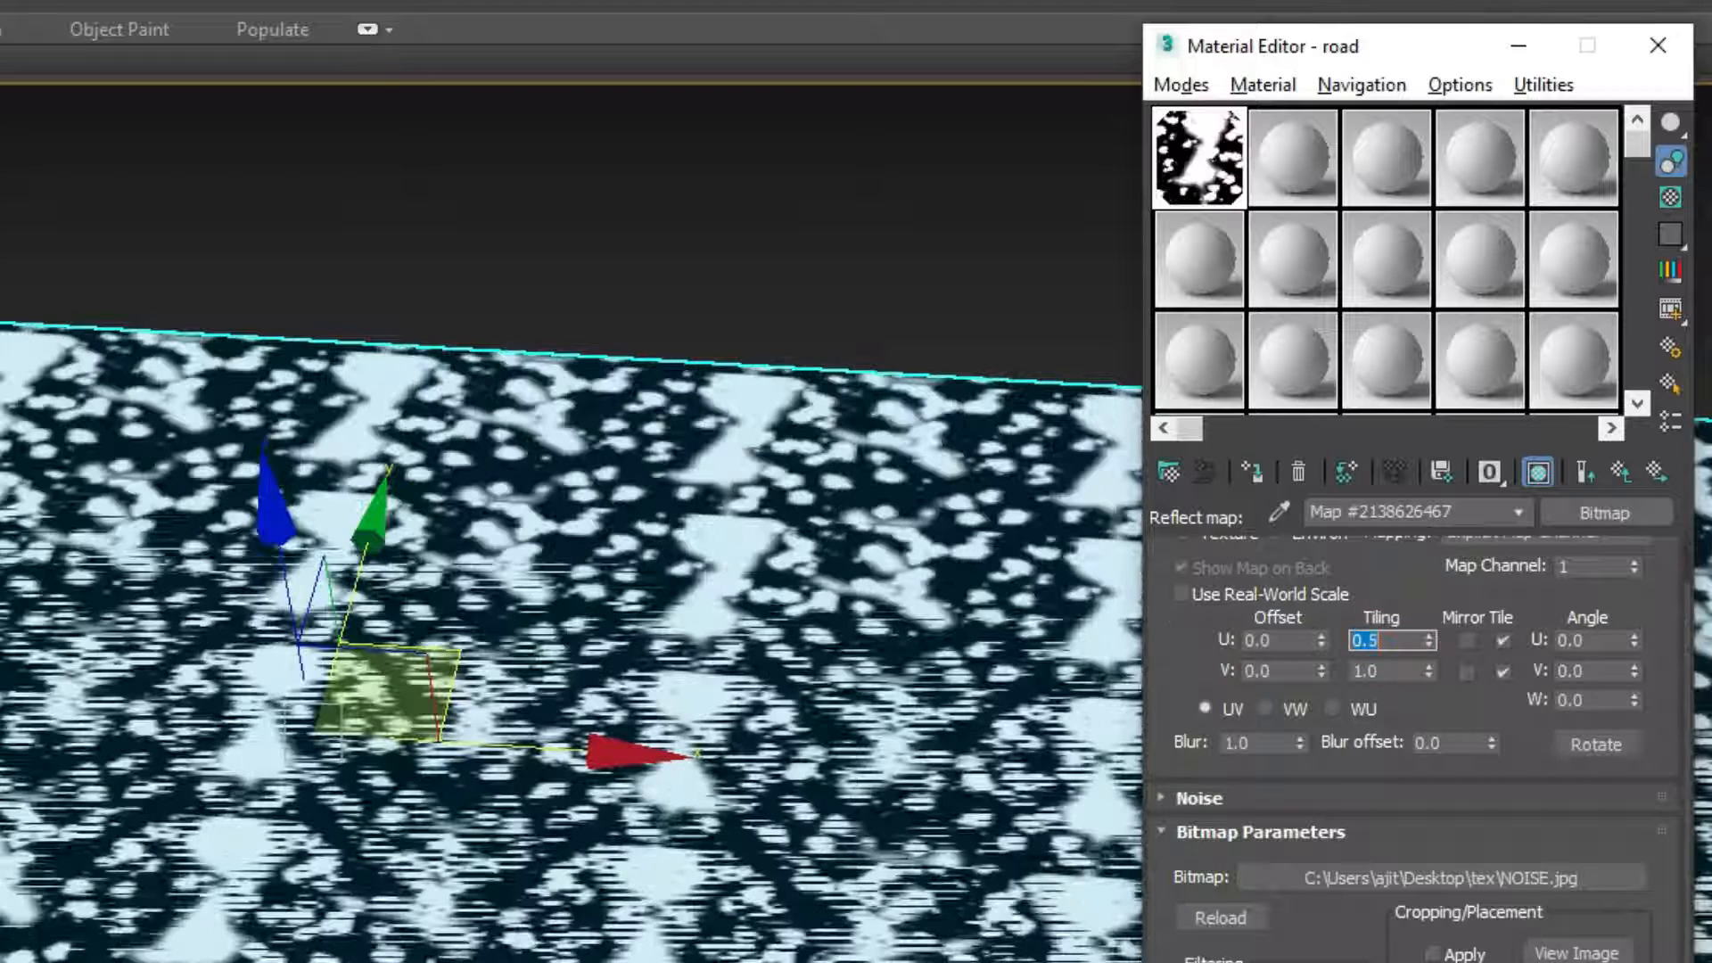
type(".5")
key("Return")
middle_click_drag(116, 651, 373, 854, "alt")
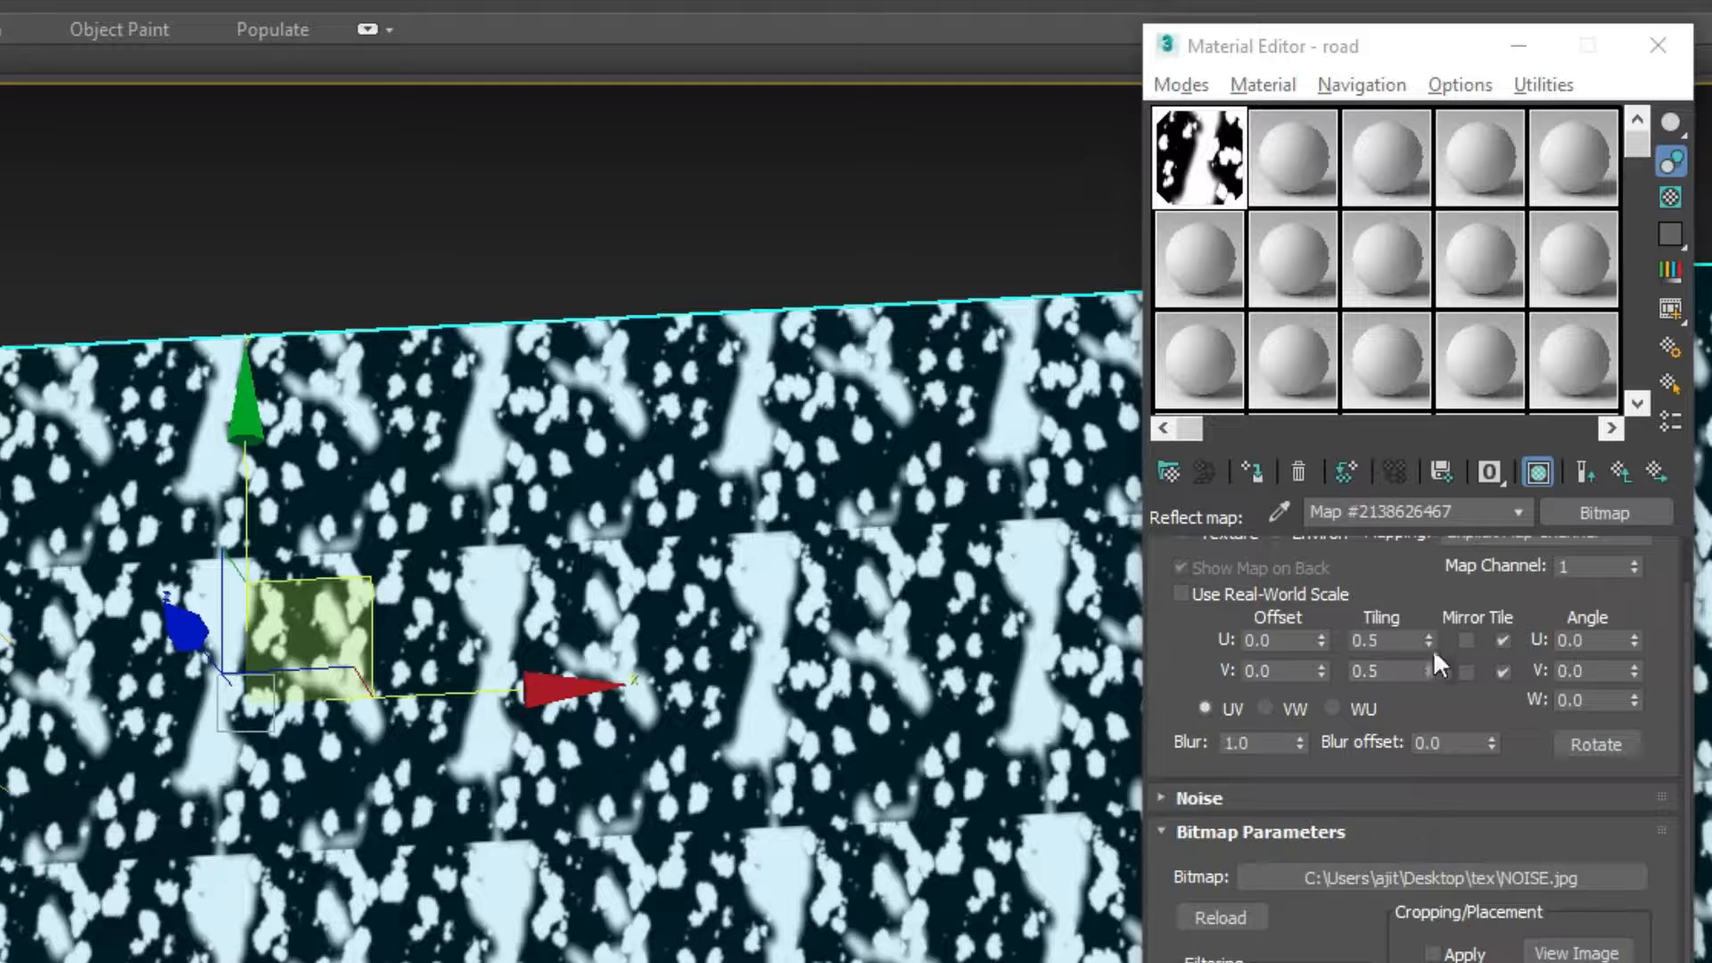
- Set the NOISE.jpg reflect map's U and V tiling to 0.2 and check the larger pattern along the road
double_click(1389, 640)
type(".2")
key("Tab")
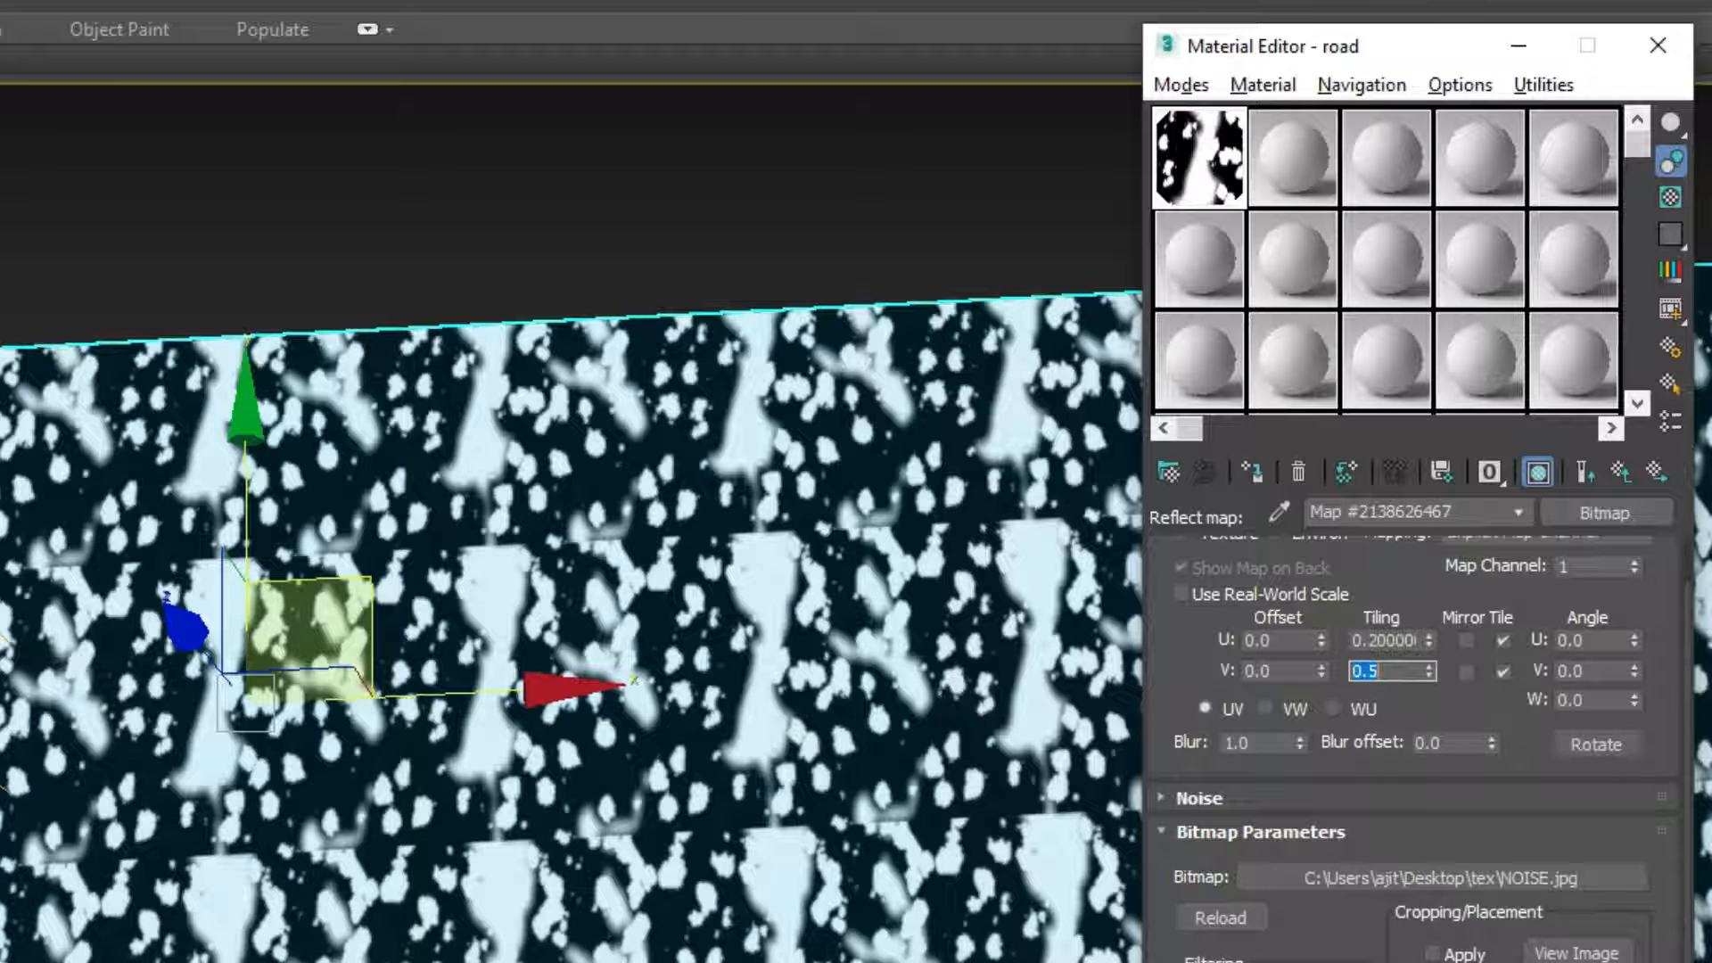
type(".2")
key("Return")
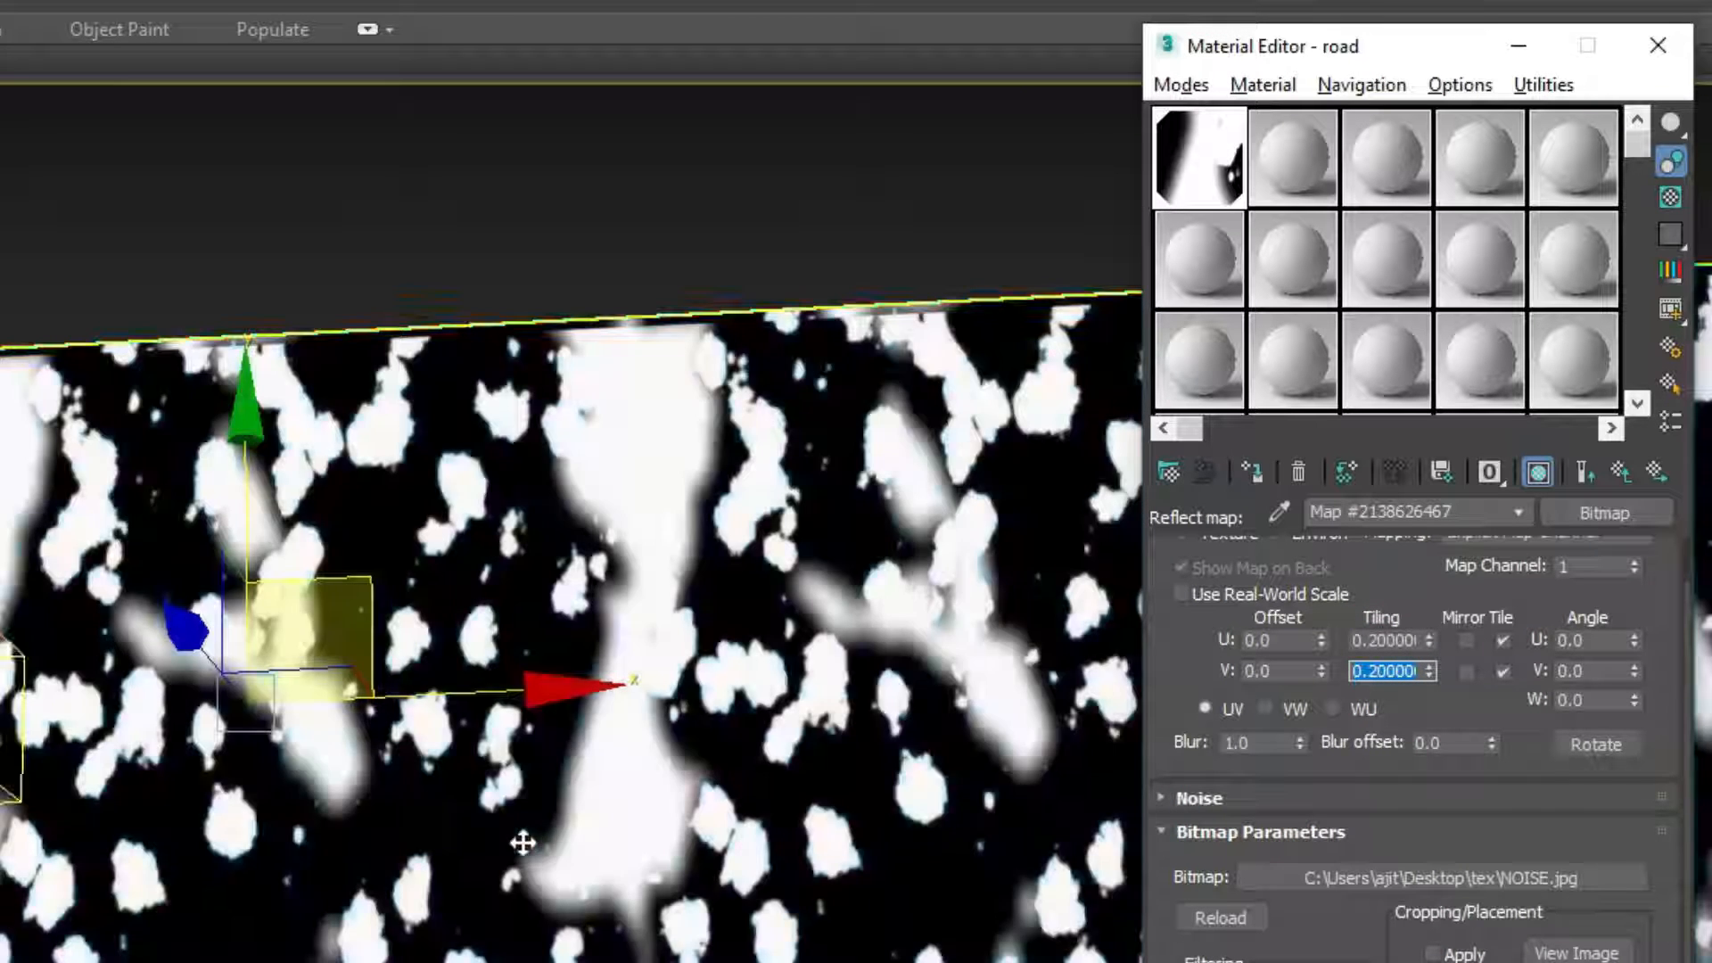
scroll(524, 841, "down", 5)
middle_click_drag(478, 875, 511, 761, "alt")
scroll(516, 785, "up", 4)
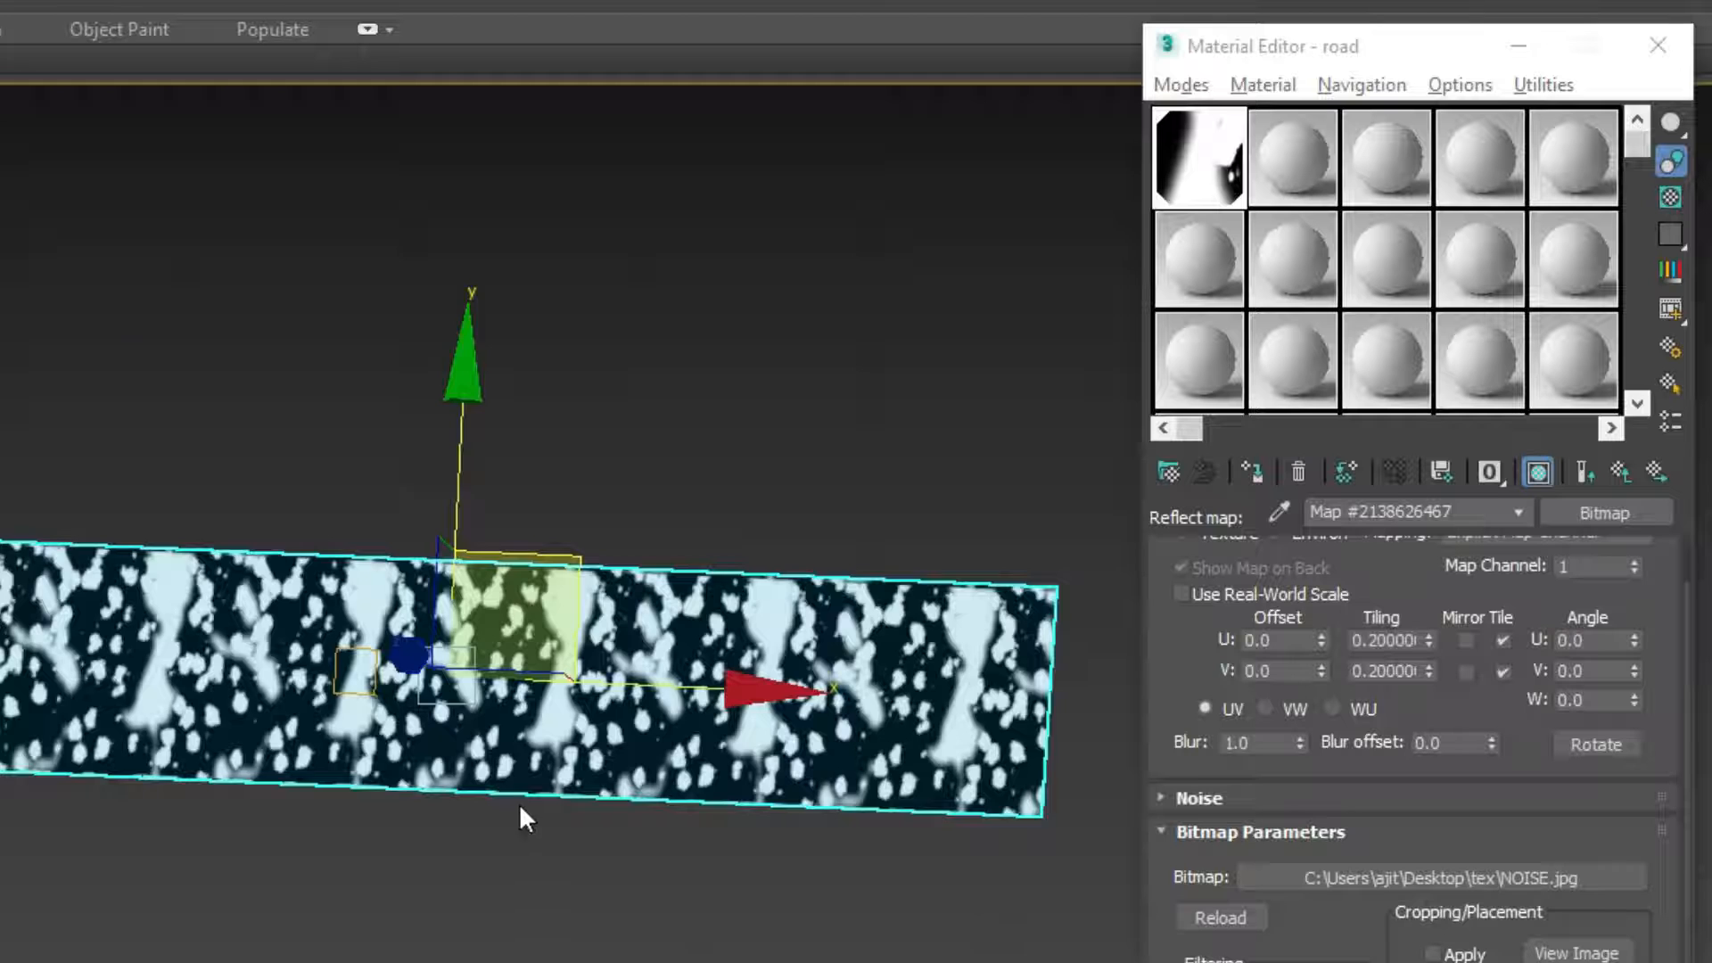
- Switch the viewport to PhysCamera001, close the Material Editor and bring back the full scene
key("c")
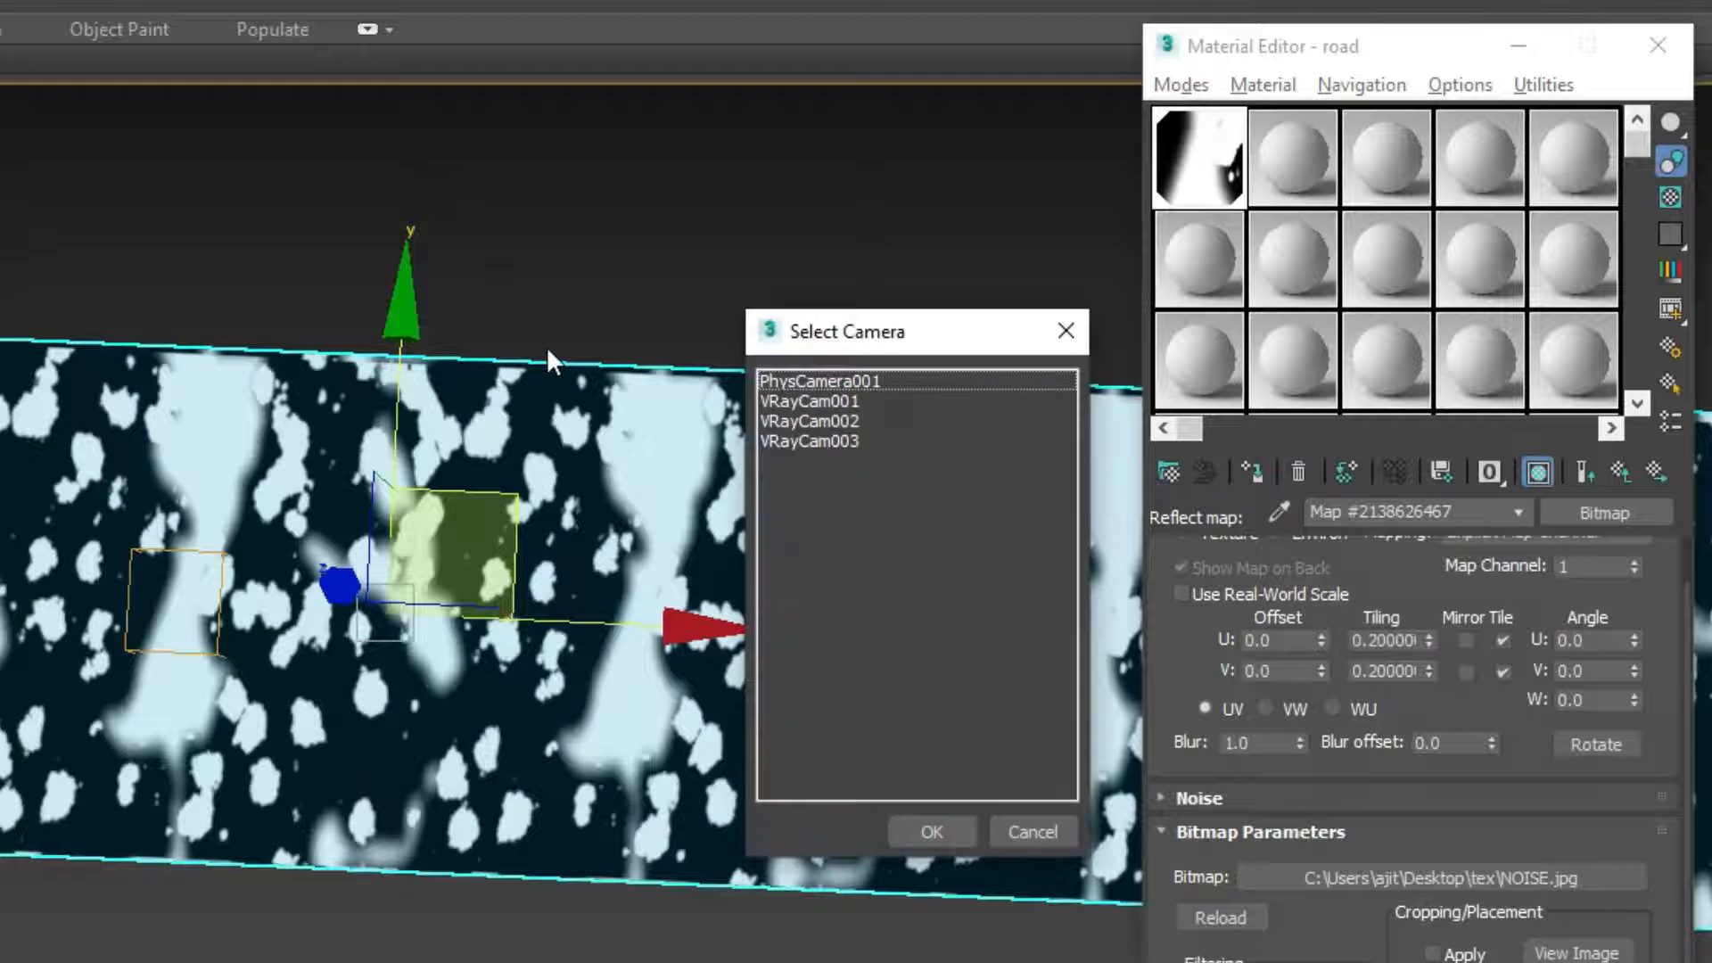
double_click(859, 381)
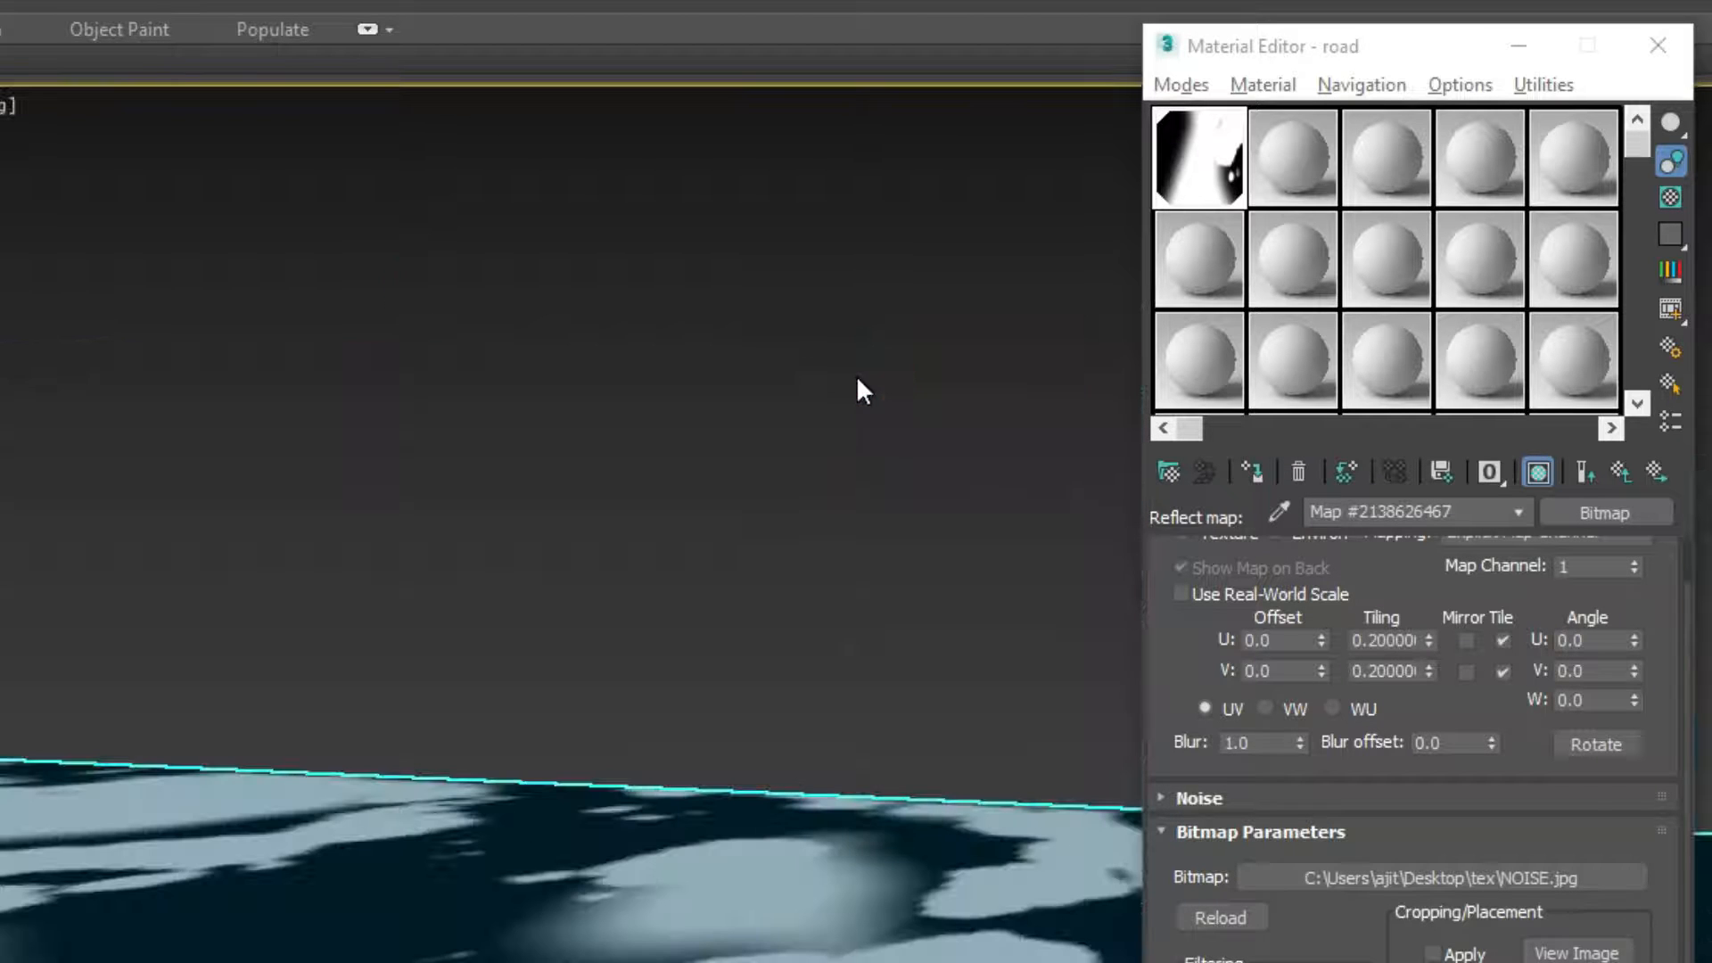
left_click(1656, 46)
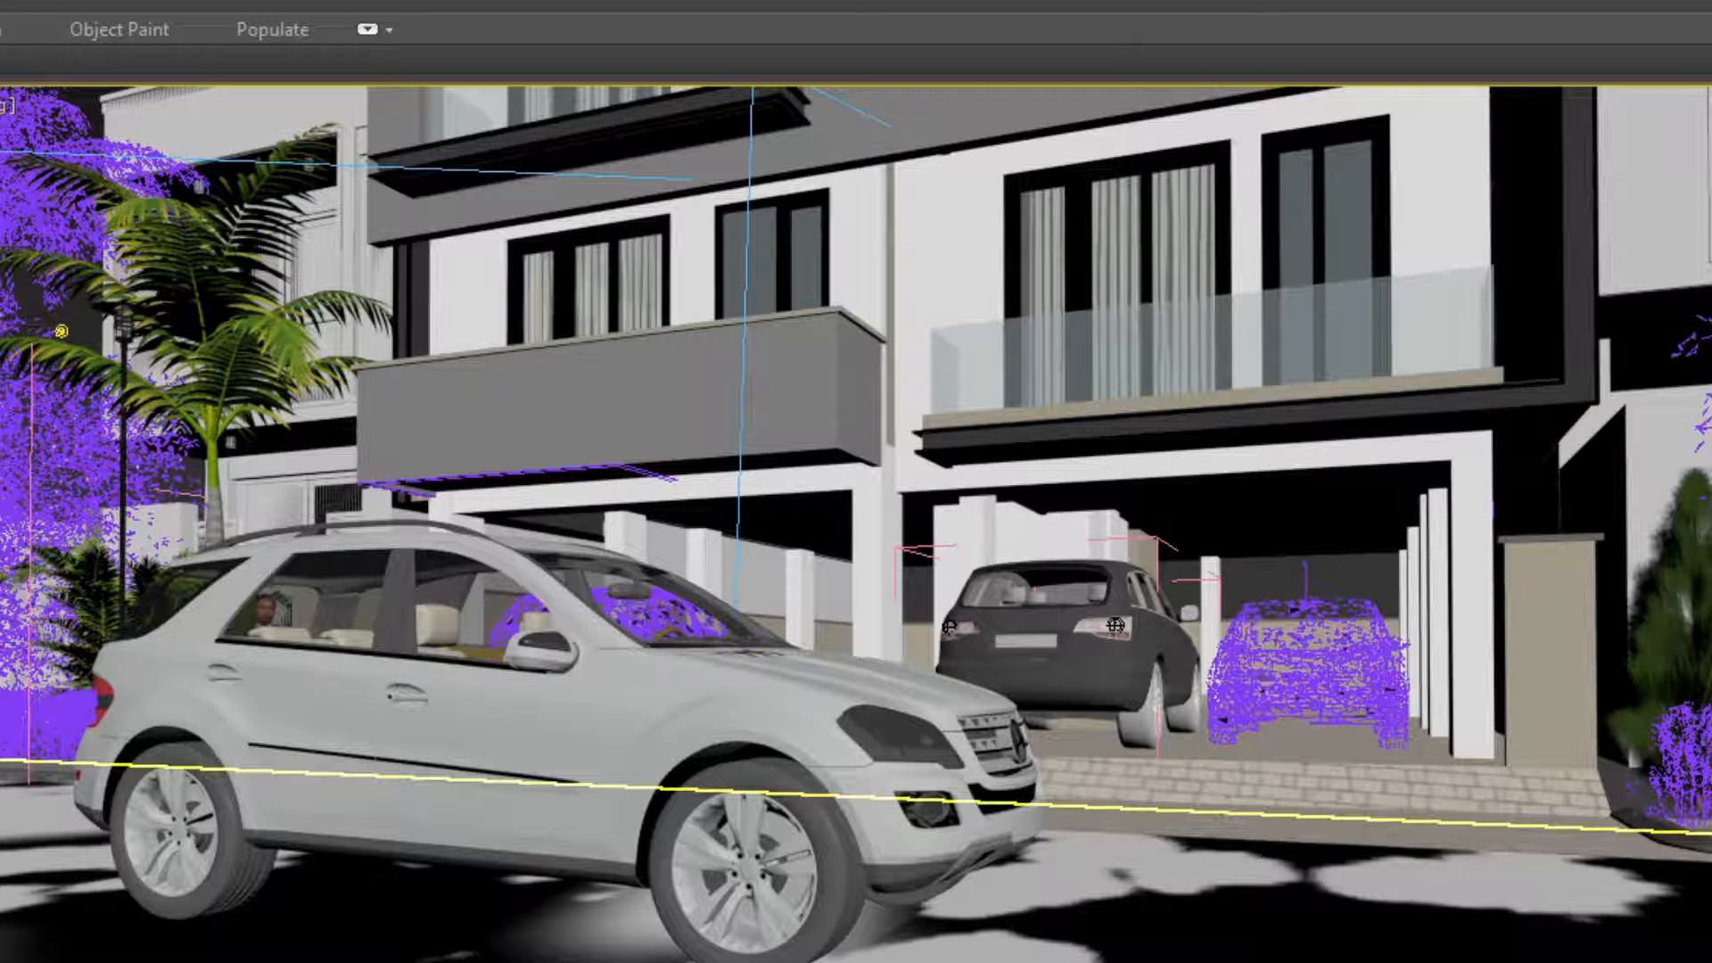
- Copy the road material's NOISE.jpg reflect map into its Displace slot as an independent copy
key("m")
left_click(1621, 471)
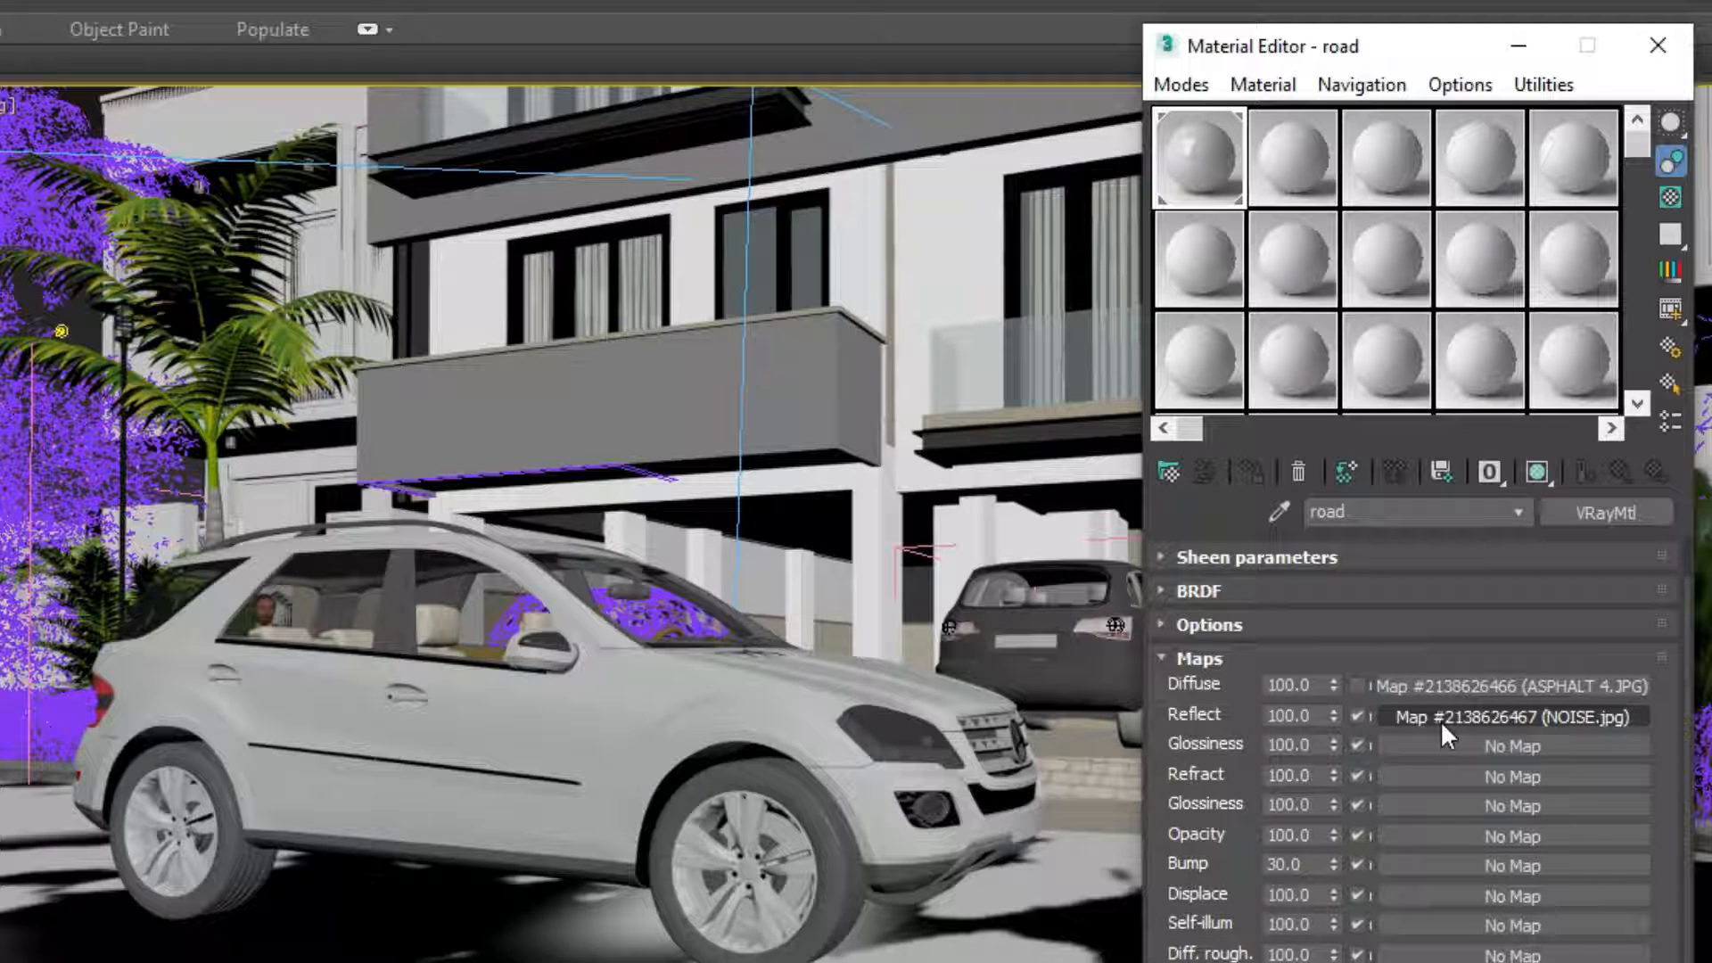
left_click_drag(1446, 714, 1443, 886)
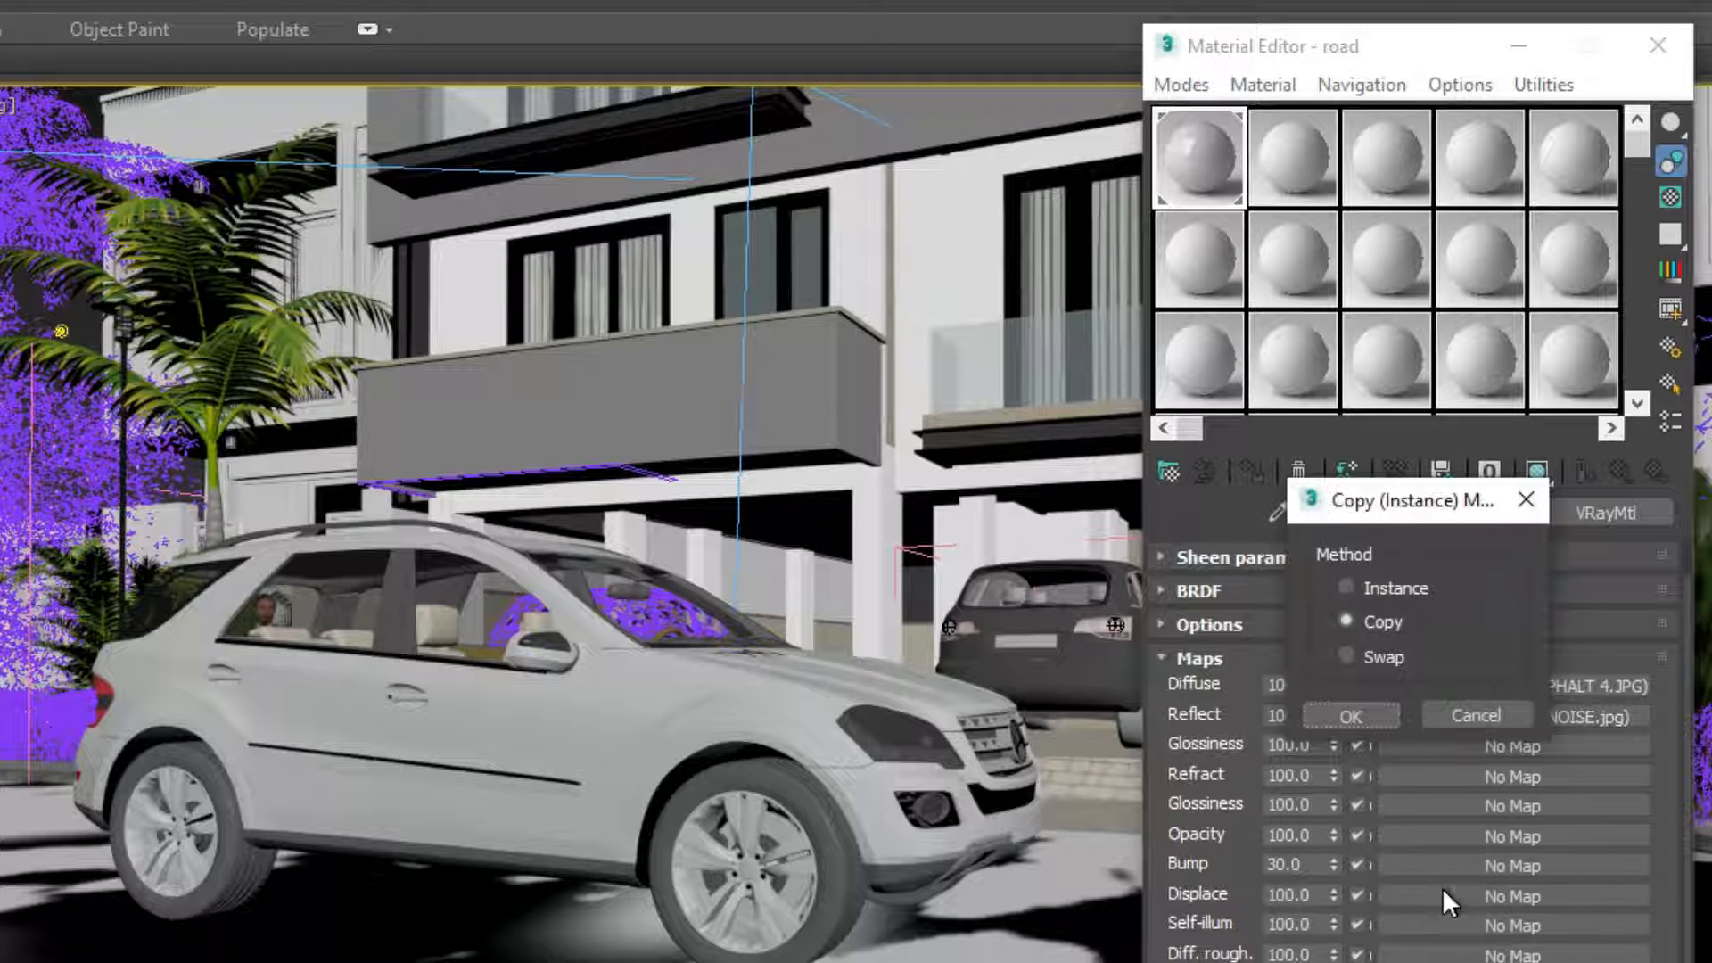
left_click(1341, 706)
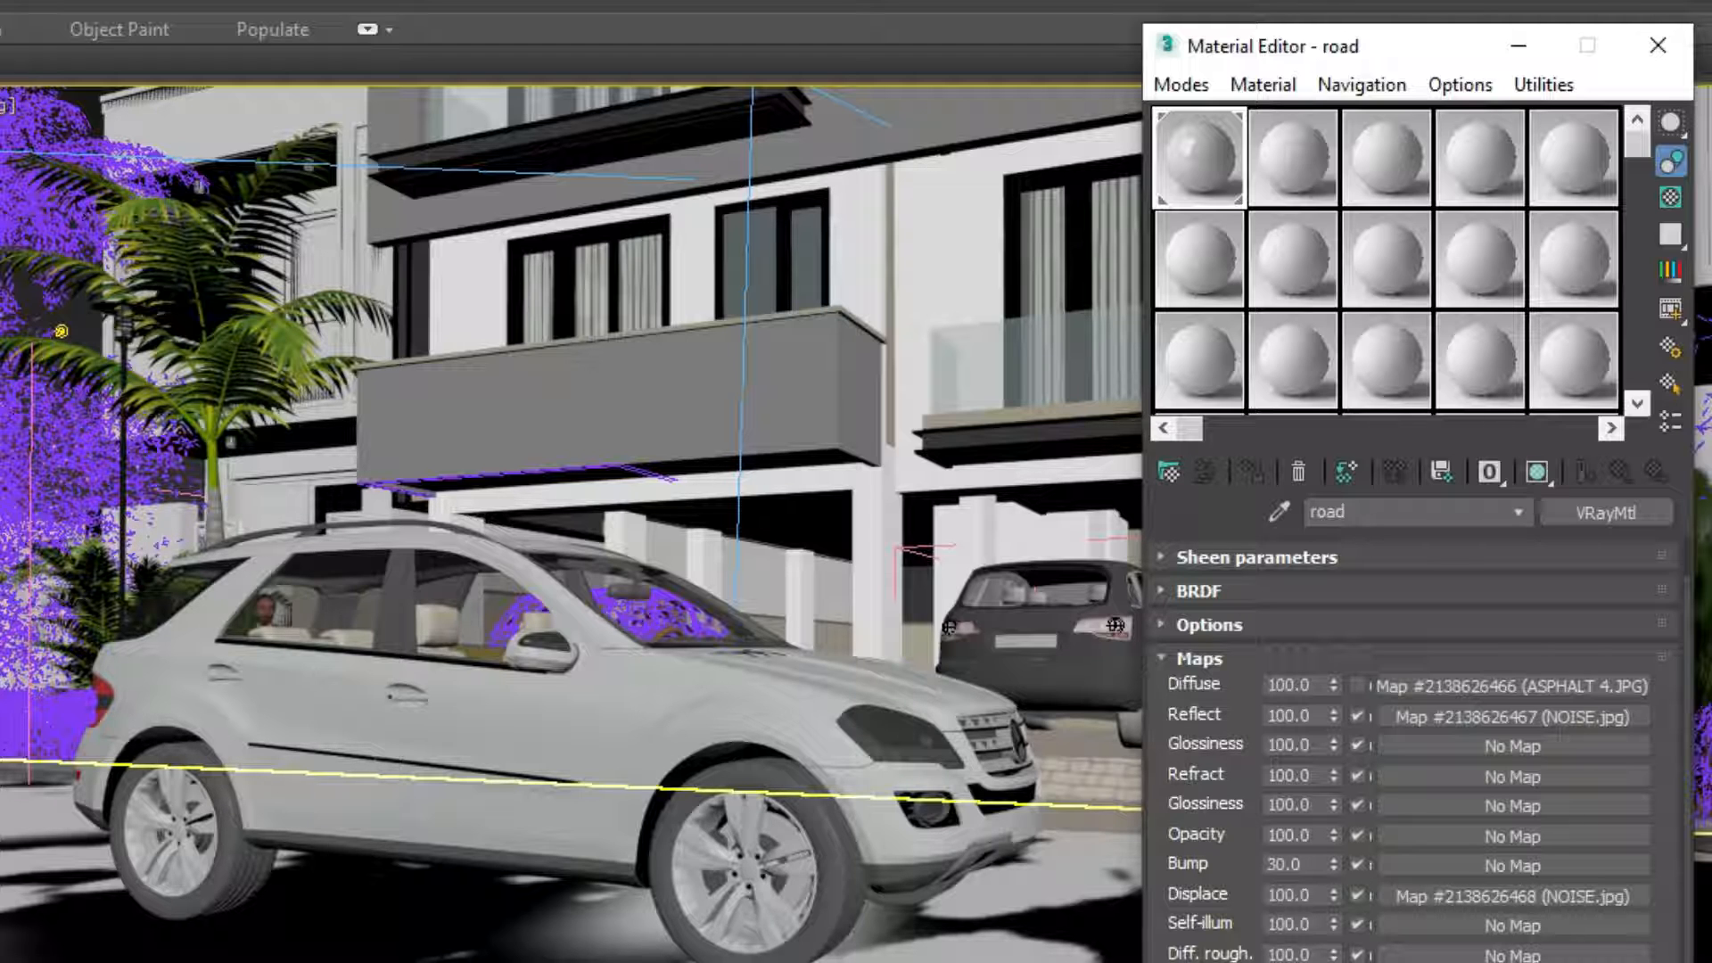
- Set the road material's Displace amount to 1.0 and move the Material Editor aside
left_click(1298, 895)
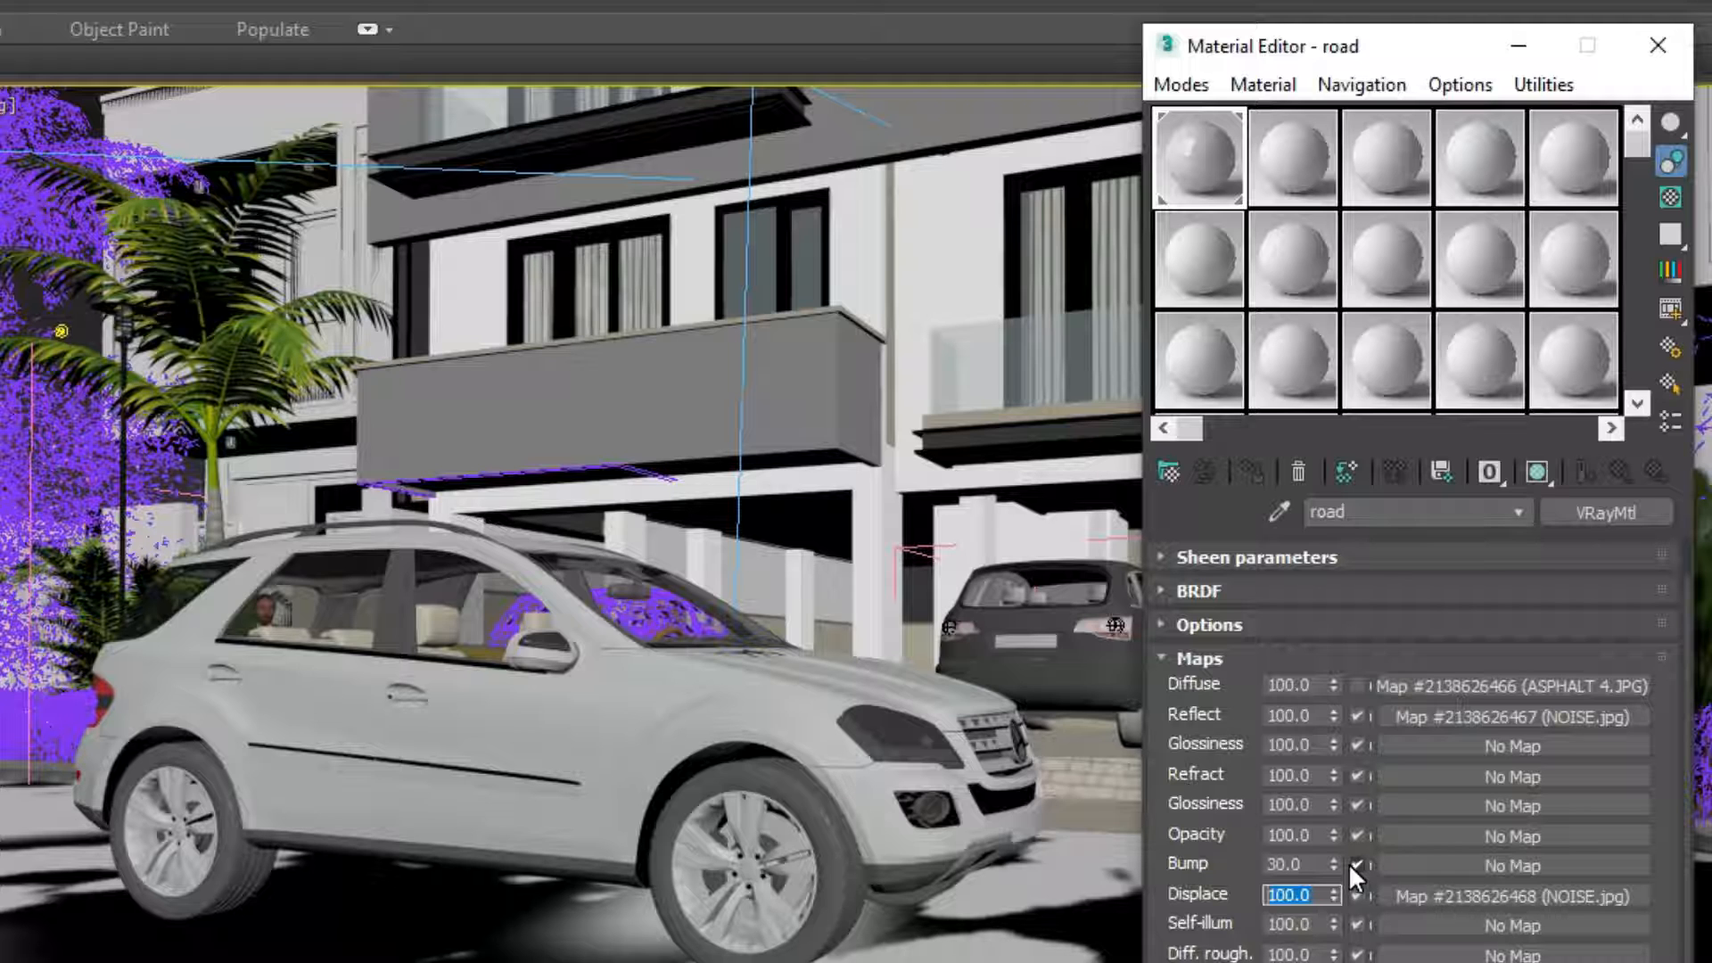
type("1.0")
left_click_drag(1248, 53, 1219, 6)
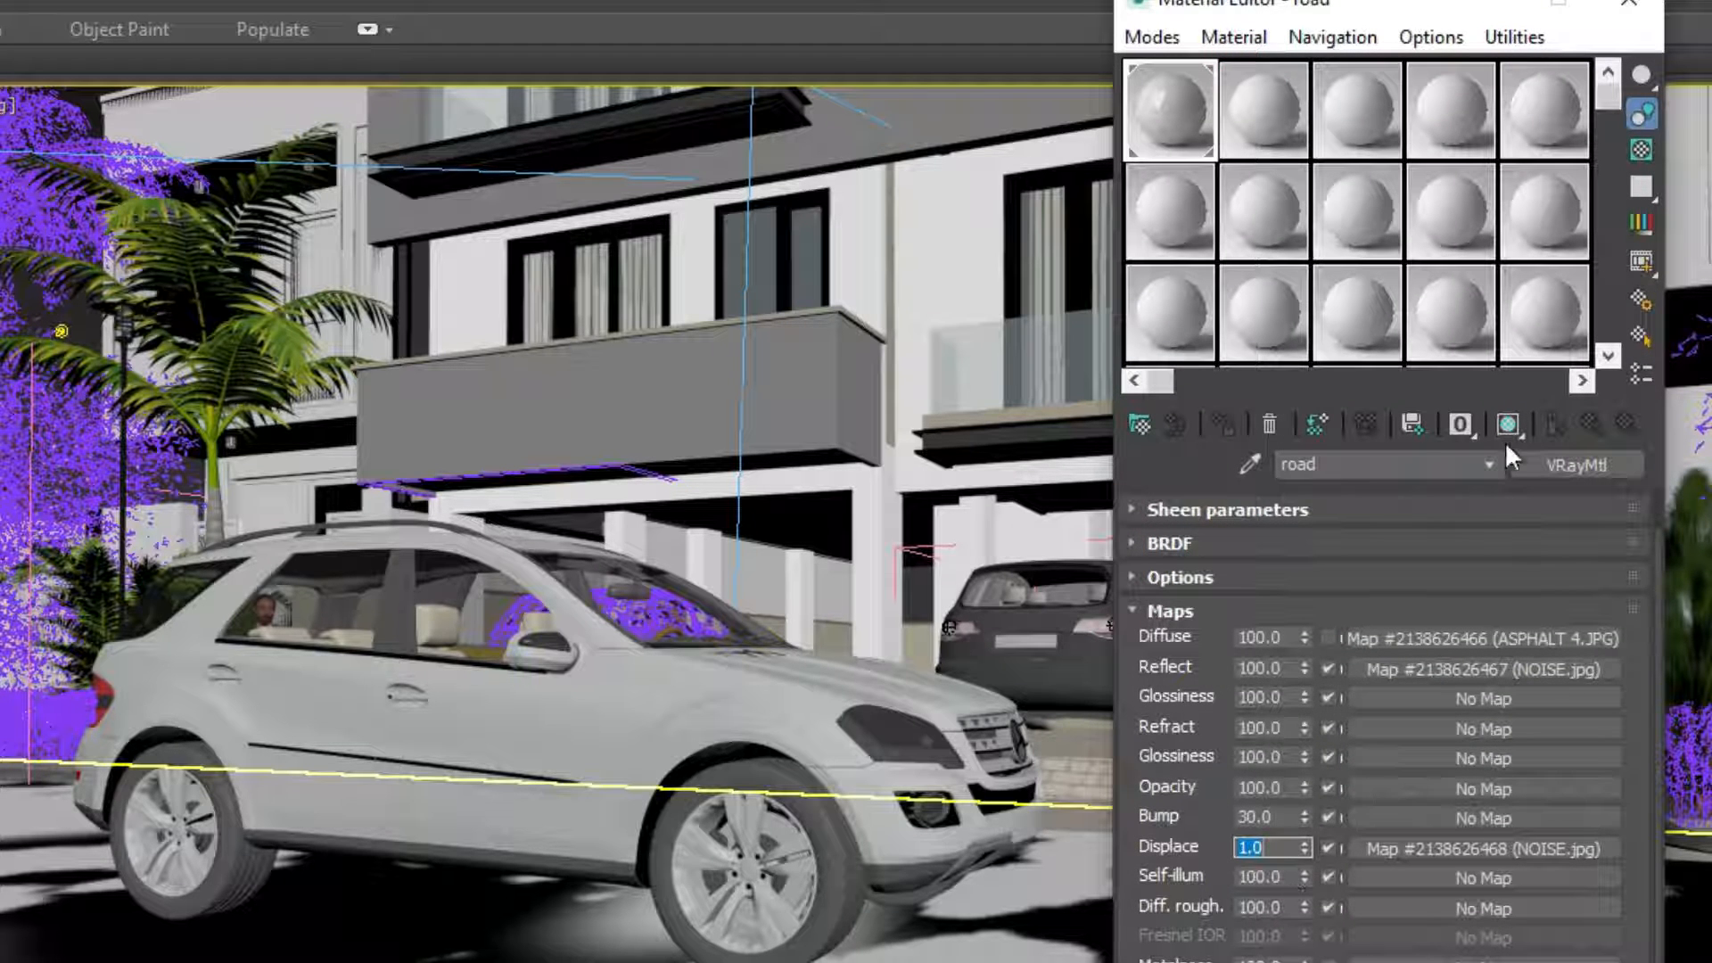
left_click_drag(1383, 7, 1688, 19)
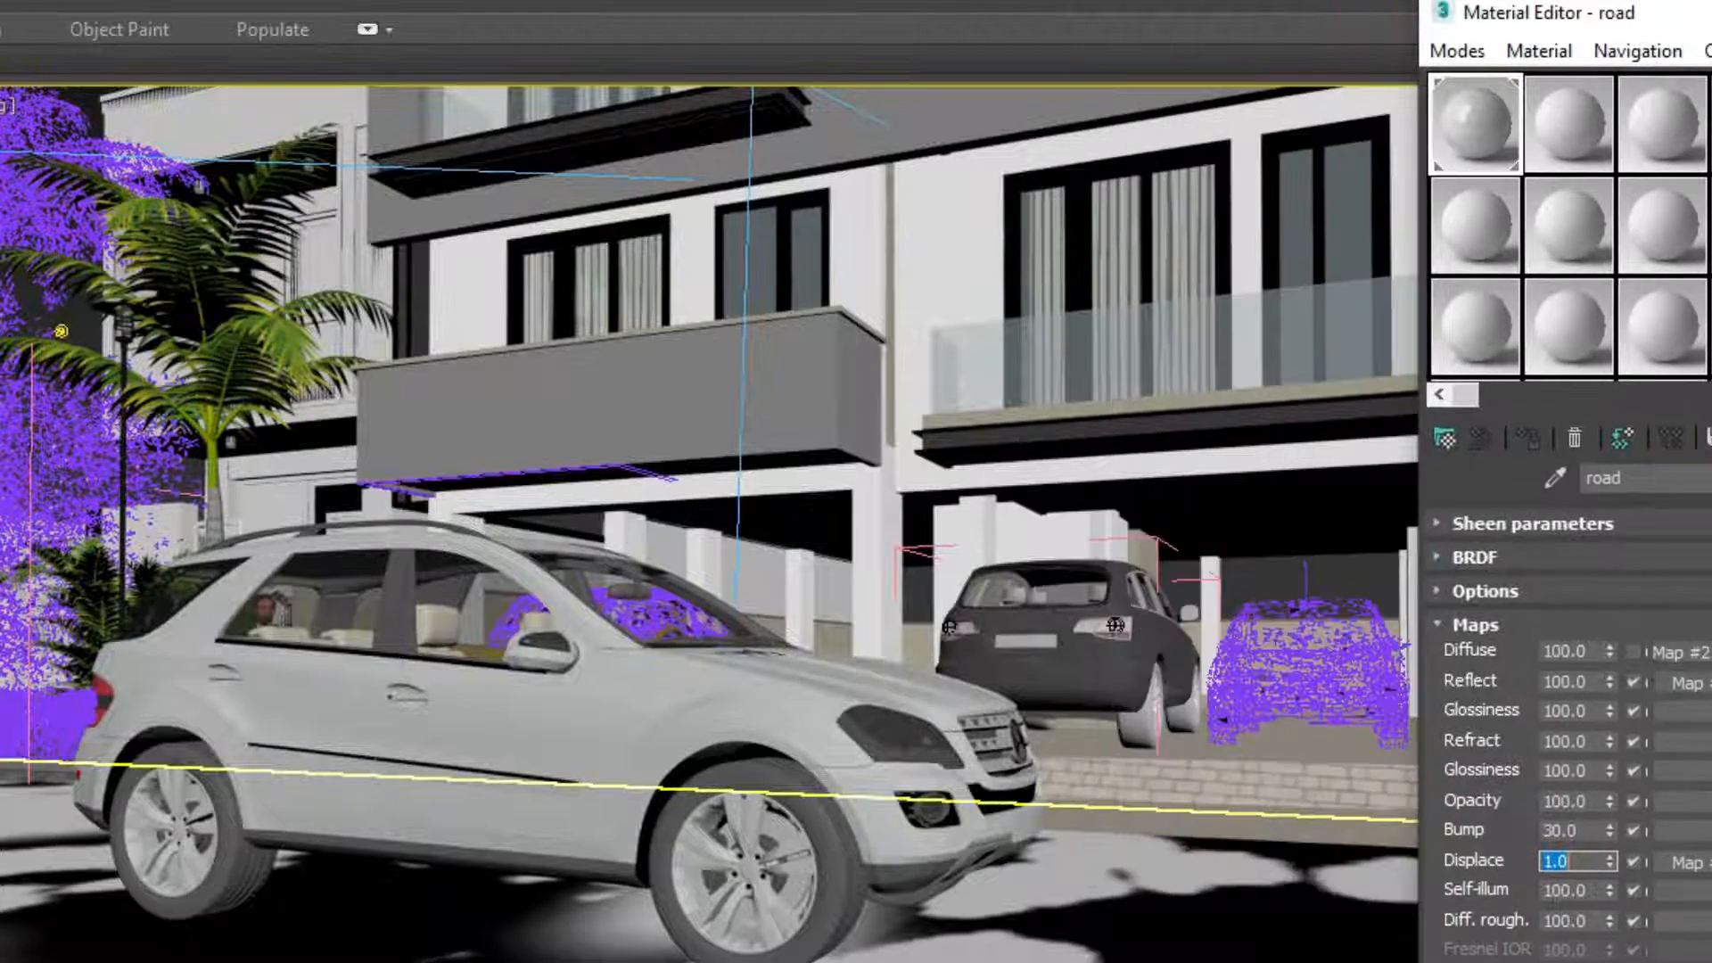
key("Return")
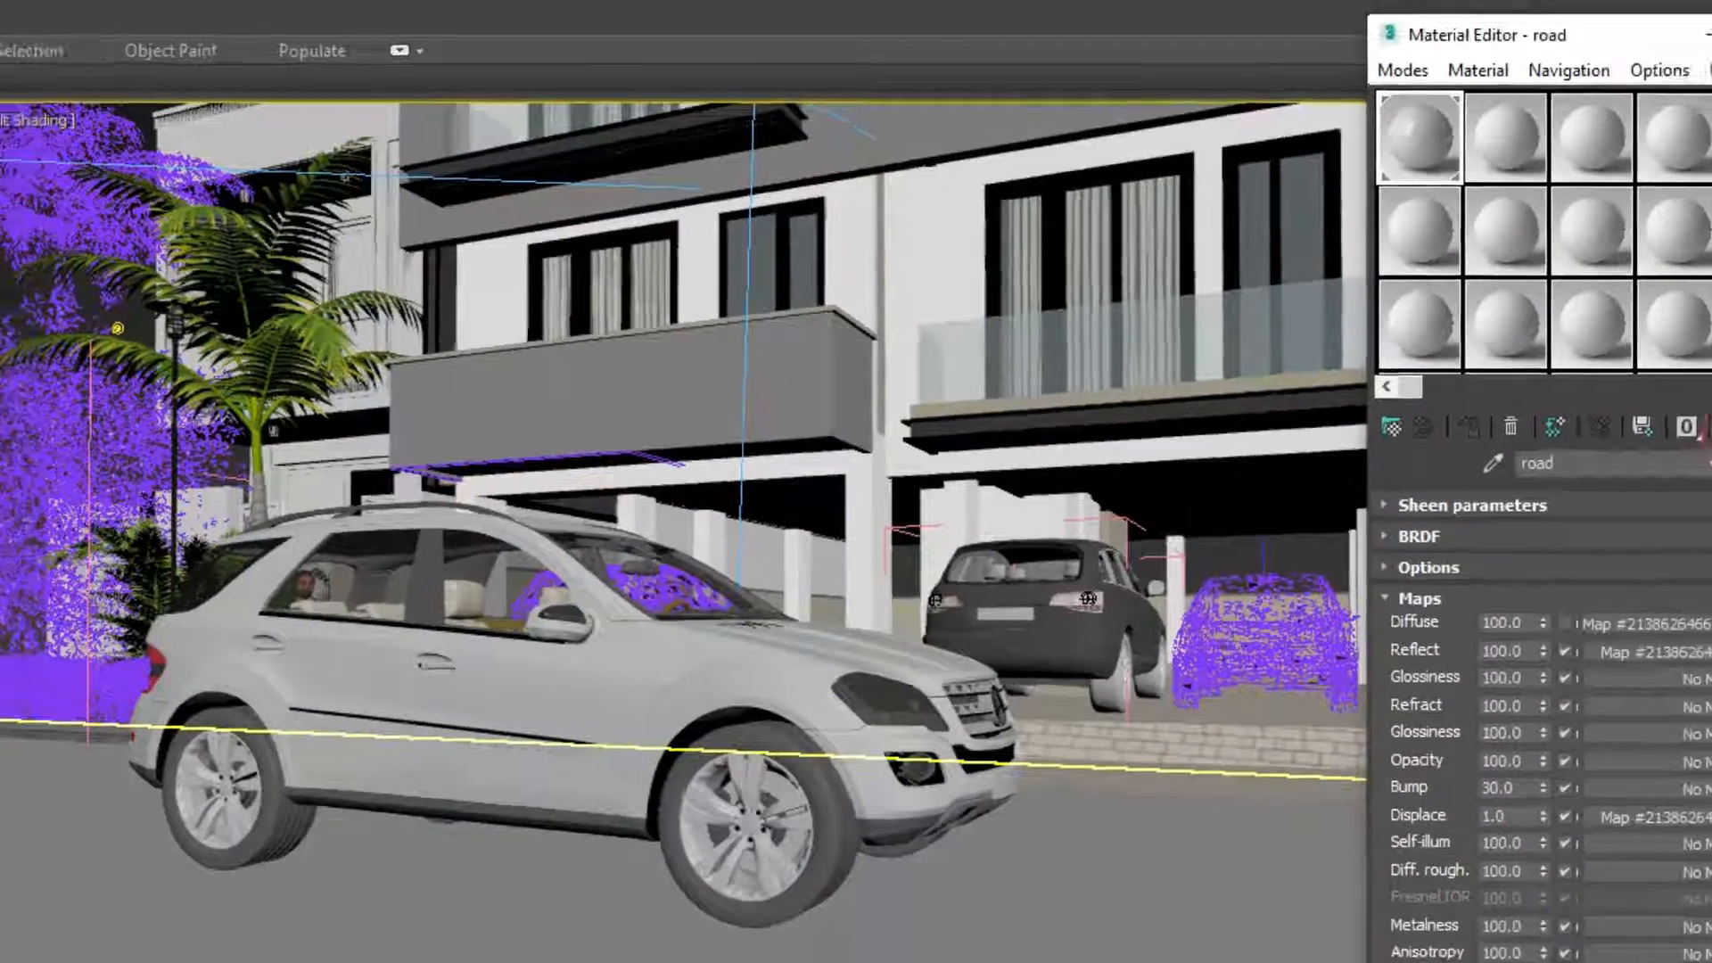
- Display the ASPHALT 4.JPG diffuse map on the road in the viewport and return to the road material's main parameters
left_click(1660, 624)
left_click(1378, 378)
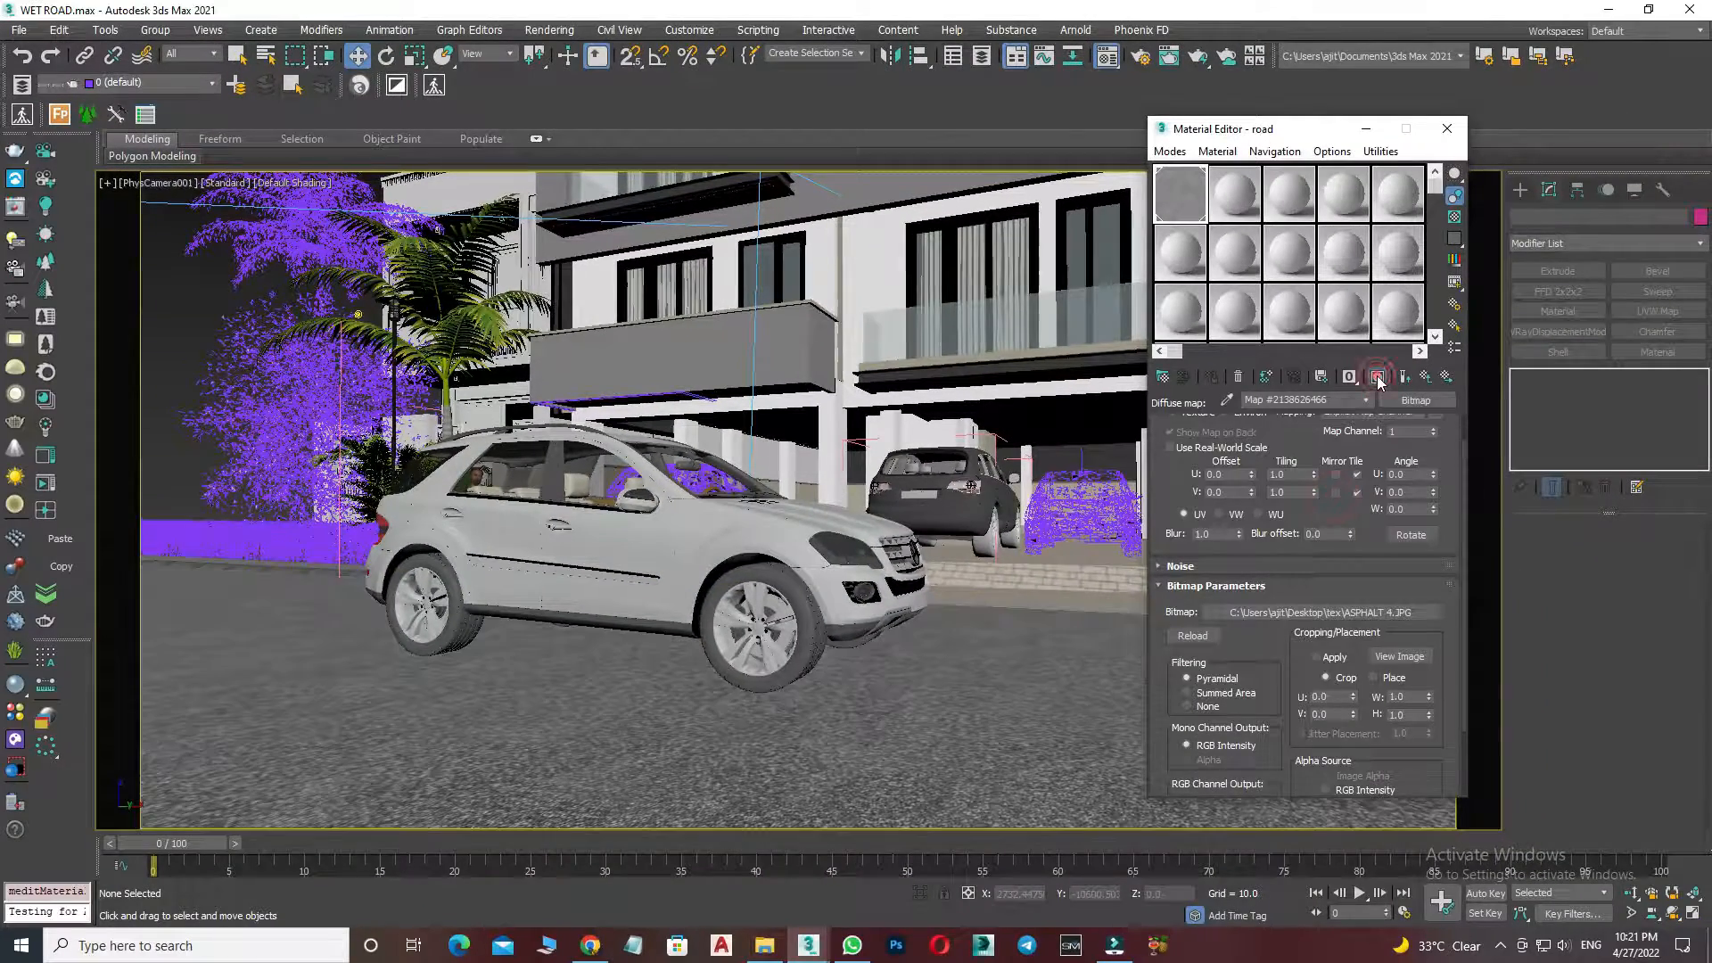
left_click(1407, 377)
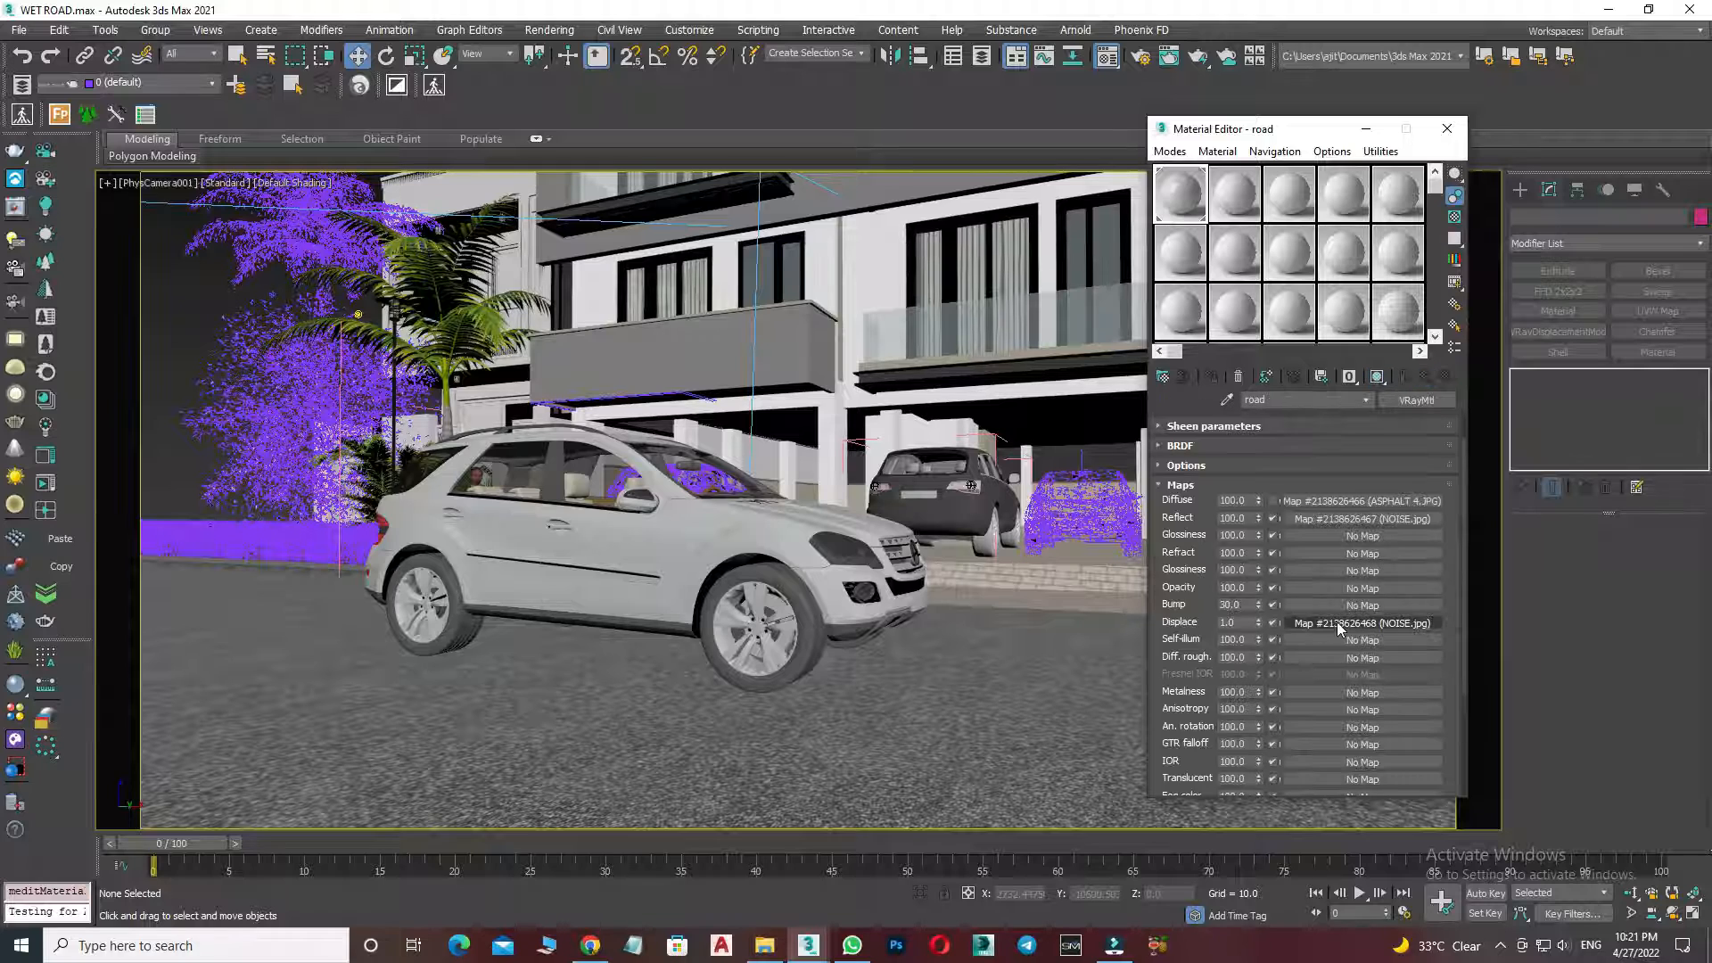
- Invert the output of the NOISE.jpg displacement map and return to the road material's main parameters
left_click(1339, 624)
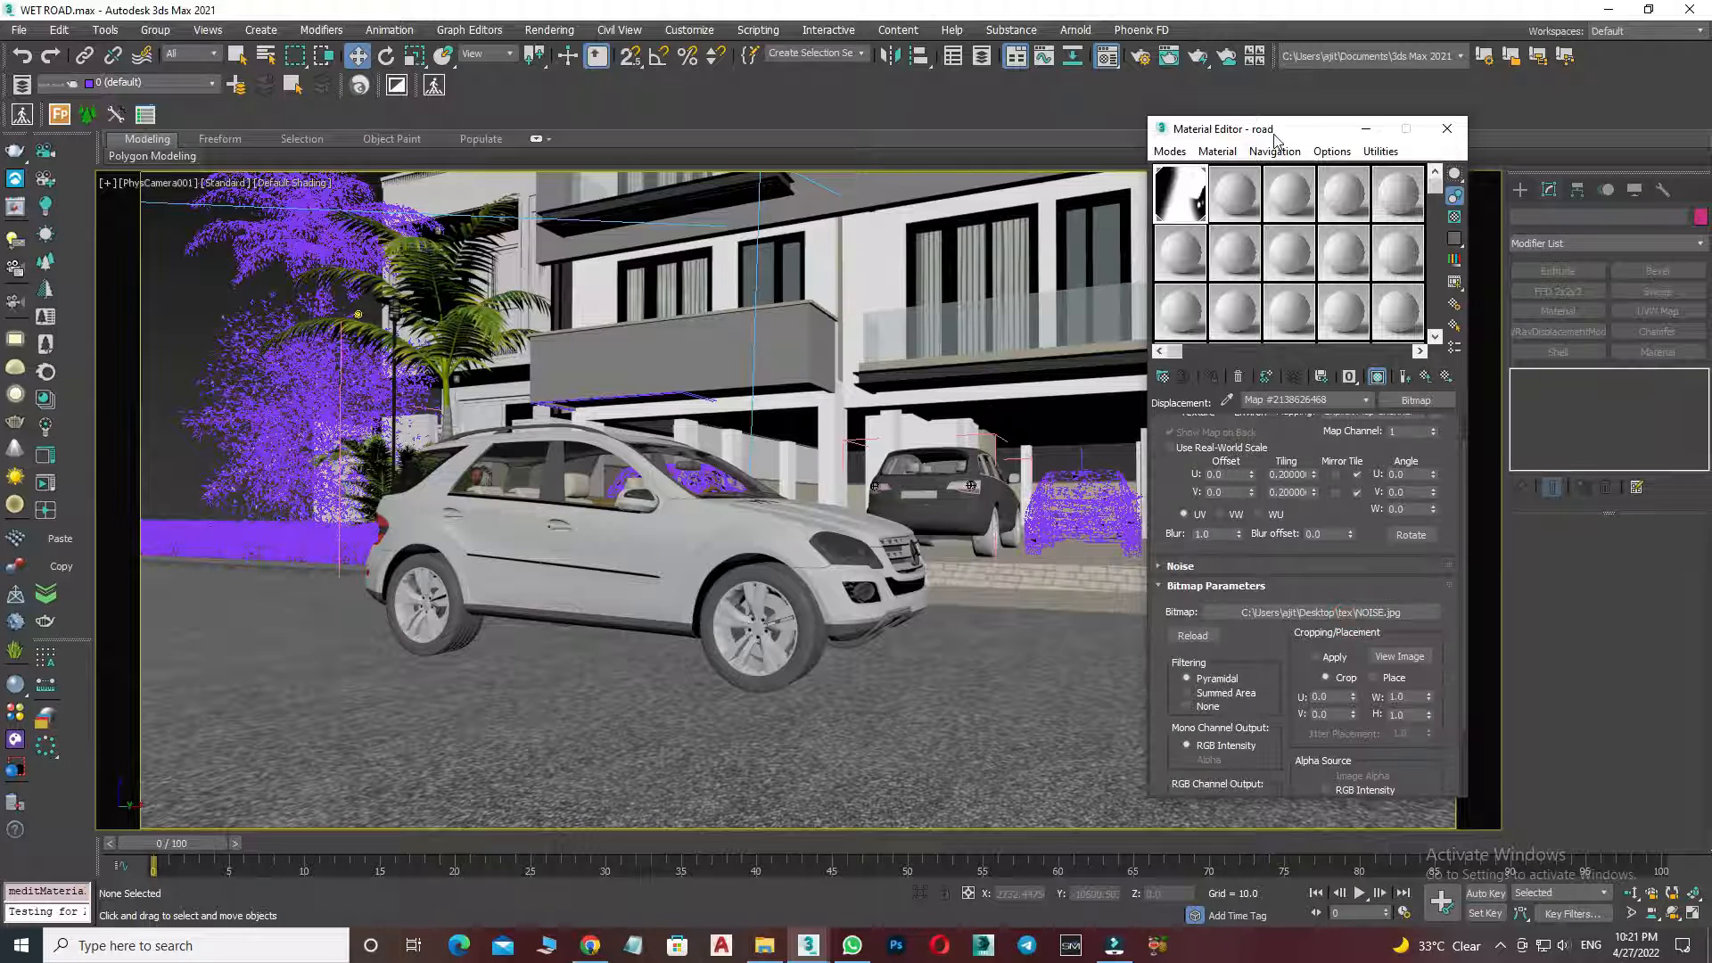
left_click_drag(1275, 138, 836, 112)
scroll(831, 501, "down", 2)
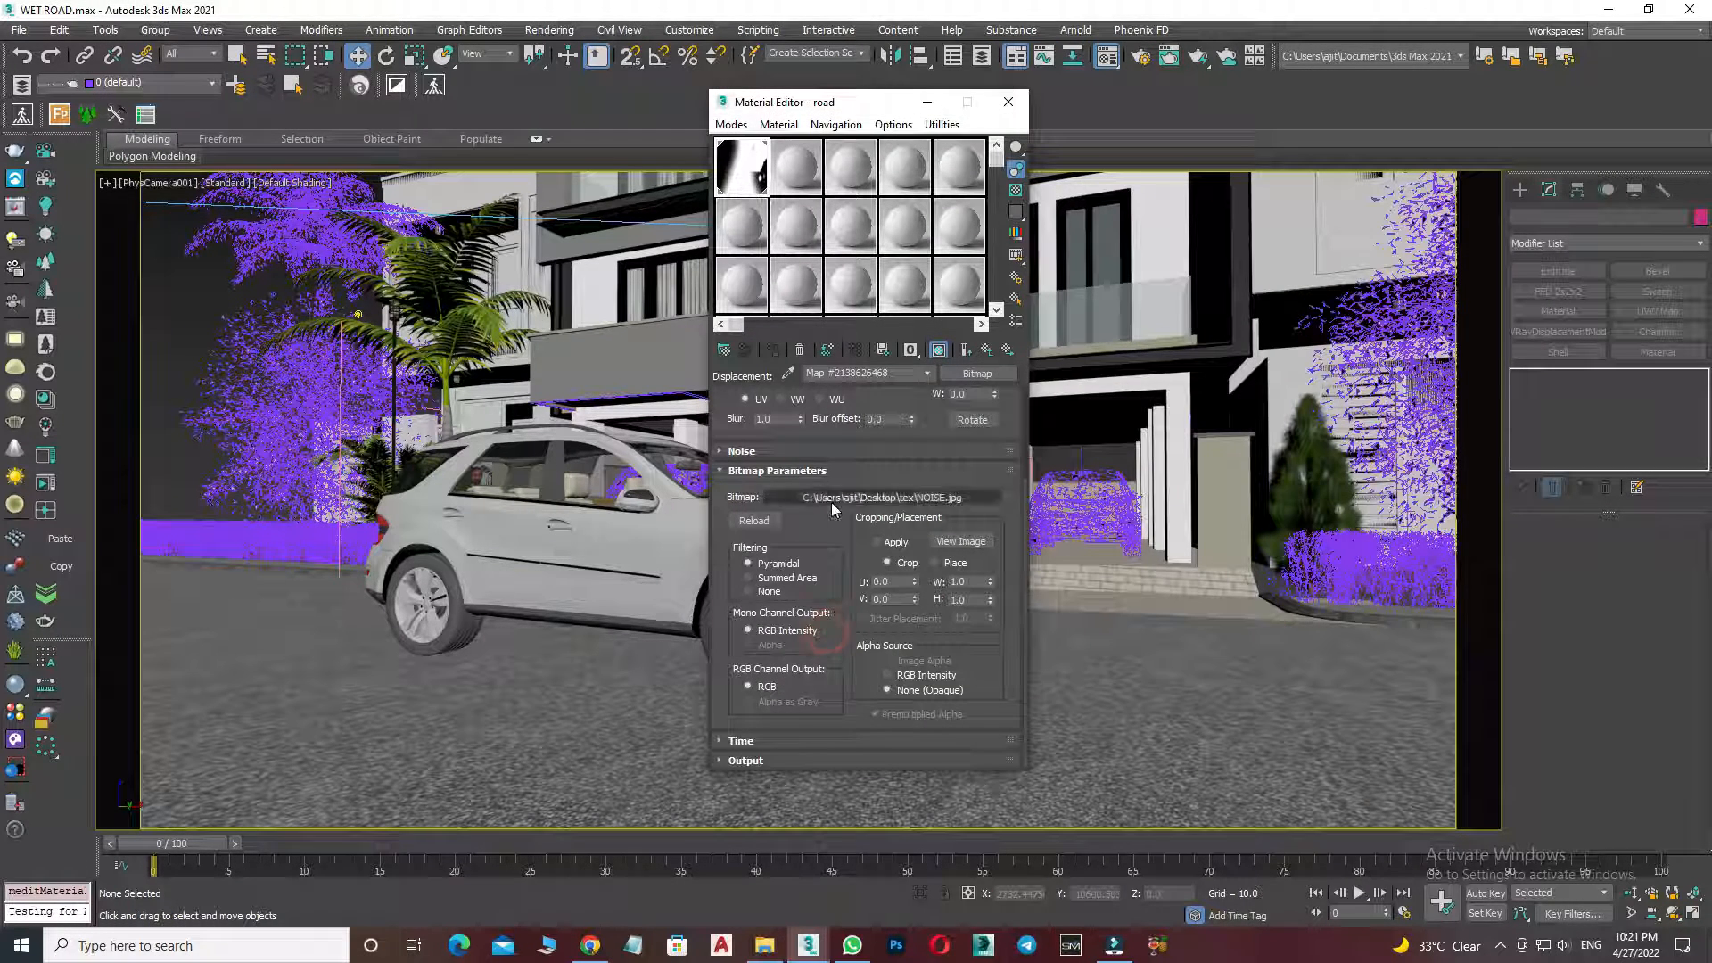
left_click(746, 760)
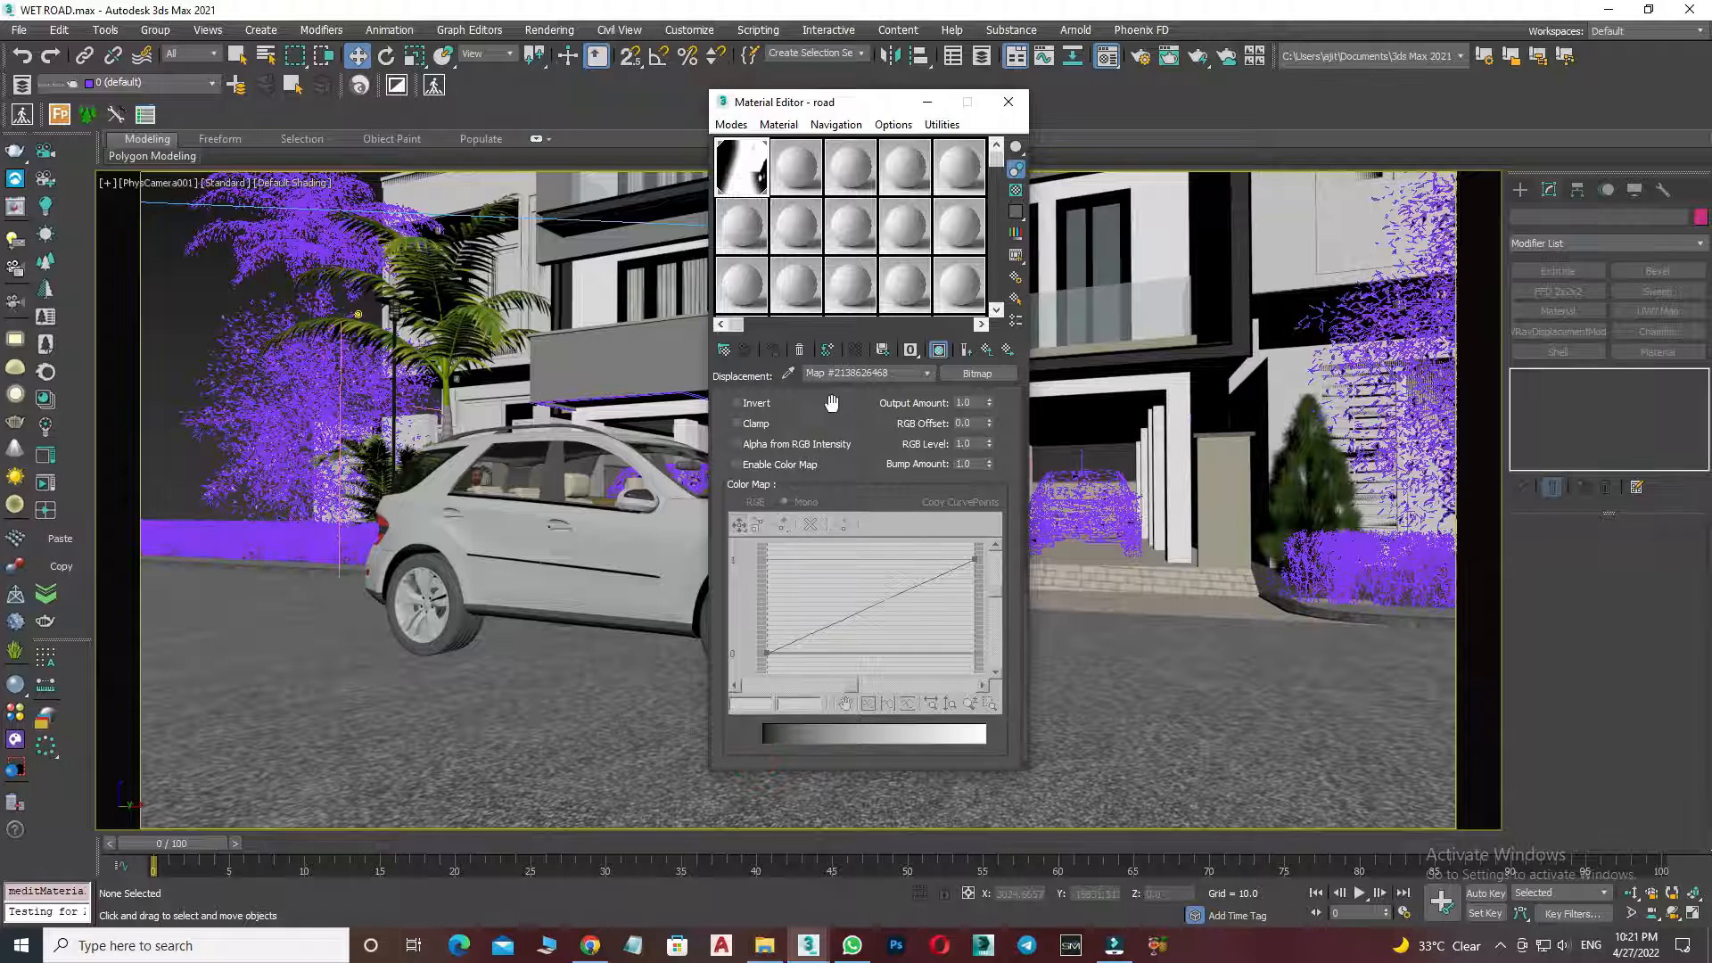
scroll(832, 404, "up", 1)
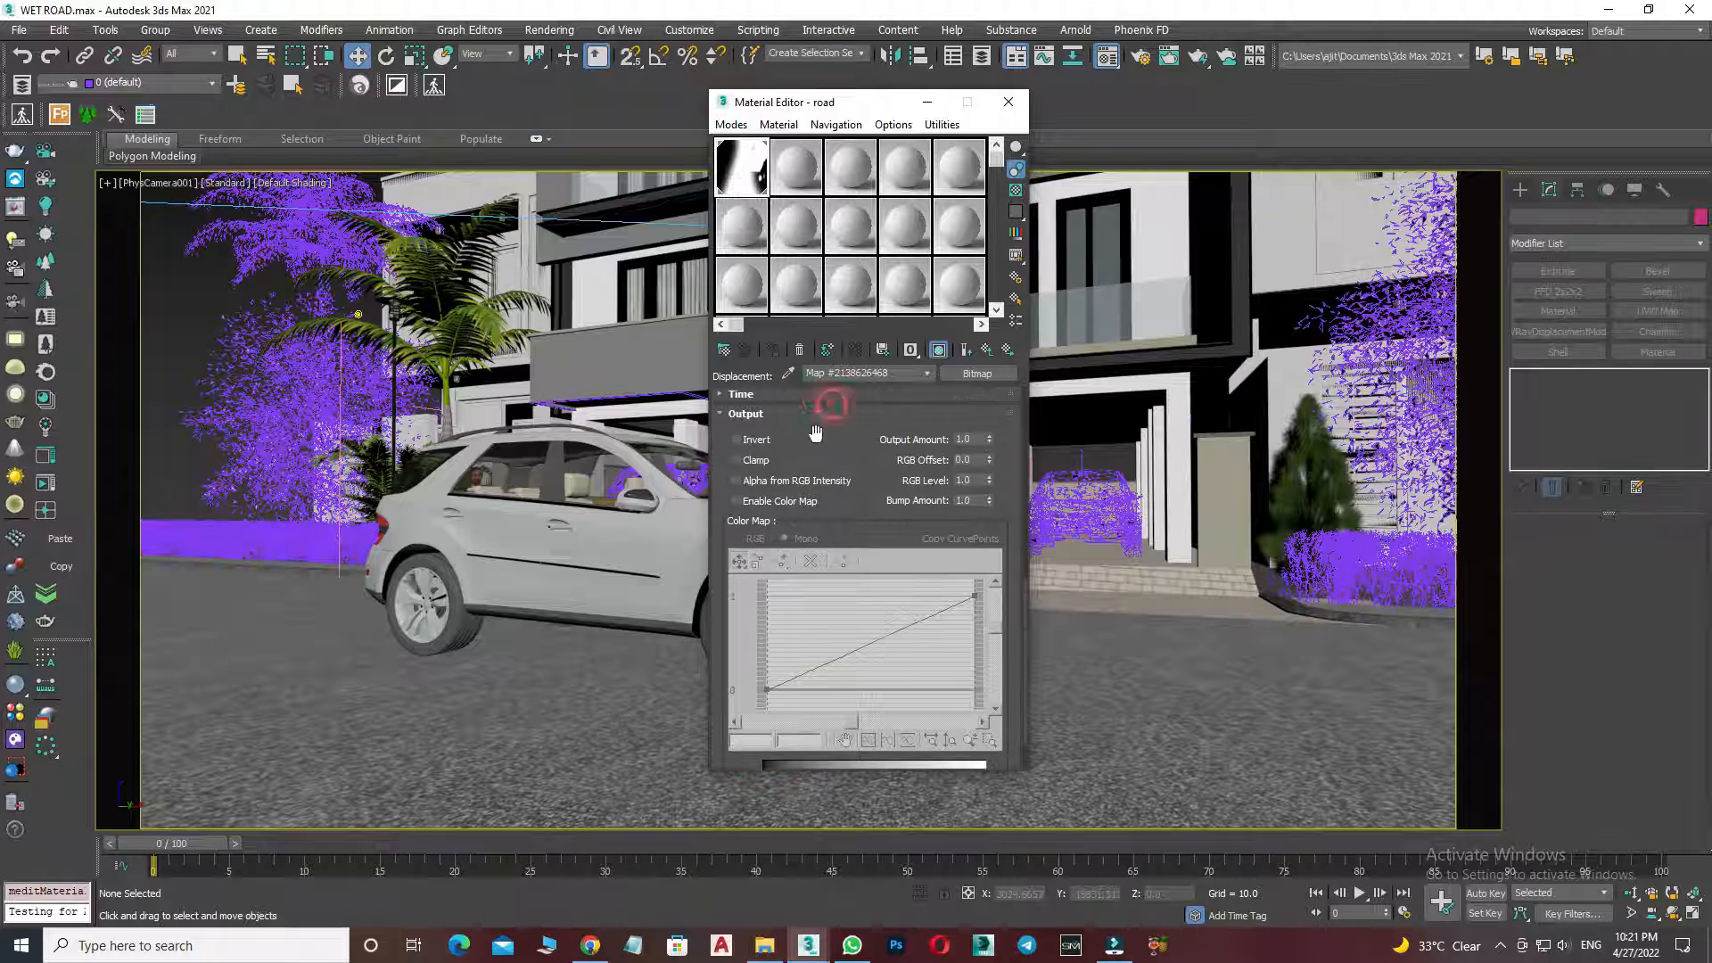
left_click(737, 440)
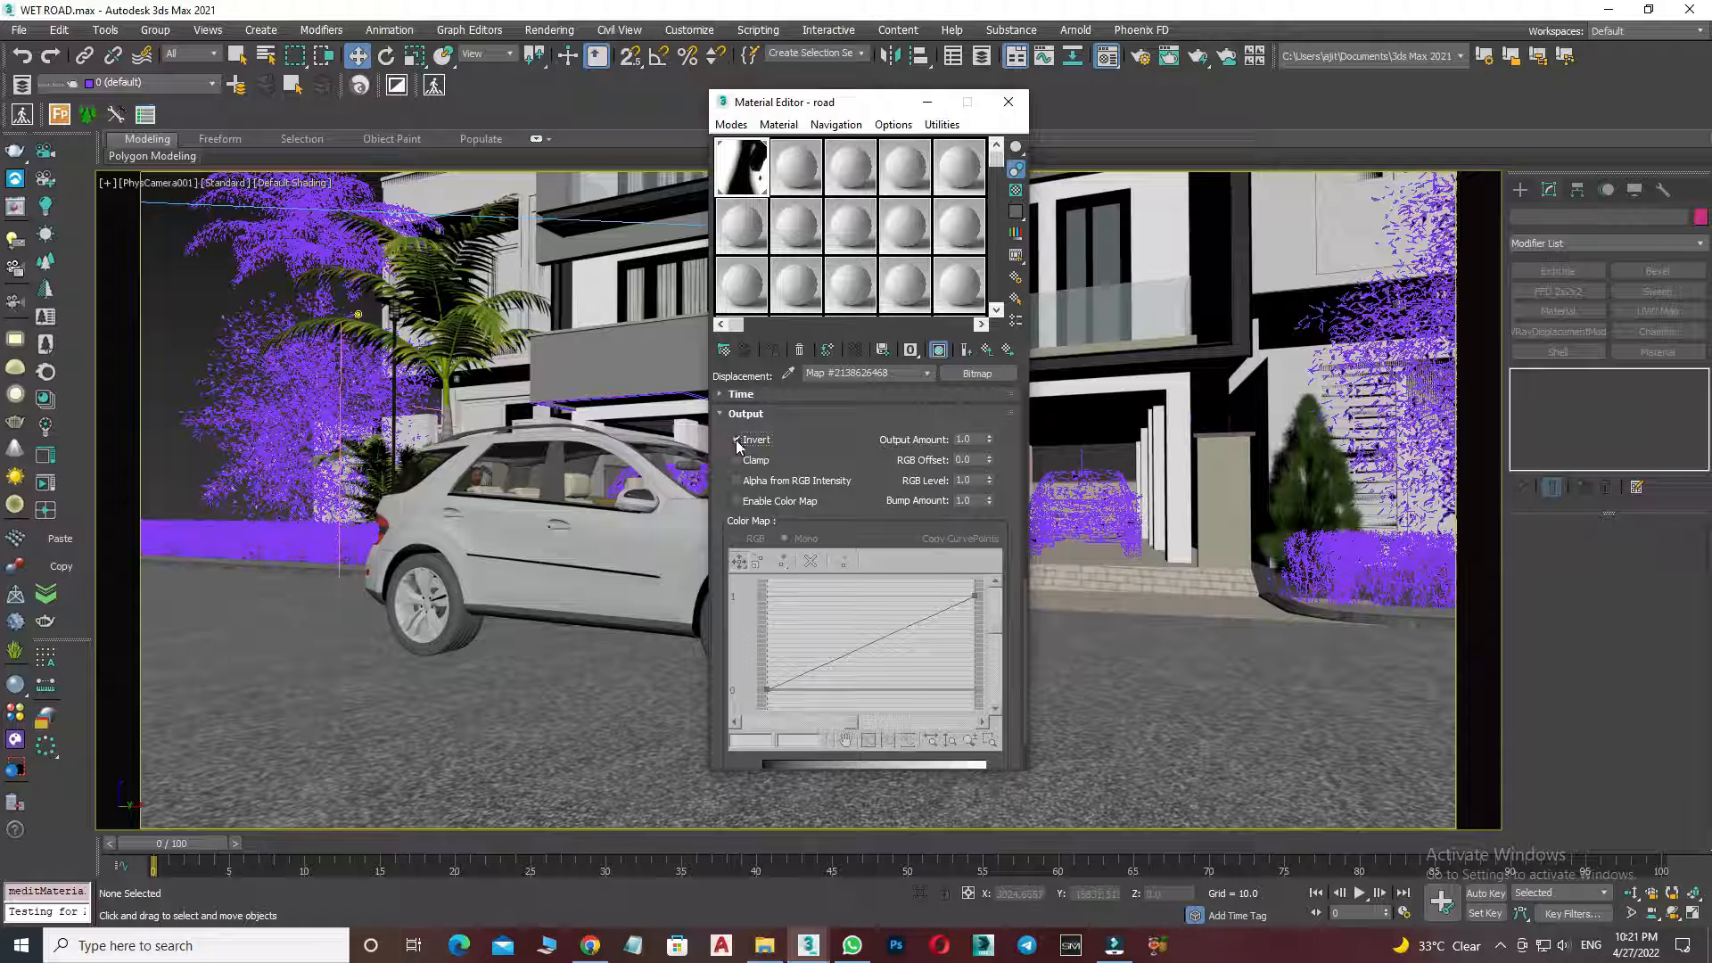
scroll(816, 450, "down", 1)
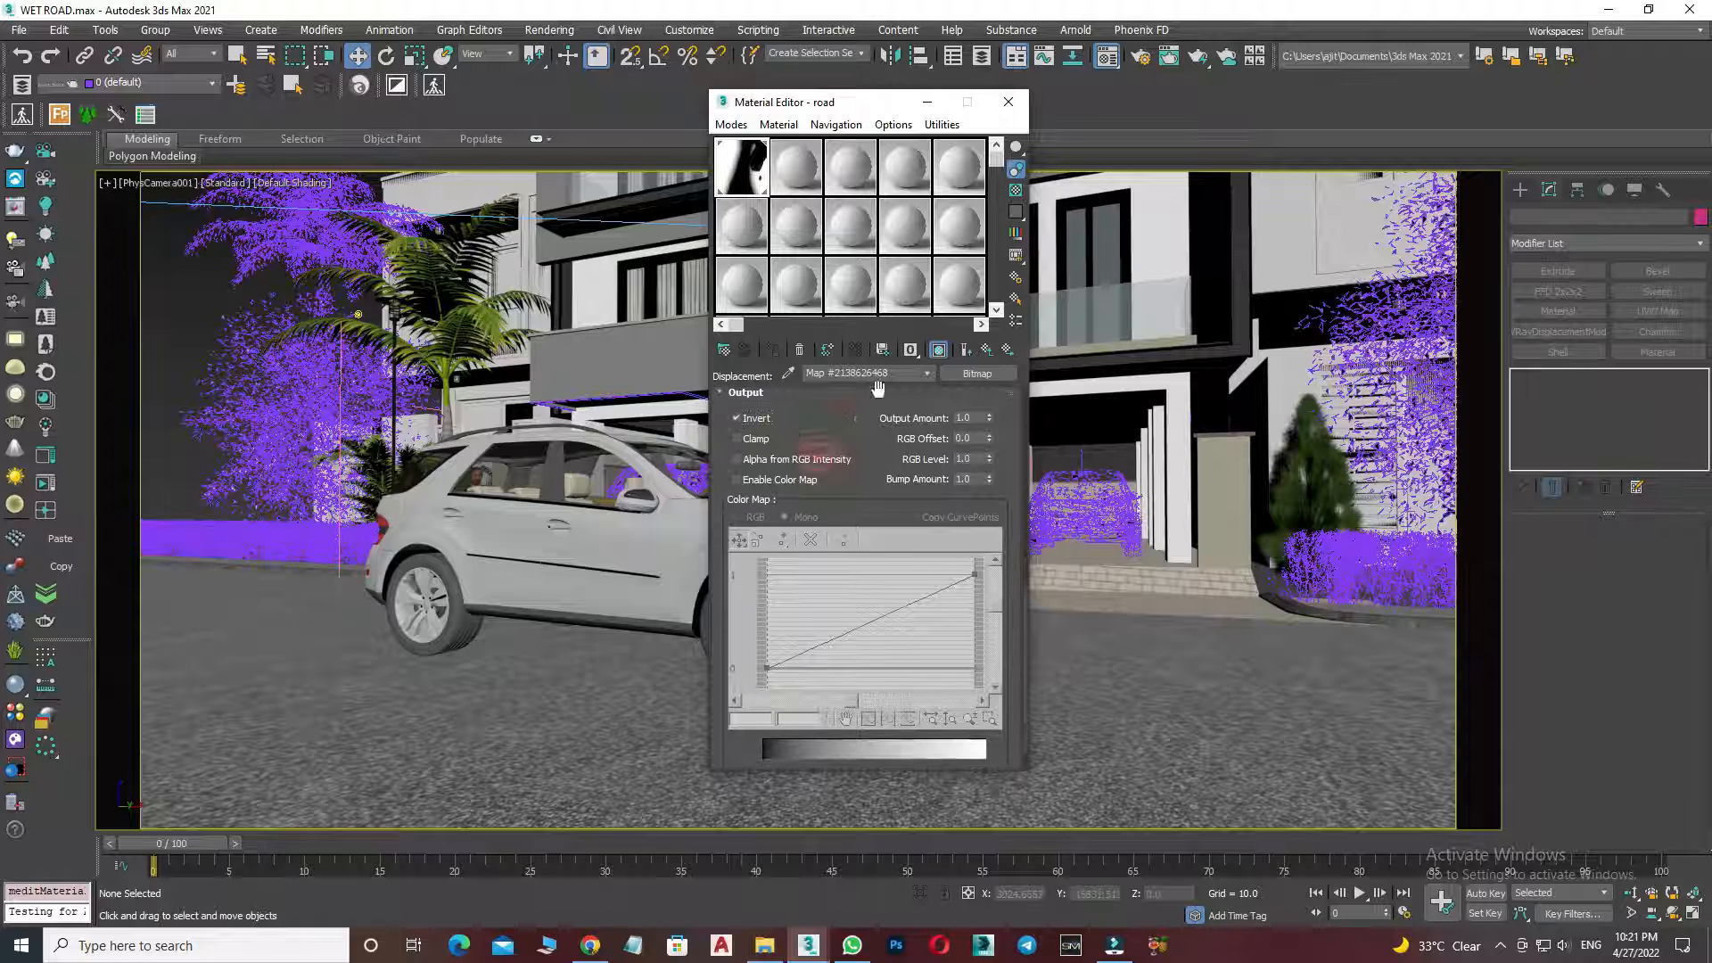
left_click(966, 350)
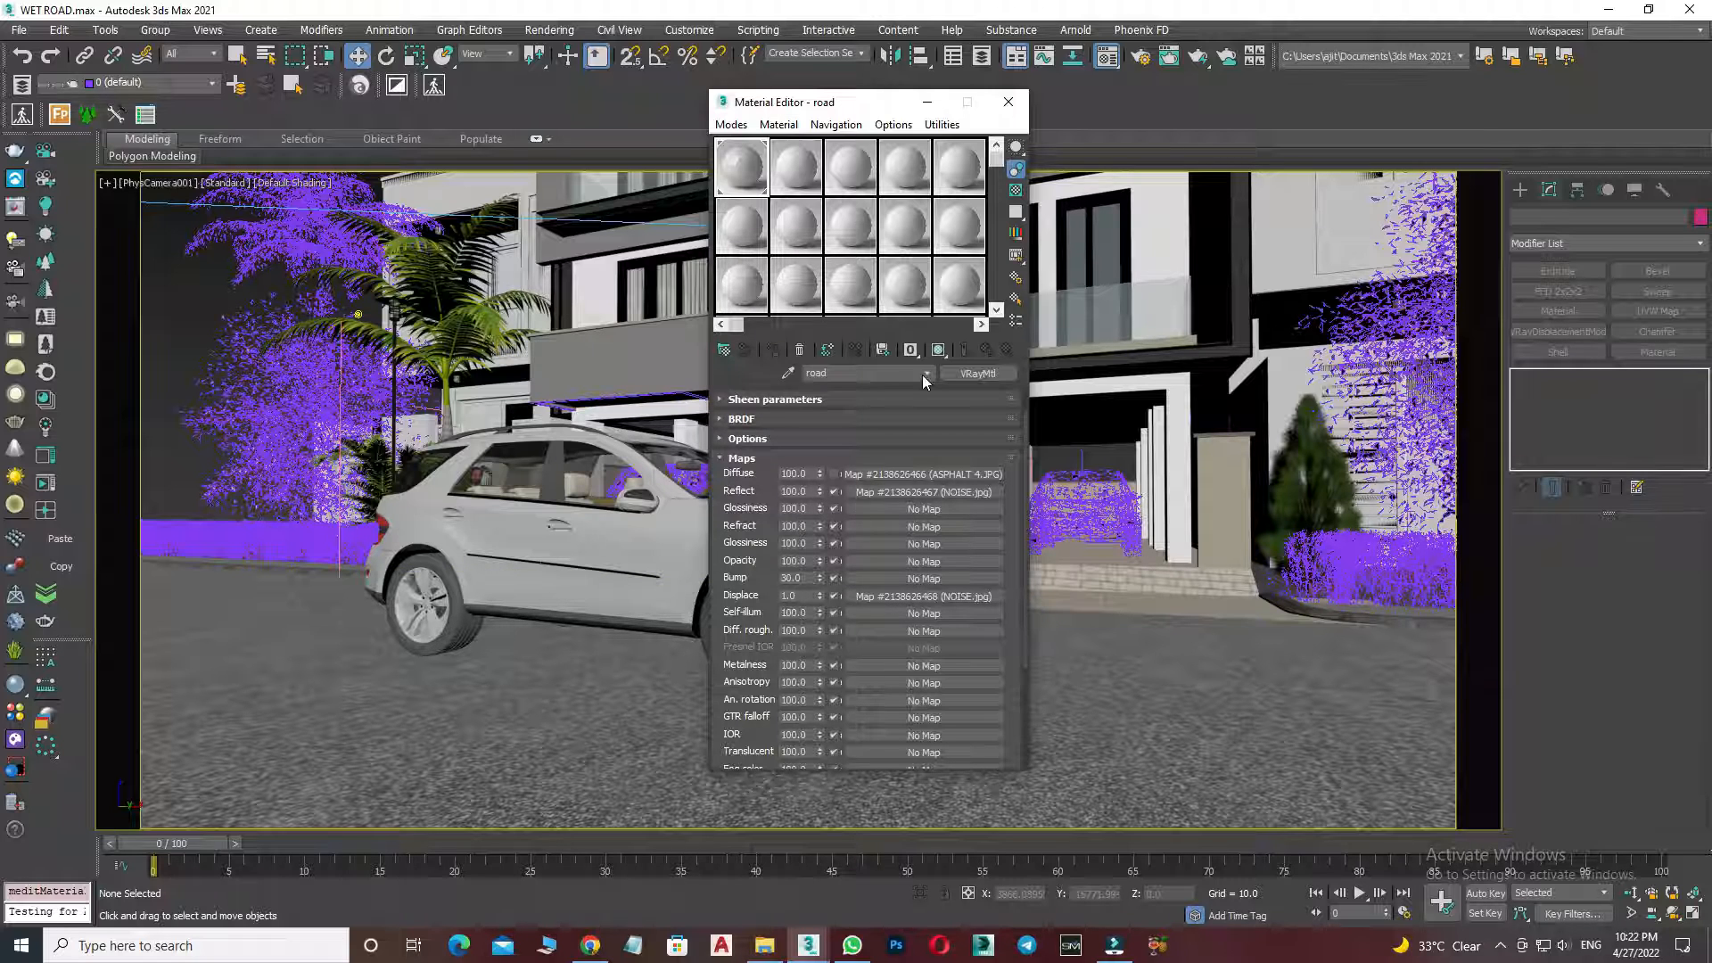
- Render the PhysCamera001 view in the V-Ray Frame Buffer and view the whole image at 100%
left_click(834, 596)
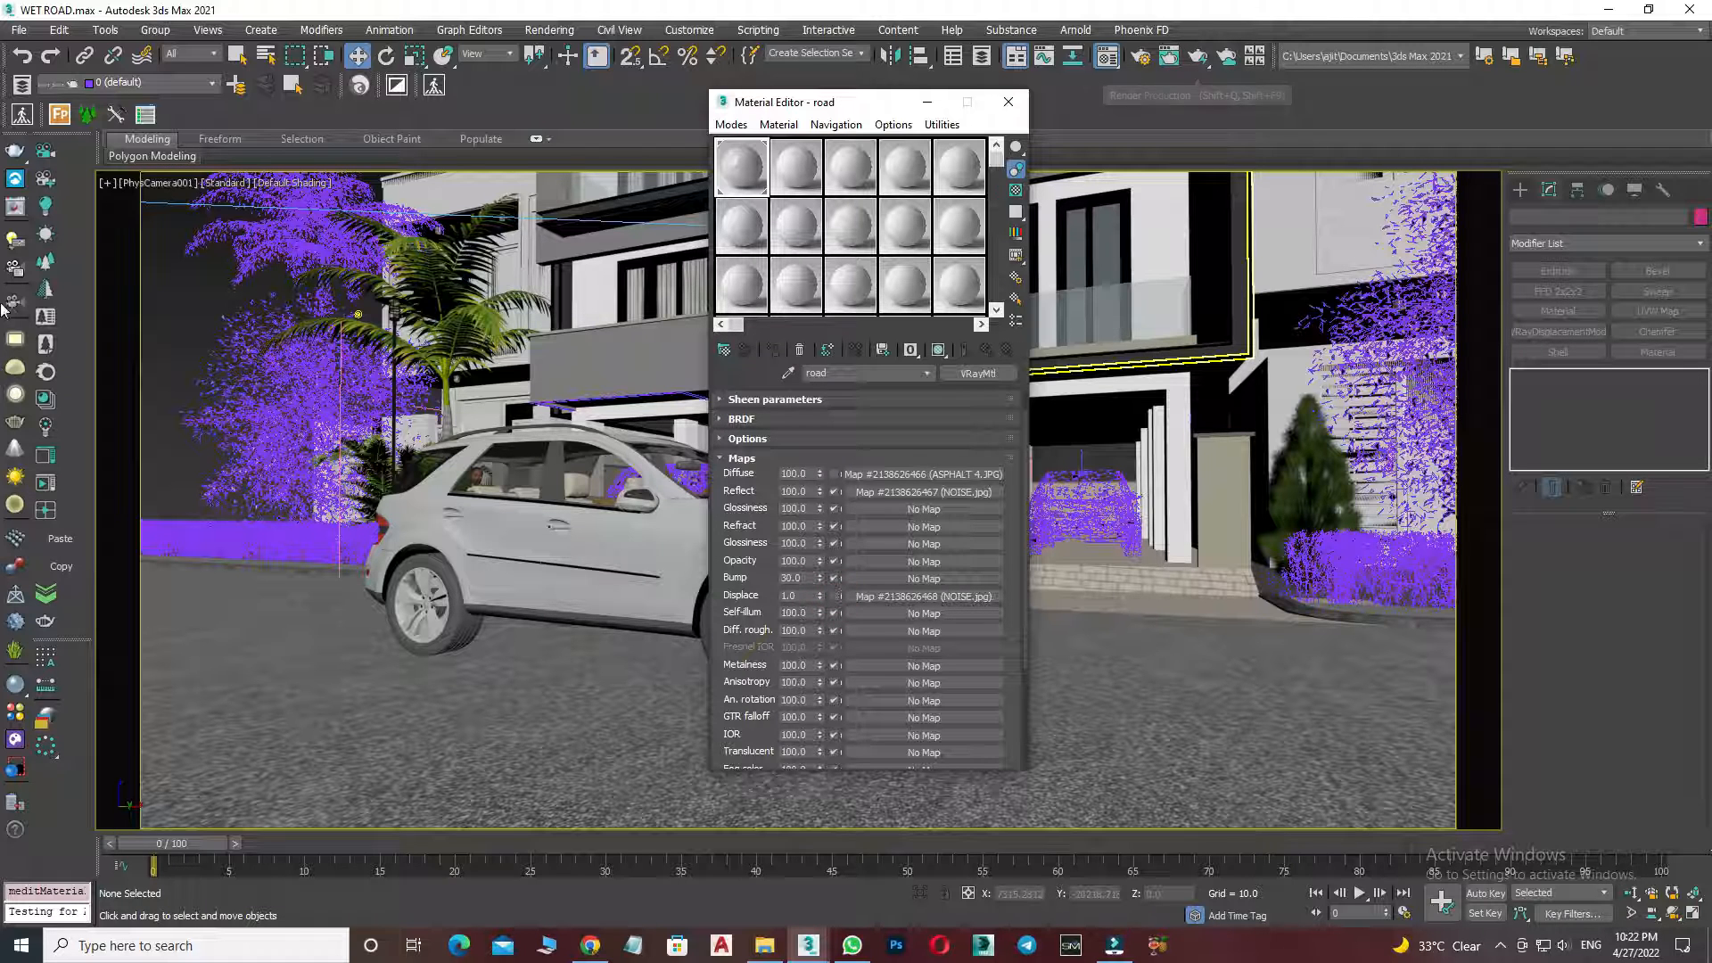
left_click(16, 212)
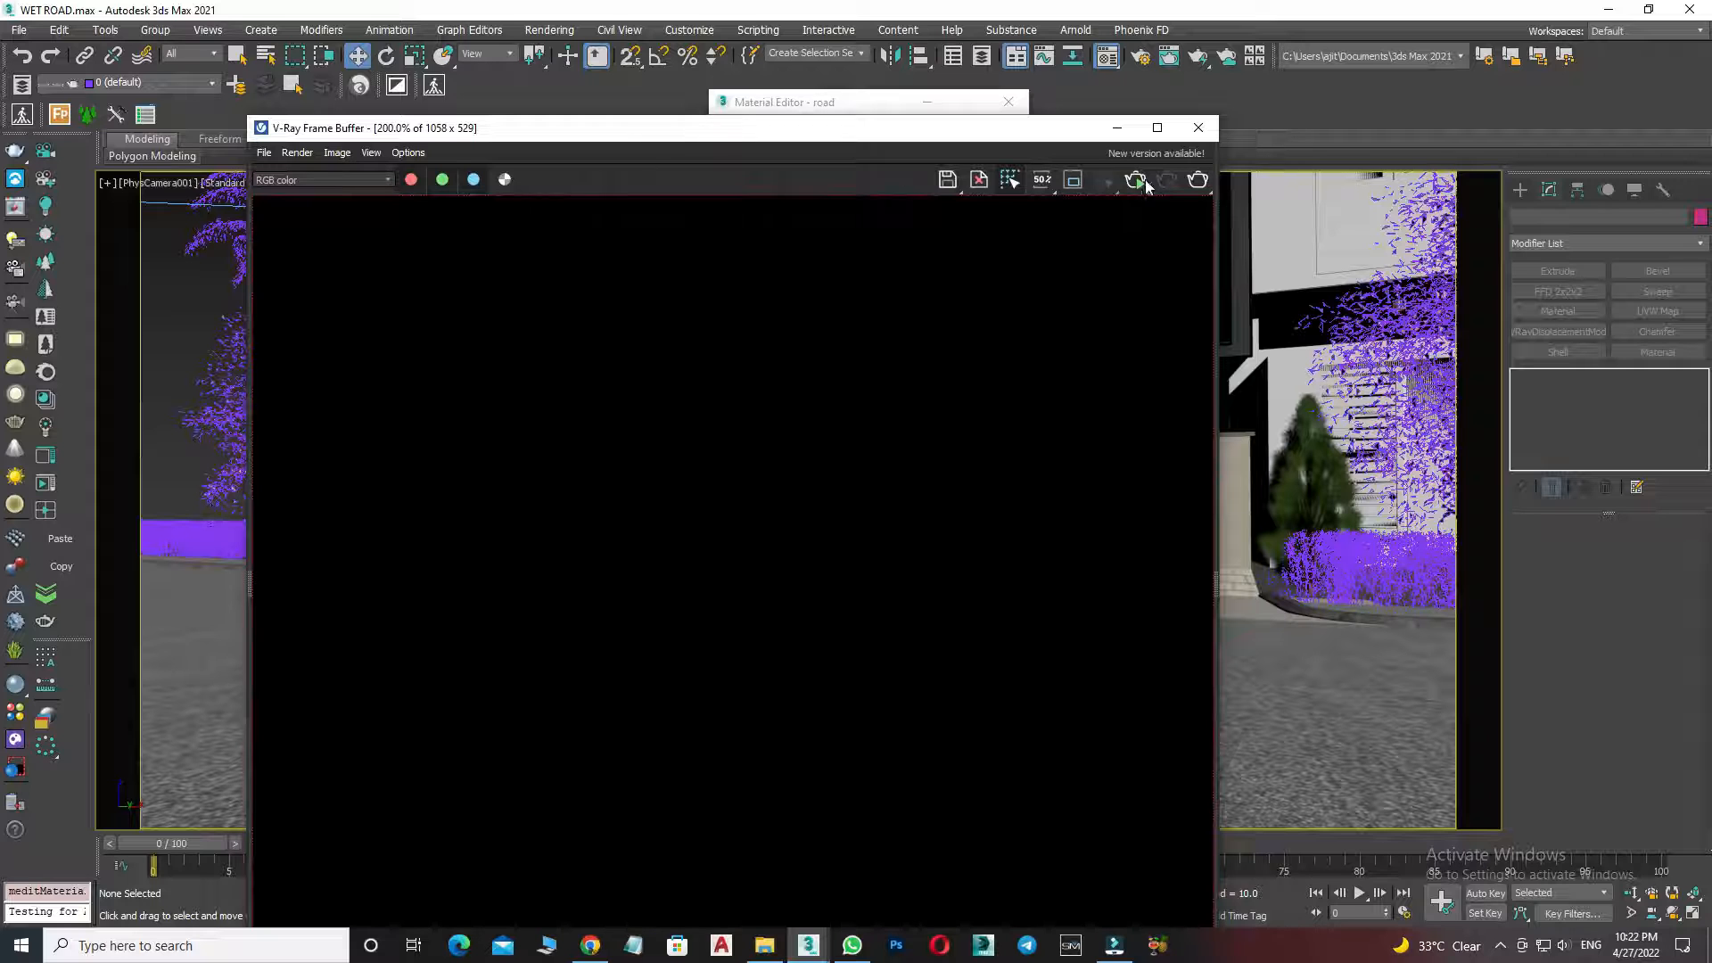
left_click(1137, 180)
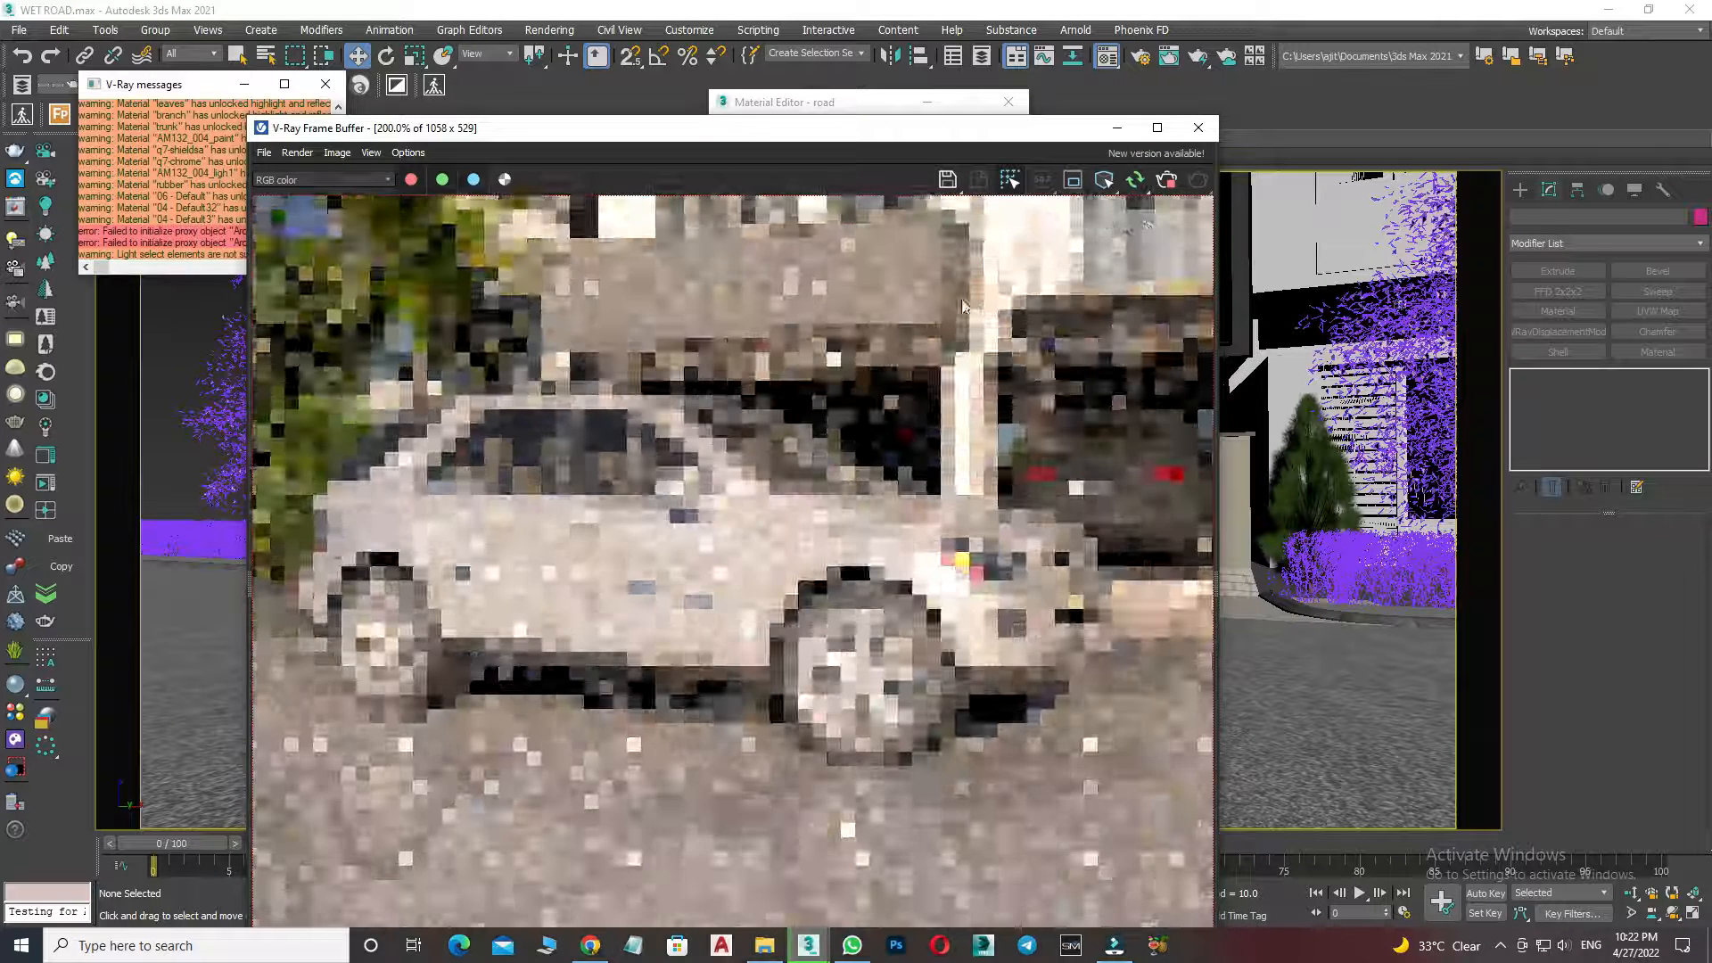
left_click_drag(750, 130, 1198, 40)
scroll(1077, 468, "down", 1)
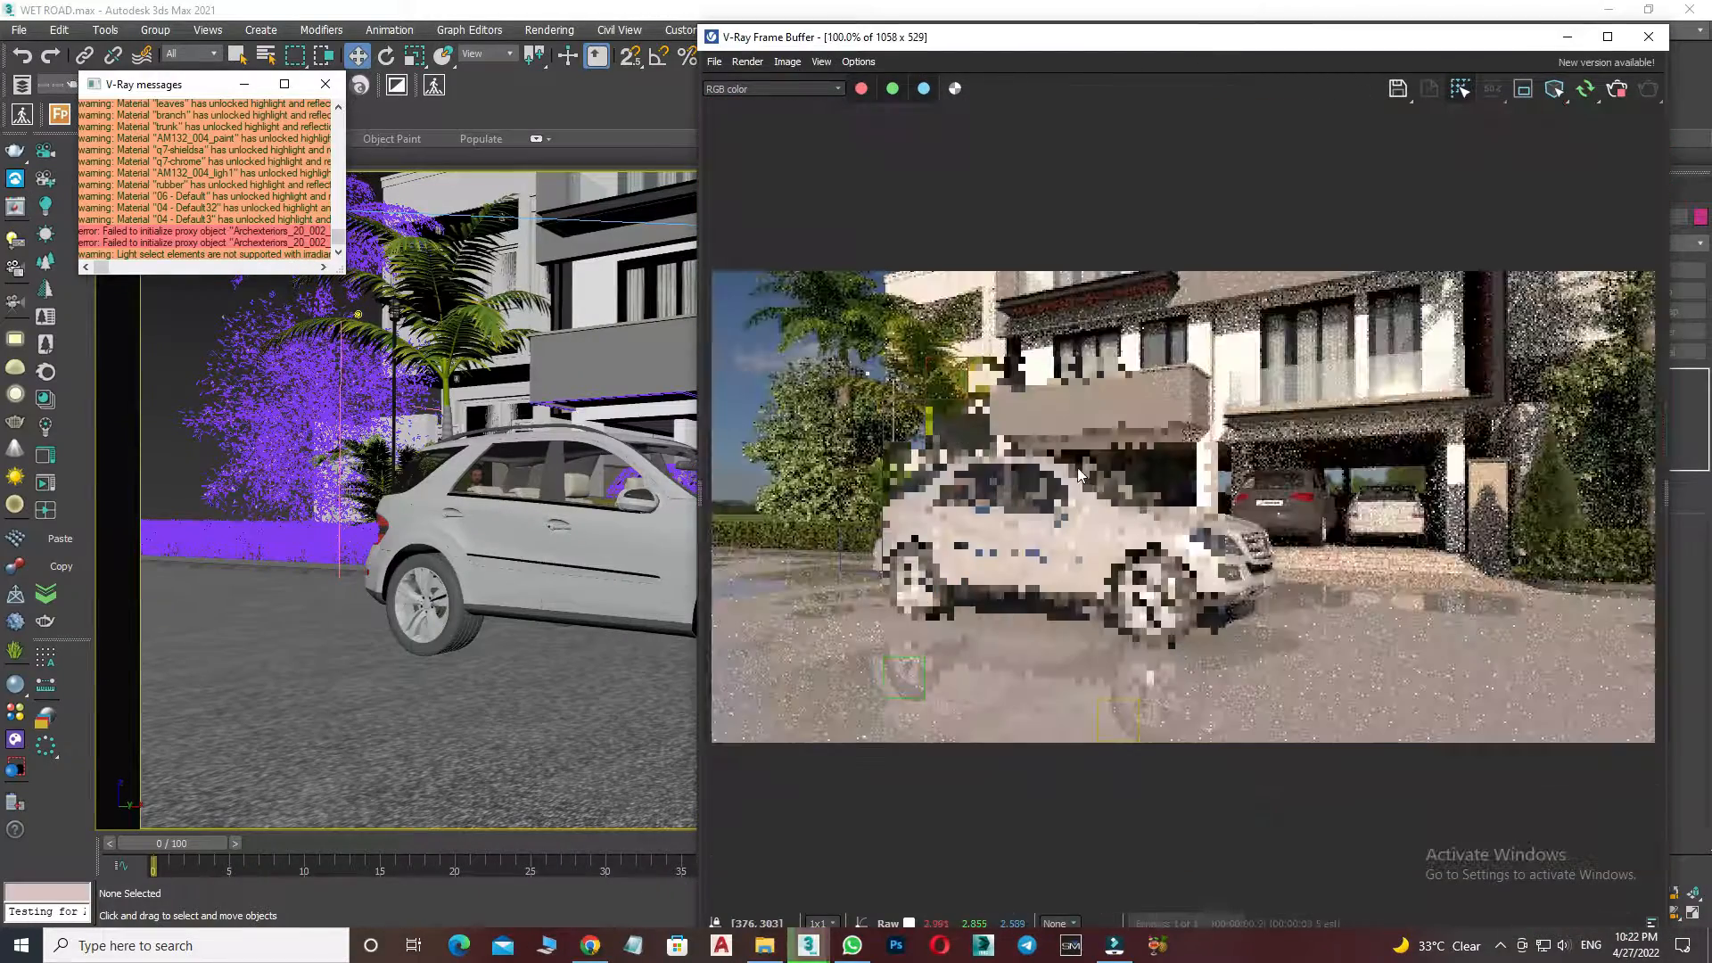
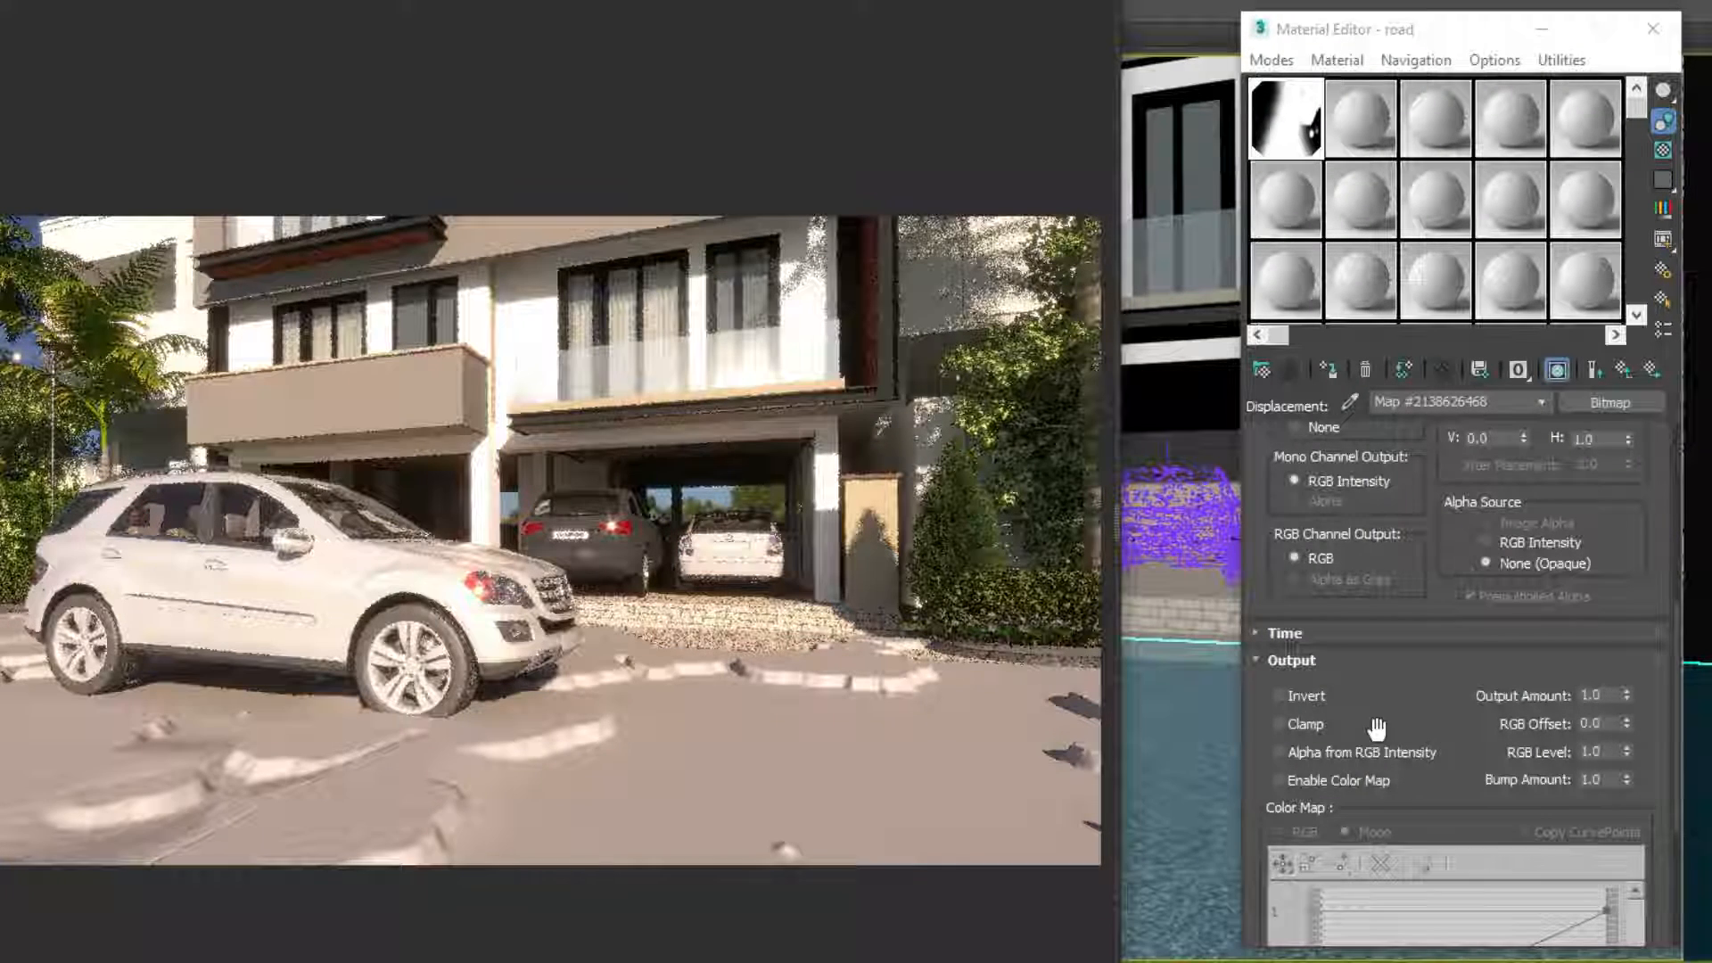
- Invert the output of the NOISE.jpg displacement map and set the road material's Displace amount to 0.2
left_click(1279, 694)
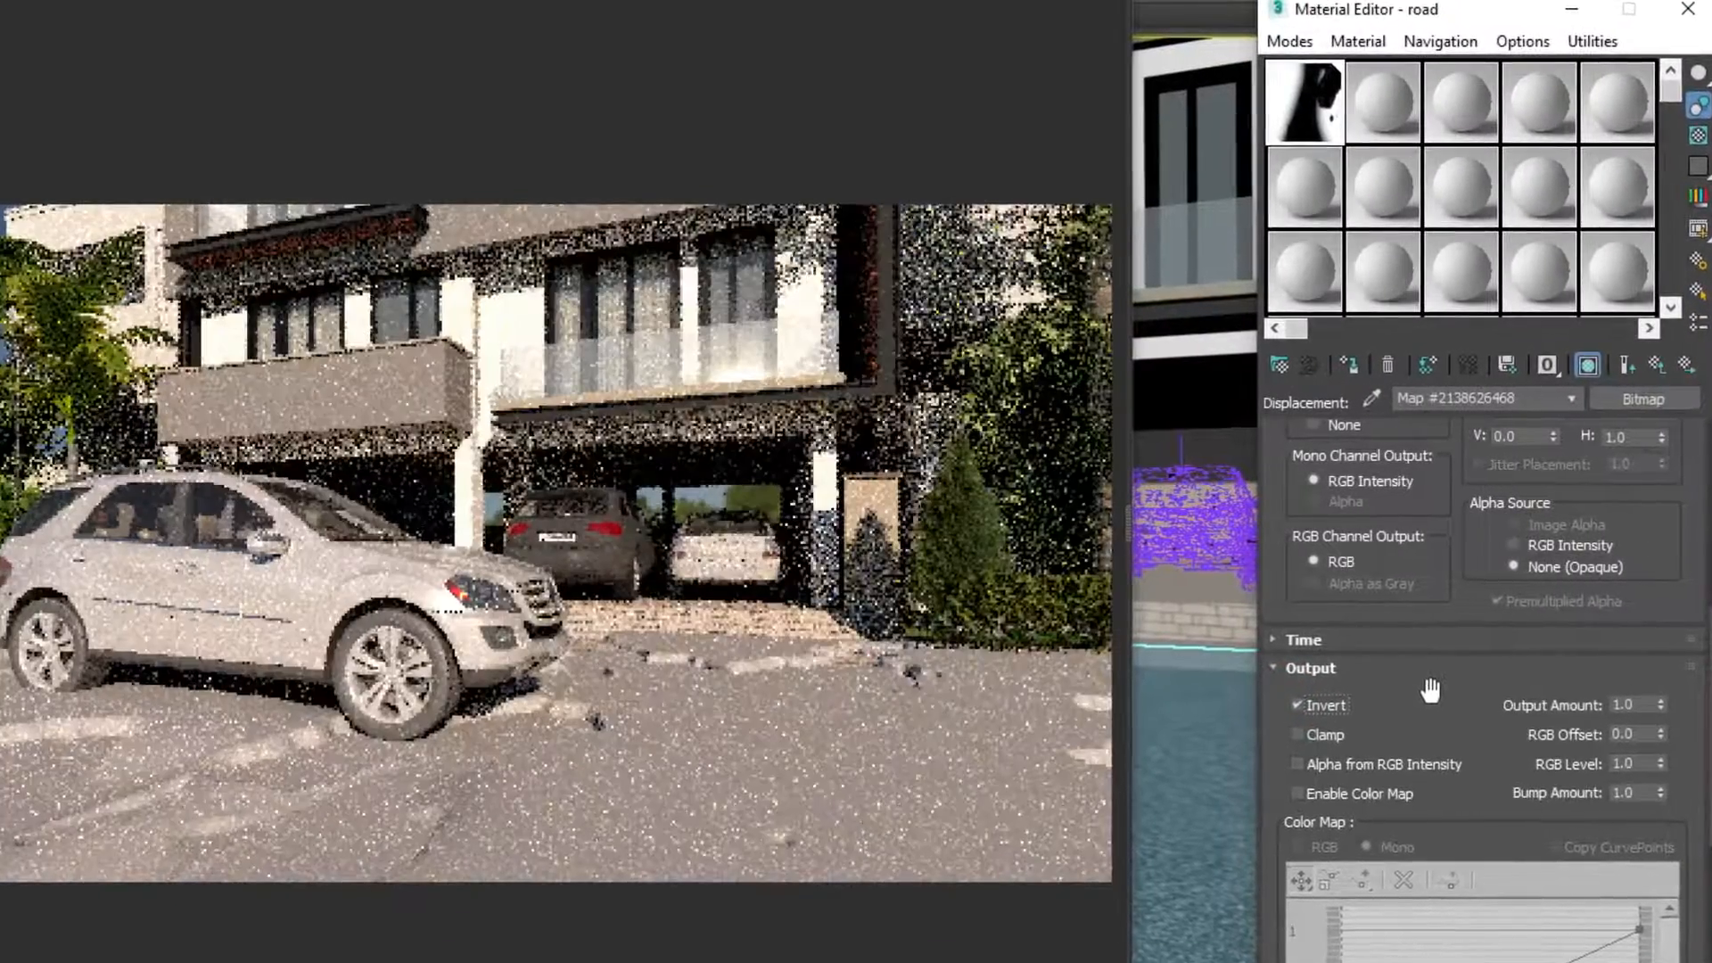
left_click(1656, 364)
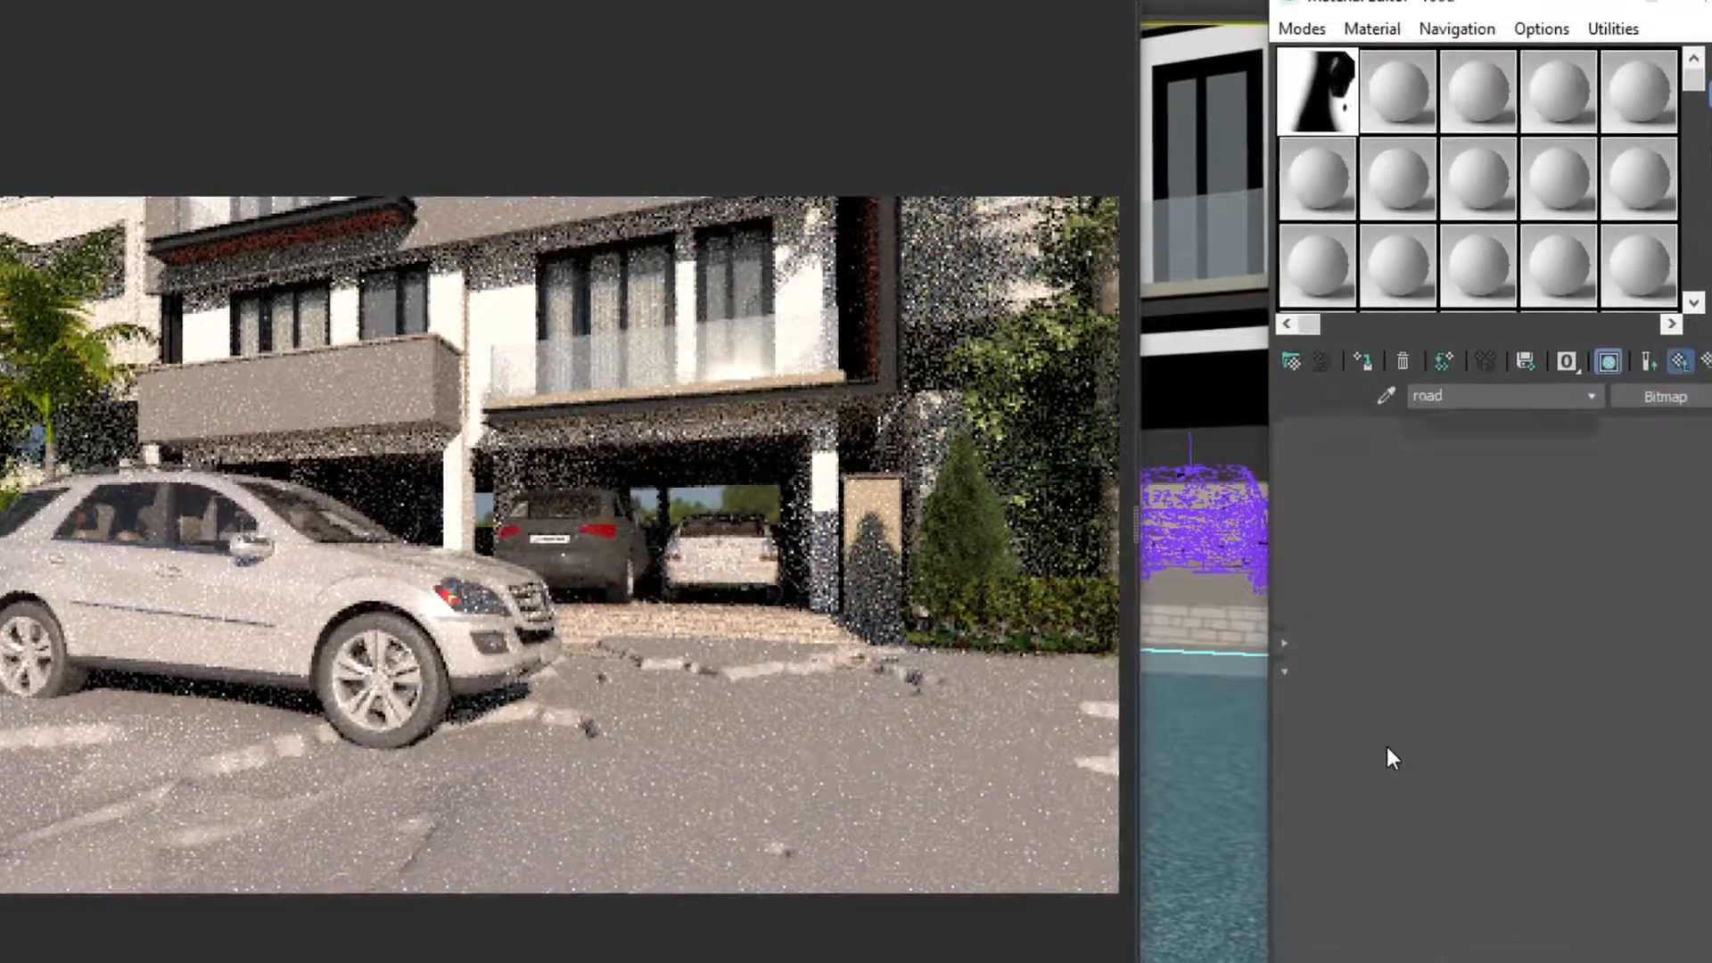
left_click(1425, 729)
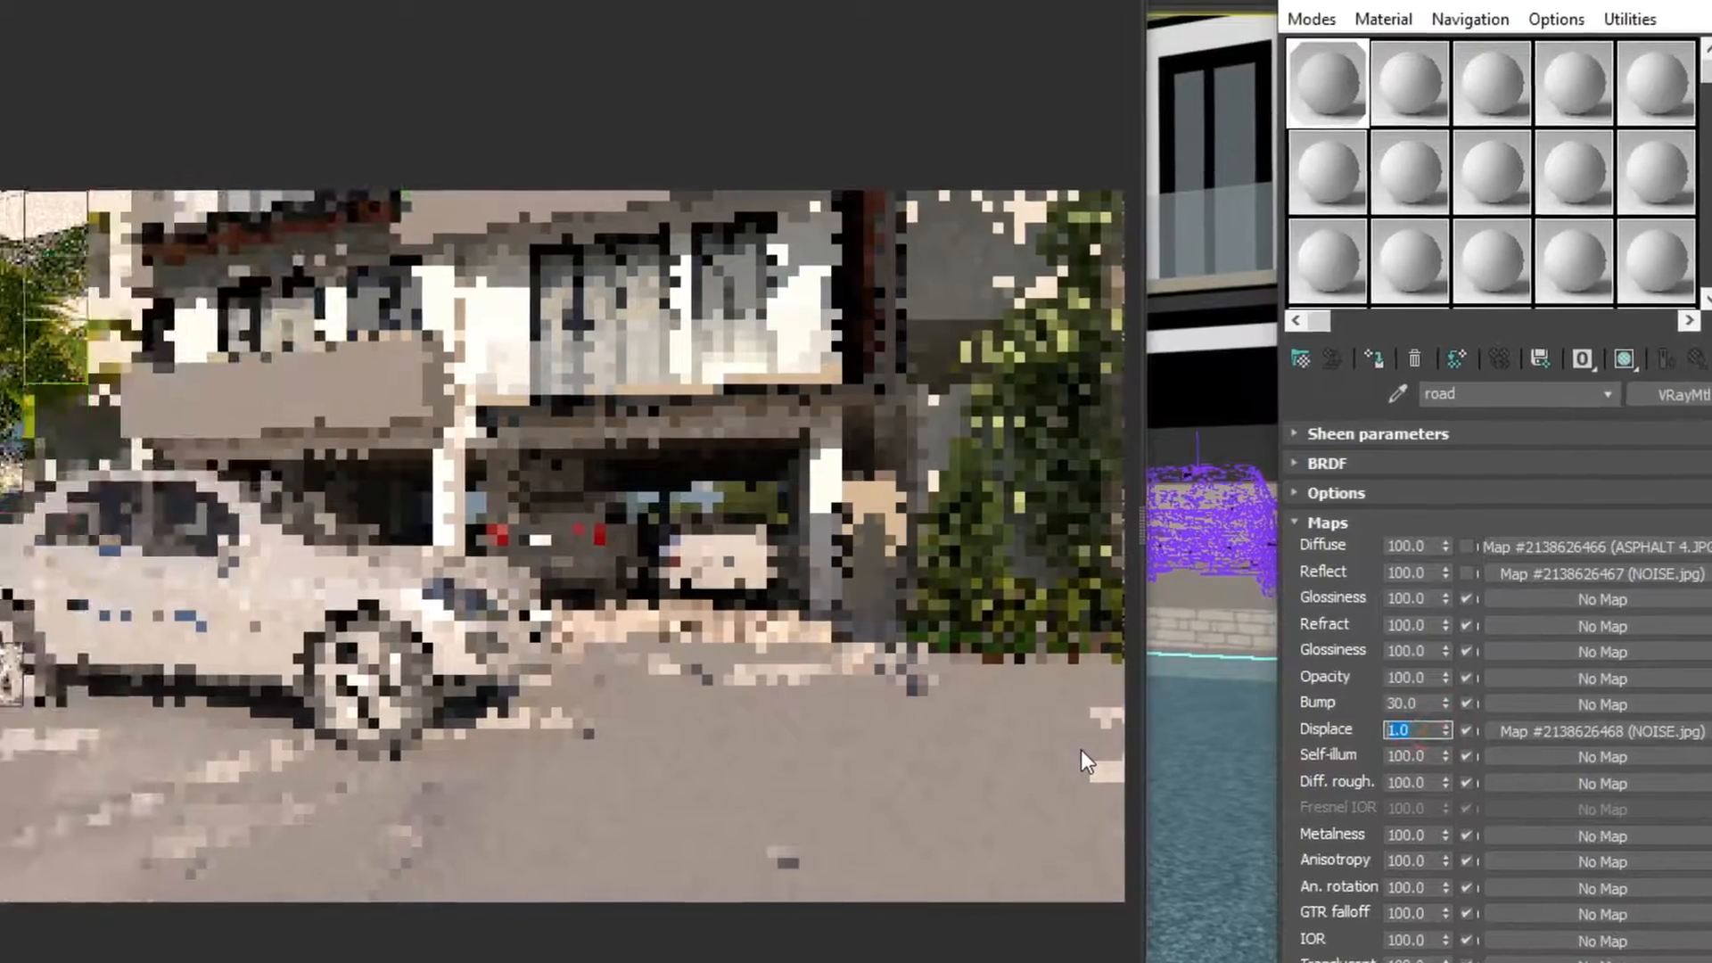
key("BackSpace")
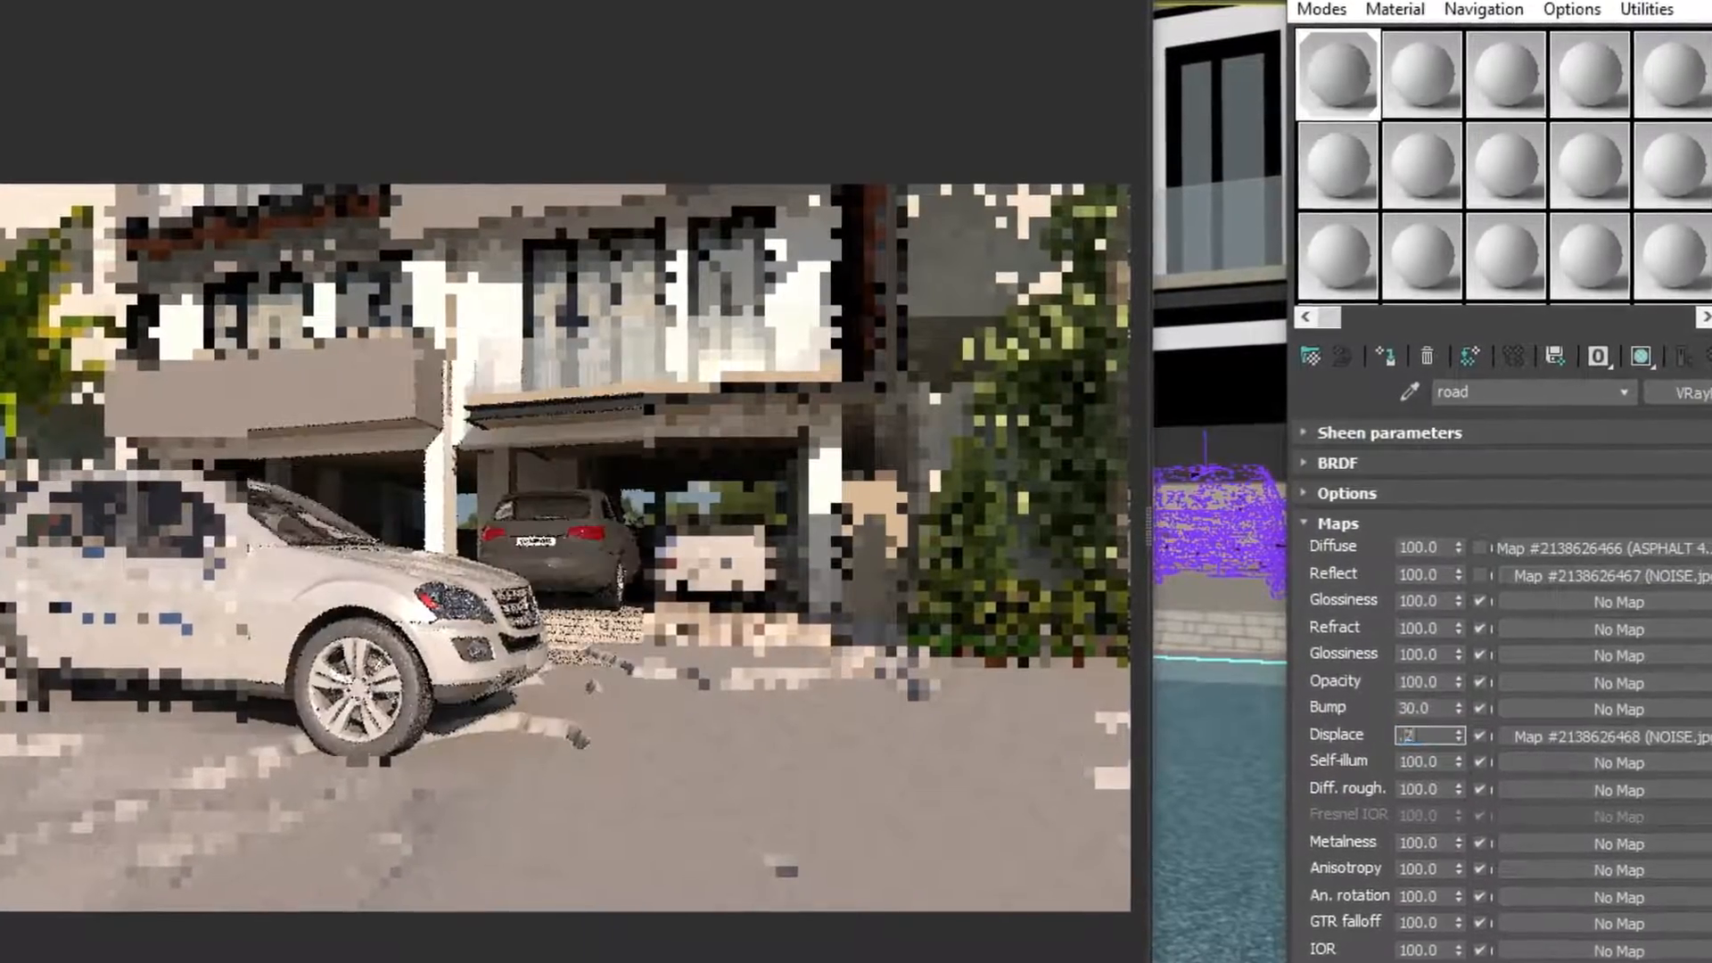
type("0.2")
key("Return")
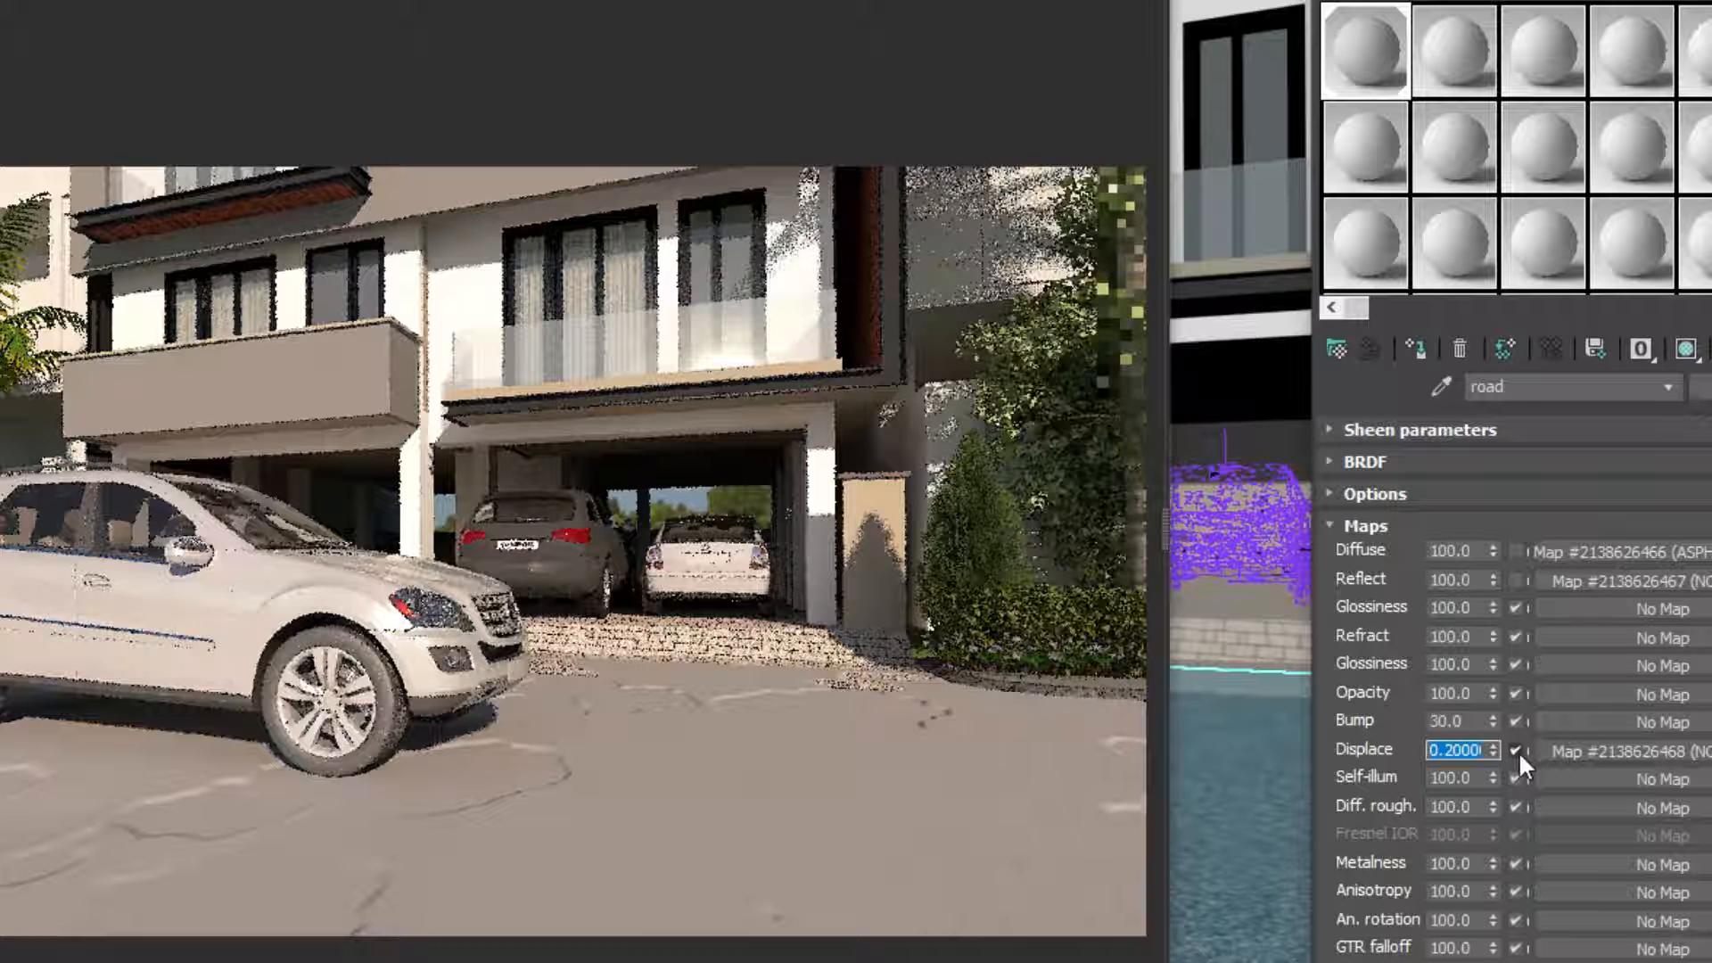
- Set the road material's Displace amount to 0.15 and re-enable its Reflect and Diffuse maps
scroll(100, 808, "up", 2)
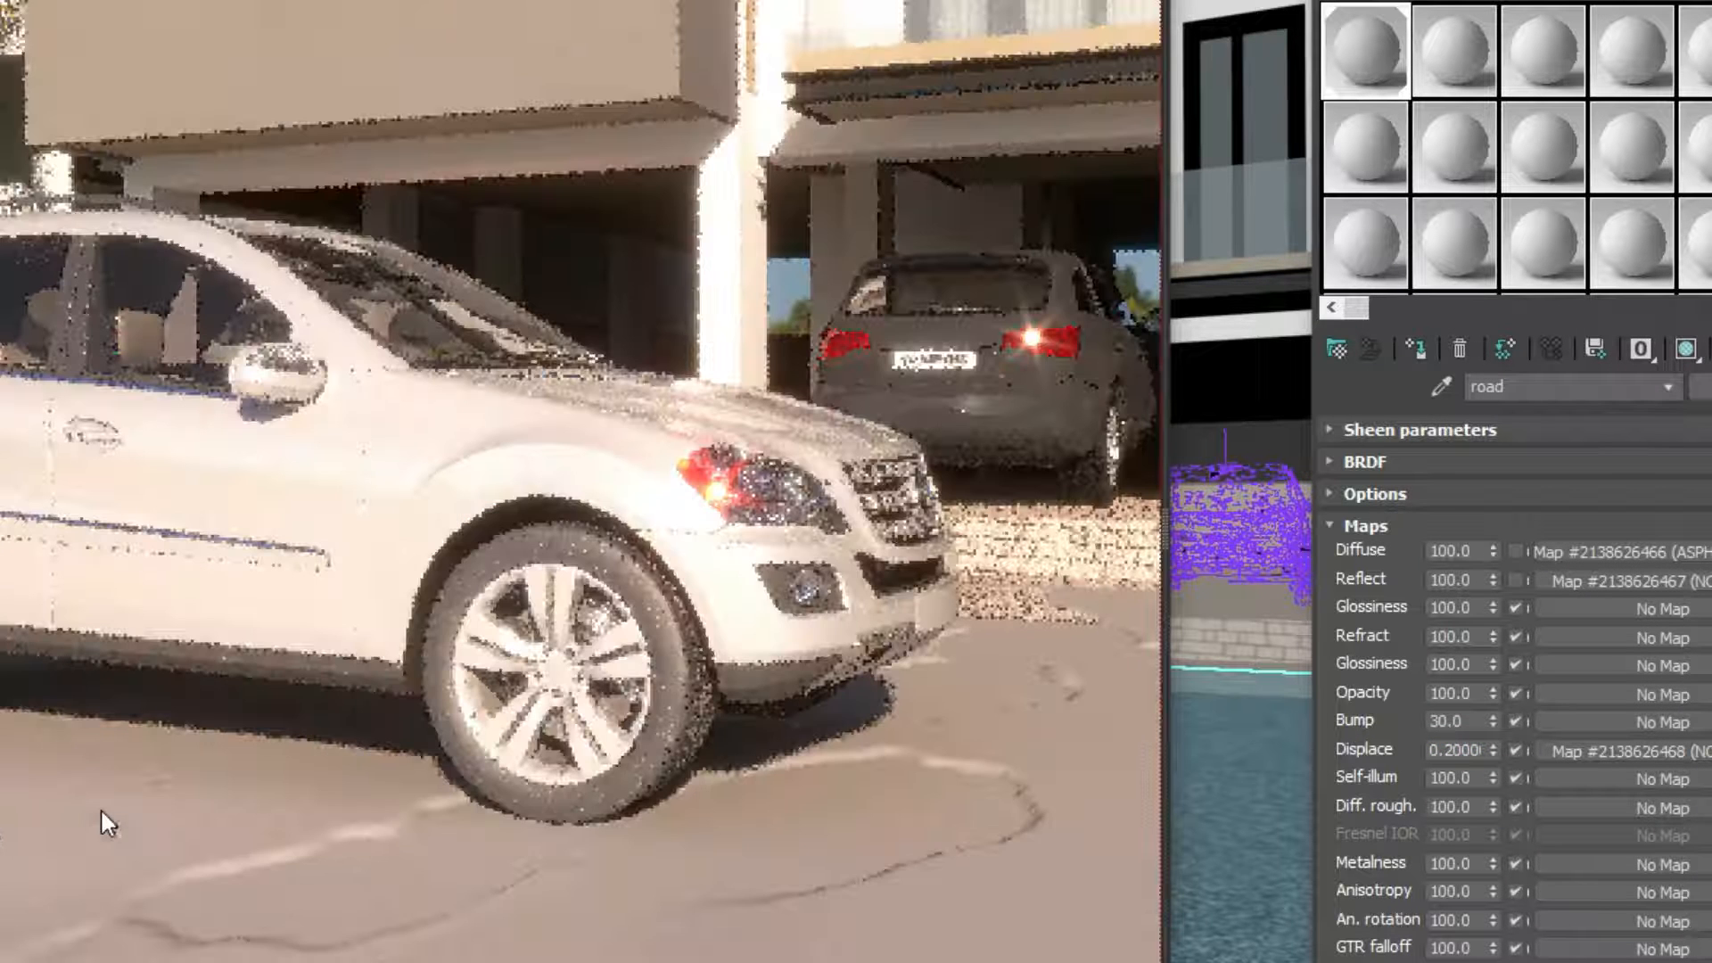
middle_click_drag(329, 908, 357, 624, "alt")
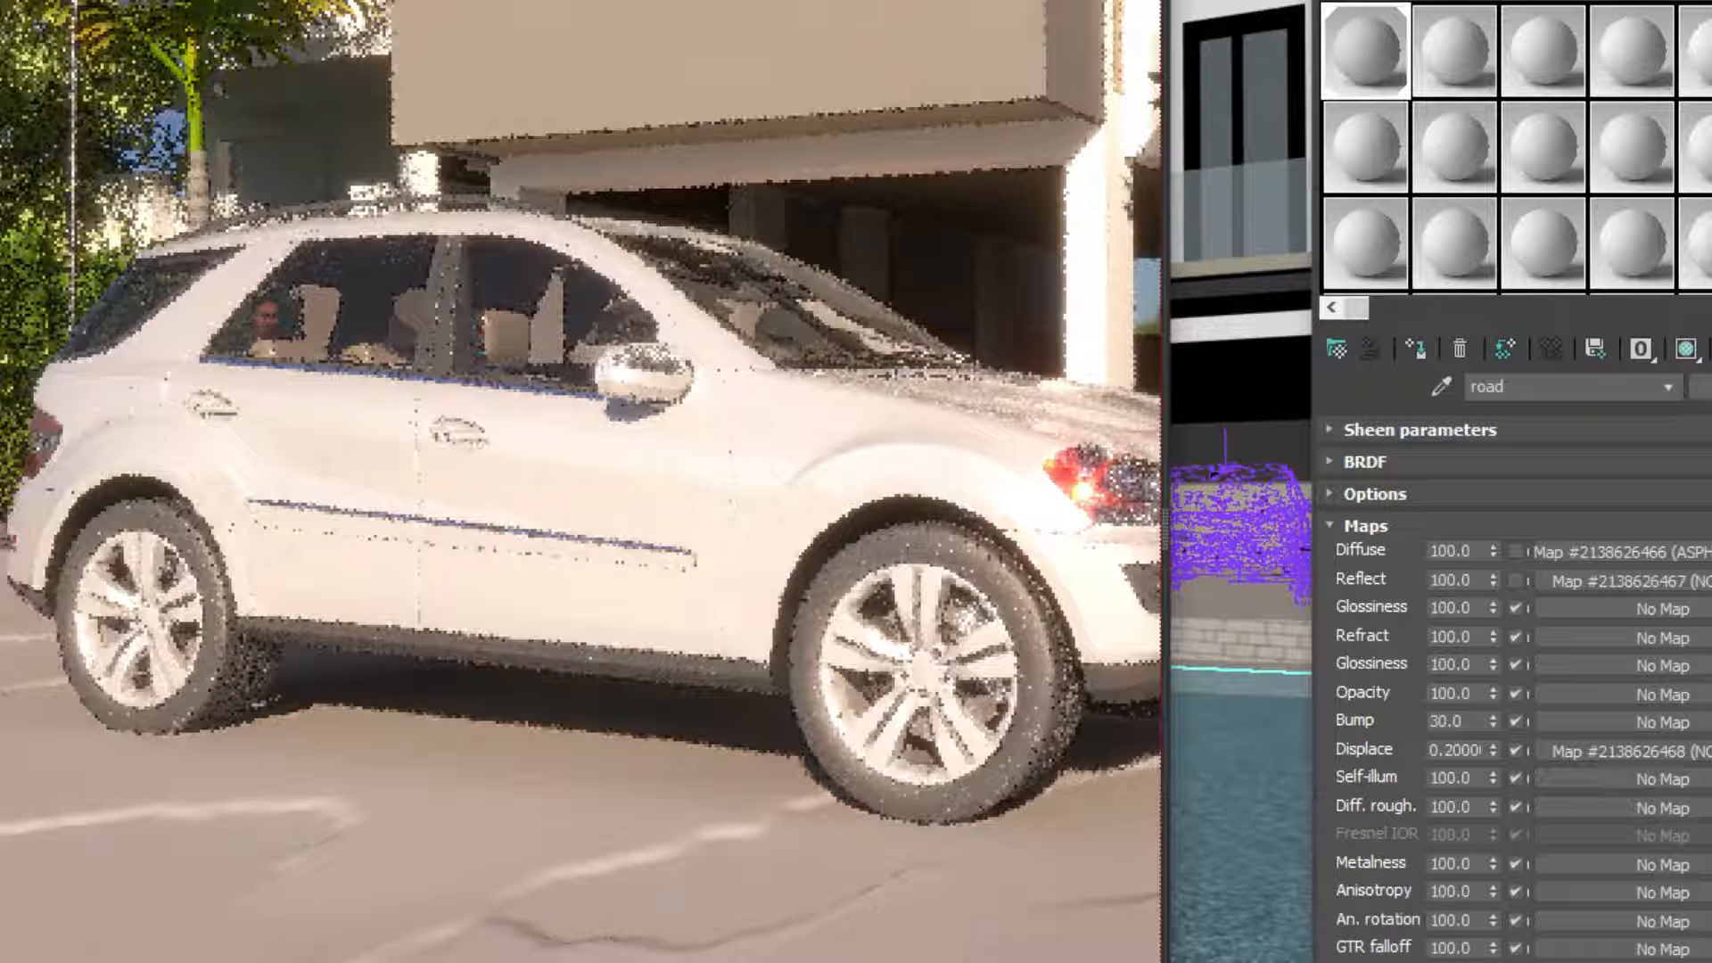
middle_click_drag(497, 947, 464, 959, "alt")
scroll(424, 804, "down", 3)
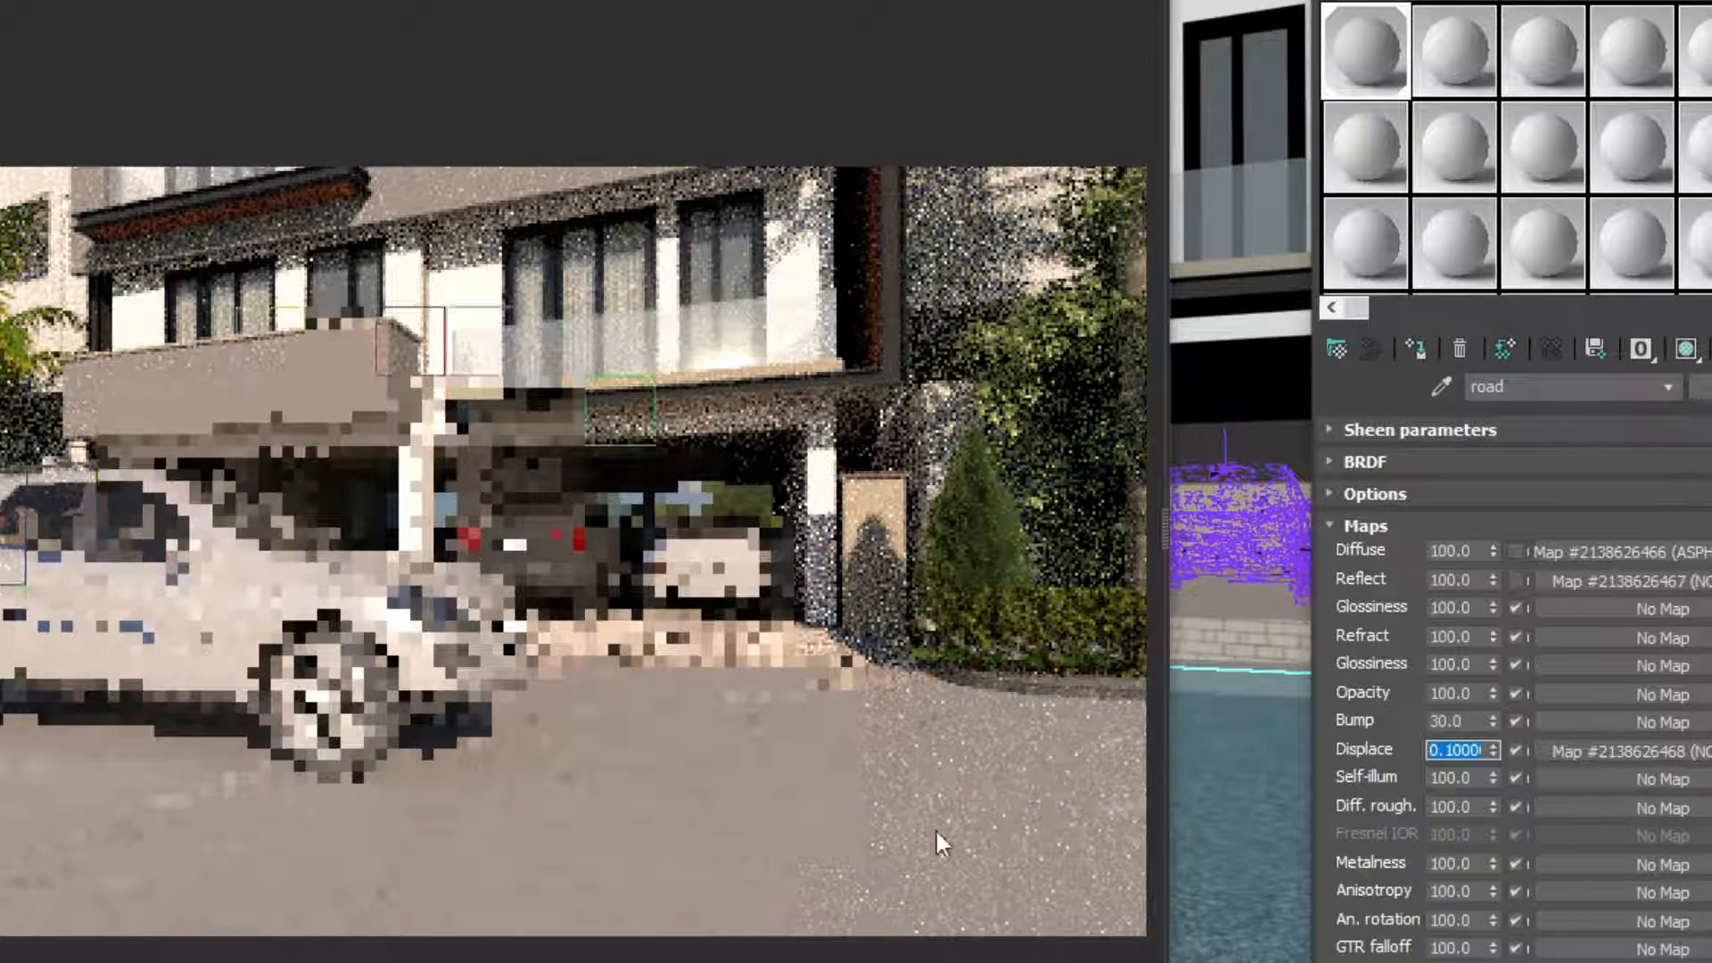
type(".1")
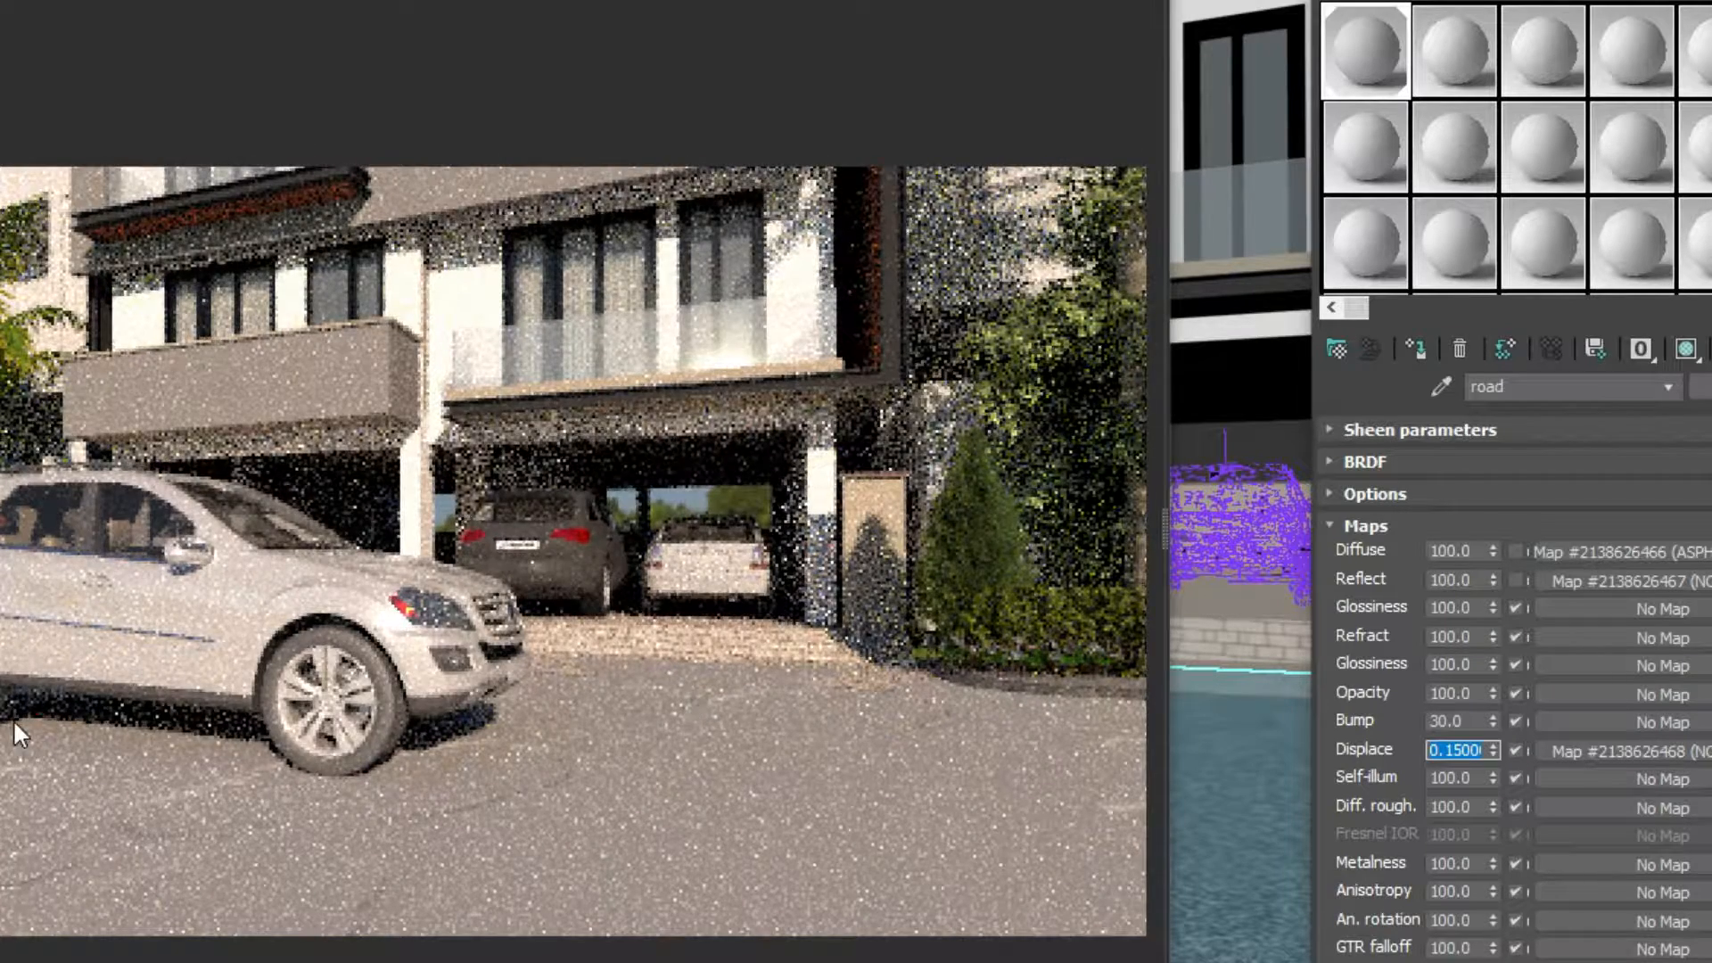
left_click(1516, 579)
left_click(1515, 551)
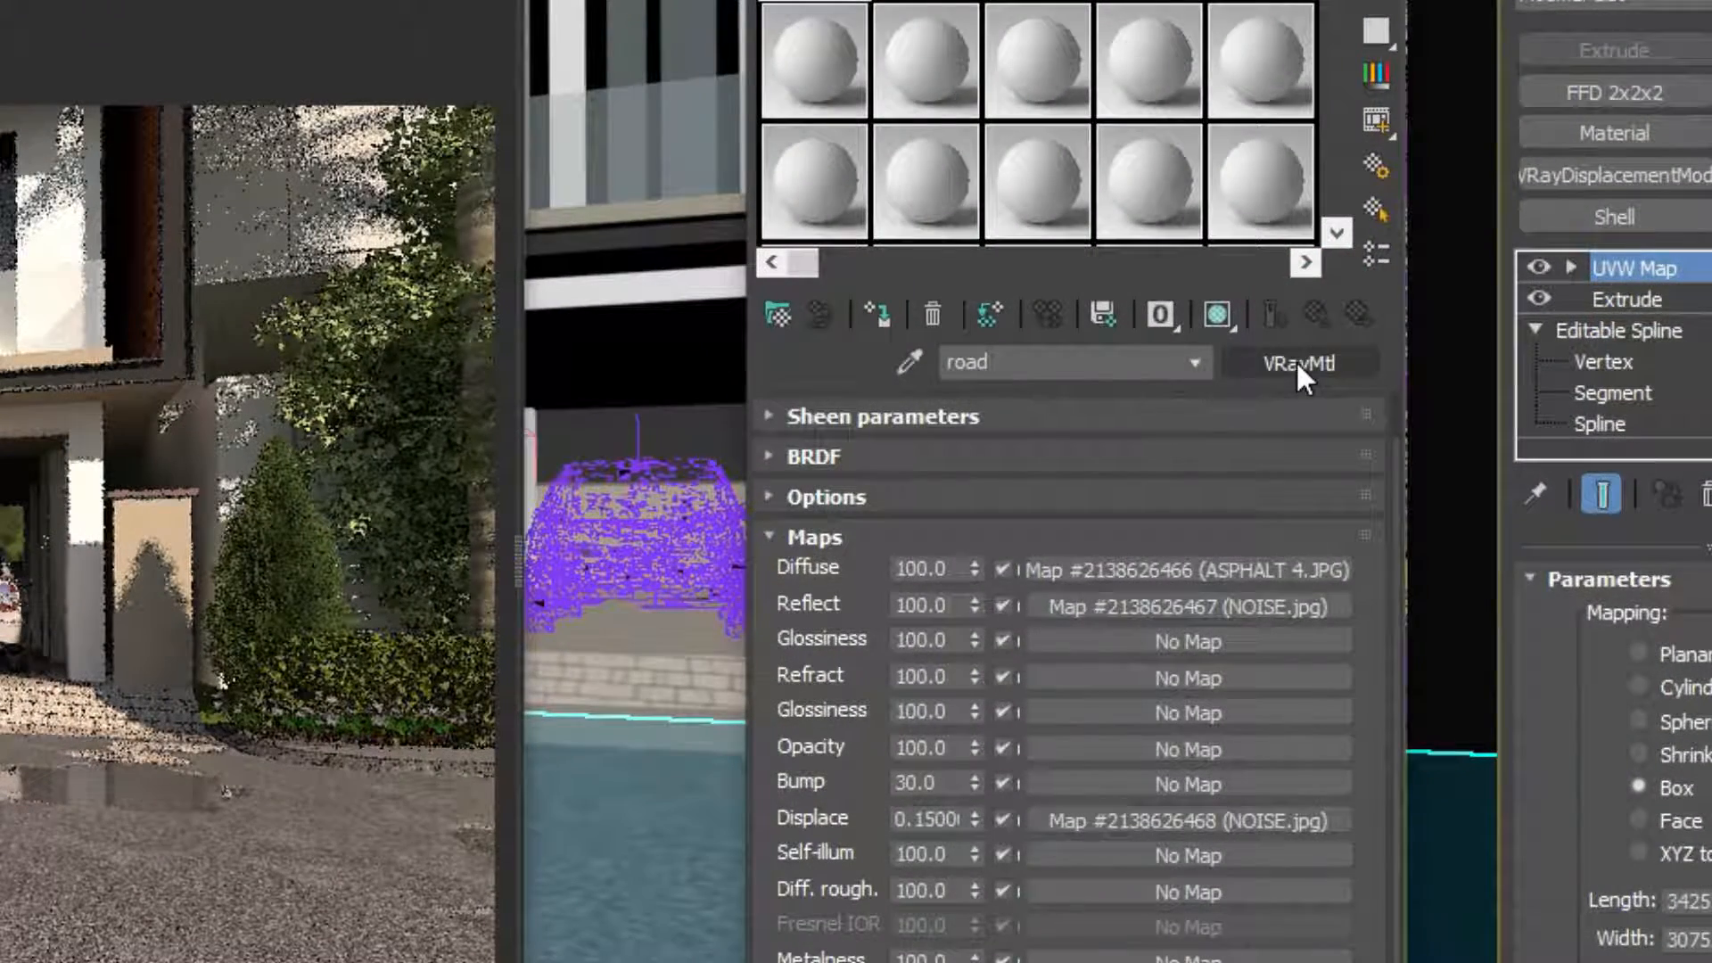
- Change the road material's type to VRayBlendMtl, keeping the old material as a sub-material
left_click(1296, 362)
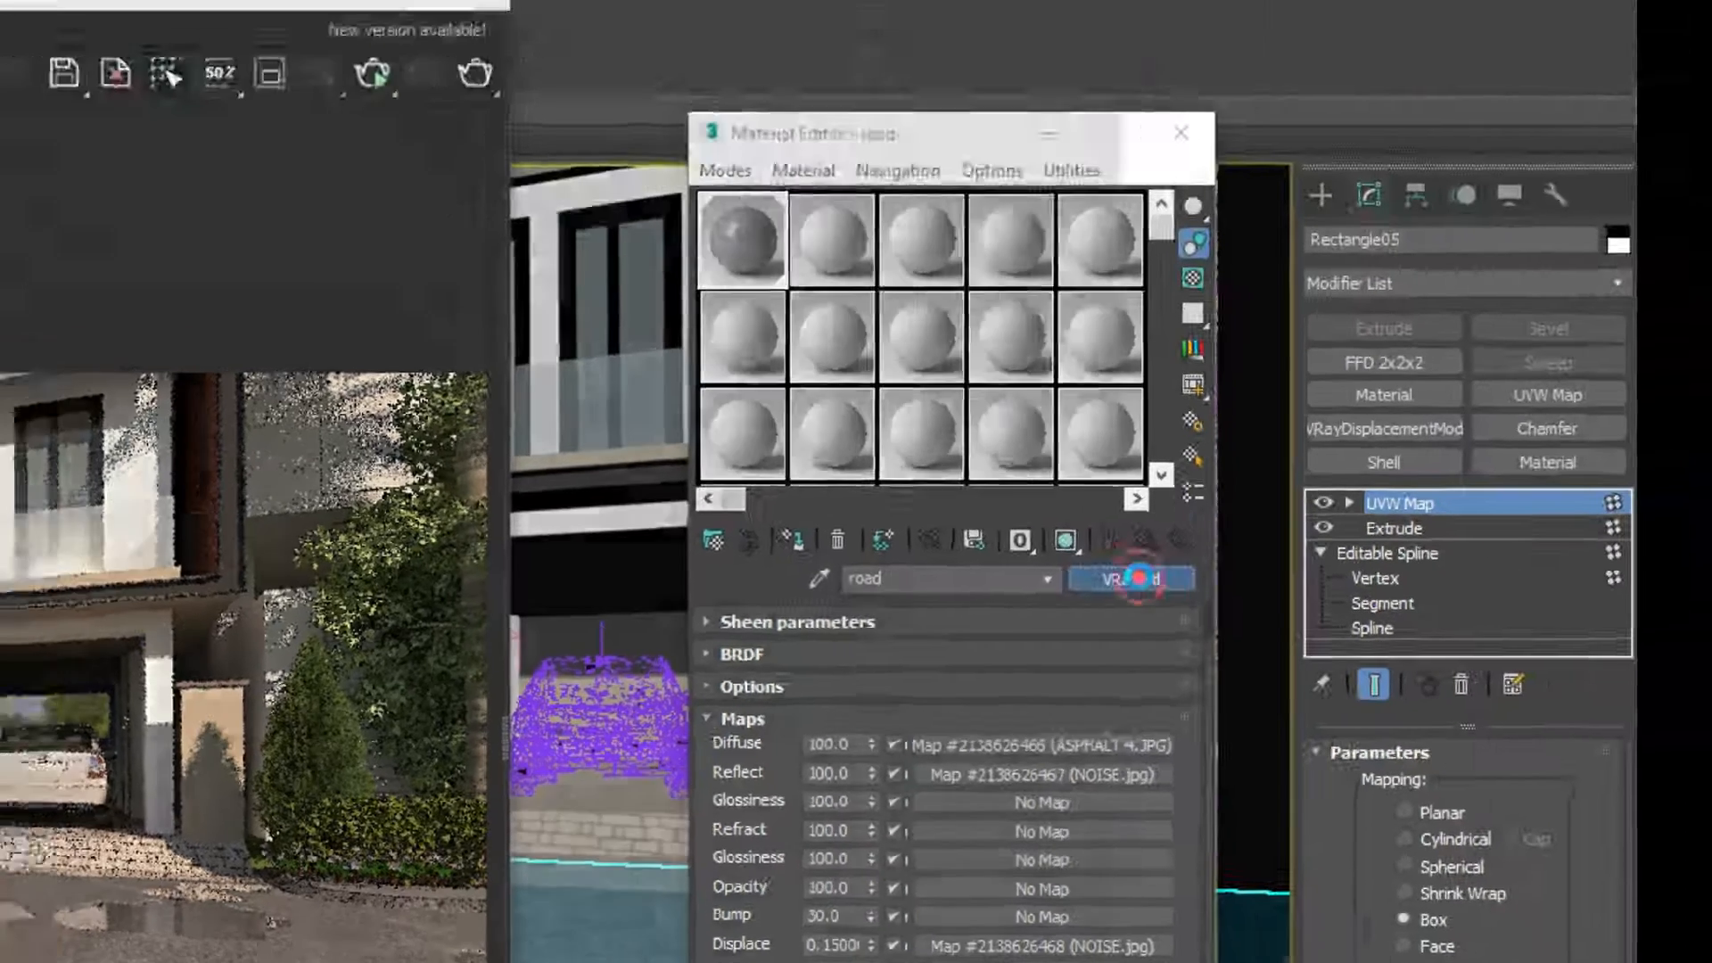
left_click(1300, 362)
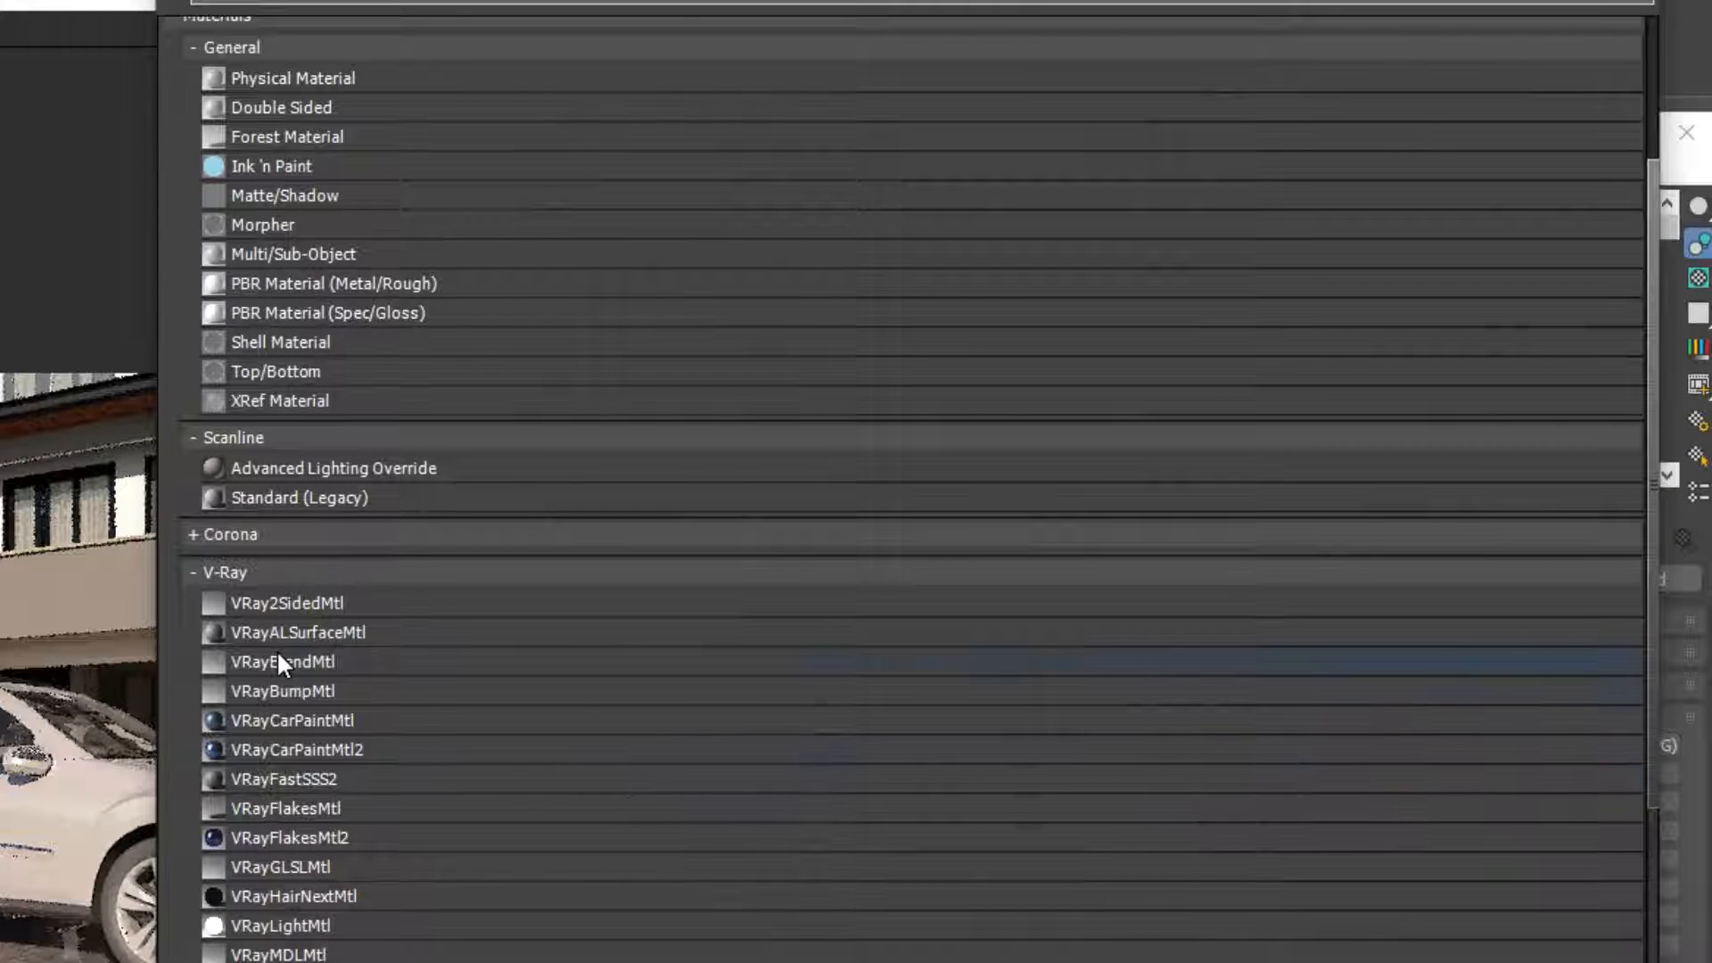
left_click(271, 662)
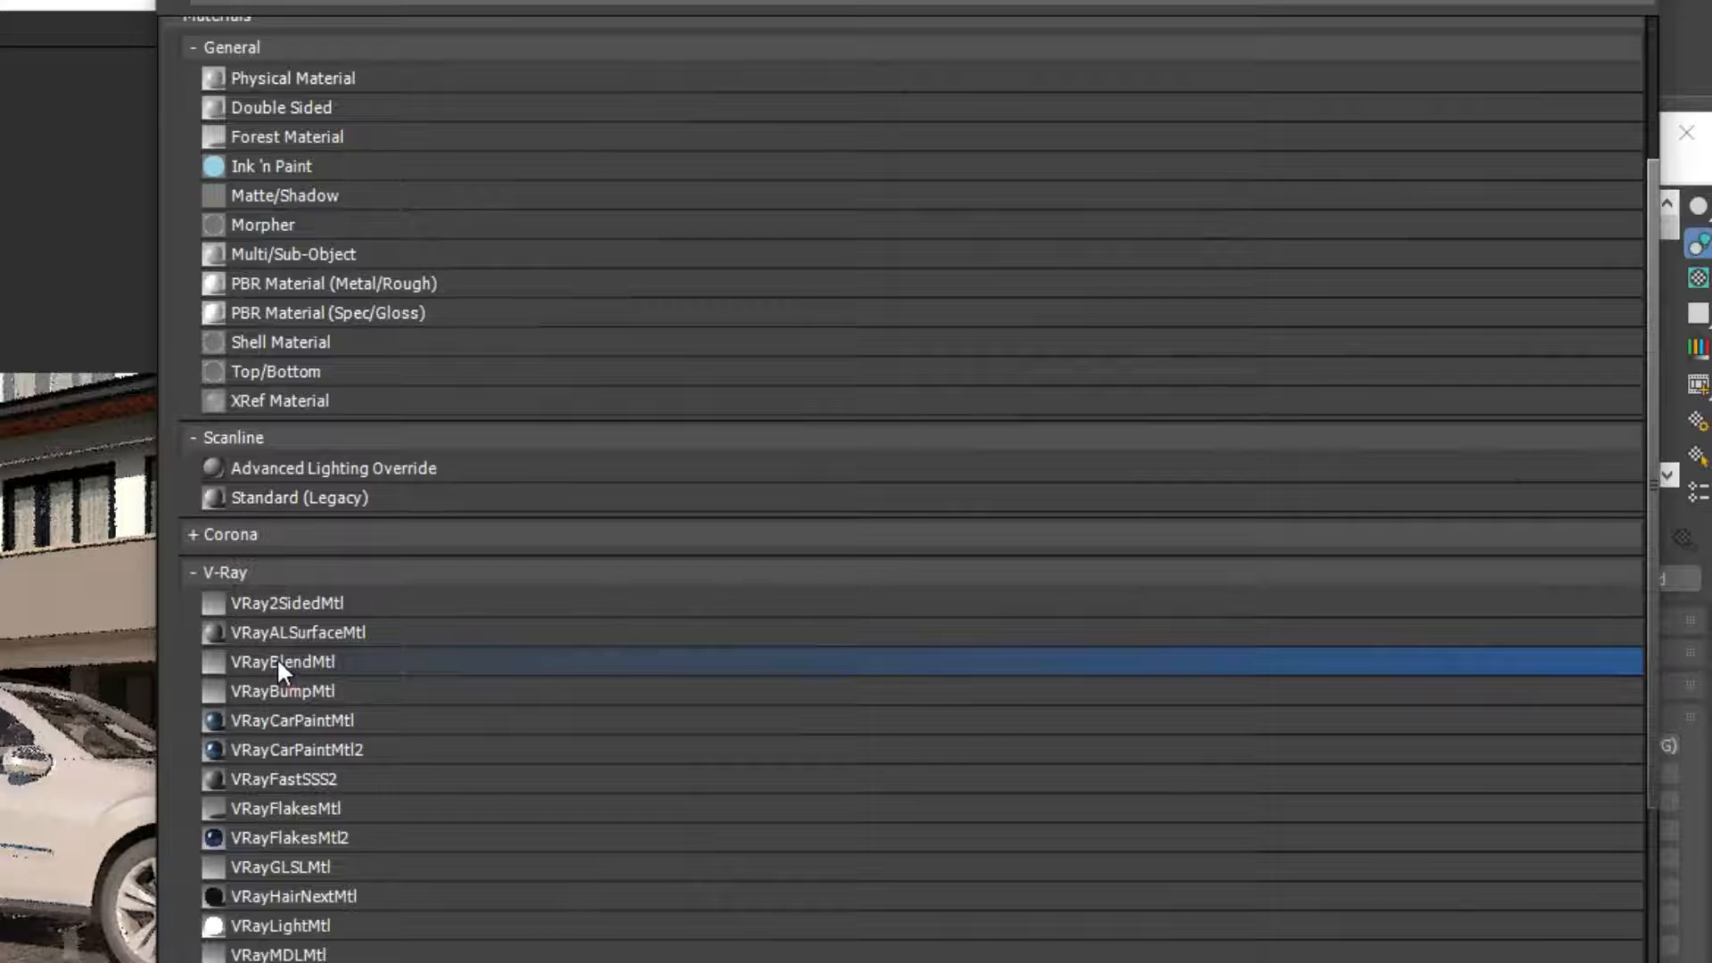
double_click(271, 662)
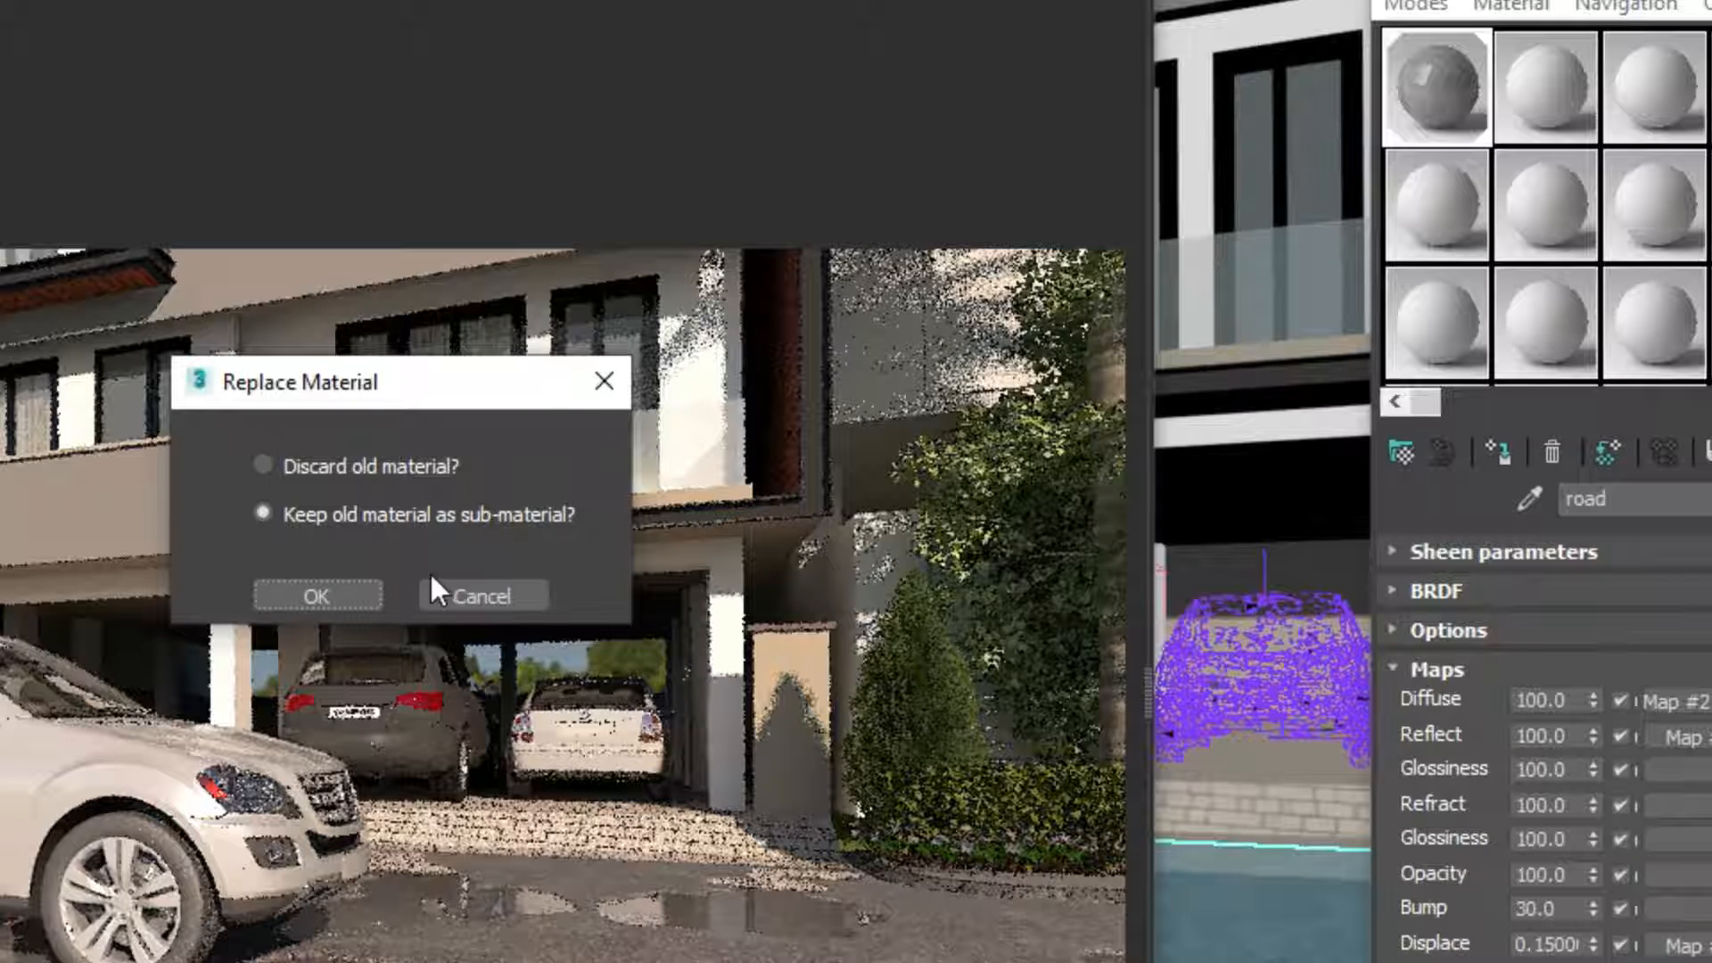
left_click(330, 587)
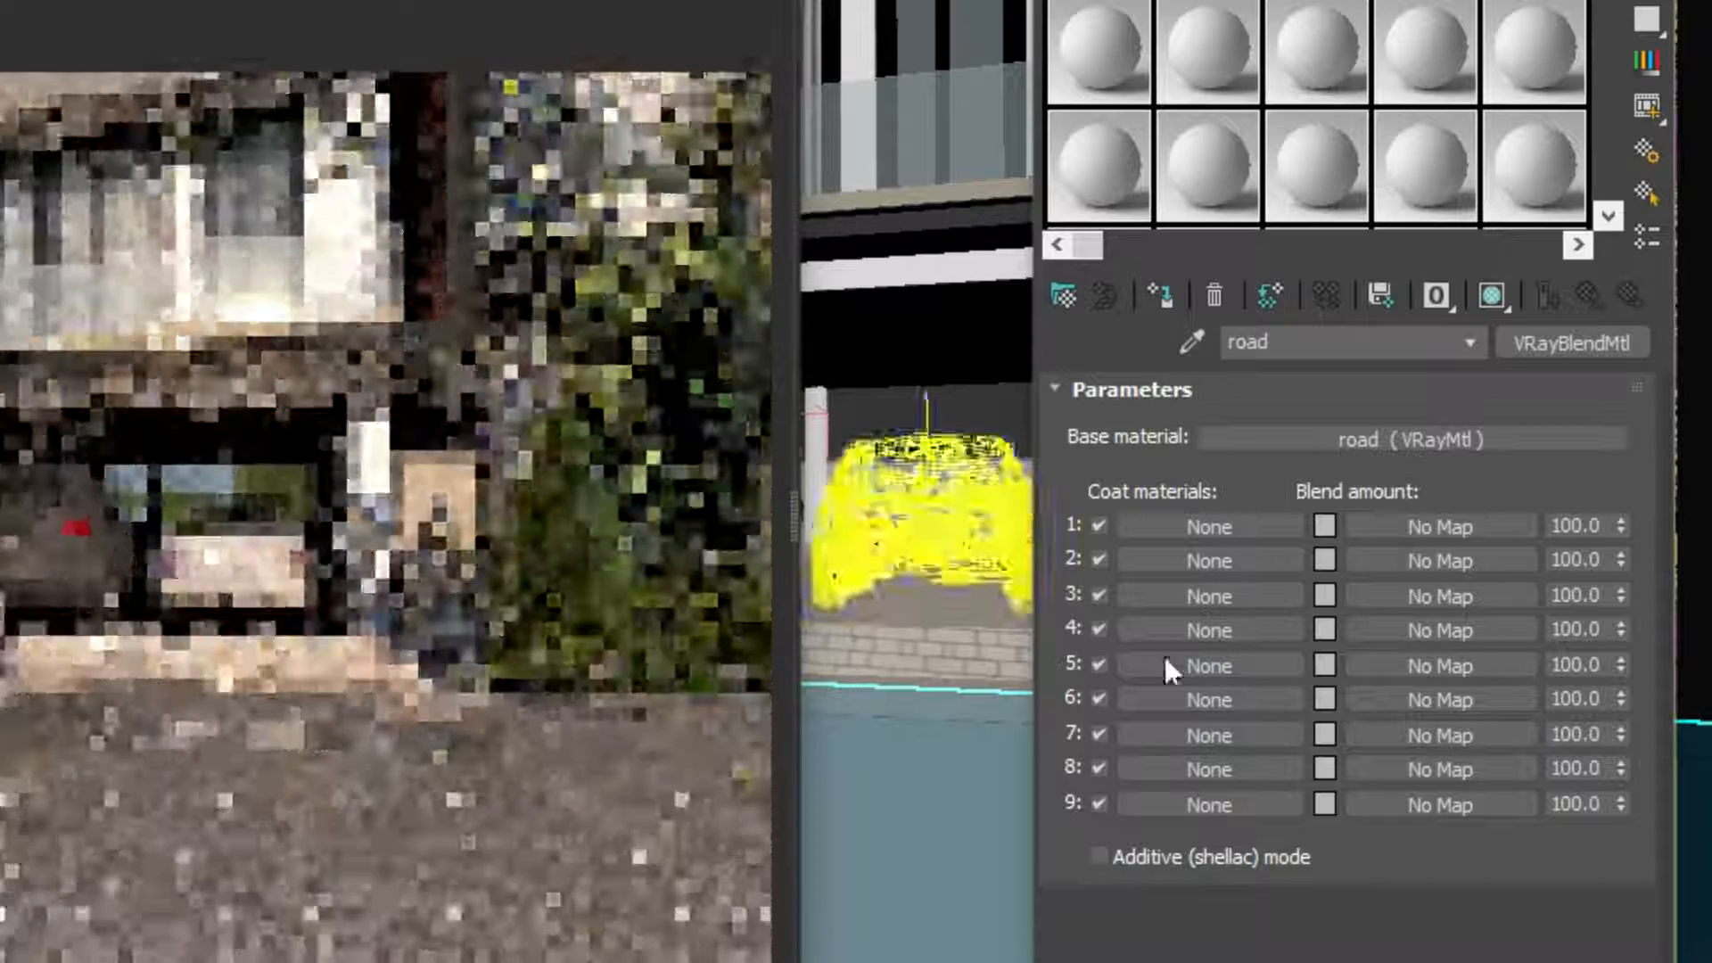
- Add a VRayMtl as the blend's first coat material, with a black diffuse colour and a white reflect colour
left_click(1202, 532)
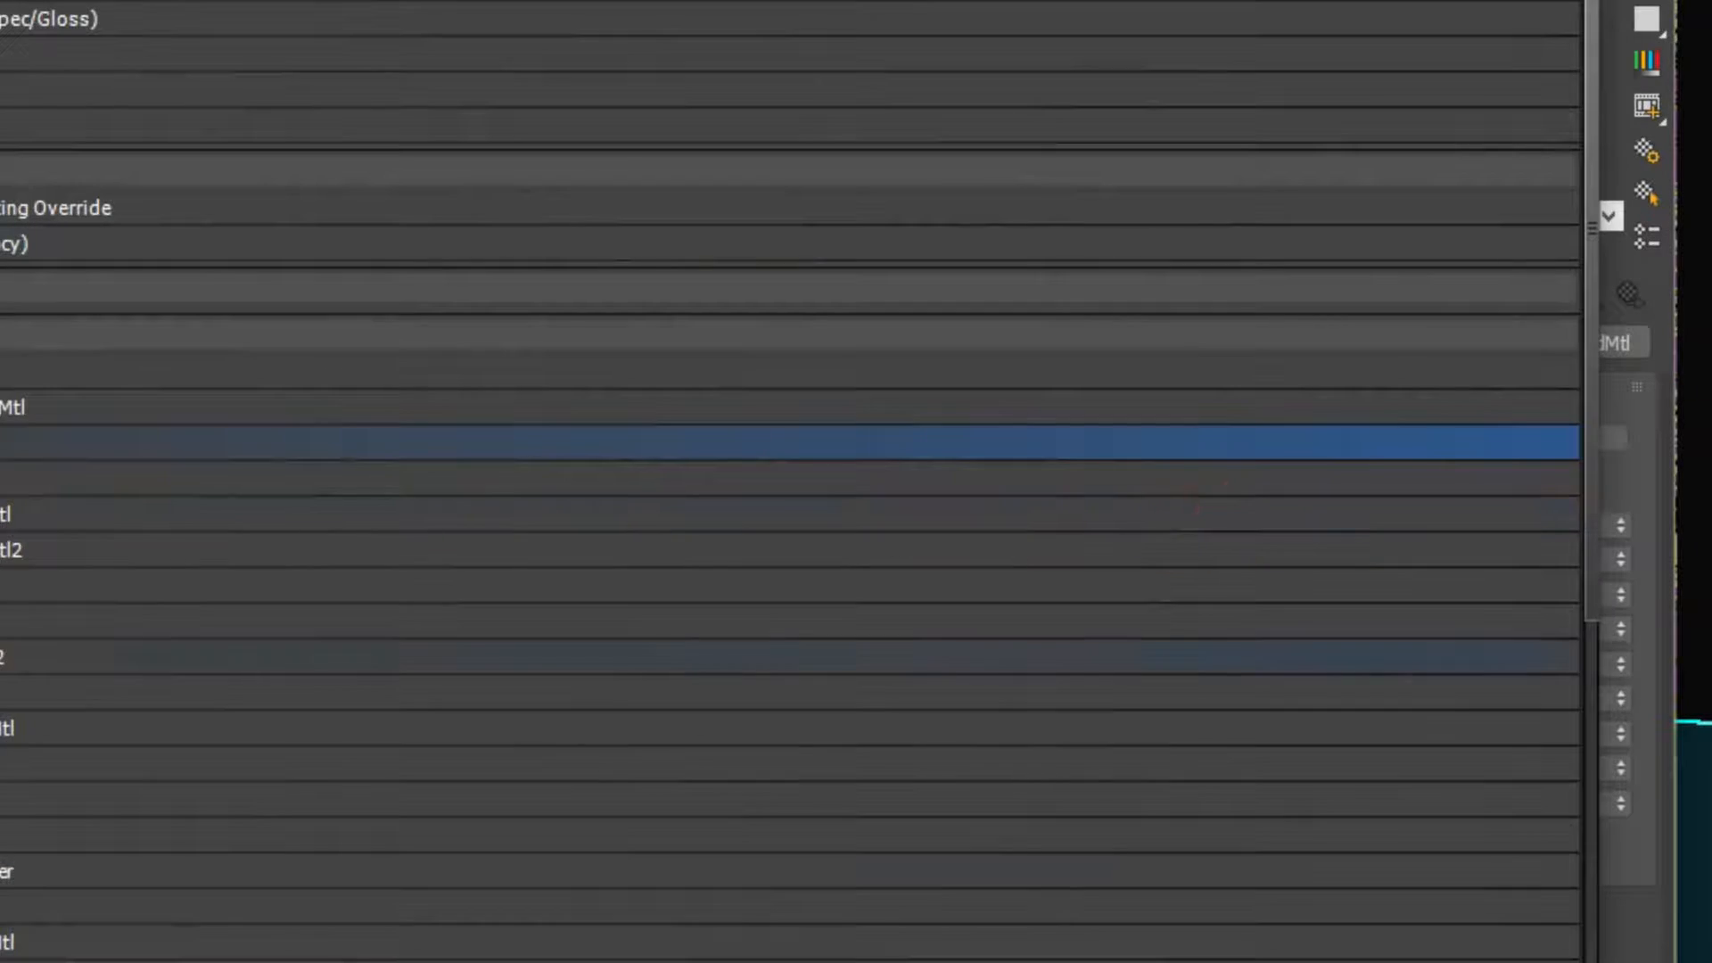
double_click(290, 828)
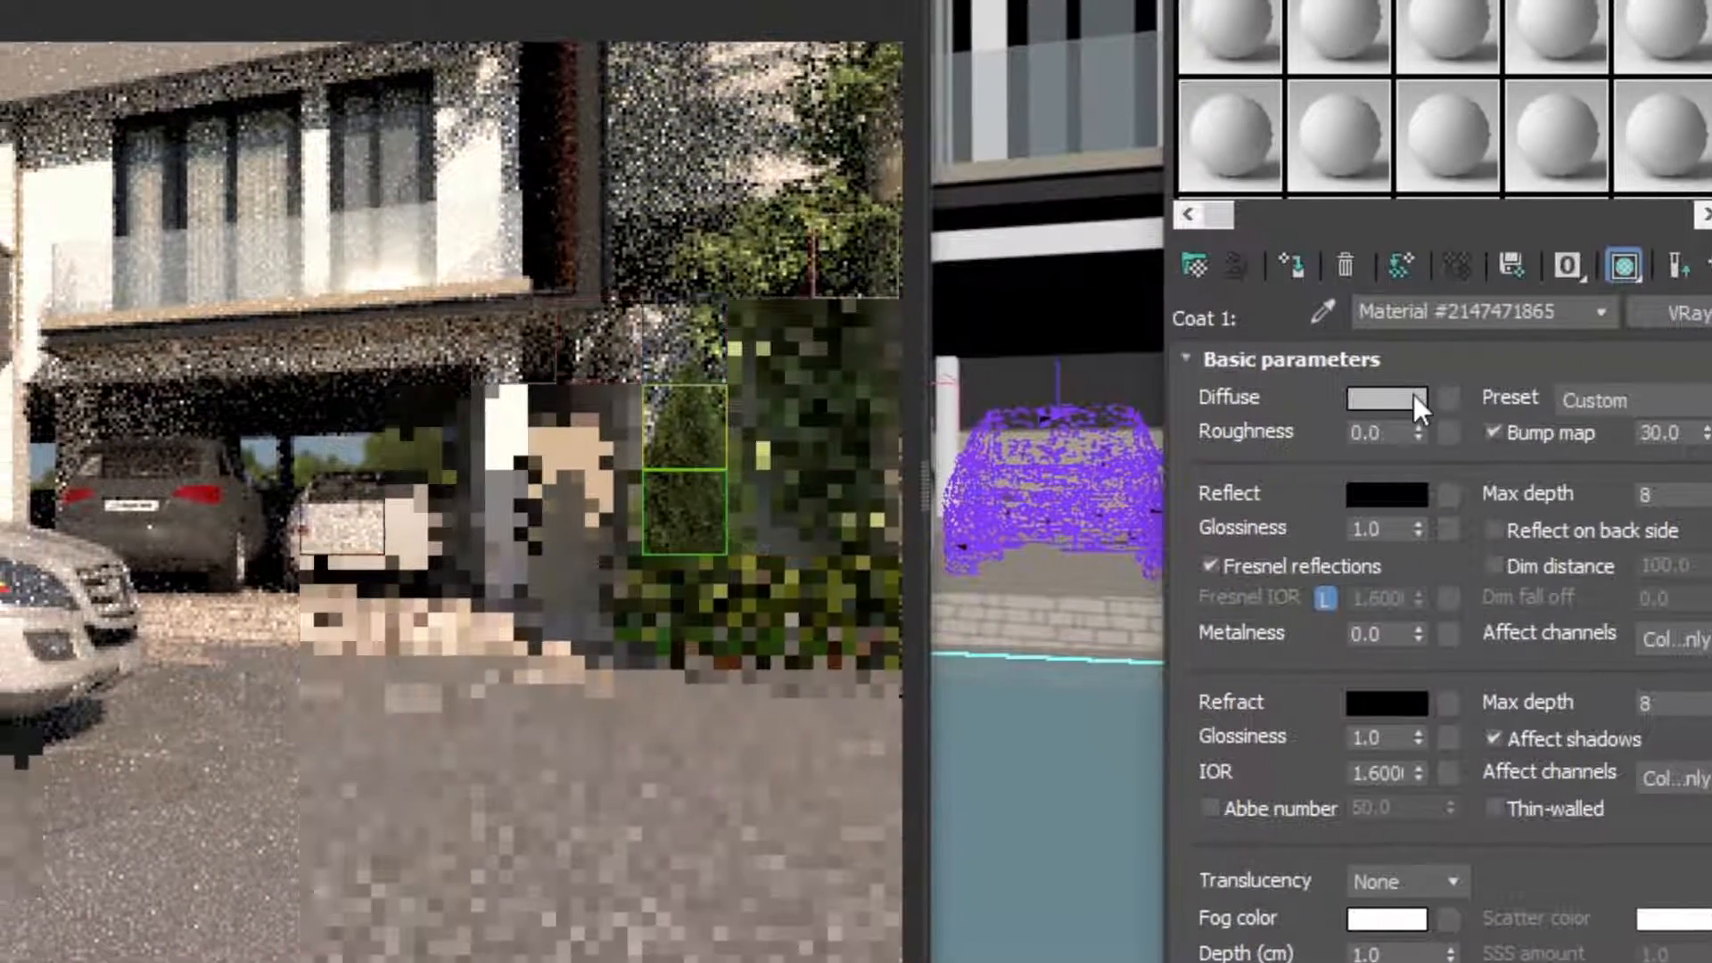
left_click(1391, 394)
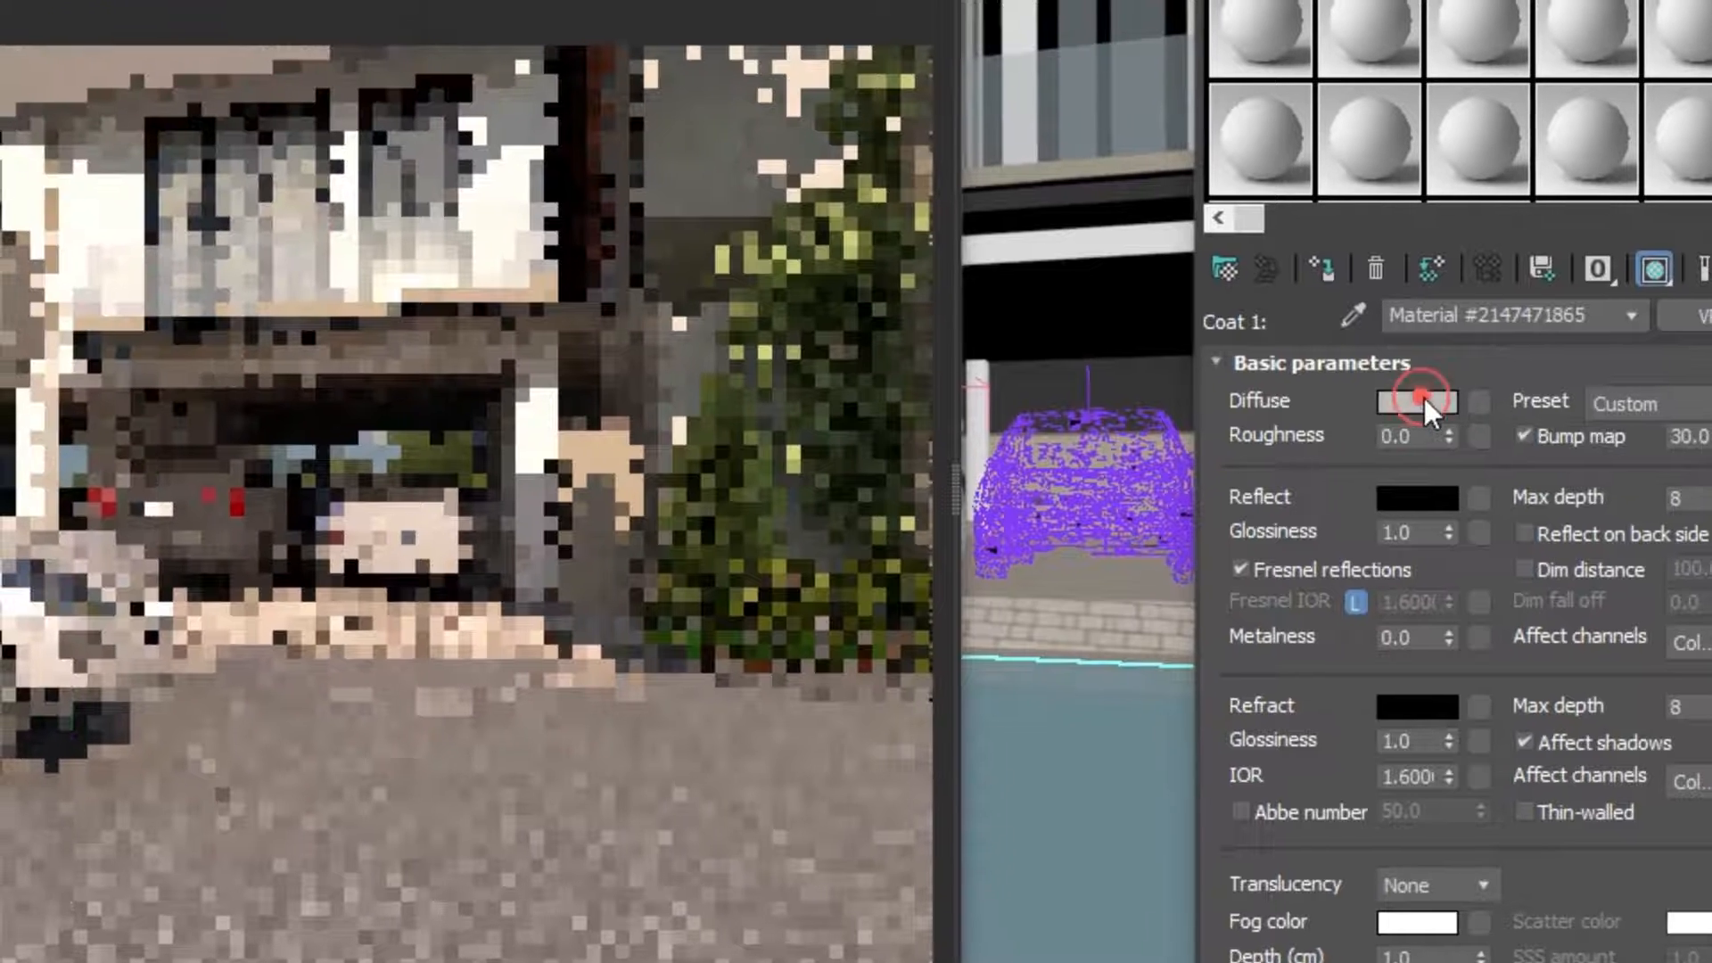
left_click(244, 2)
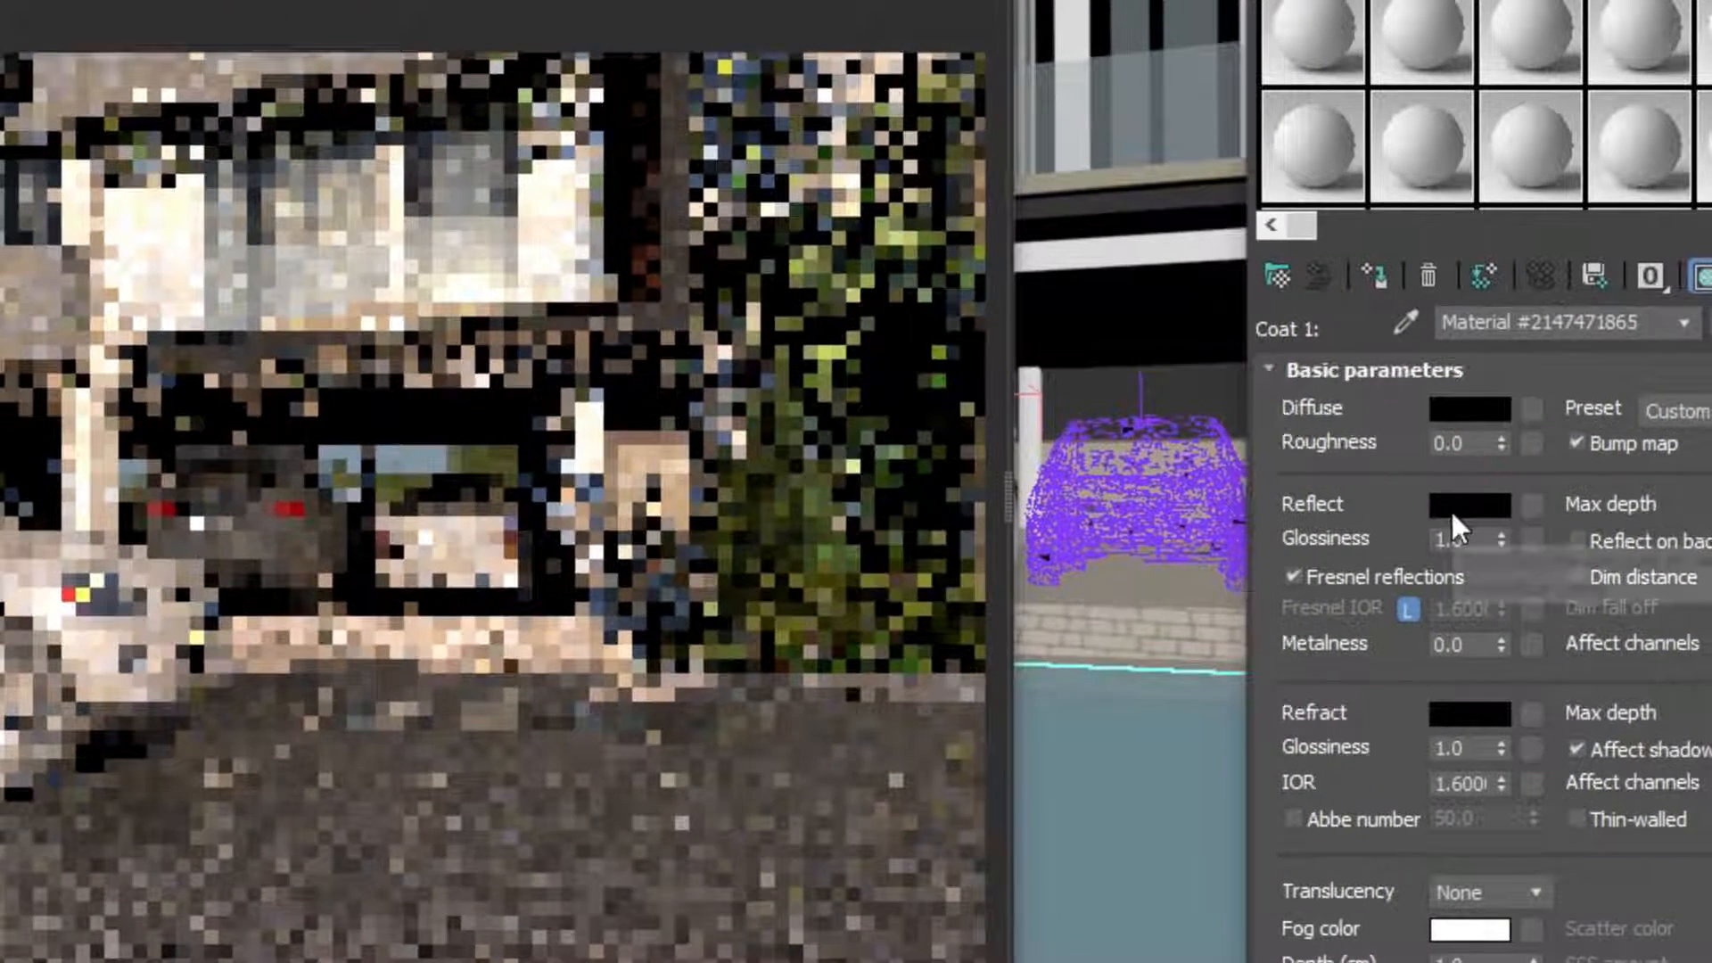
left_click(1429, 505)
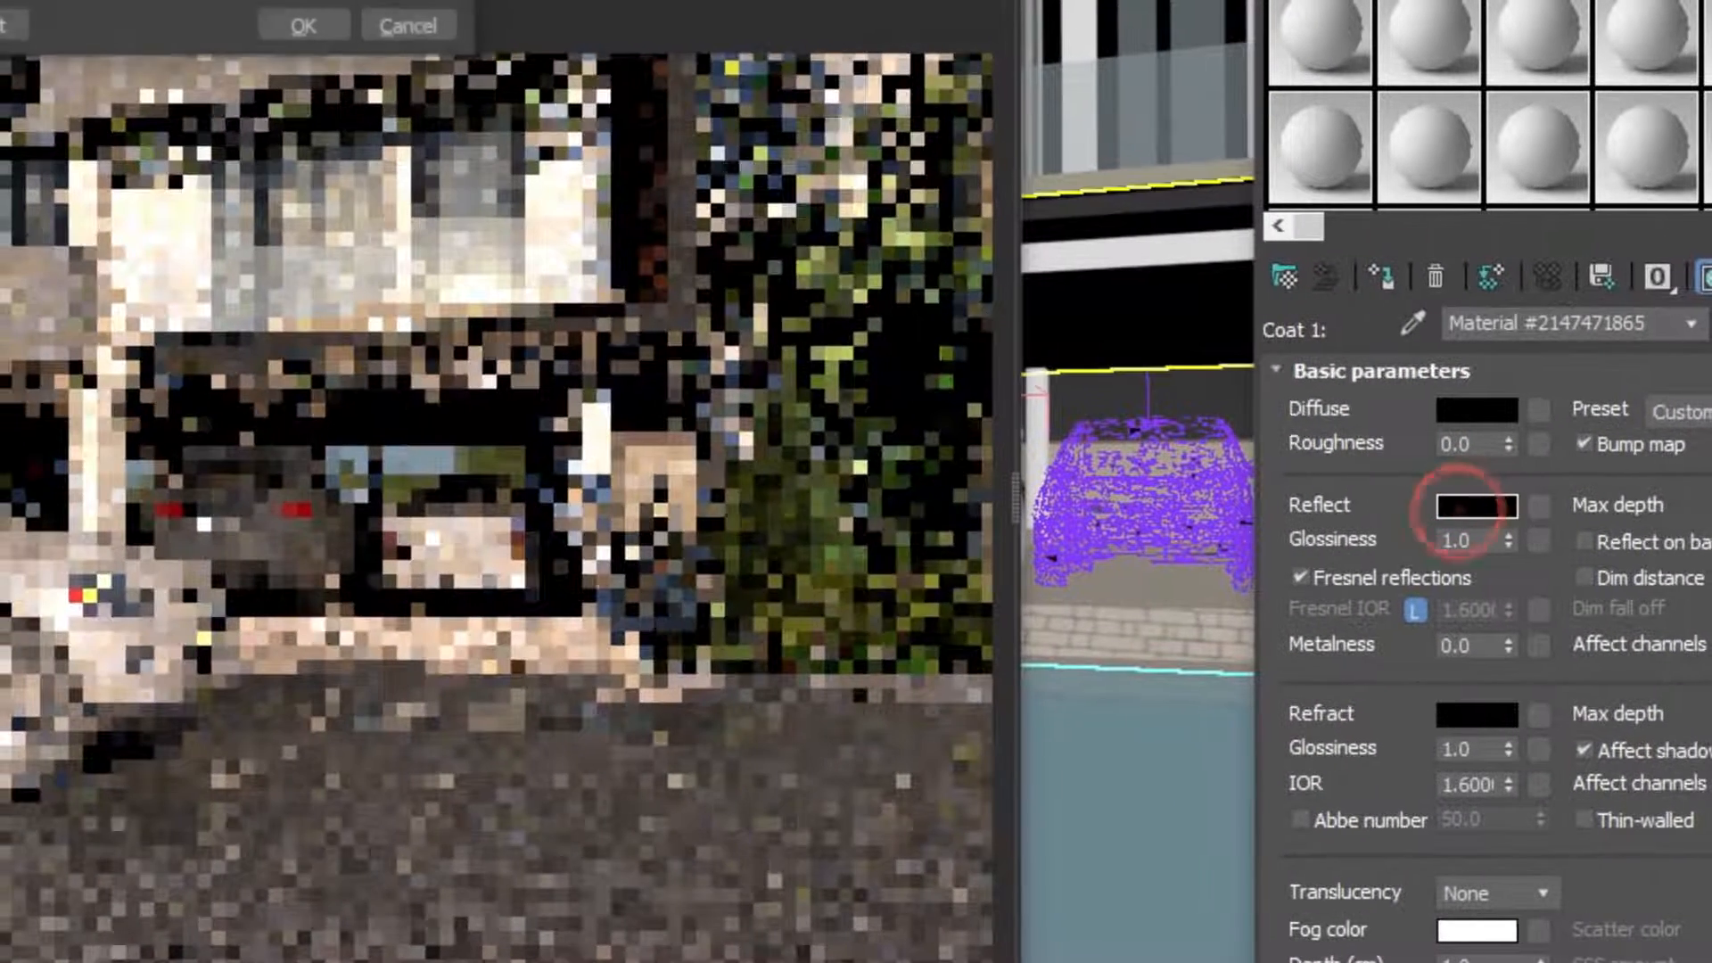
left_click(7, 5)
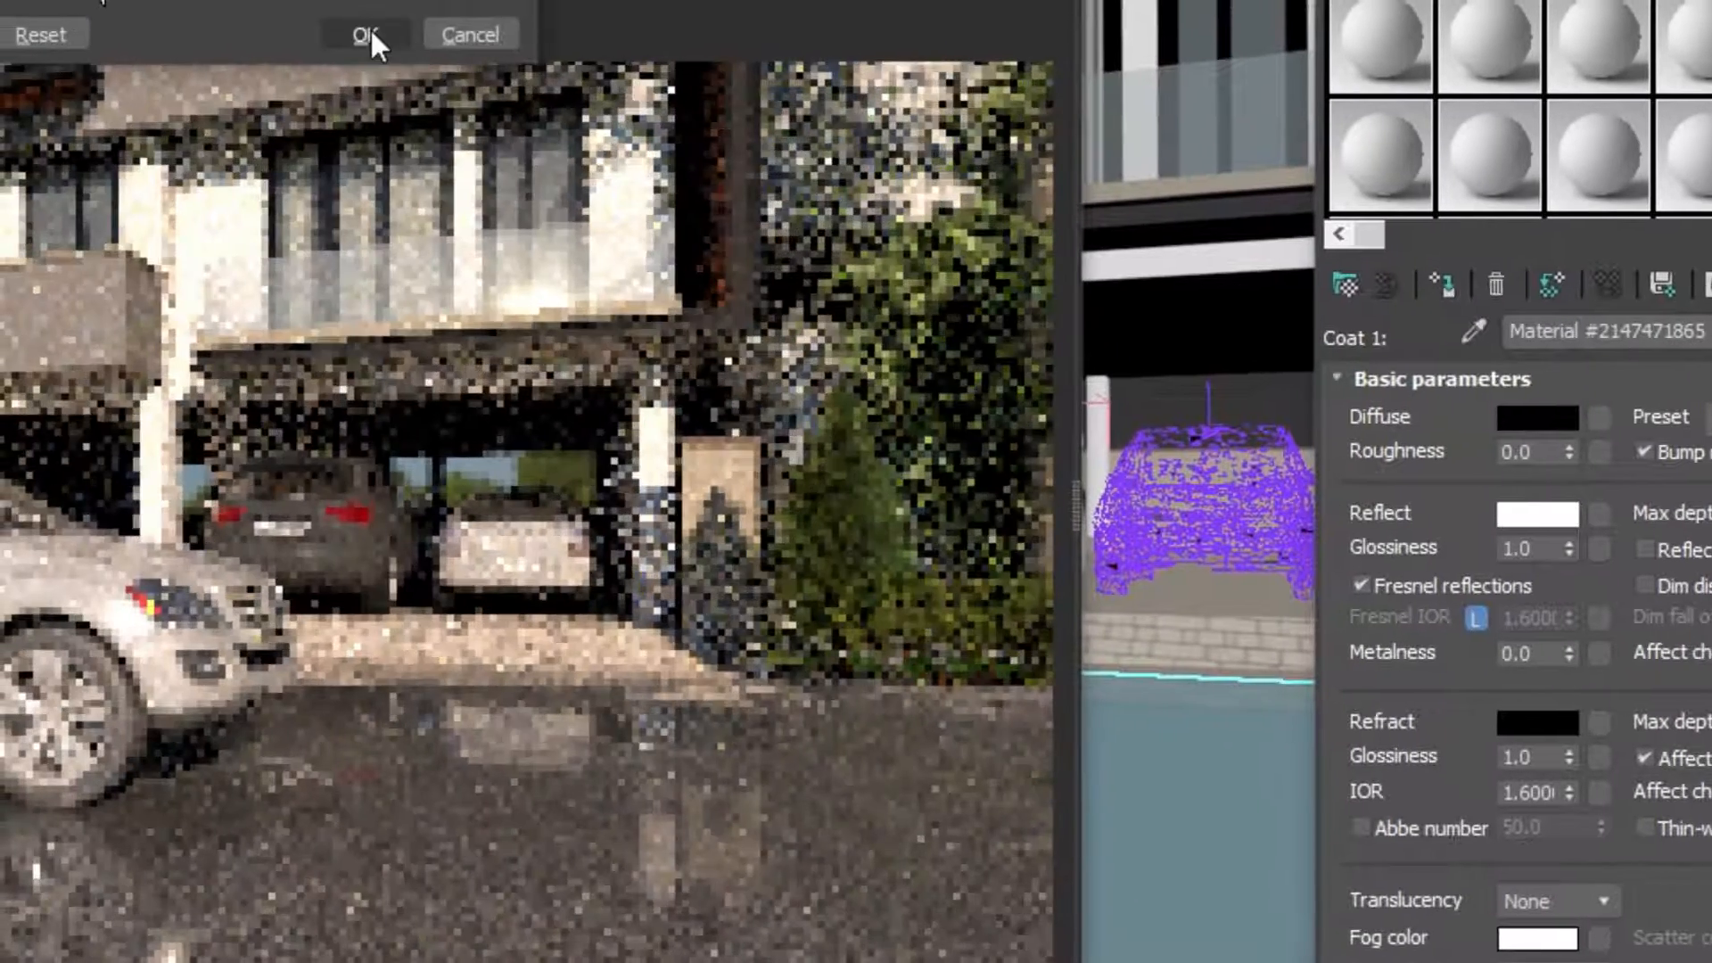
left_click(373, 34)
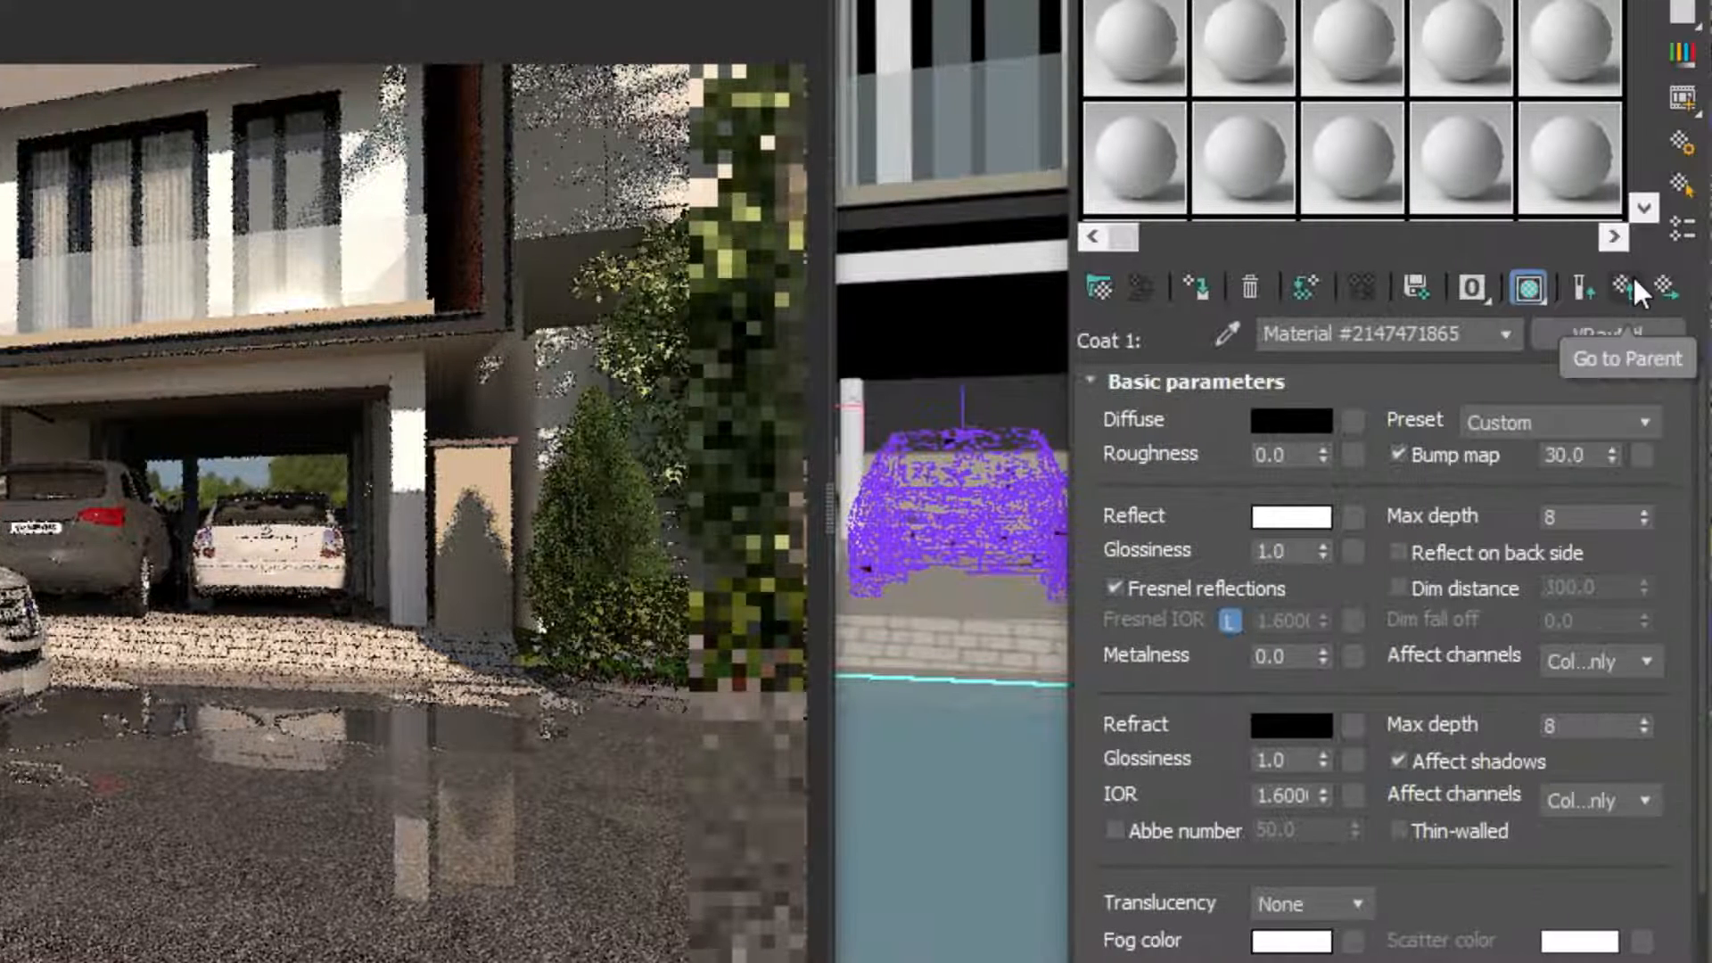
- Unlock the coat material's Fresnel IOR, set it to 1.33 and return to the blend material
left_click(1230, 623)
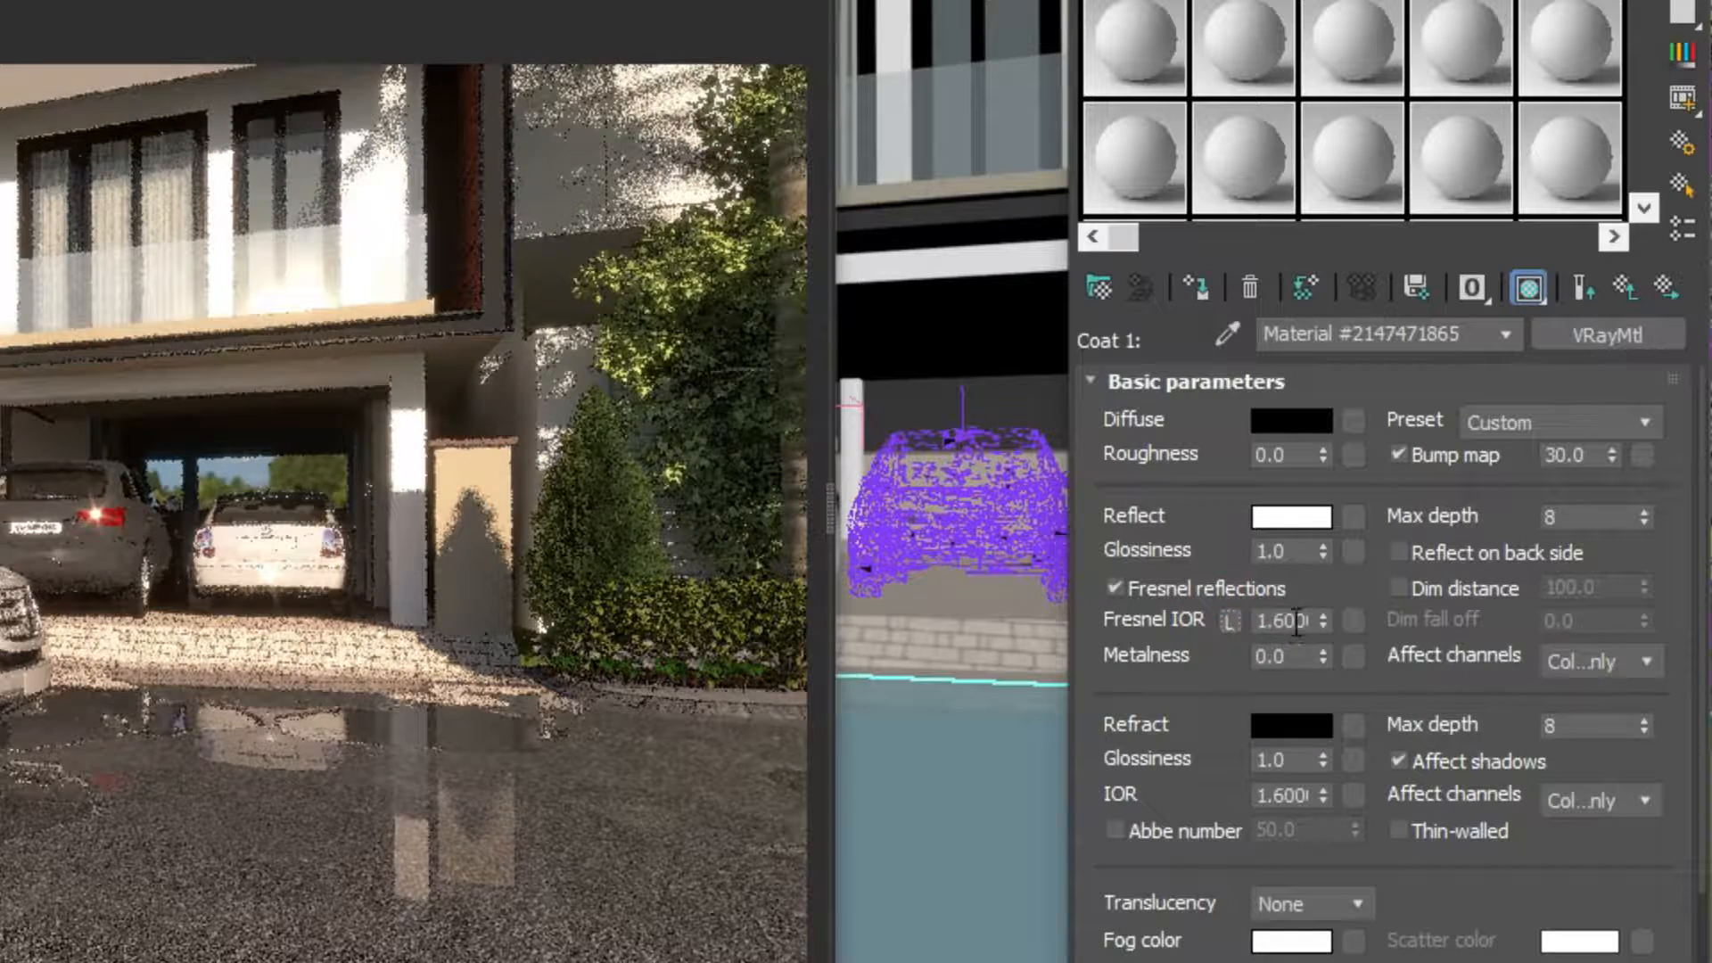
type("1.33")
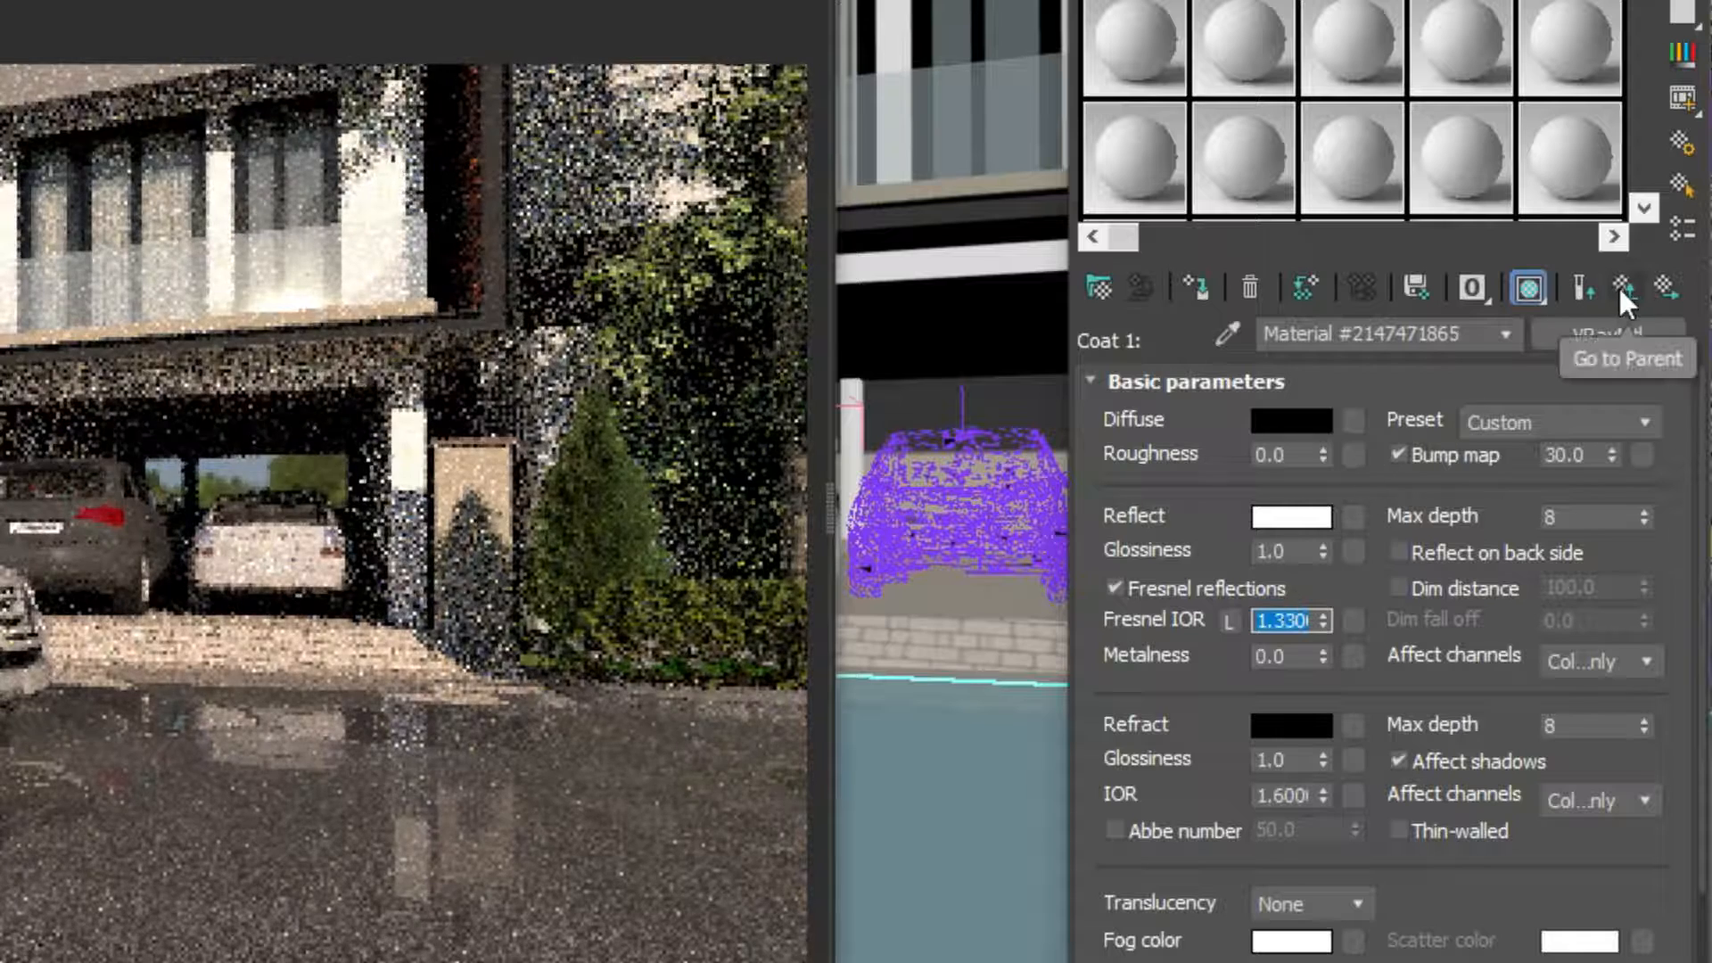
left_click(1620, 288)
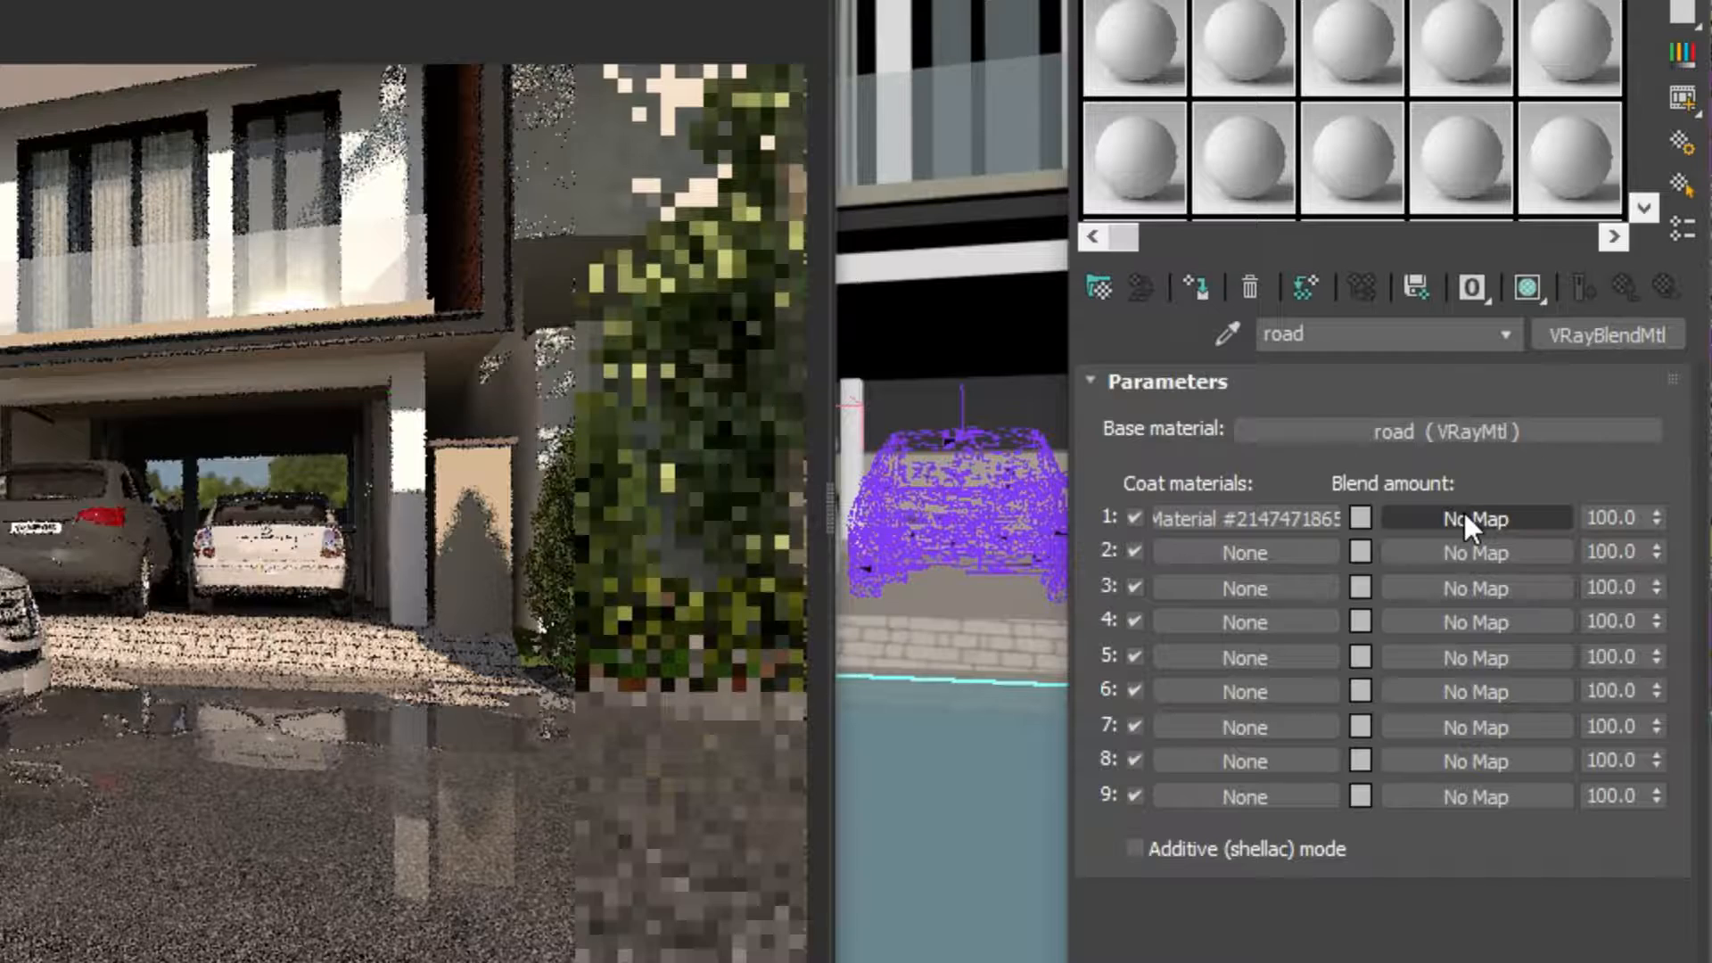
- Load NOISE.jpg as a Bitmap for the first coat's blend amount and return to the blend material
left_click(1467, 519)
left_click(275, 123)
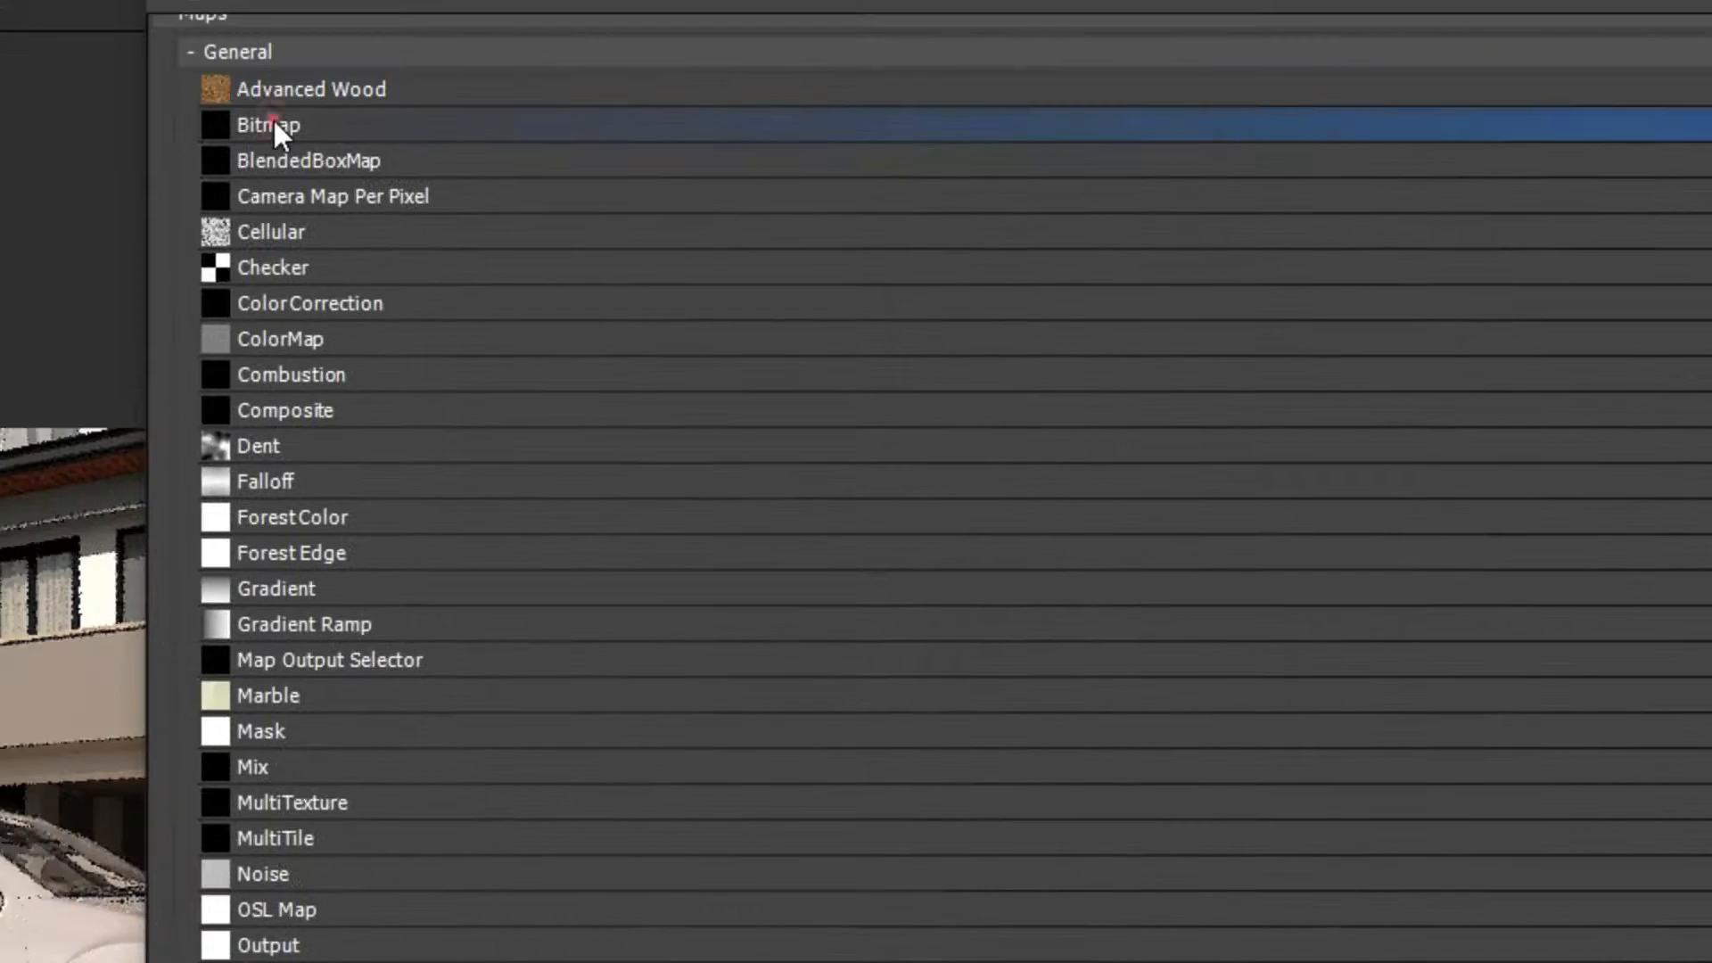
double_click(275, 123)
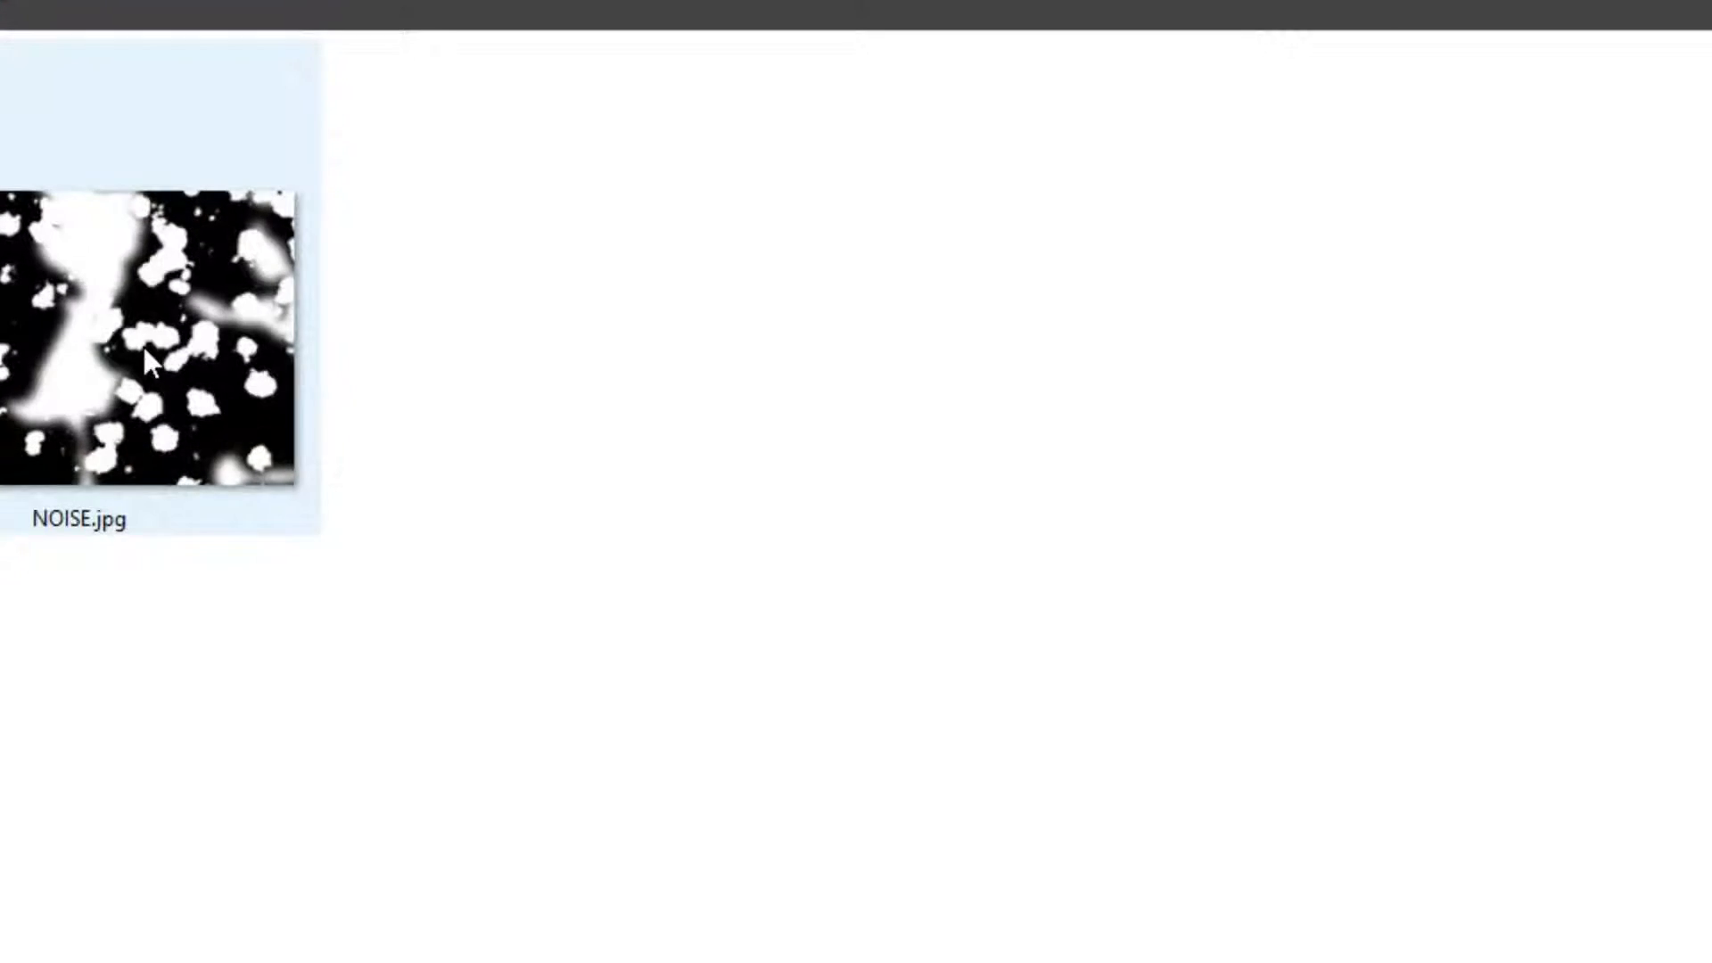
left_click(143, 346)
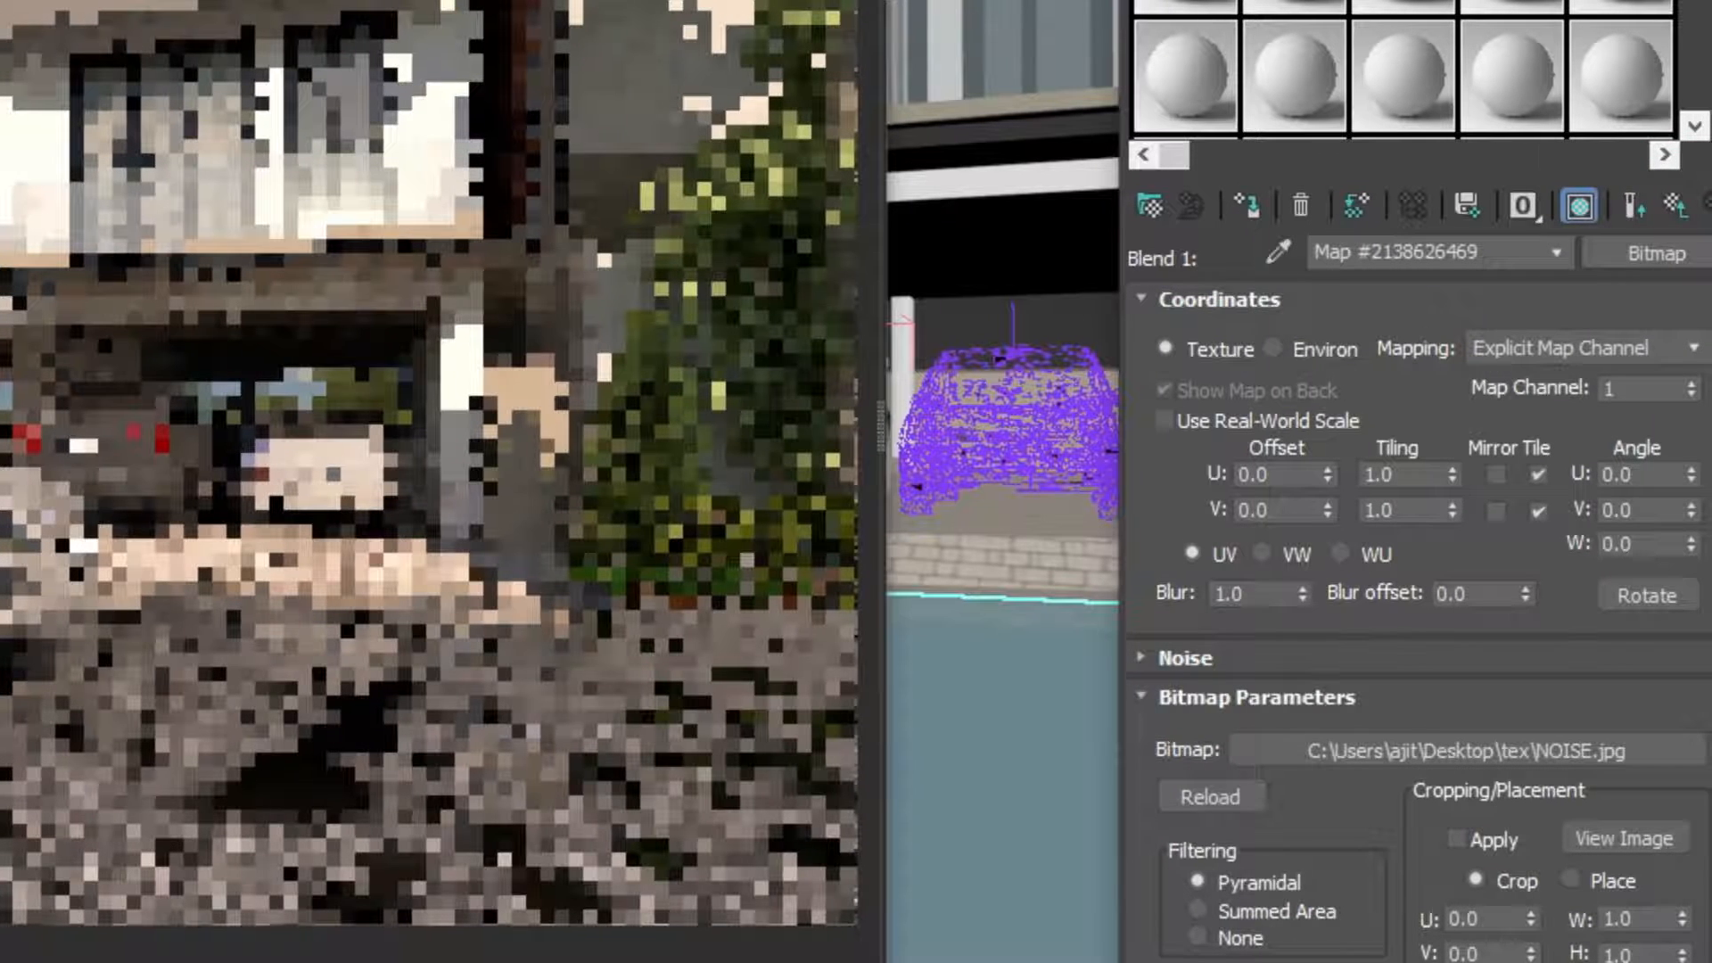
left_click(1671, 206)
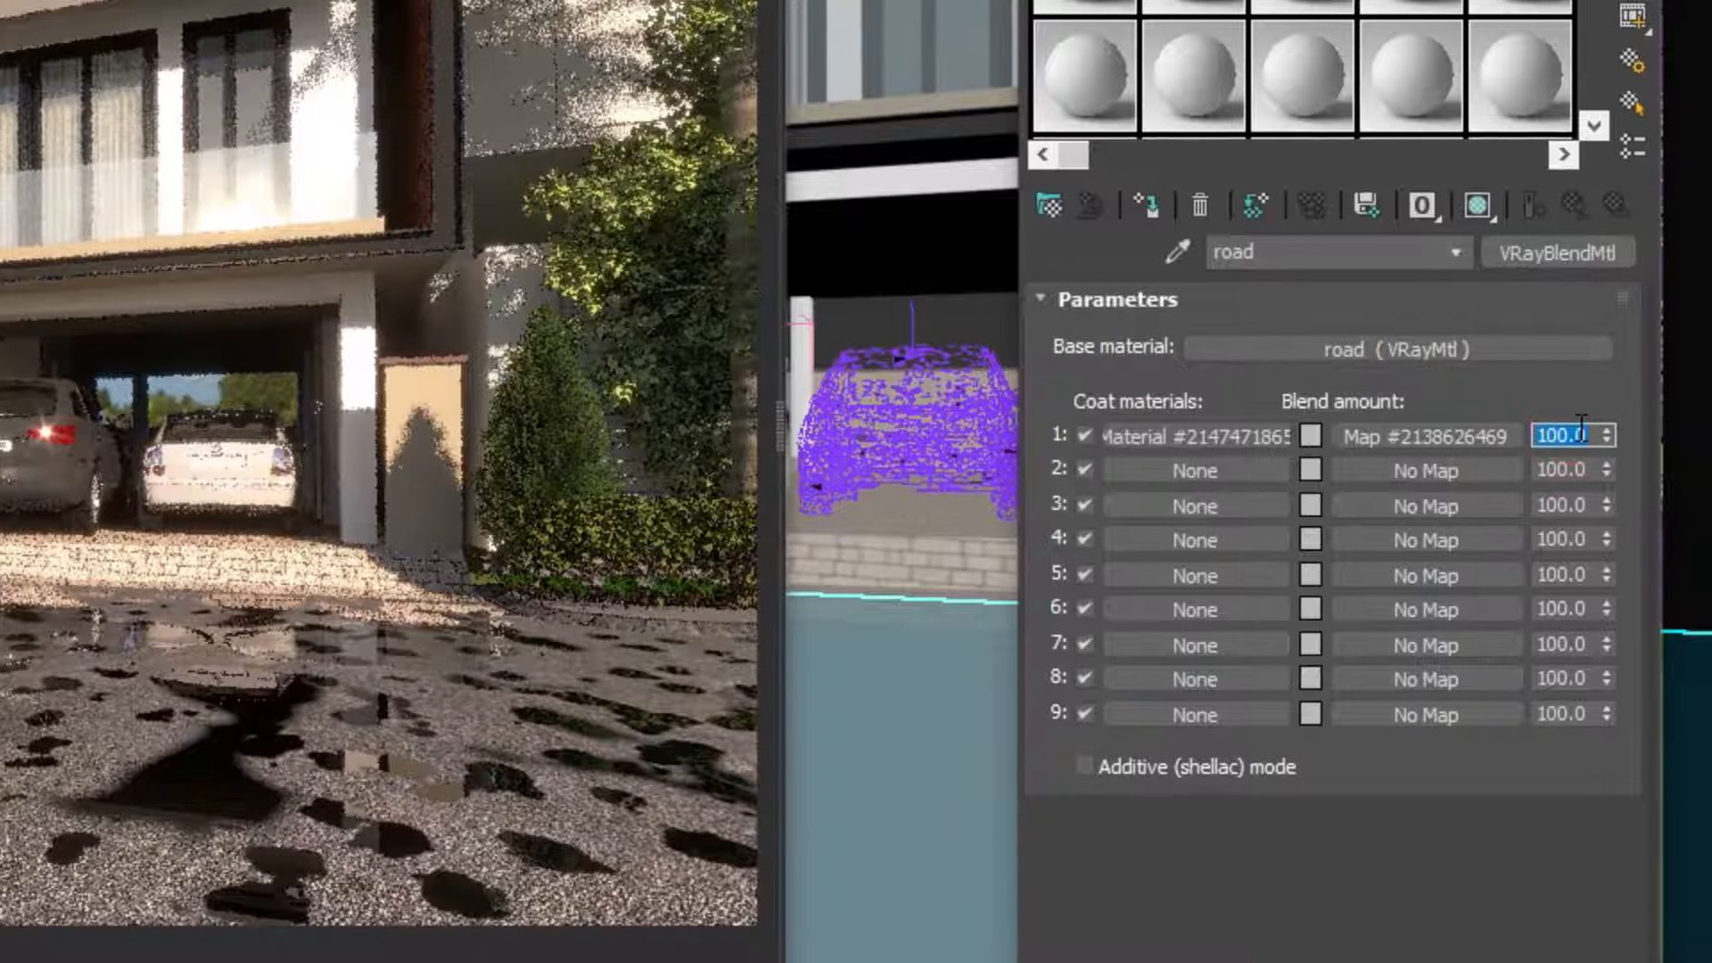
- Set the first coat's blend amount value to 60 and check the puddles in the render
type("60")
key("Return")
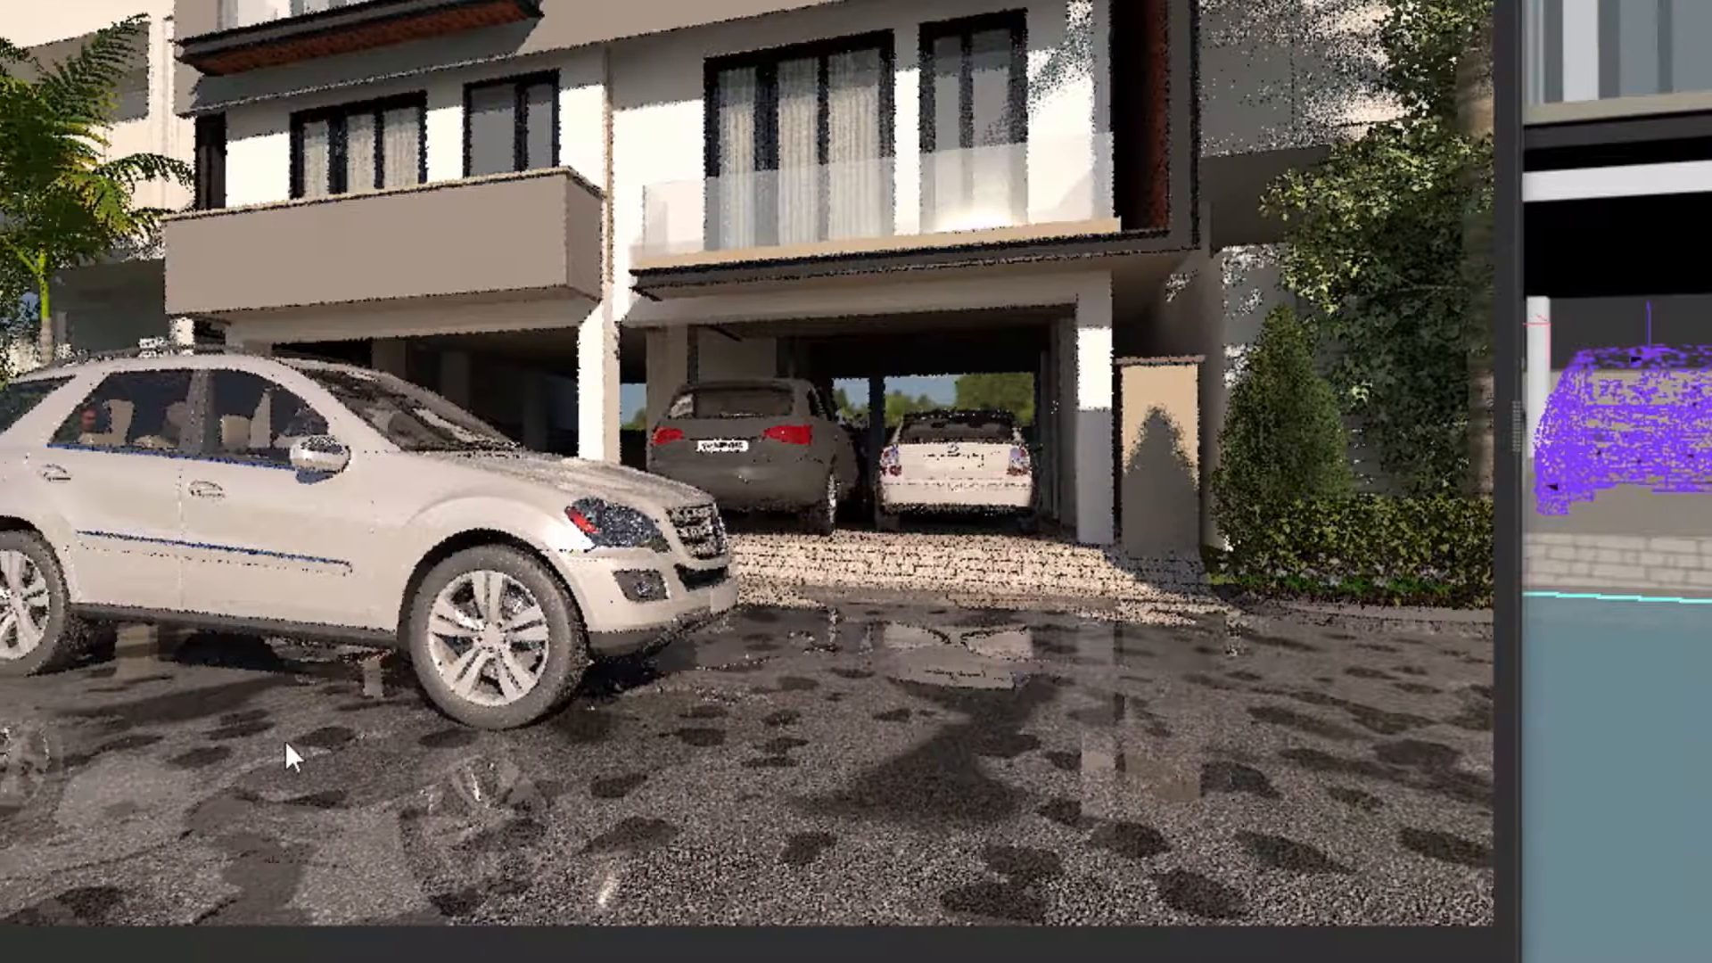
scroll(267, 838, "up", 2)
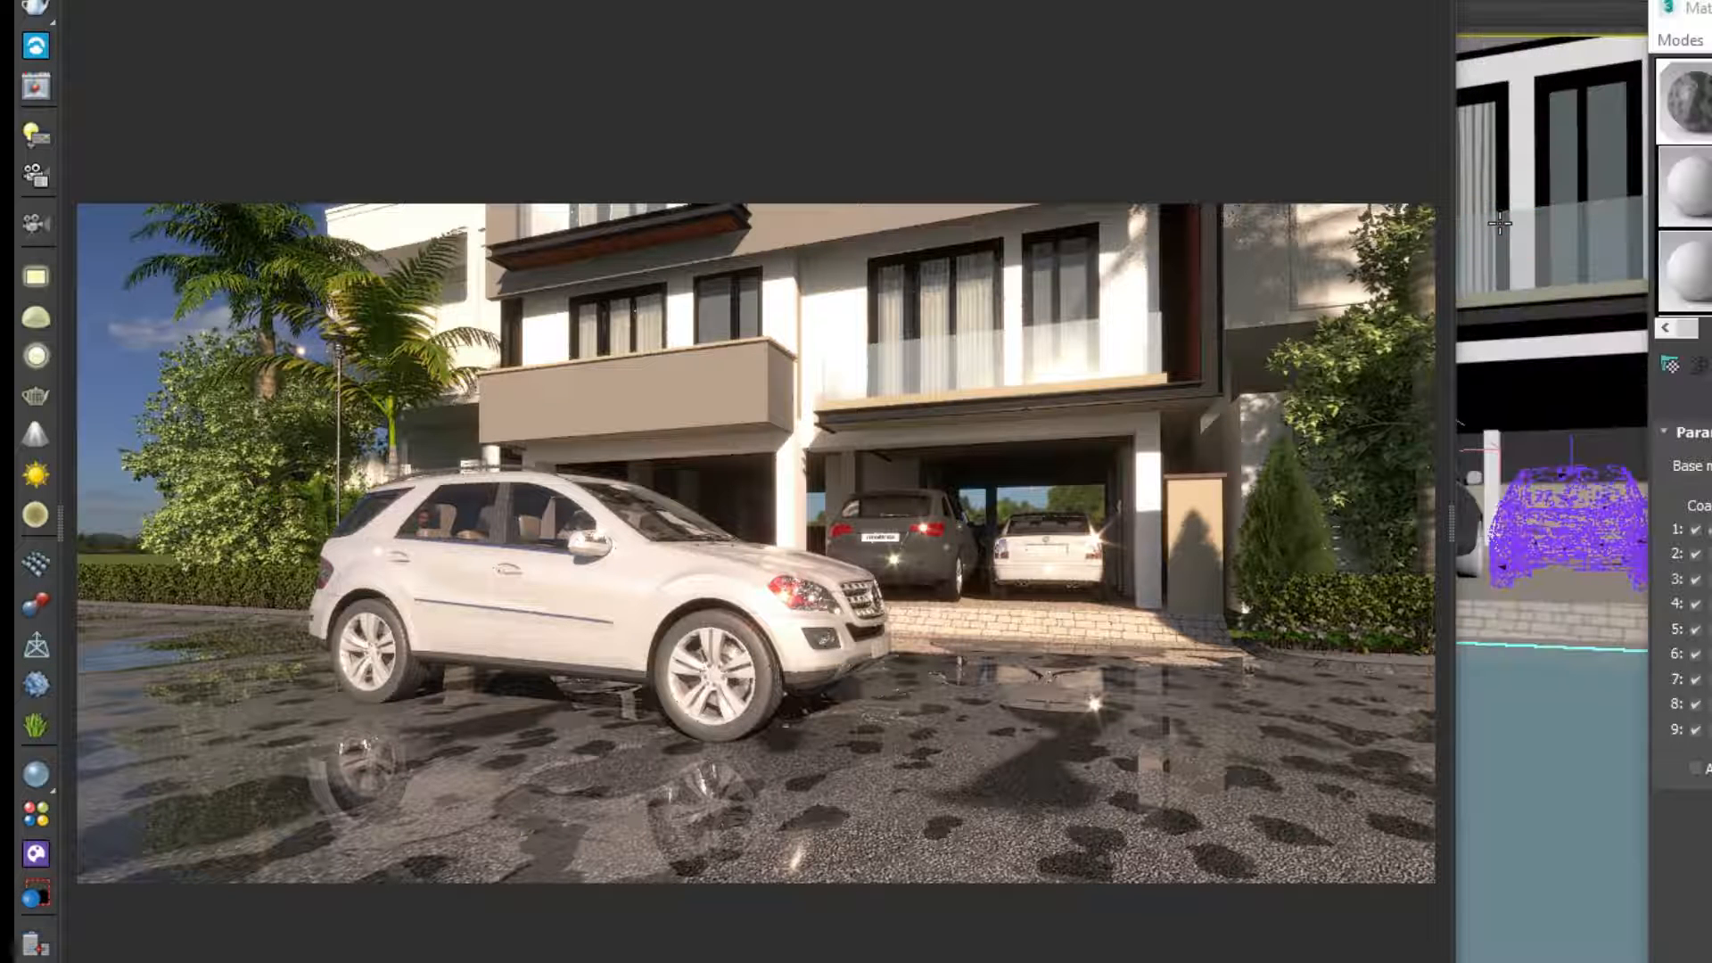
- Place an instance of the environment's VRayBitmap map in an empty material slot and close the environment settings
key("8")
left_click_drag(897, 183, 960, 175)
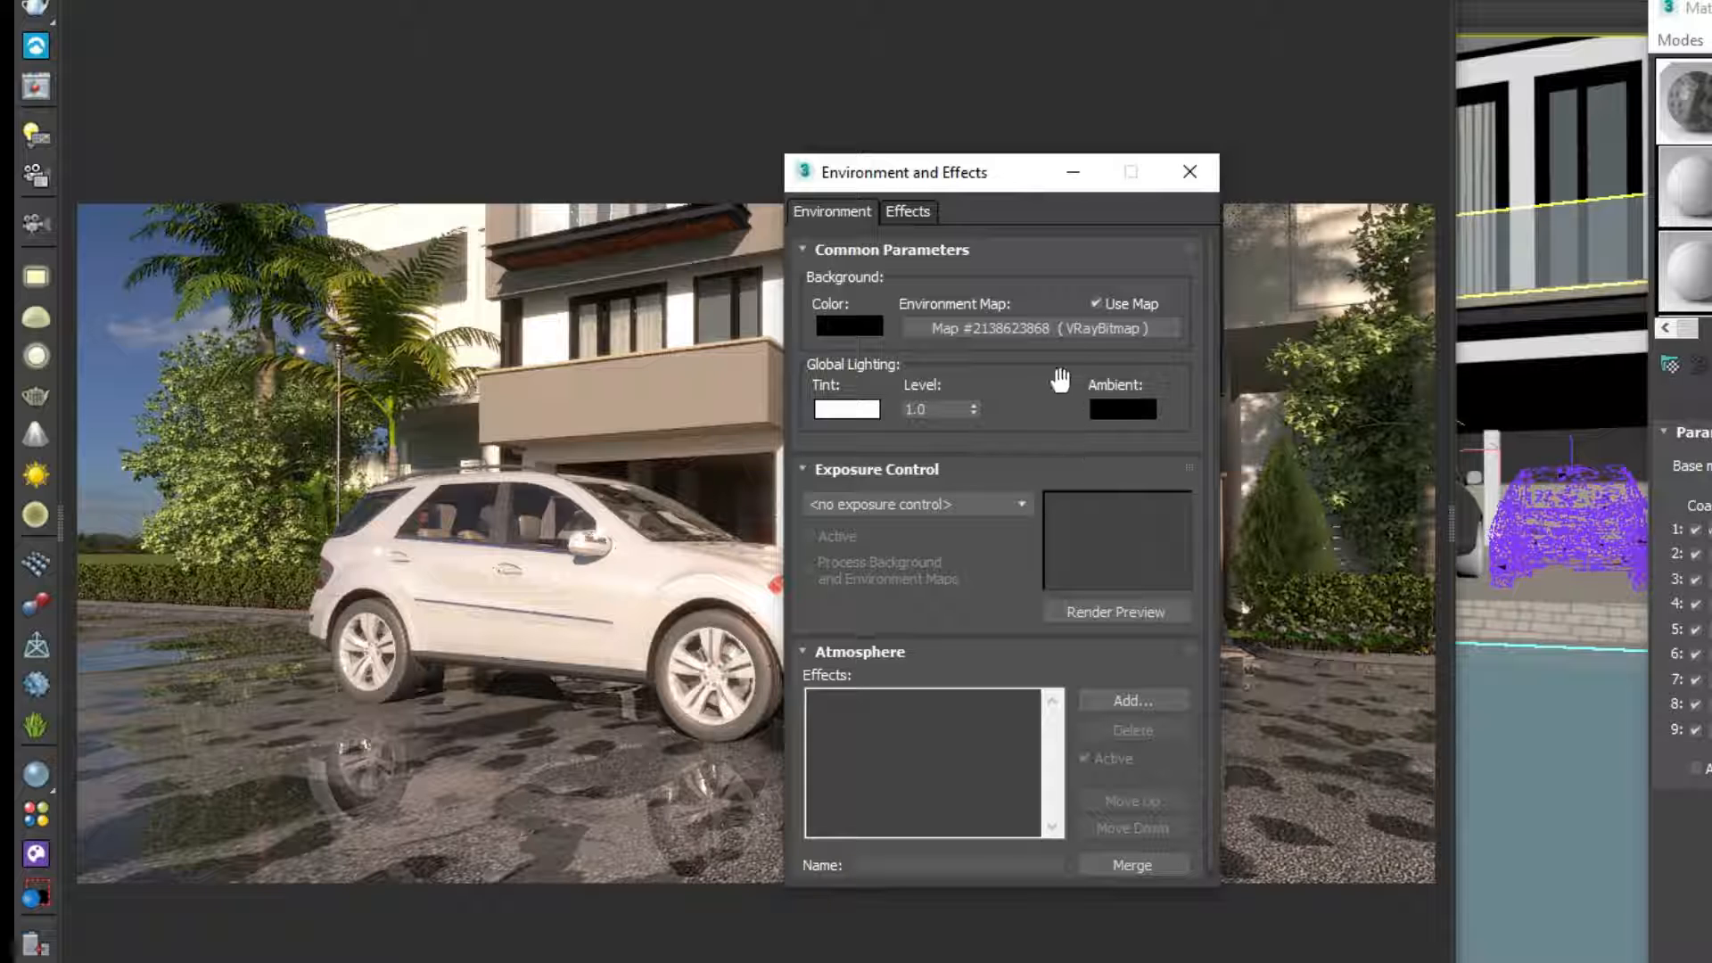
left_click_drag(997, 173, 1113, 163)
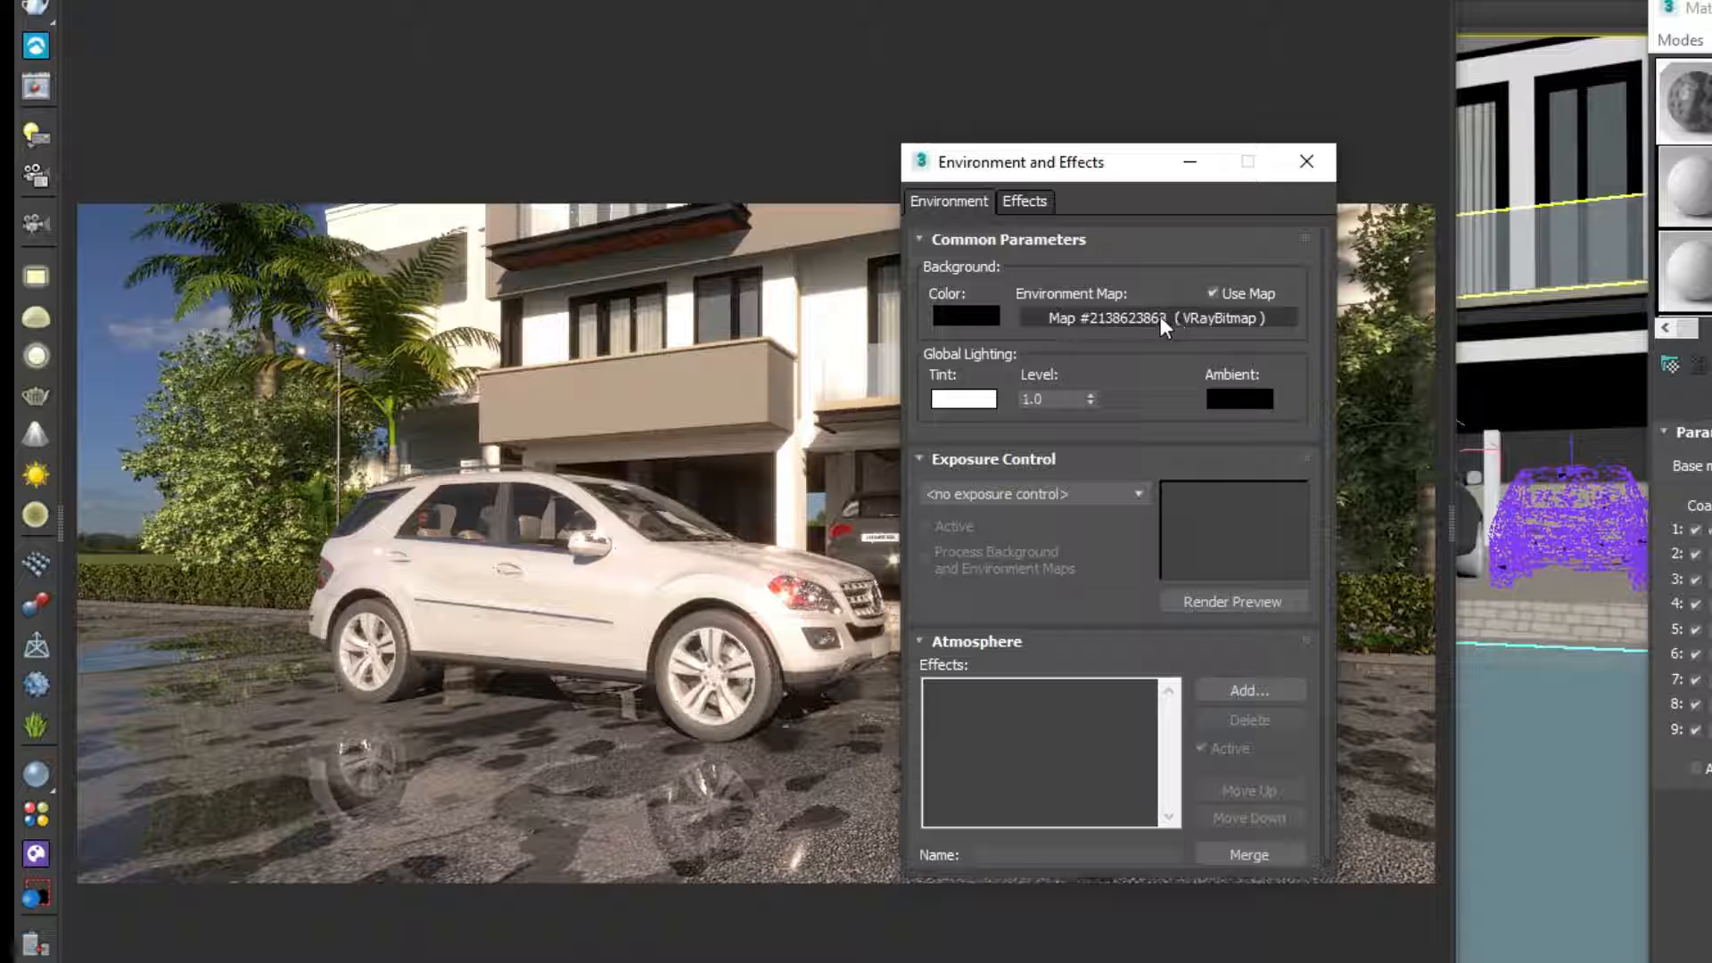
left_click_drag(1186, 323, 1686, 186)
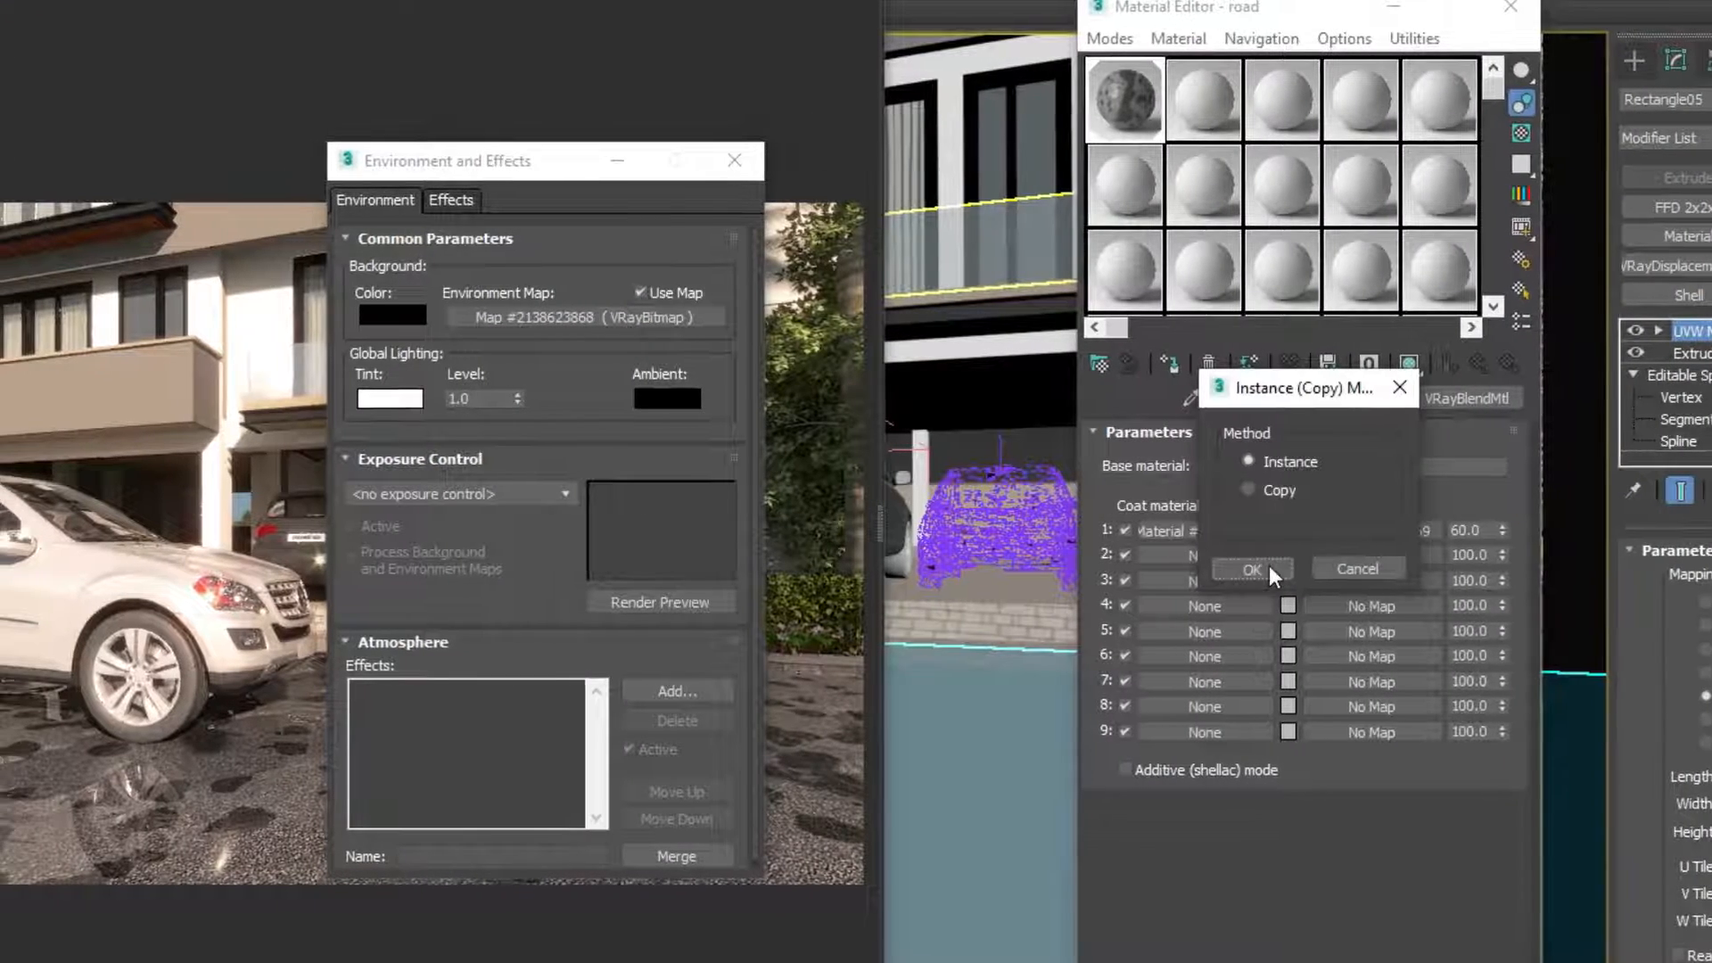
left_click(1252, 569)
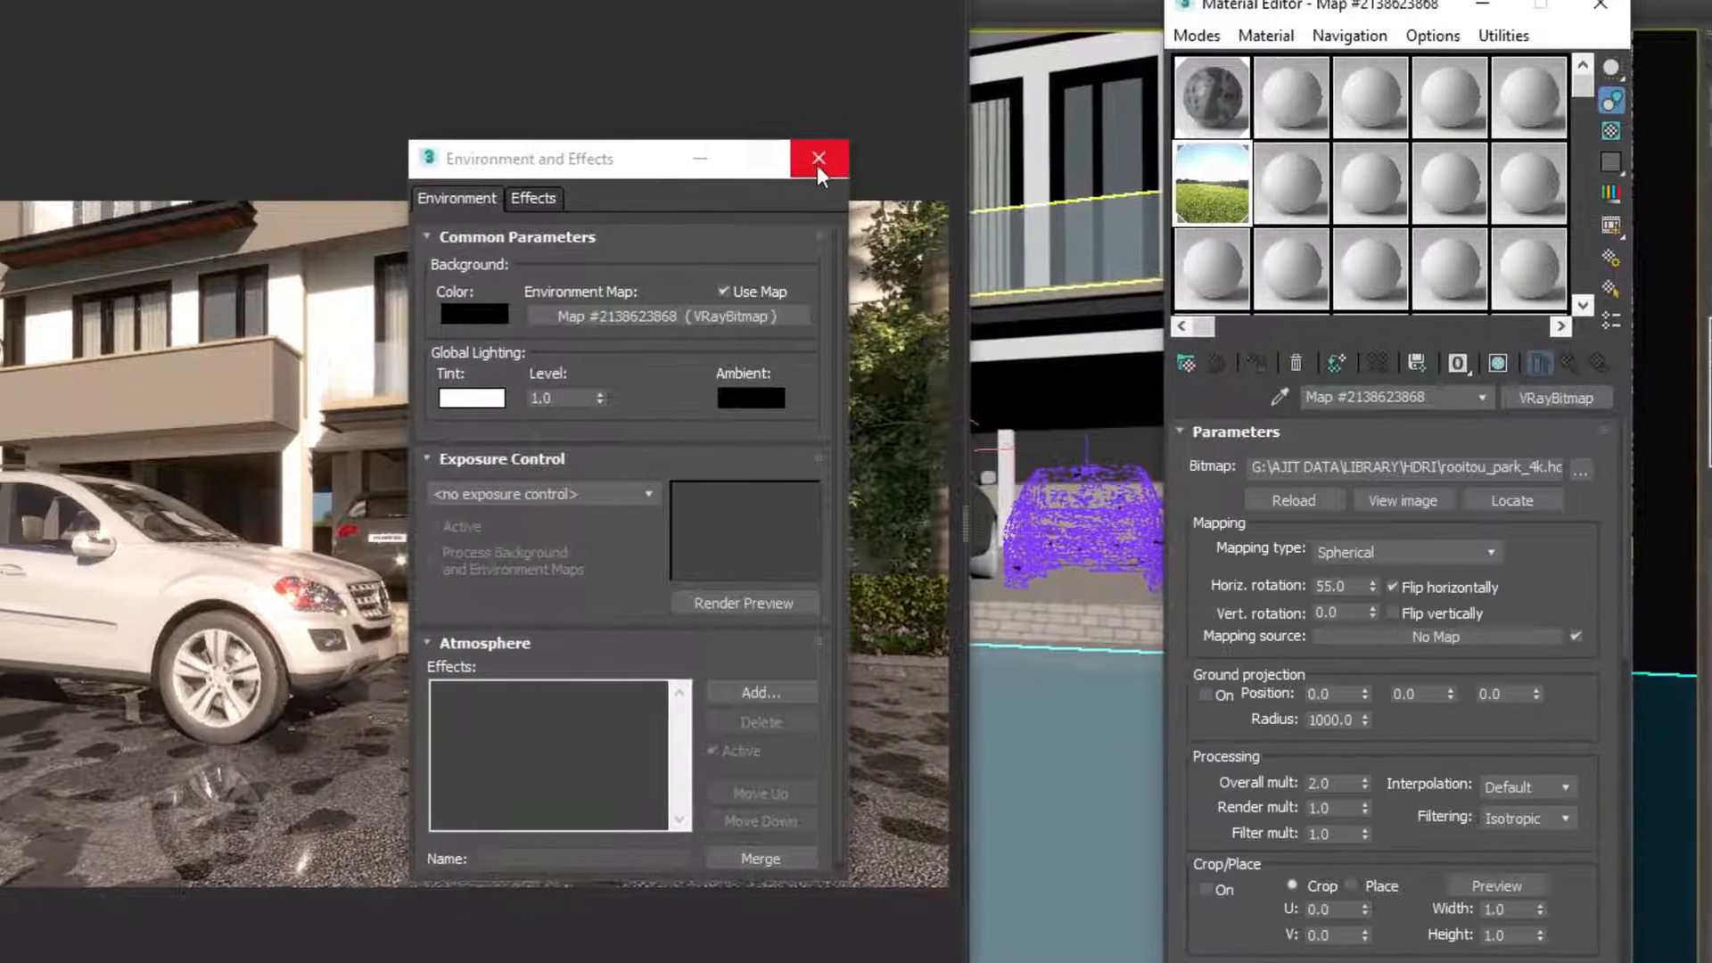
left_click(734, 160)
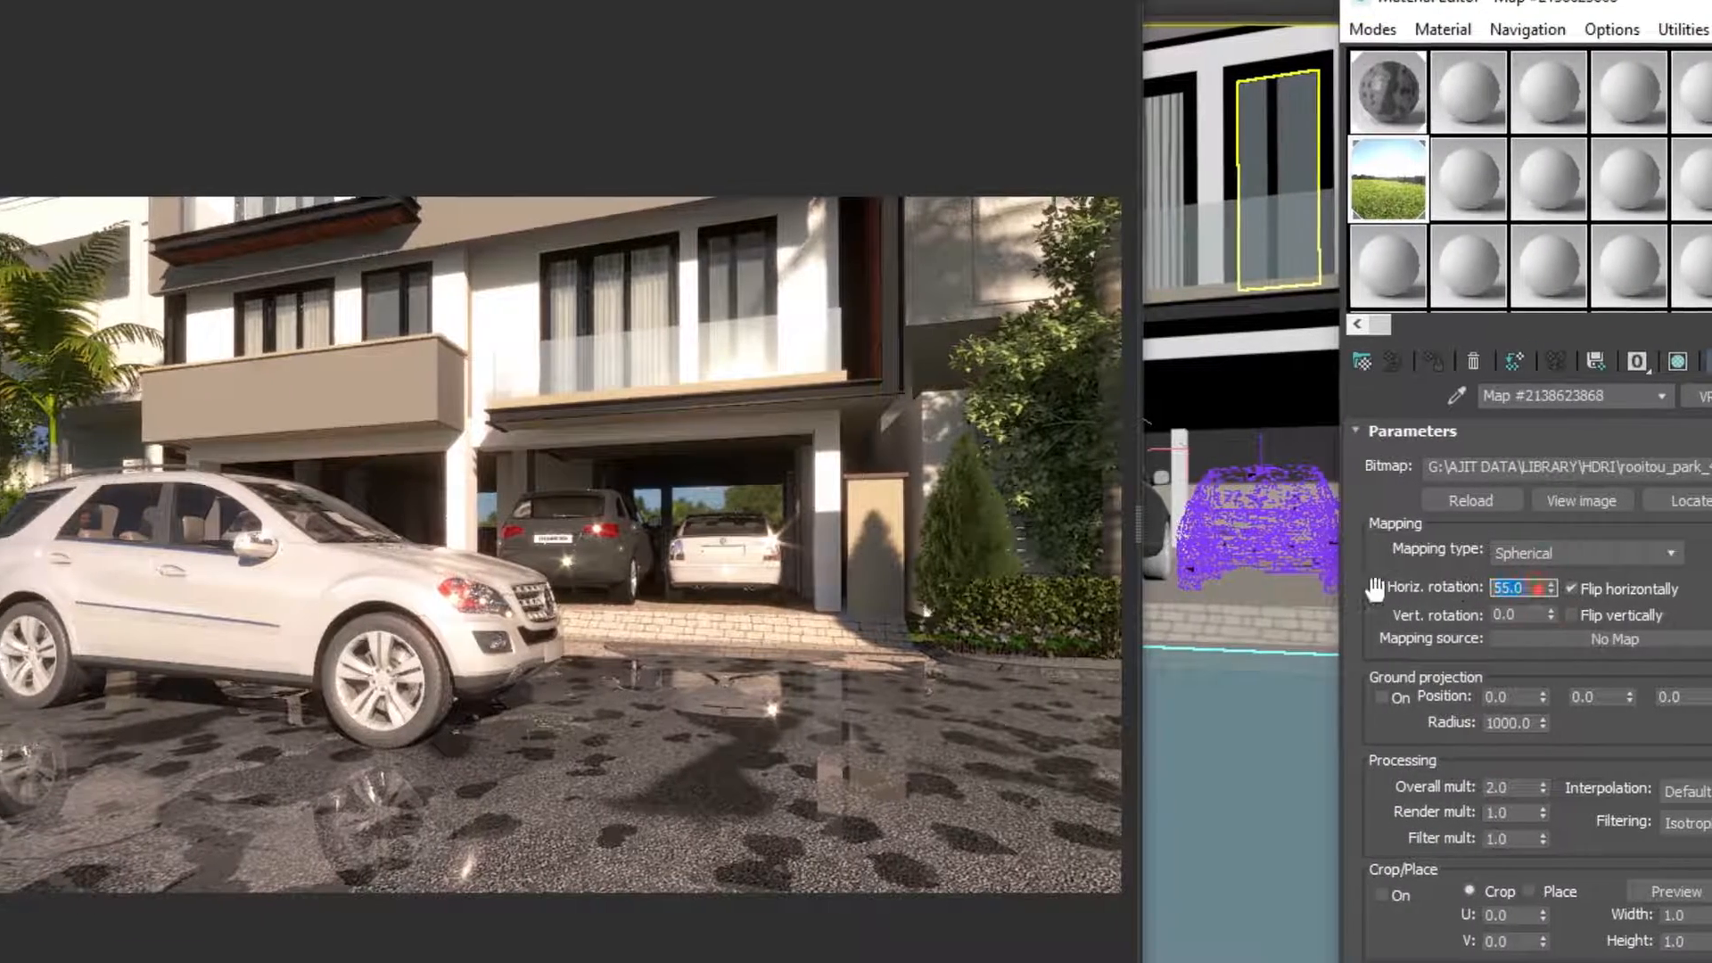
- Try horizontal rotations of 120 and 220 on the HDRI environment map to compare the puddle reflections
double_click(1509, 588)
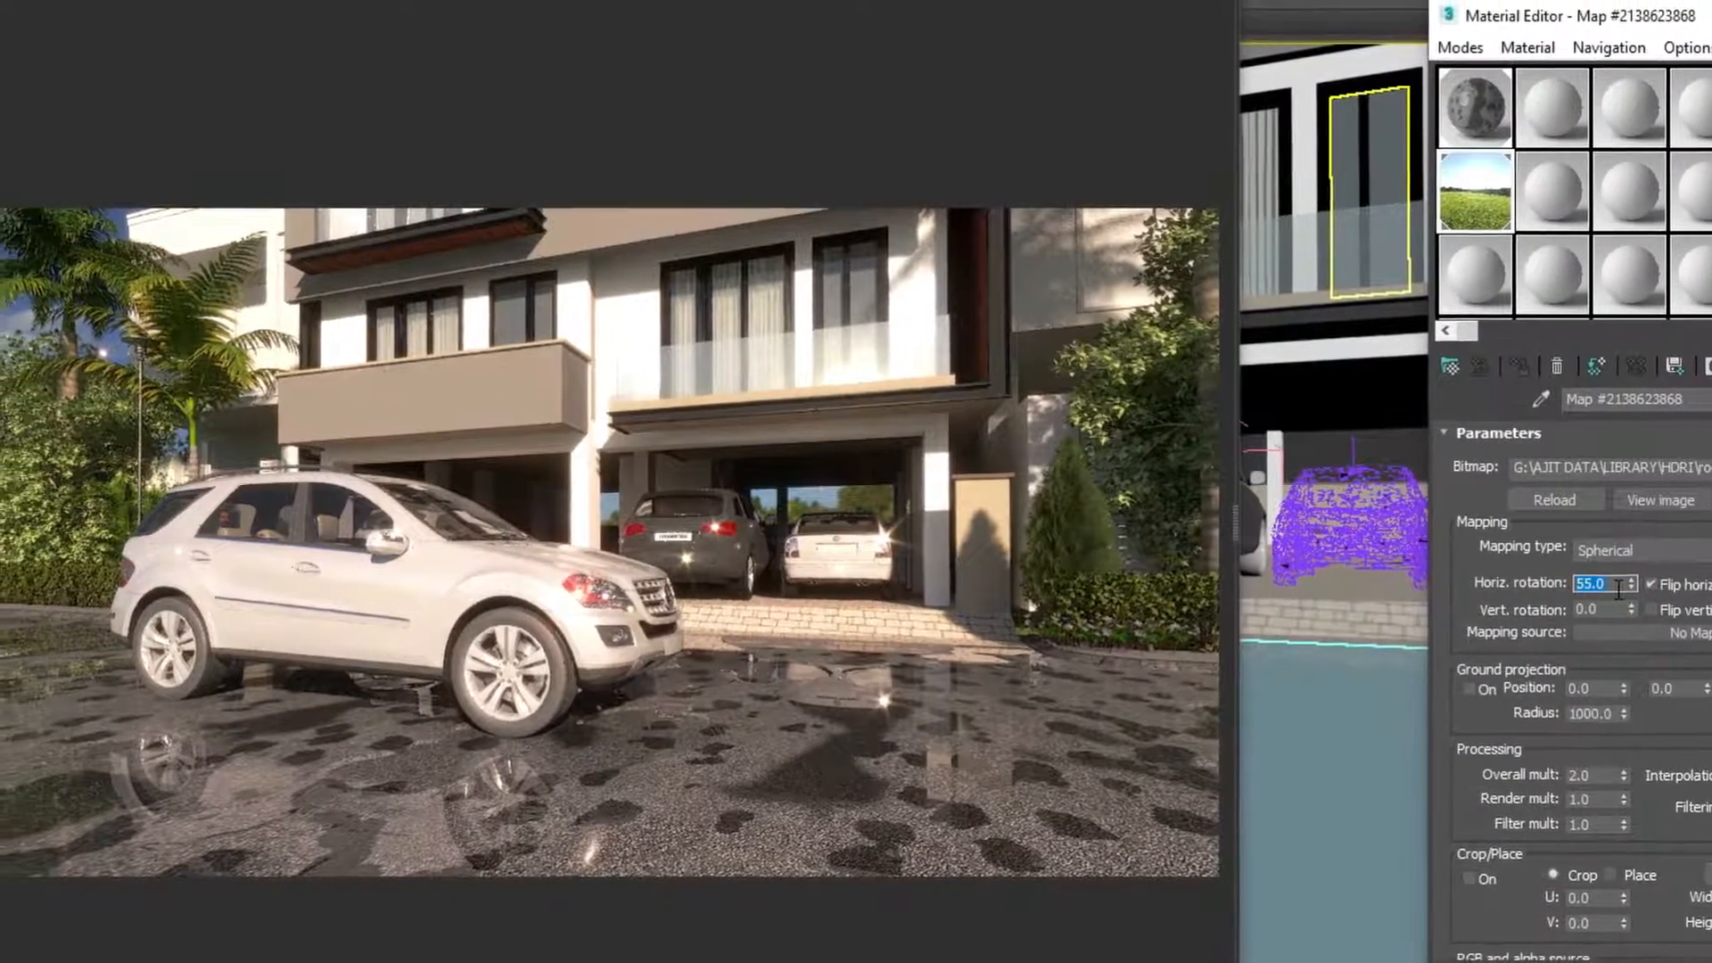
type("120")
key("Return")
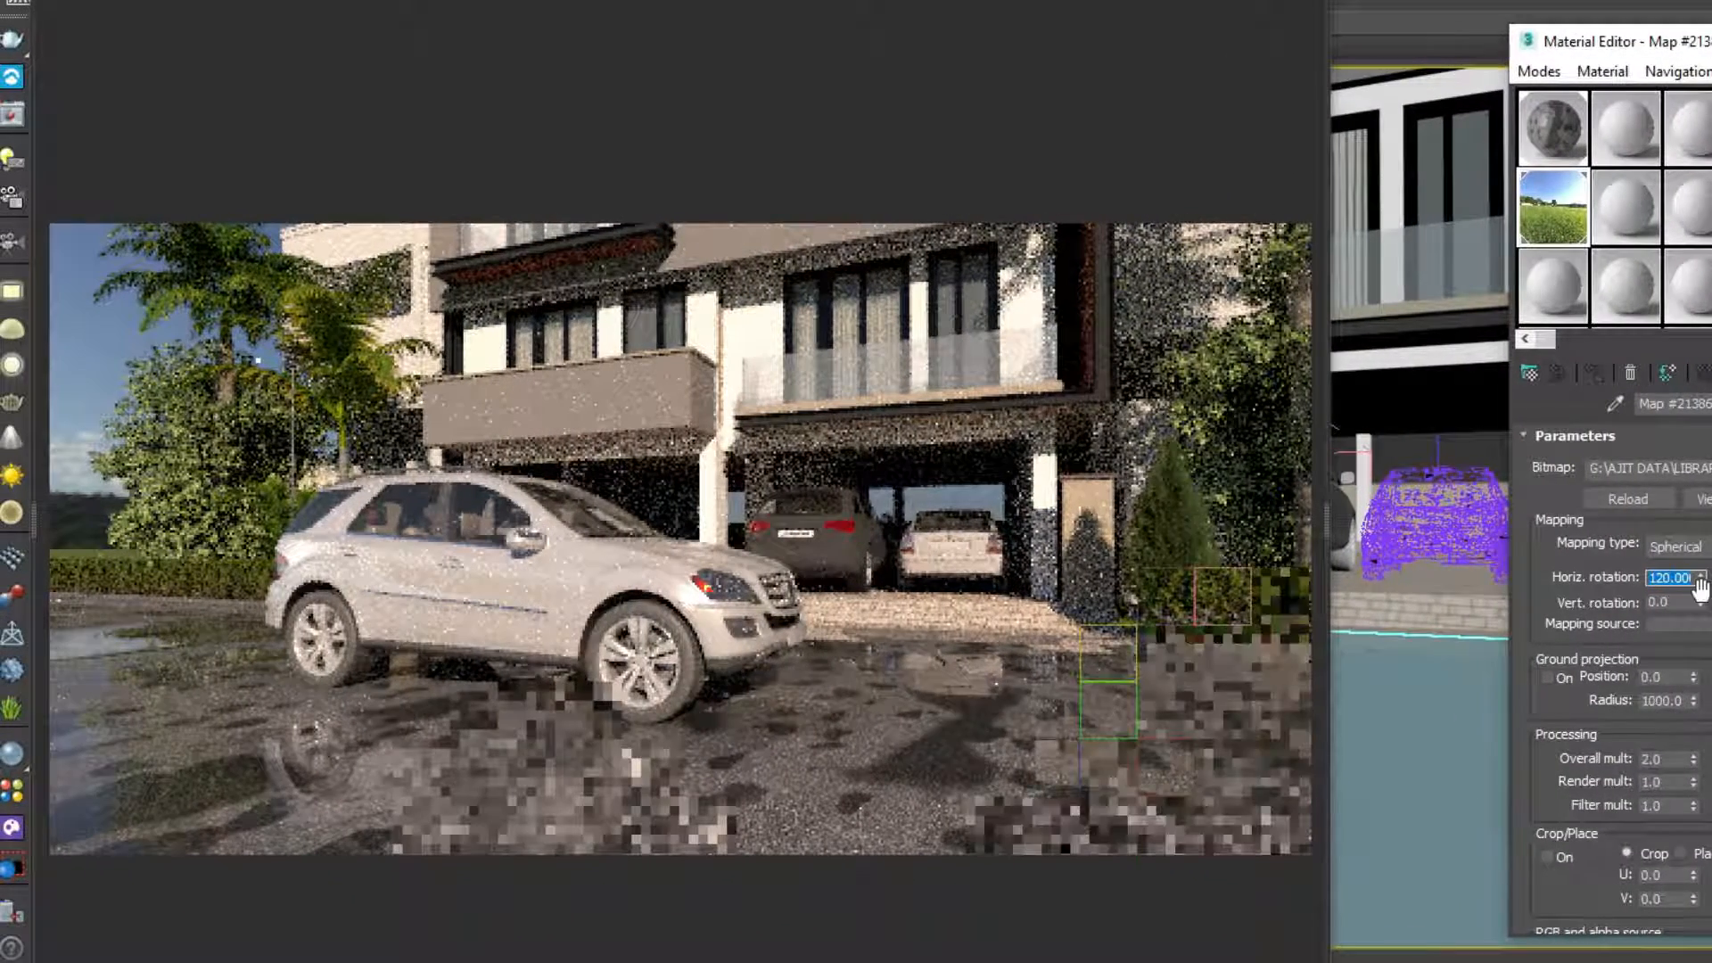
type("220")
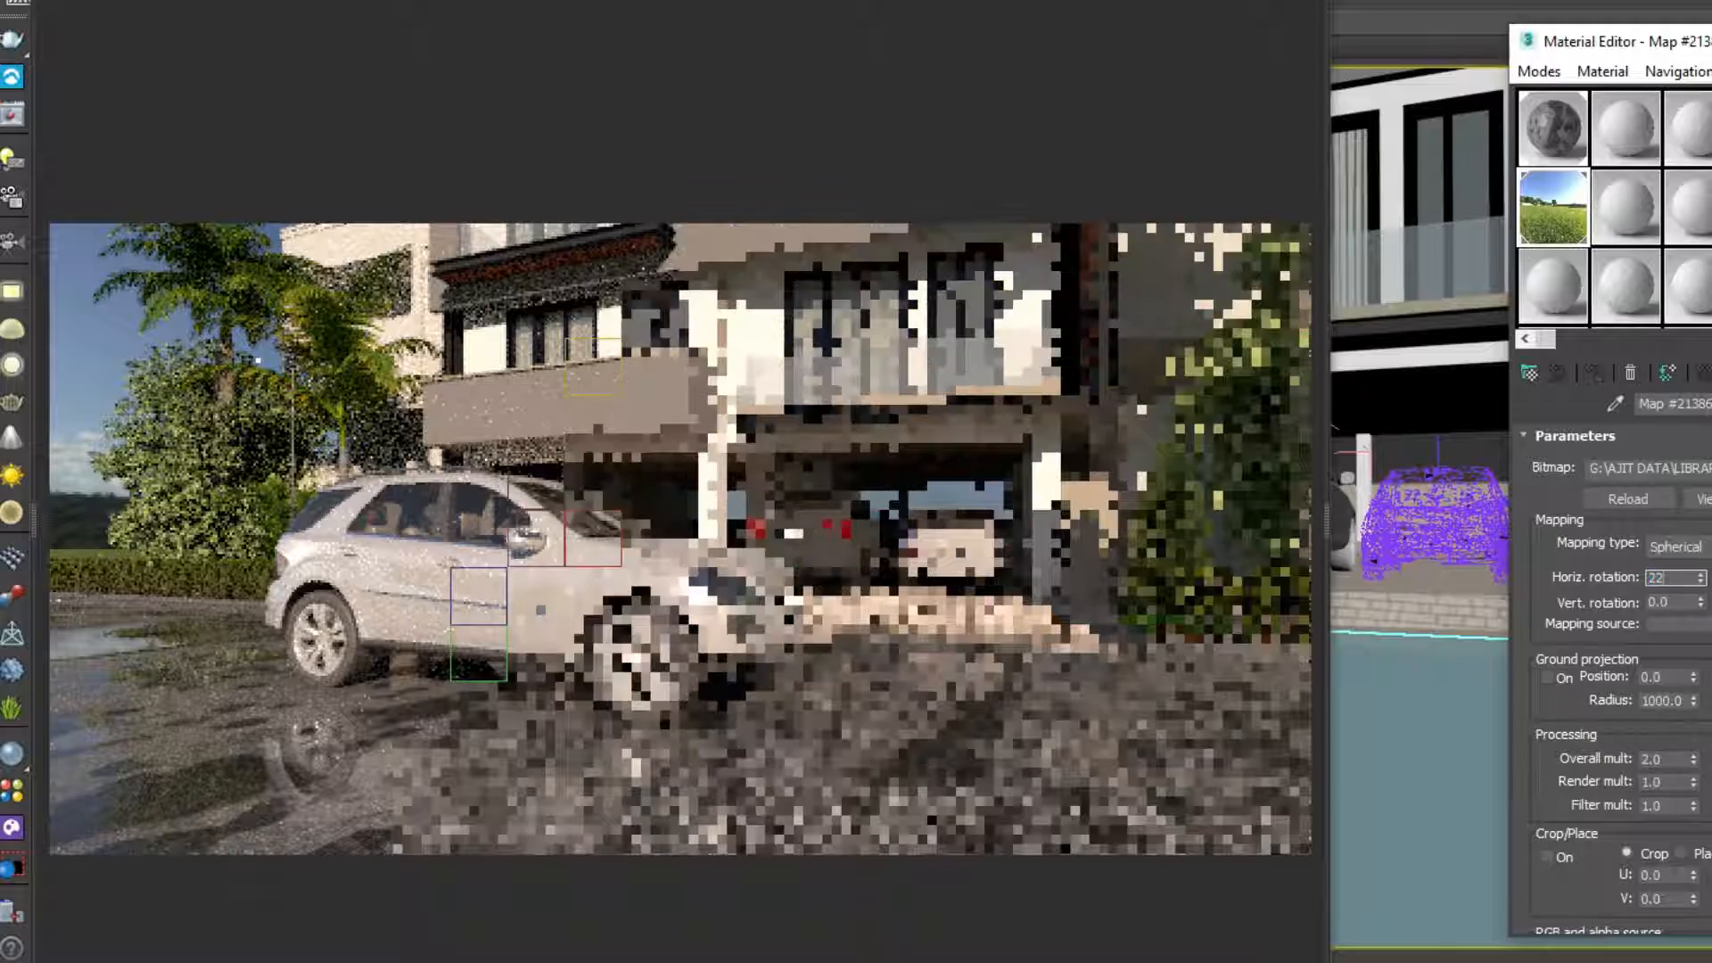
key("Return")
- Try a horizontal rotation of 275 on the environment map, and set it to 0
left_click_drag(1701, 576, 1703, 563)
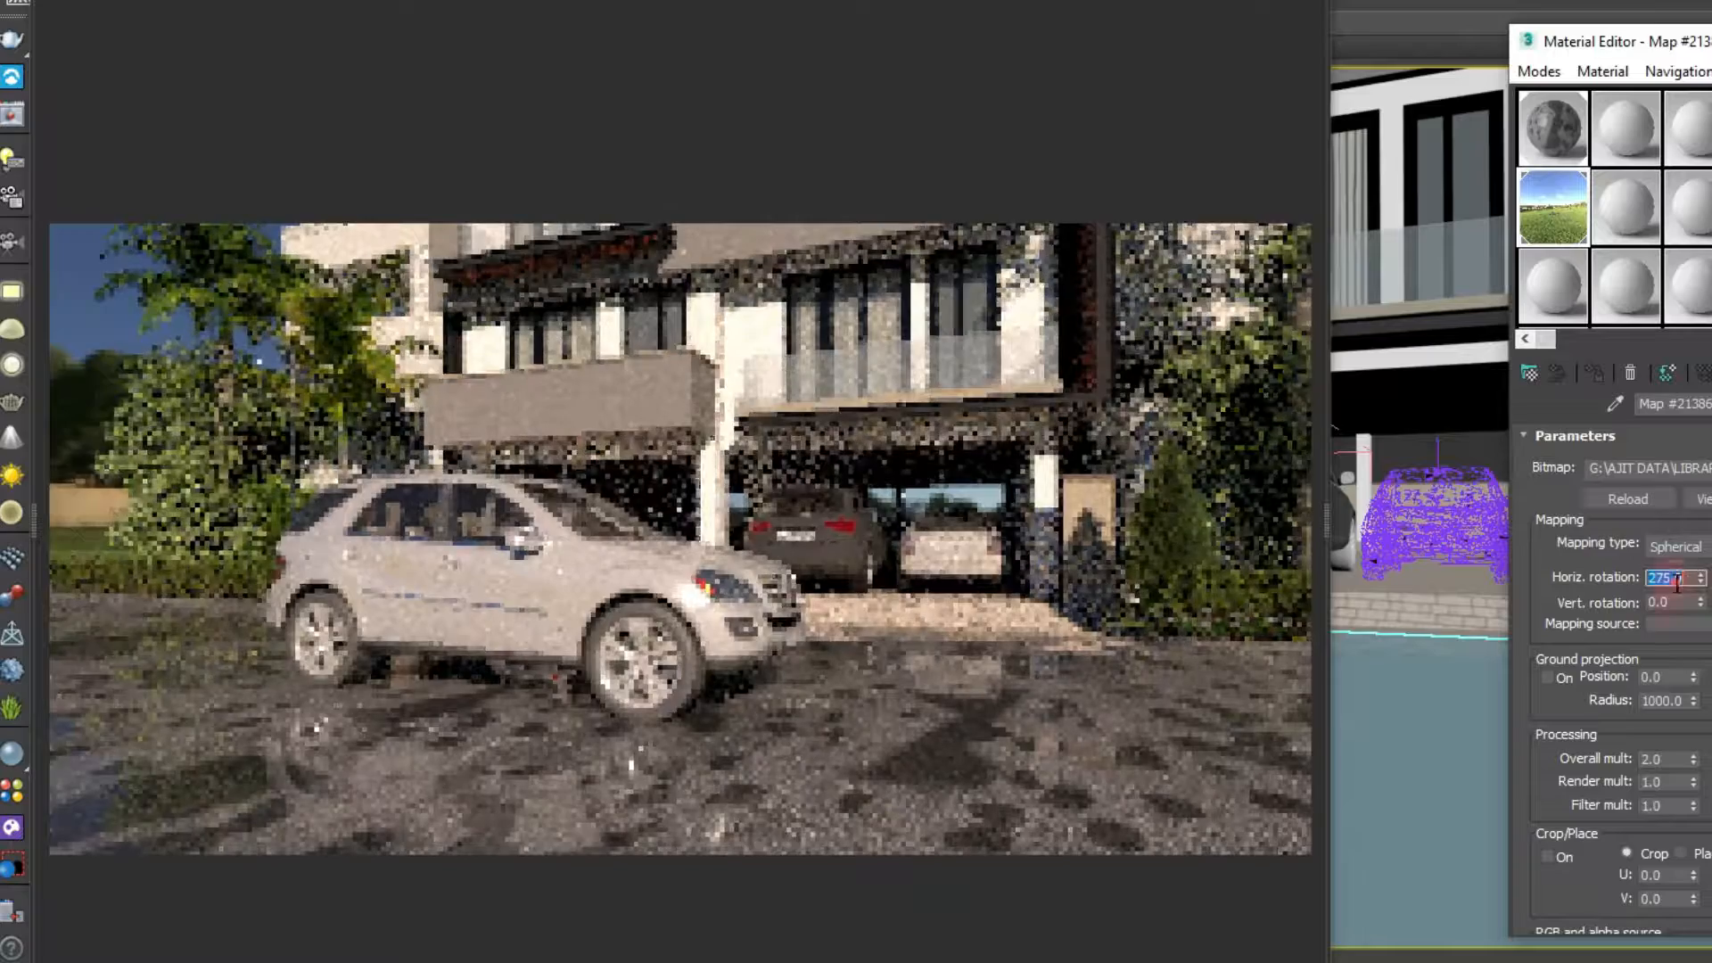
left_click(1677, 580)
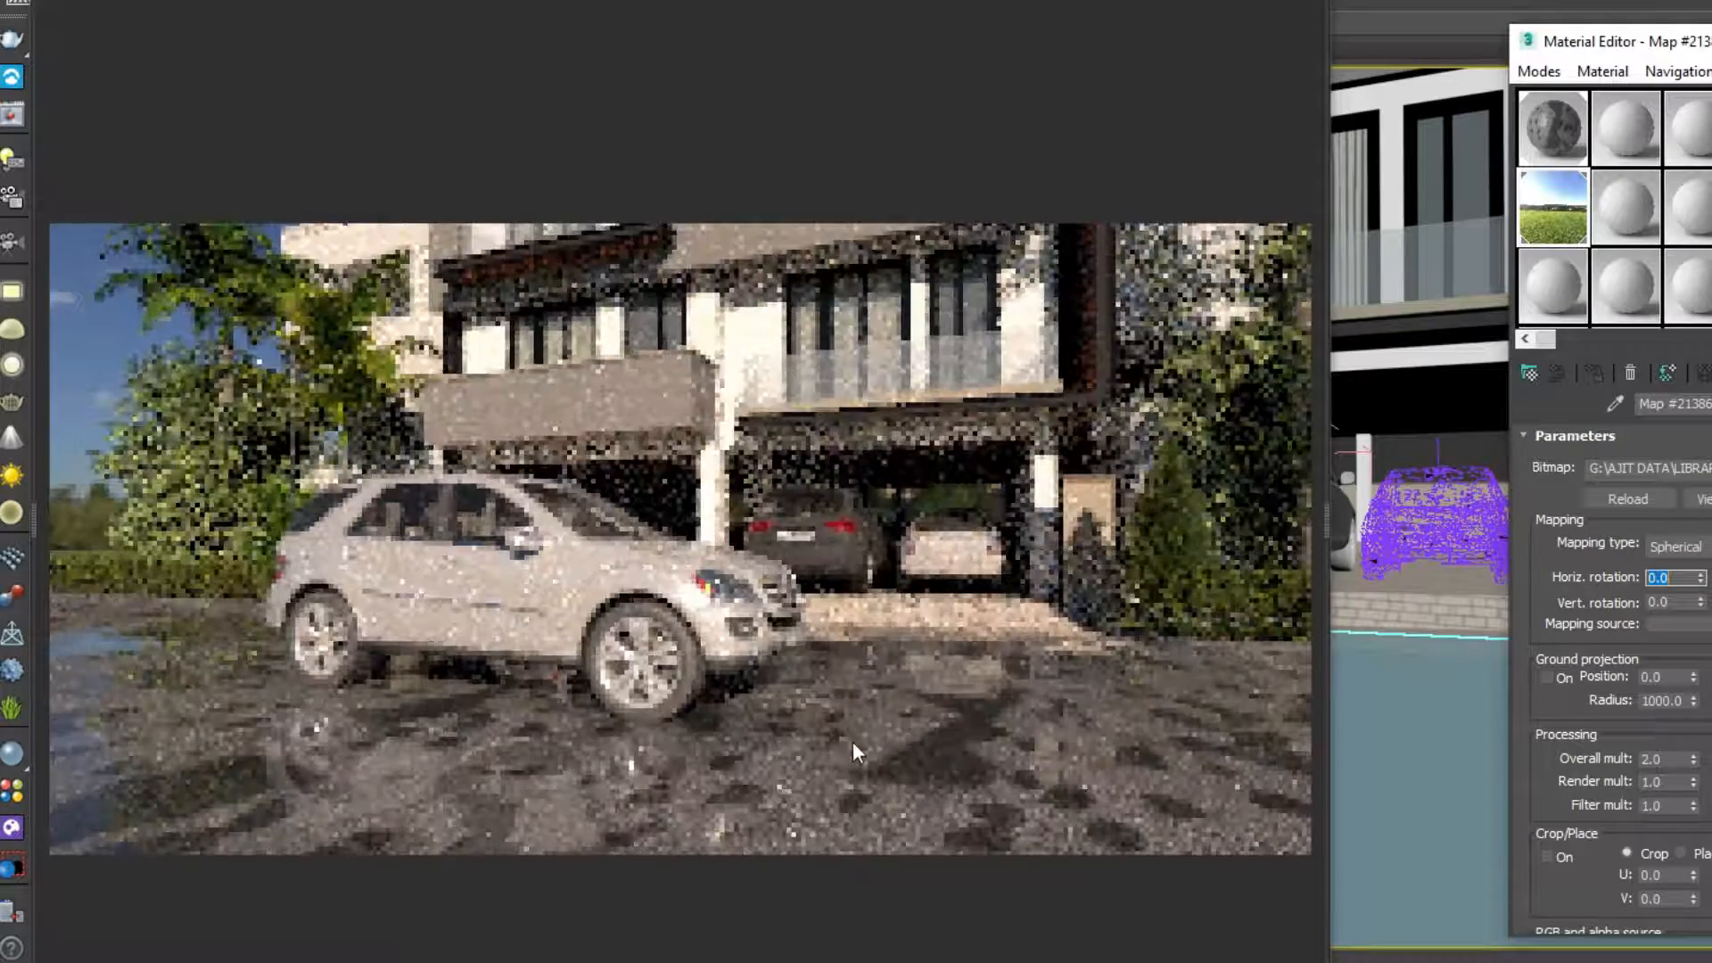
left_click_drag(1704, 581, 1703, 589)
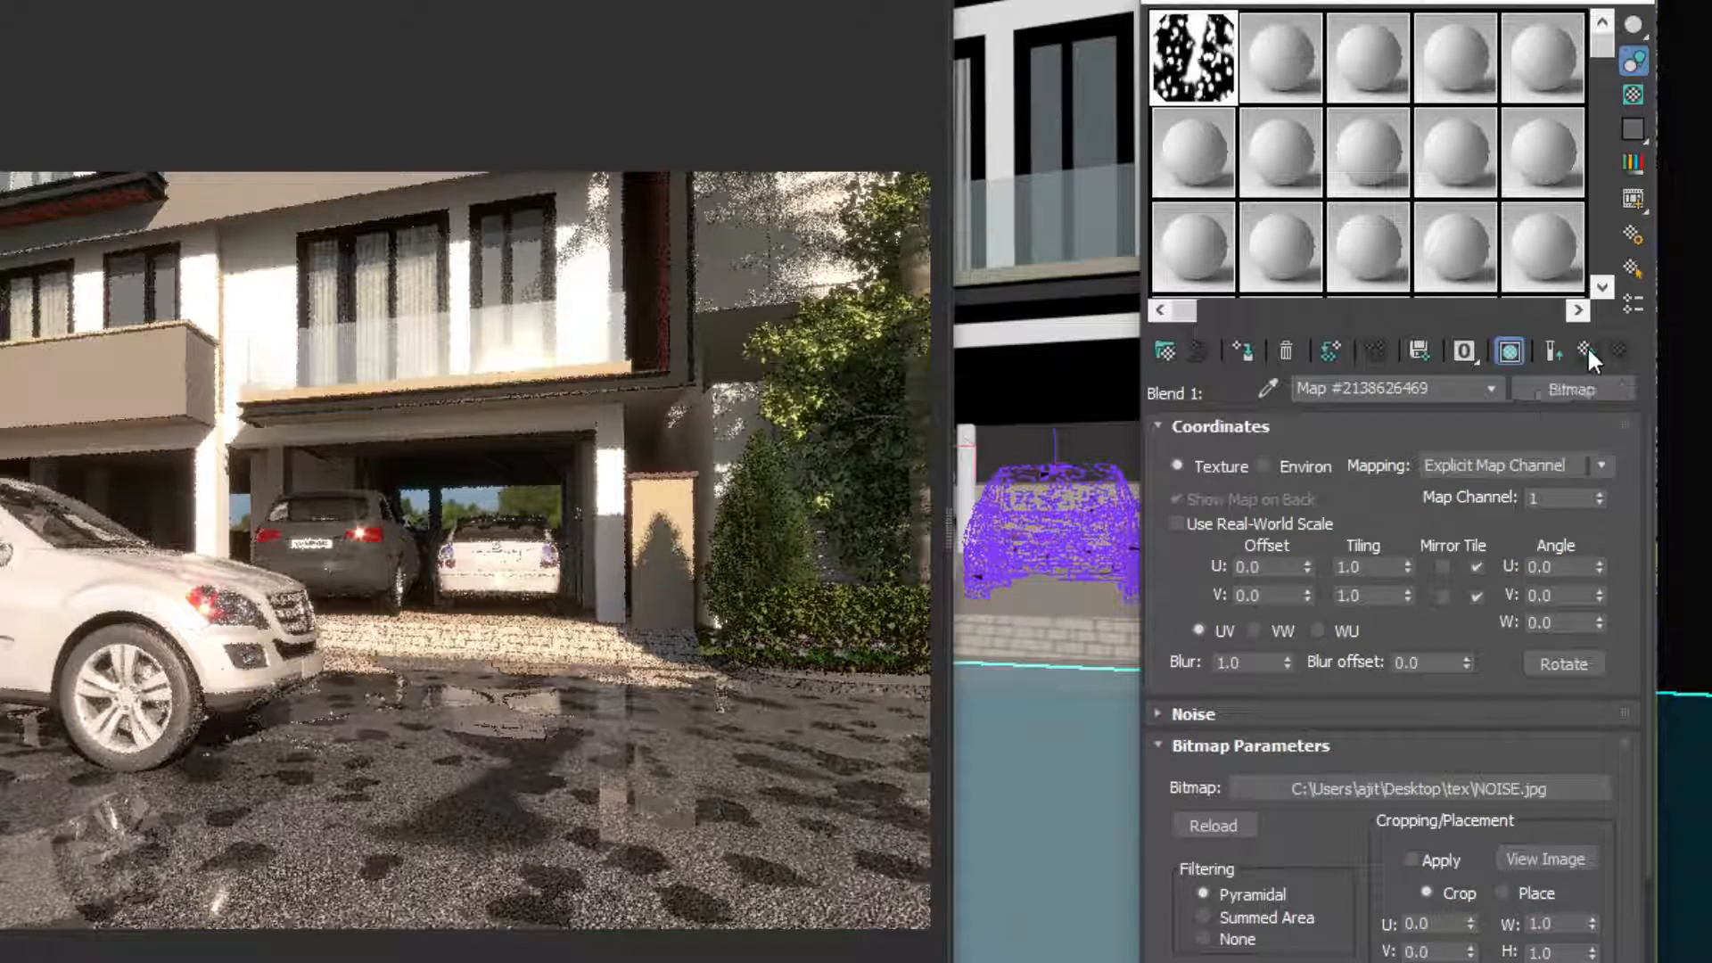
- Review the ASPHALT 4.JPG diffuse map of the blend's base road material and return to the base material
left_click(1586, 350)
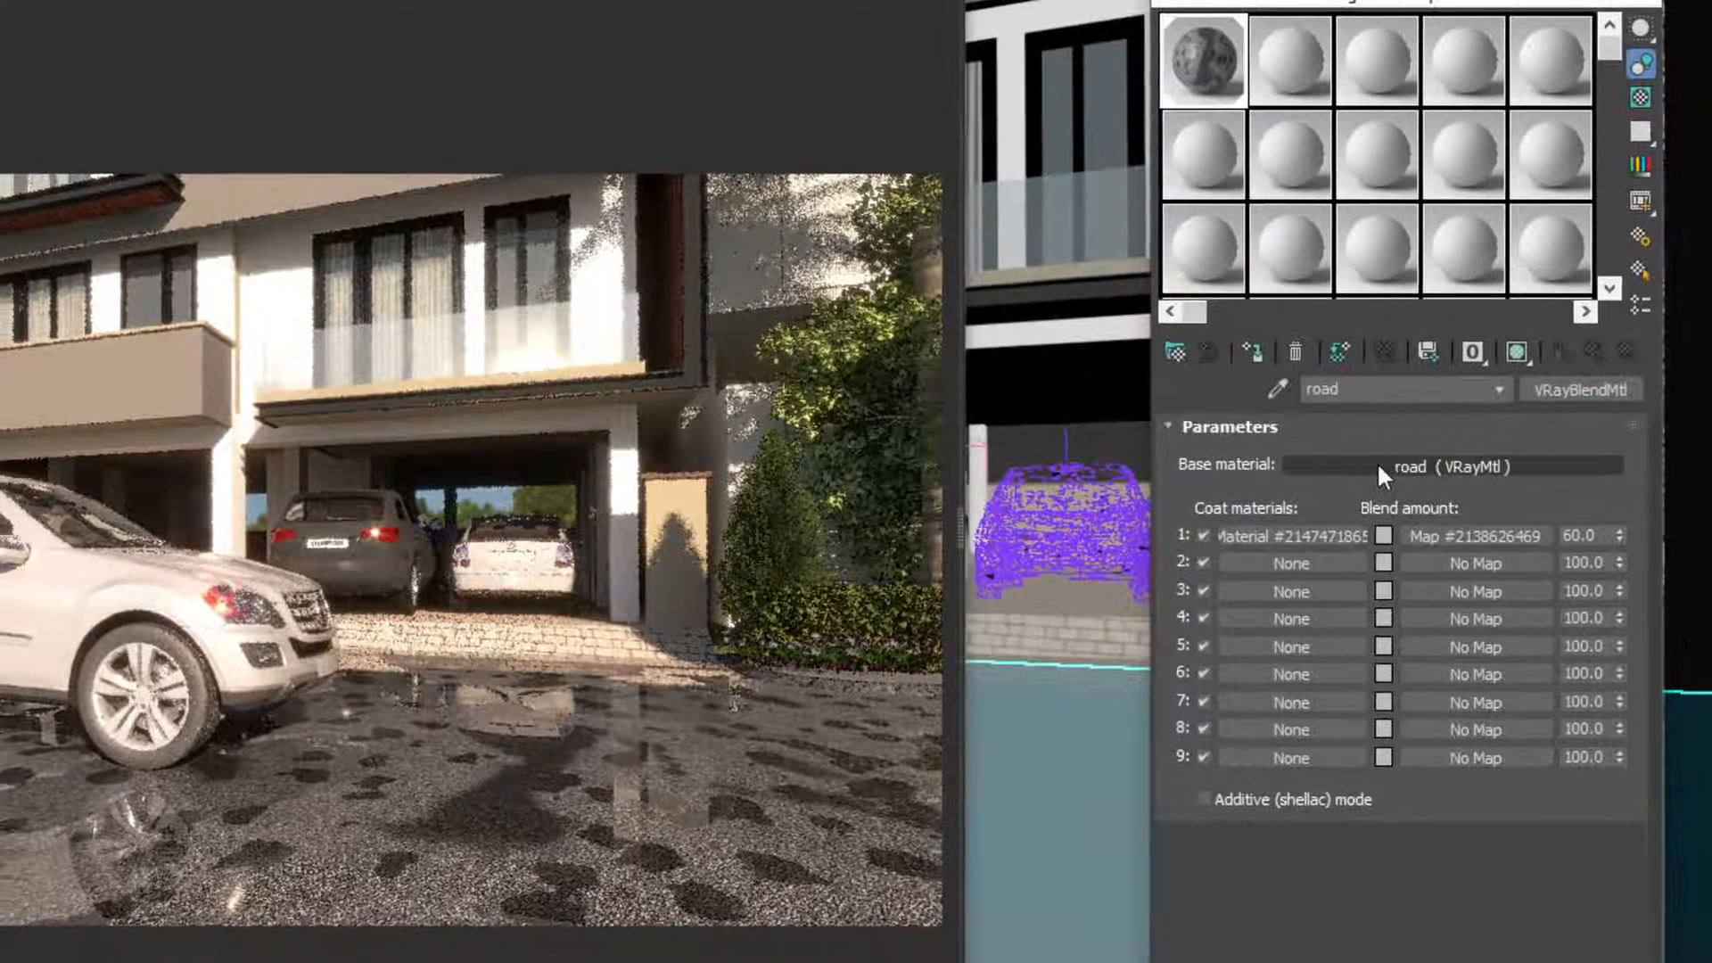
left_click(1471, 465)
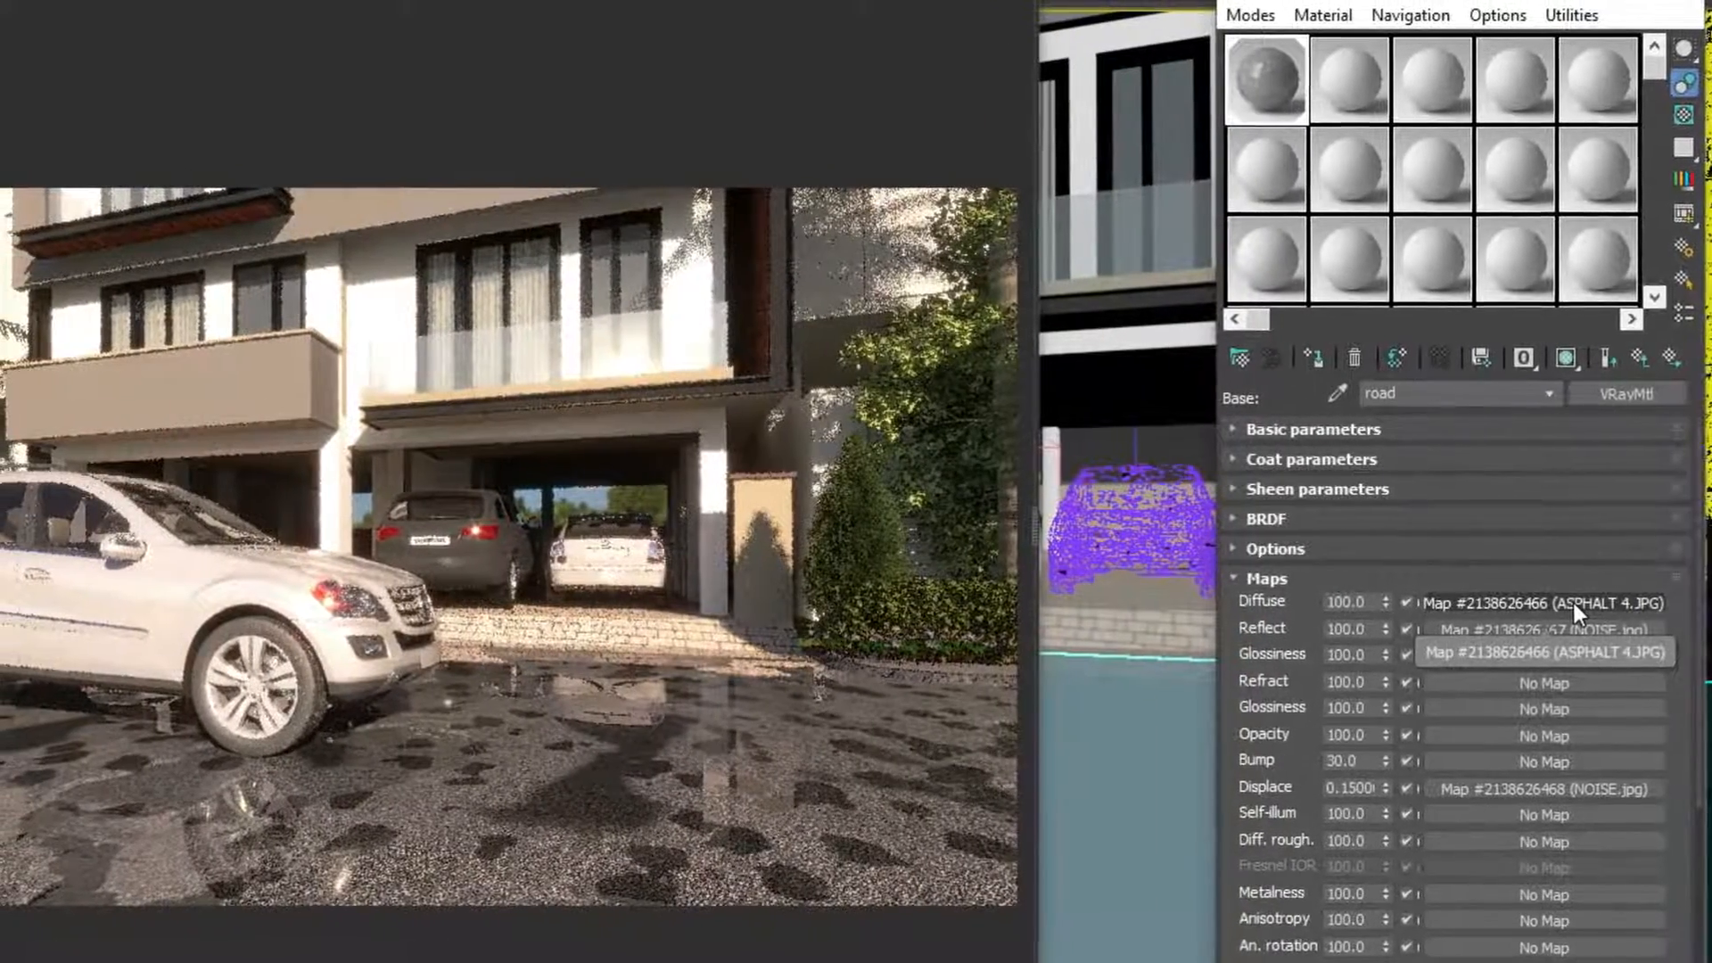
left_click(1562, 604)
left_click(1621, 839)
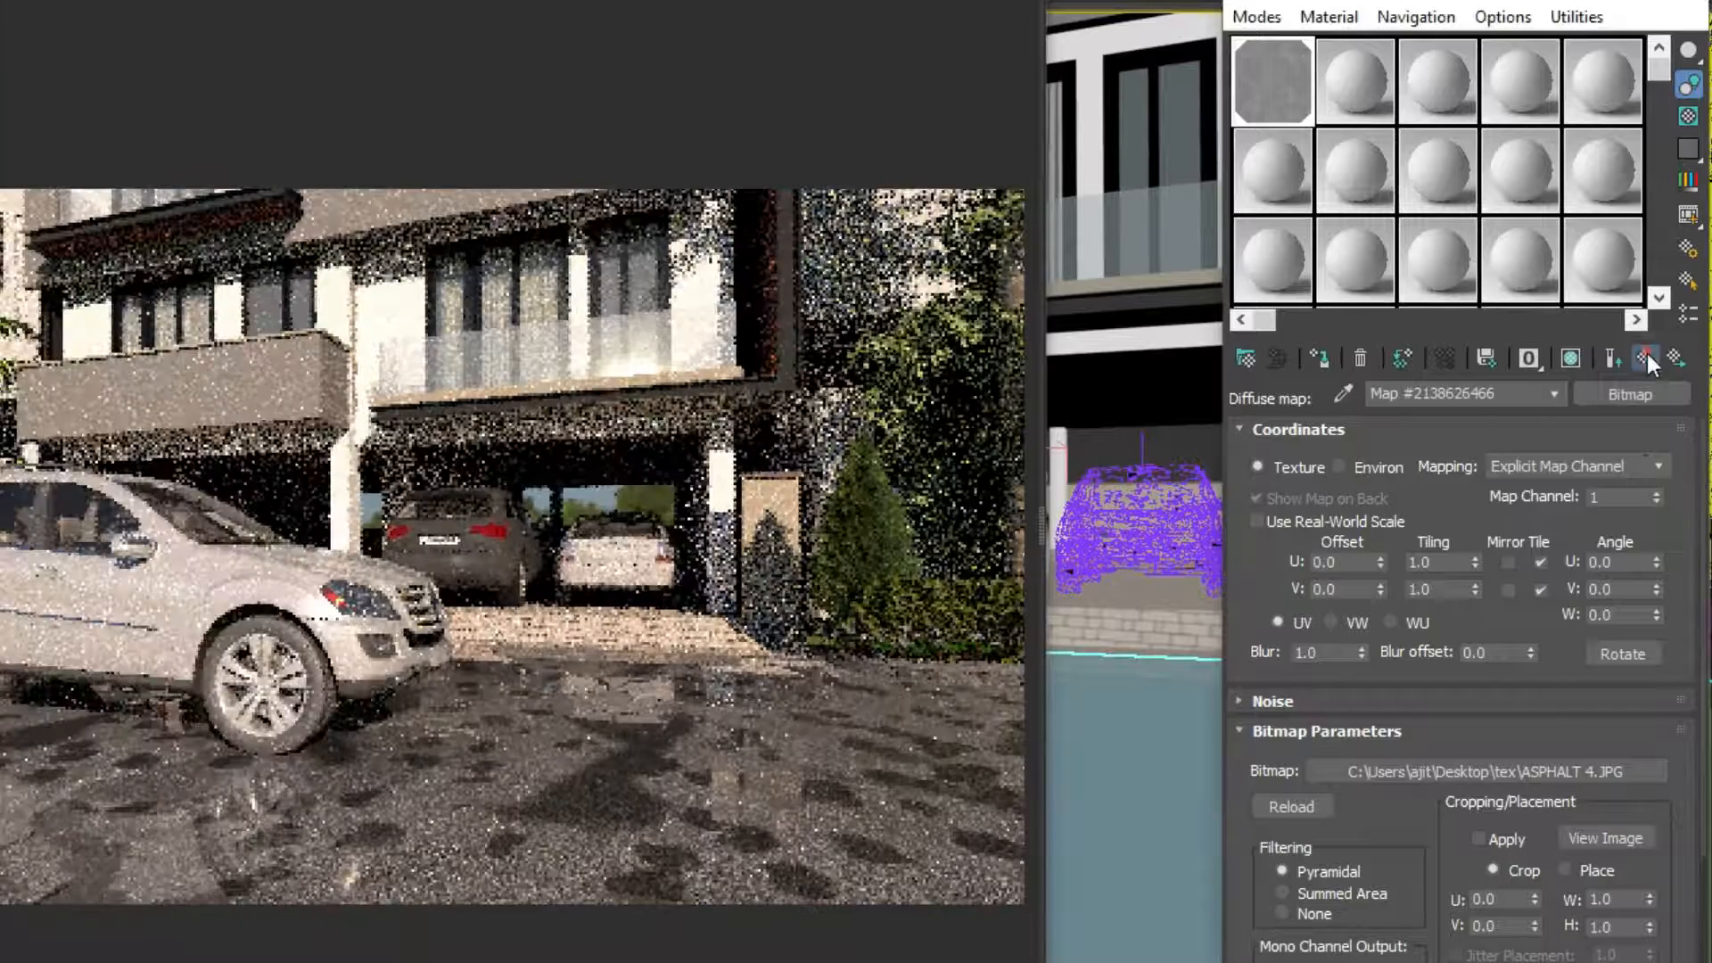
left_click(1646, 358)
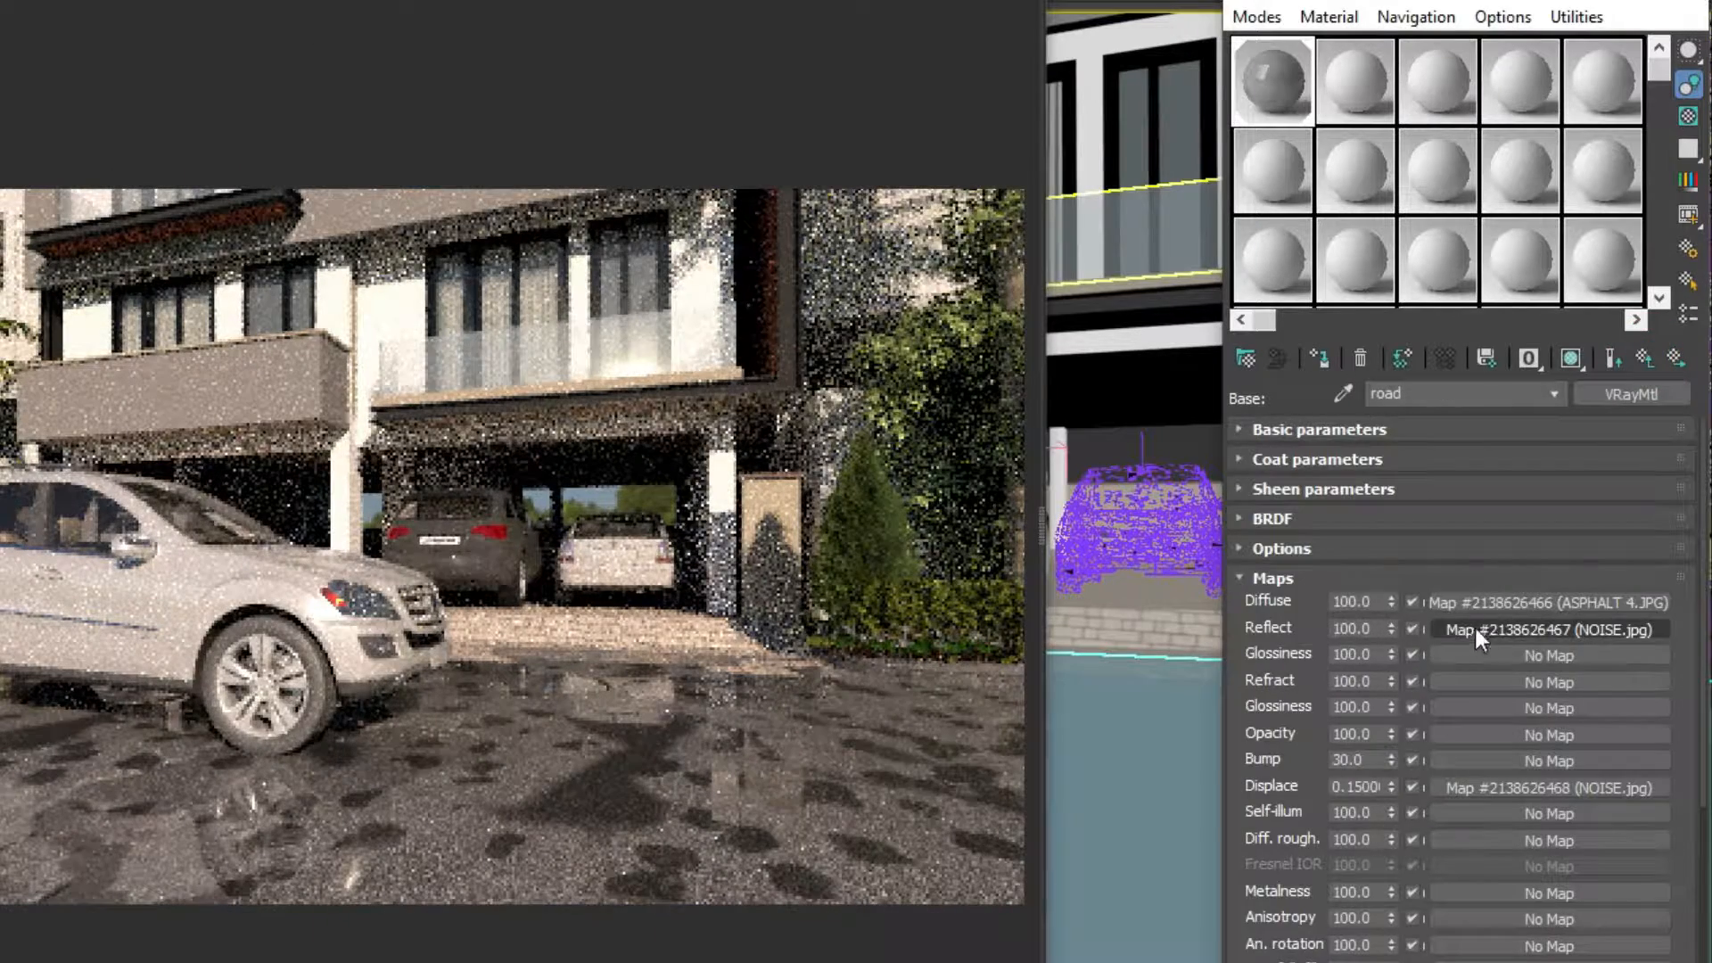
- Review the base material's NOISE.jpg reflect map and return to the blend material's coat settings
left_click(1484, 627)
left_click(1592, 838)
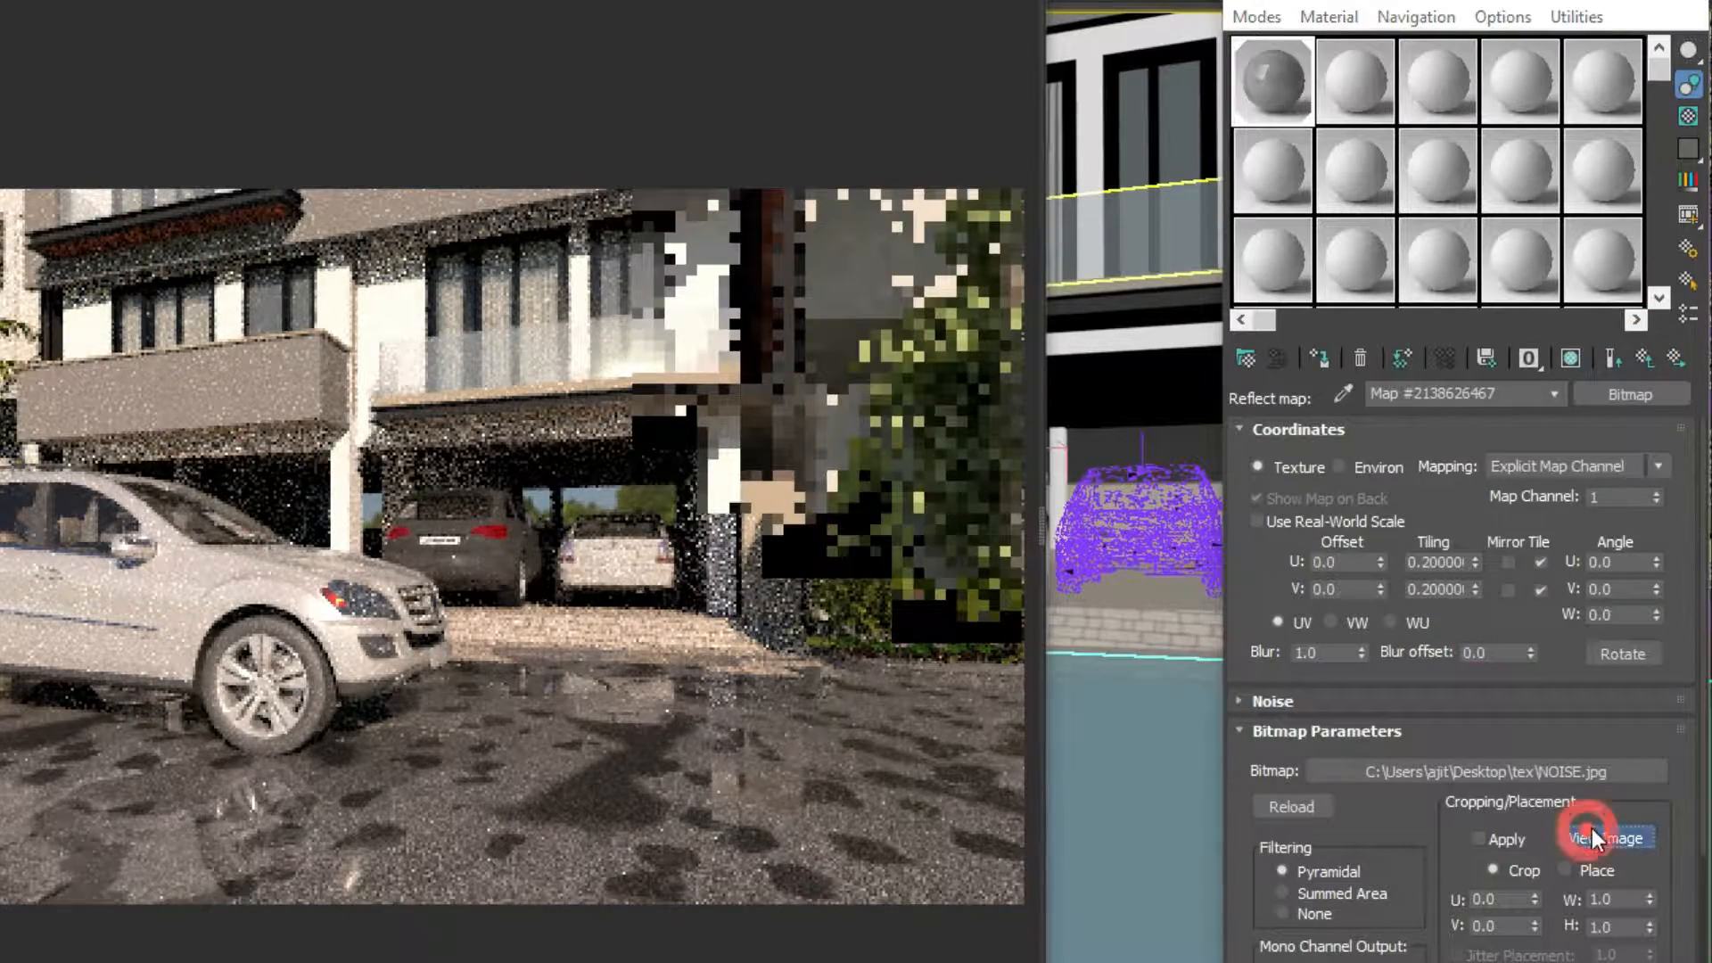
key("Escape")
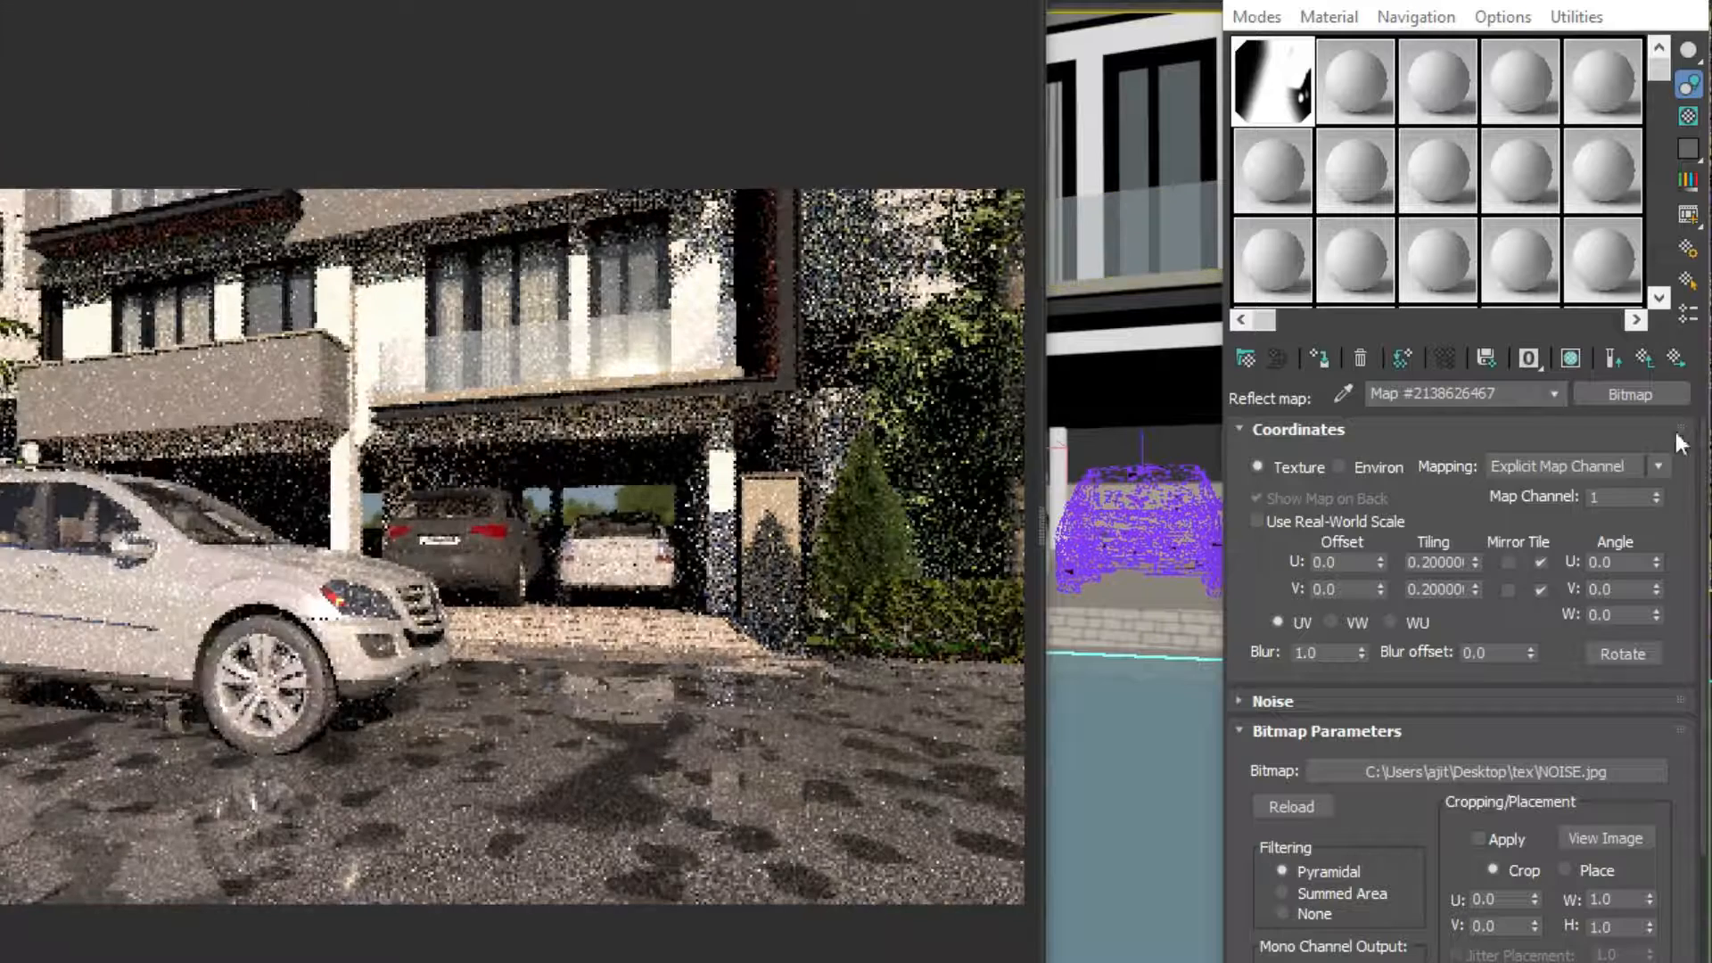
left_click(1613, 358)
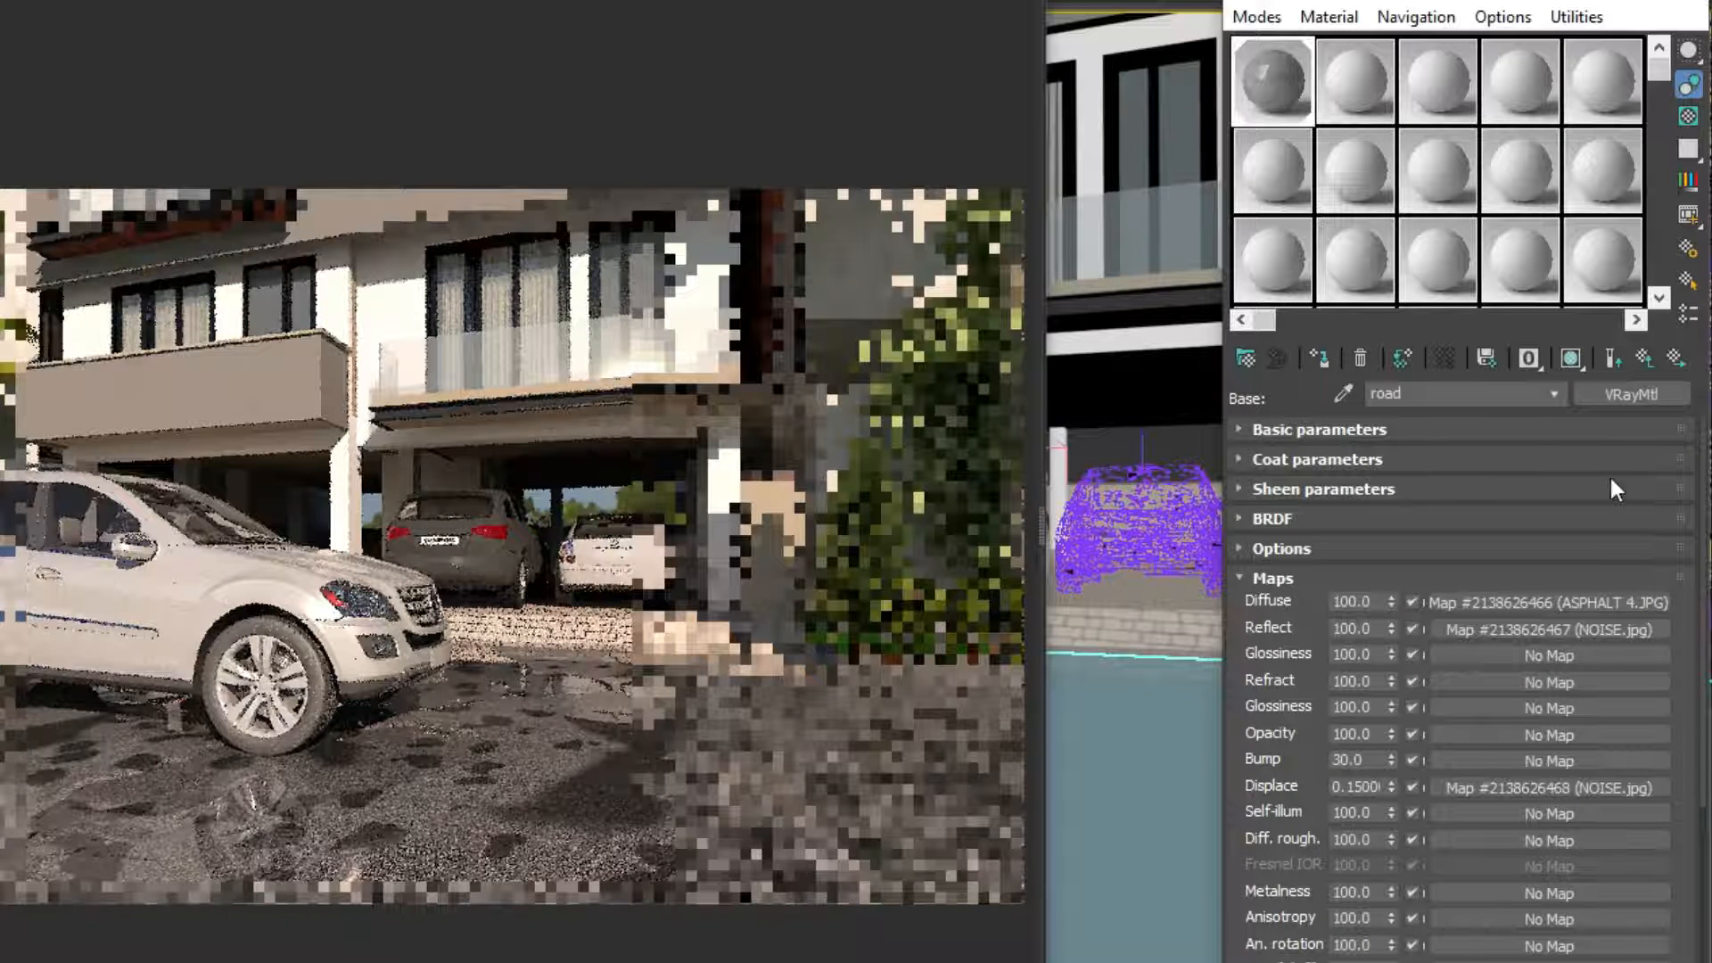
left_click(1643, 358)
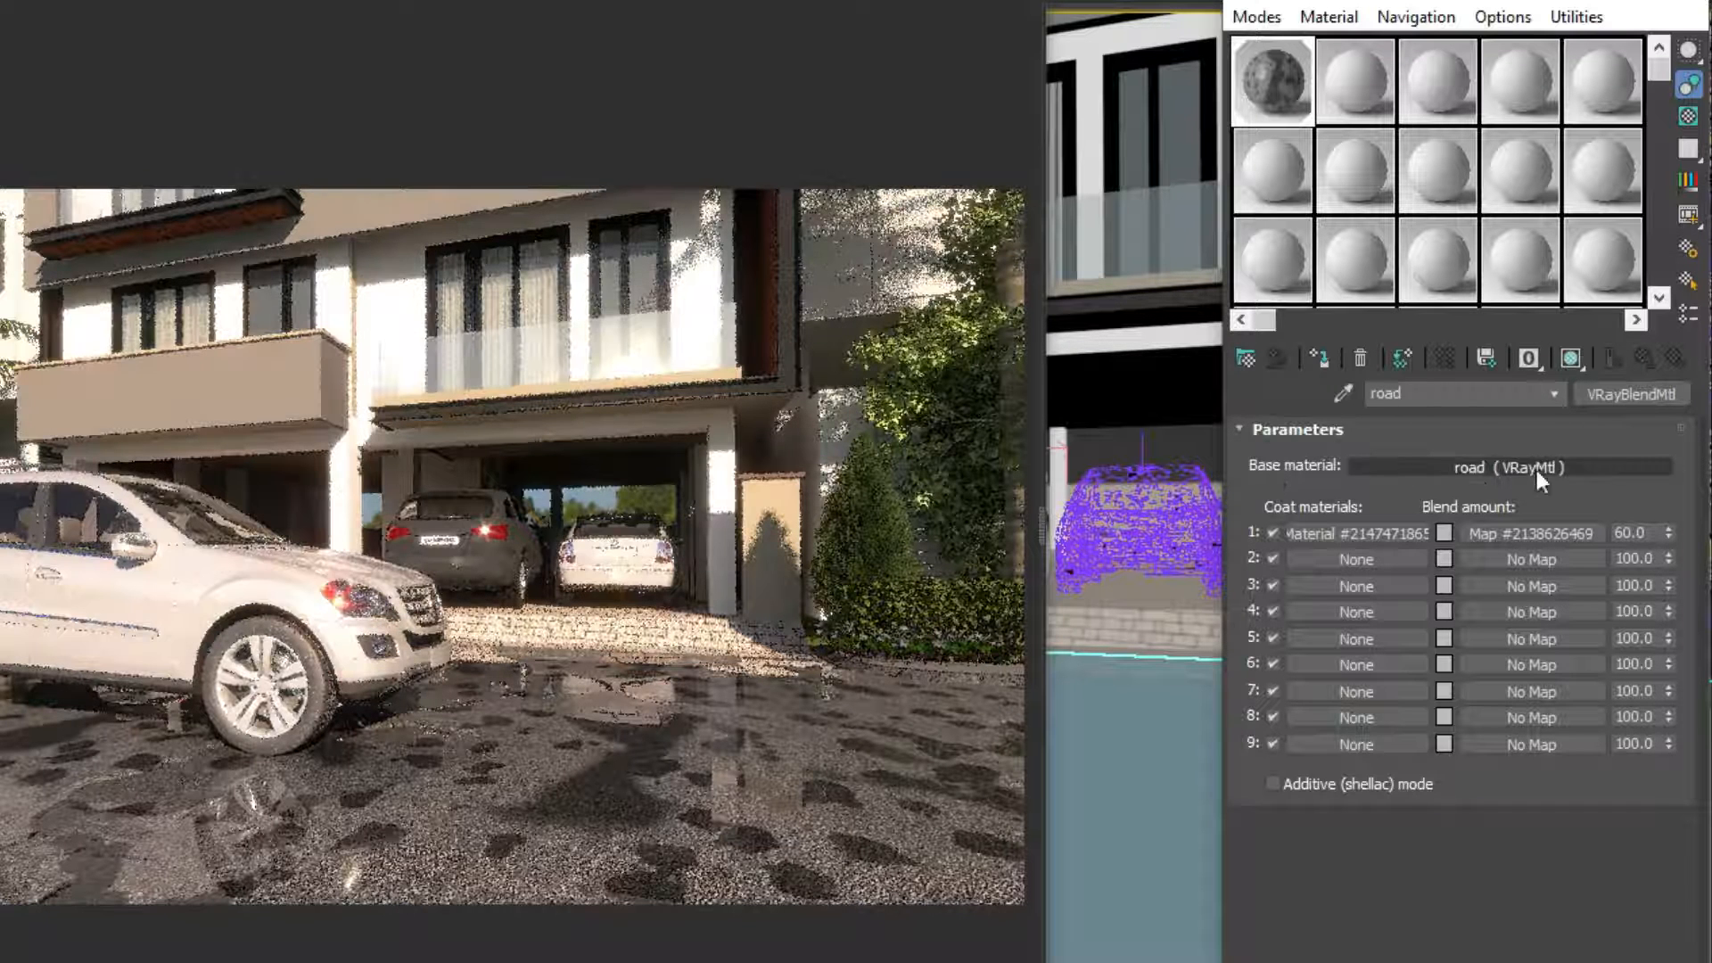
left_click_drag(1373, 533, 1288, 517)
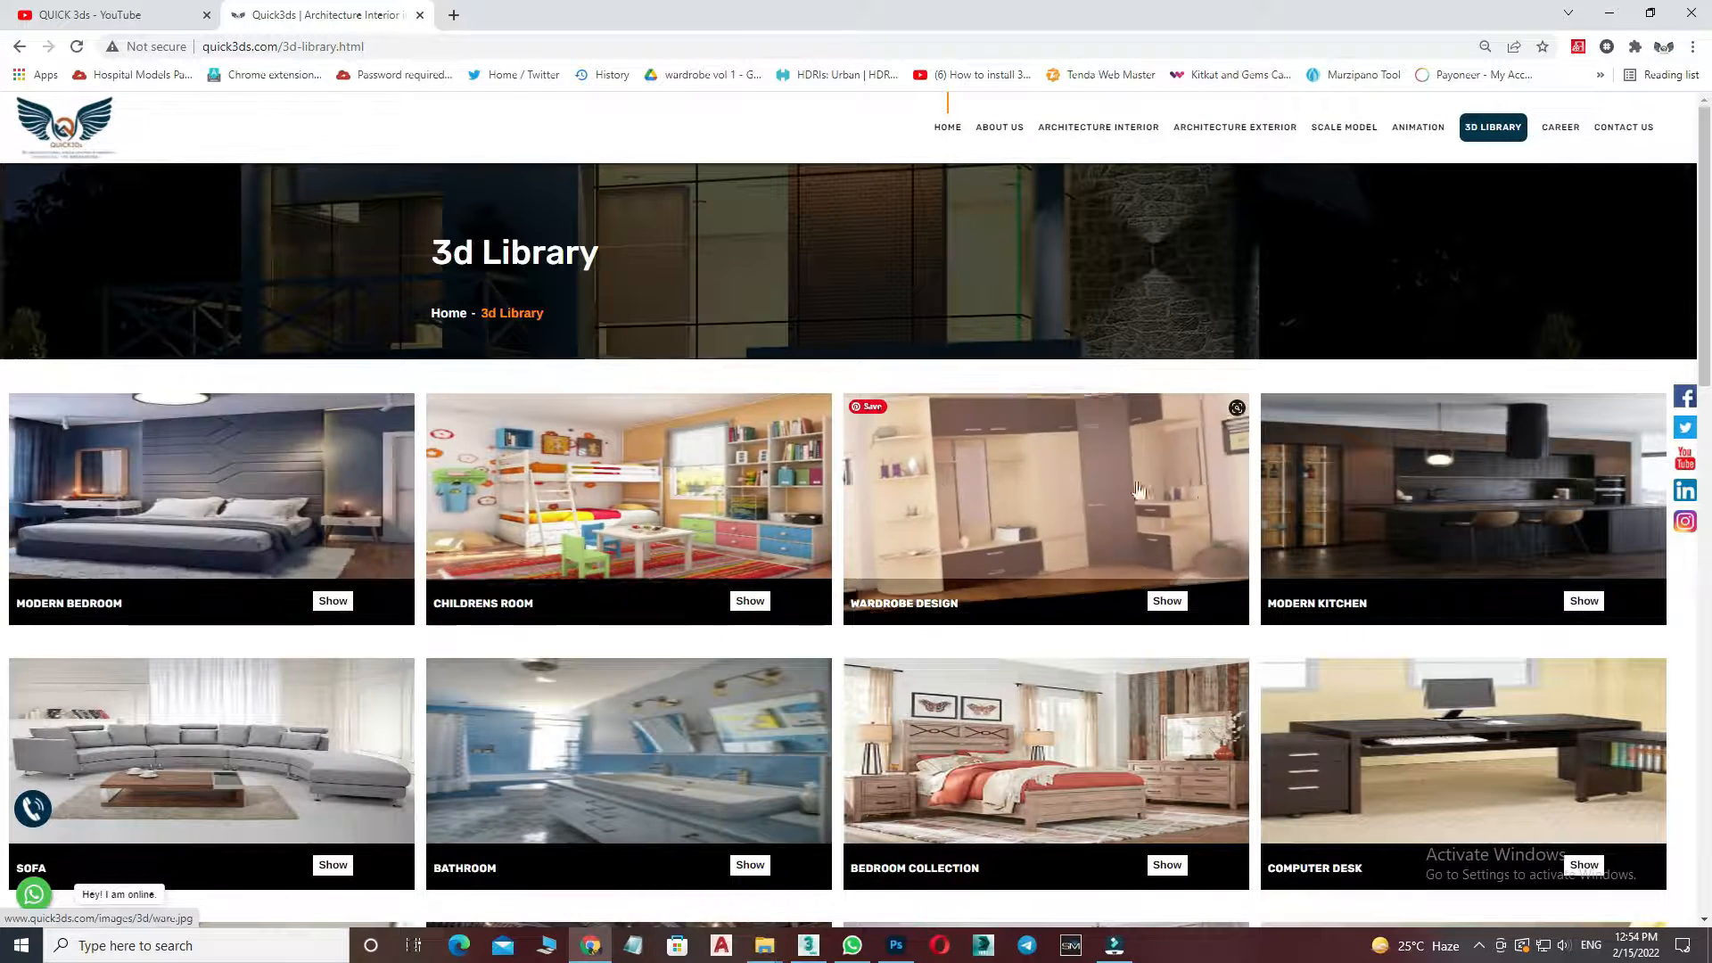
- Browse the furniture and room categories in the Quick3ds website's 3D Library
scroll(1207, 496, "down", 1)
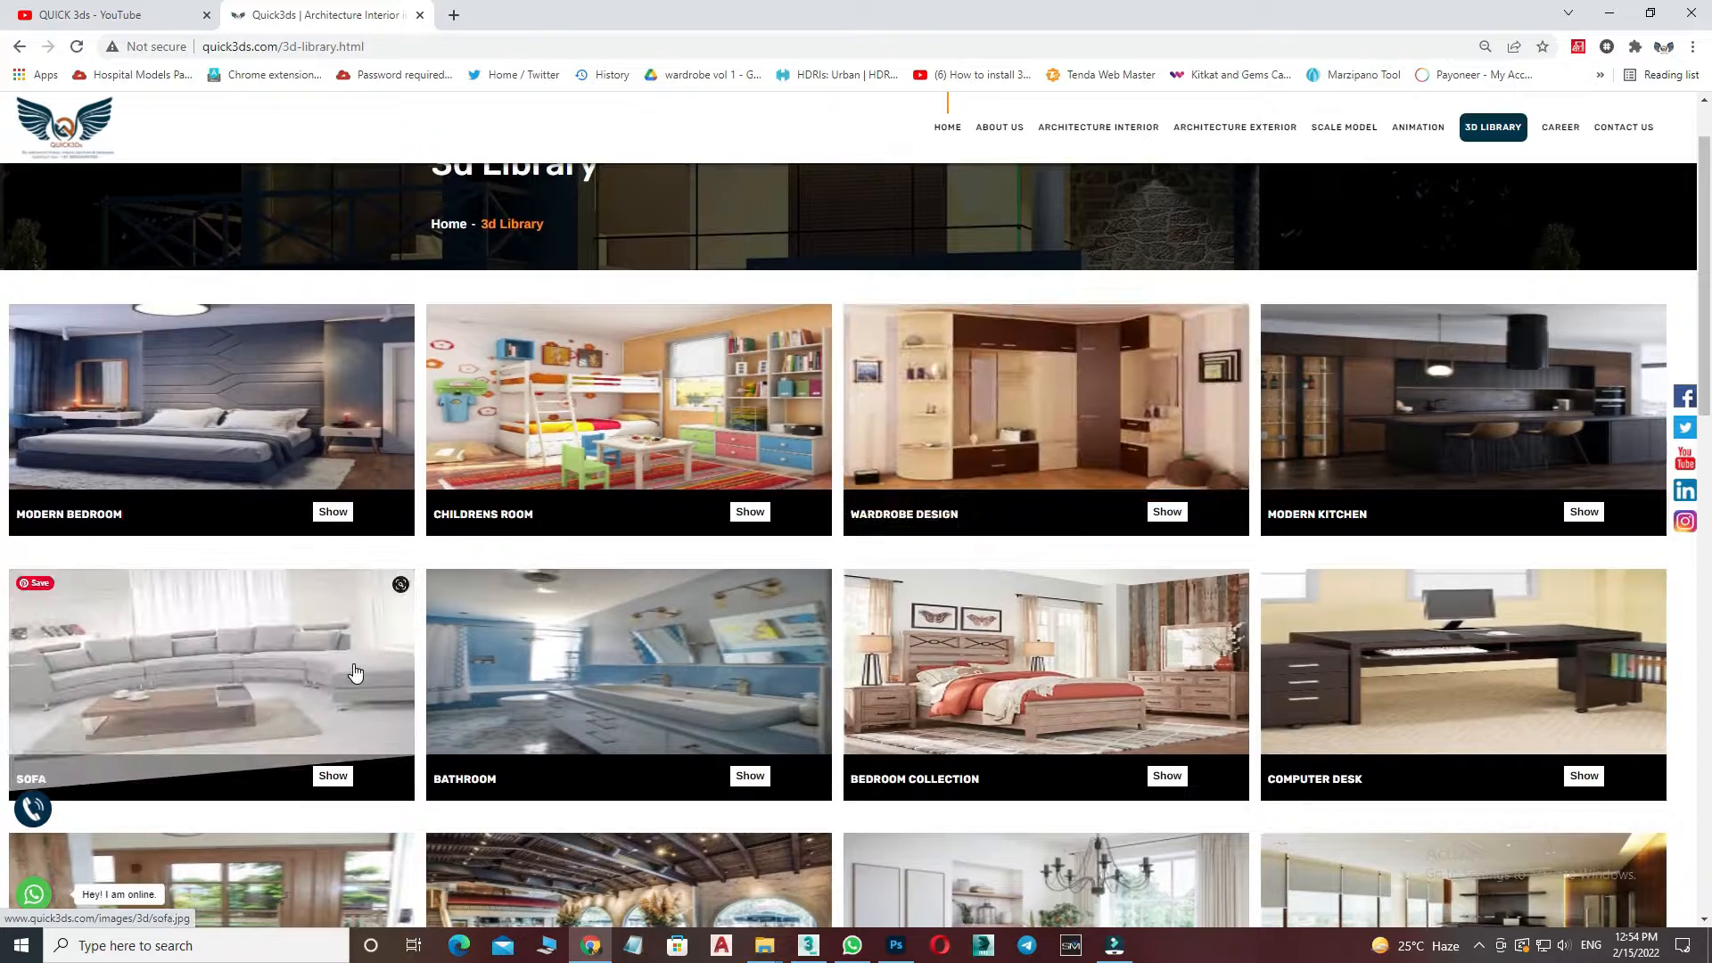
scroll(354, 672, "down", 4)
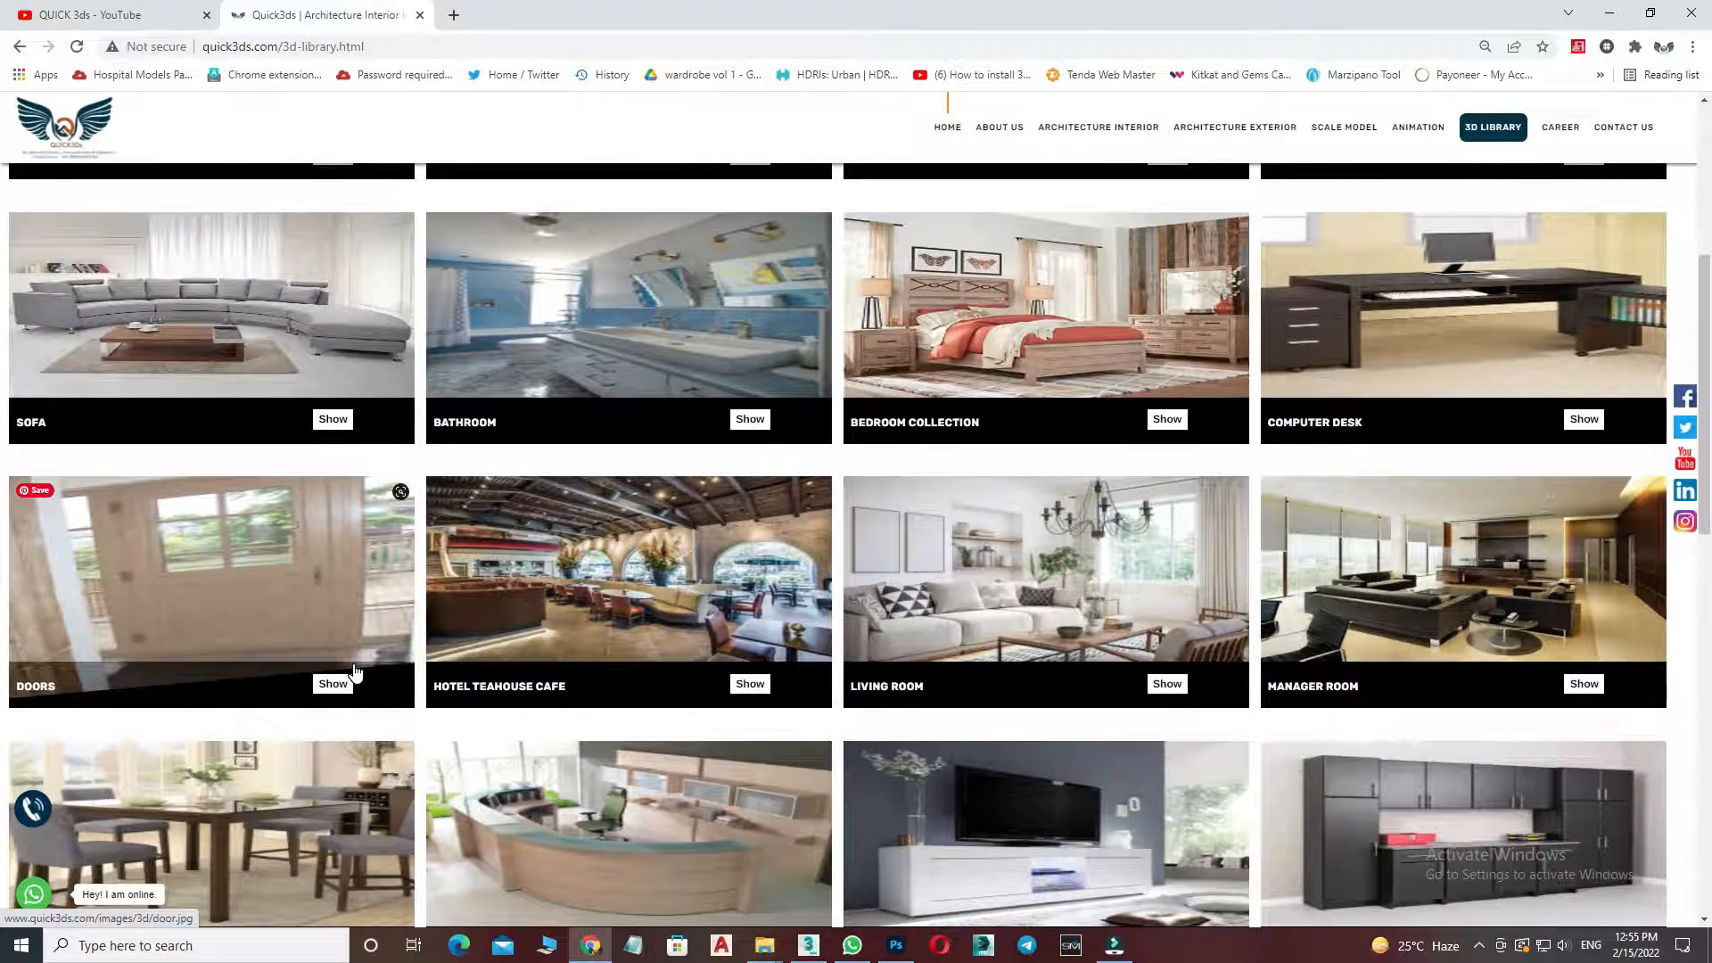
scroll(354, 671, "down", 3)
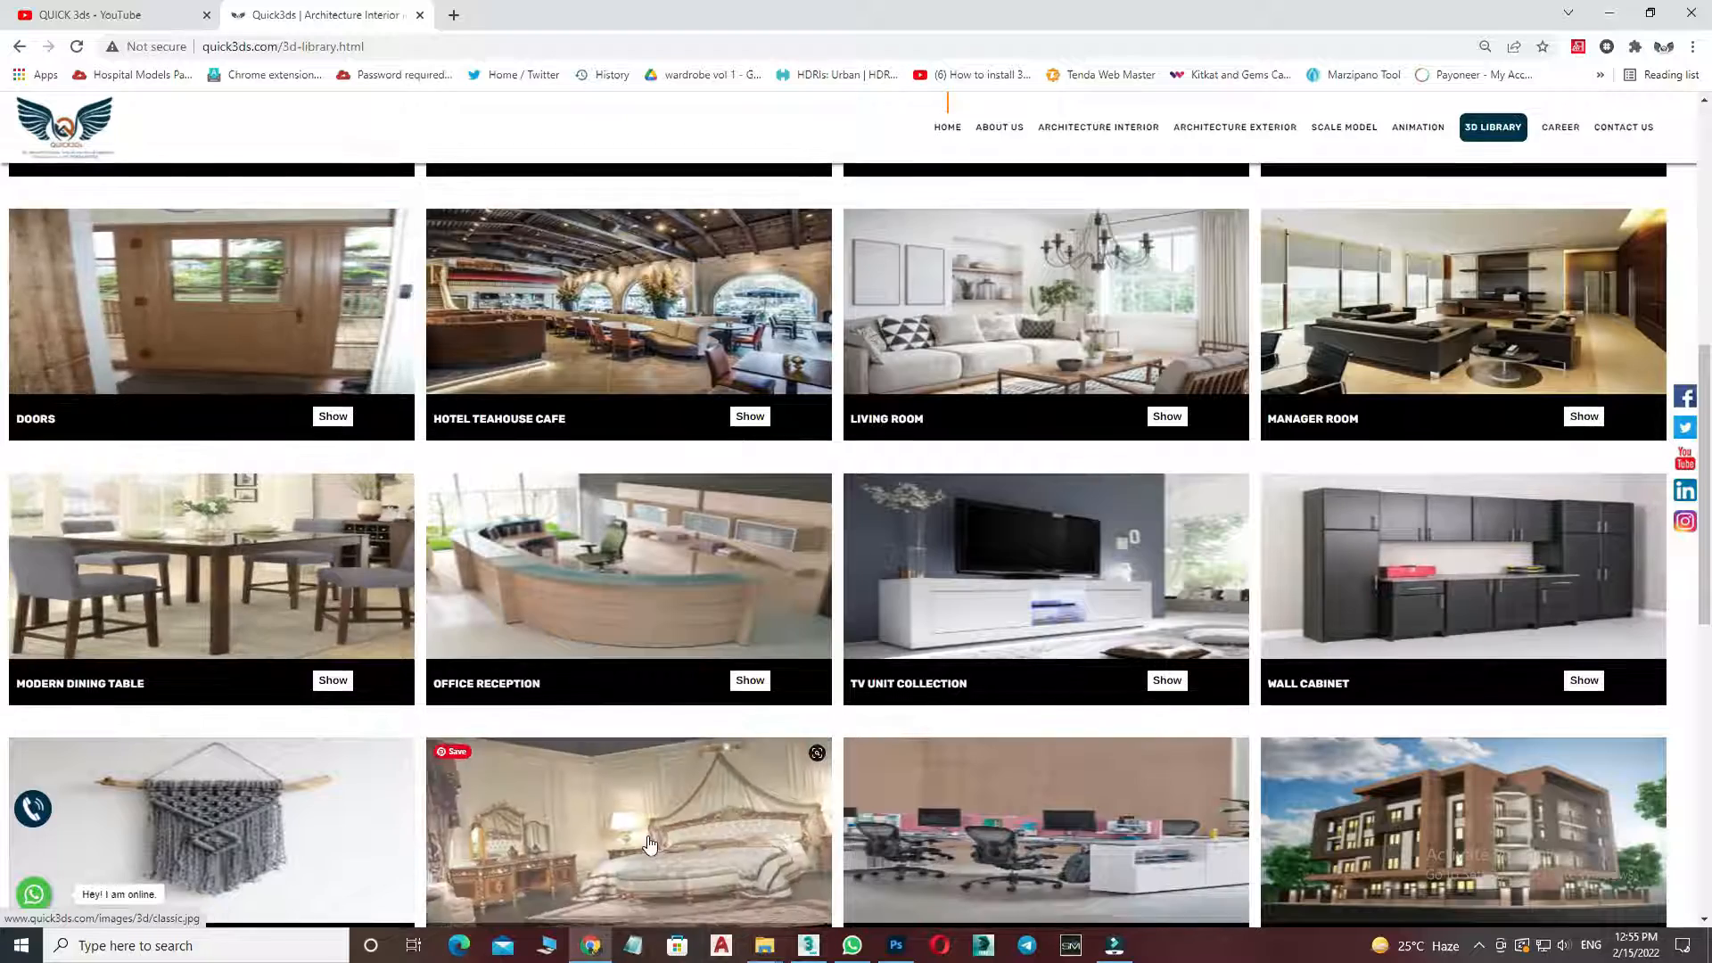
scroll(651, 836, "down", 2)
scroll(651, 836, "up", 4)
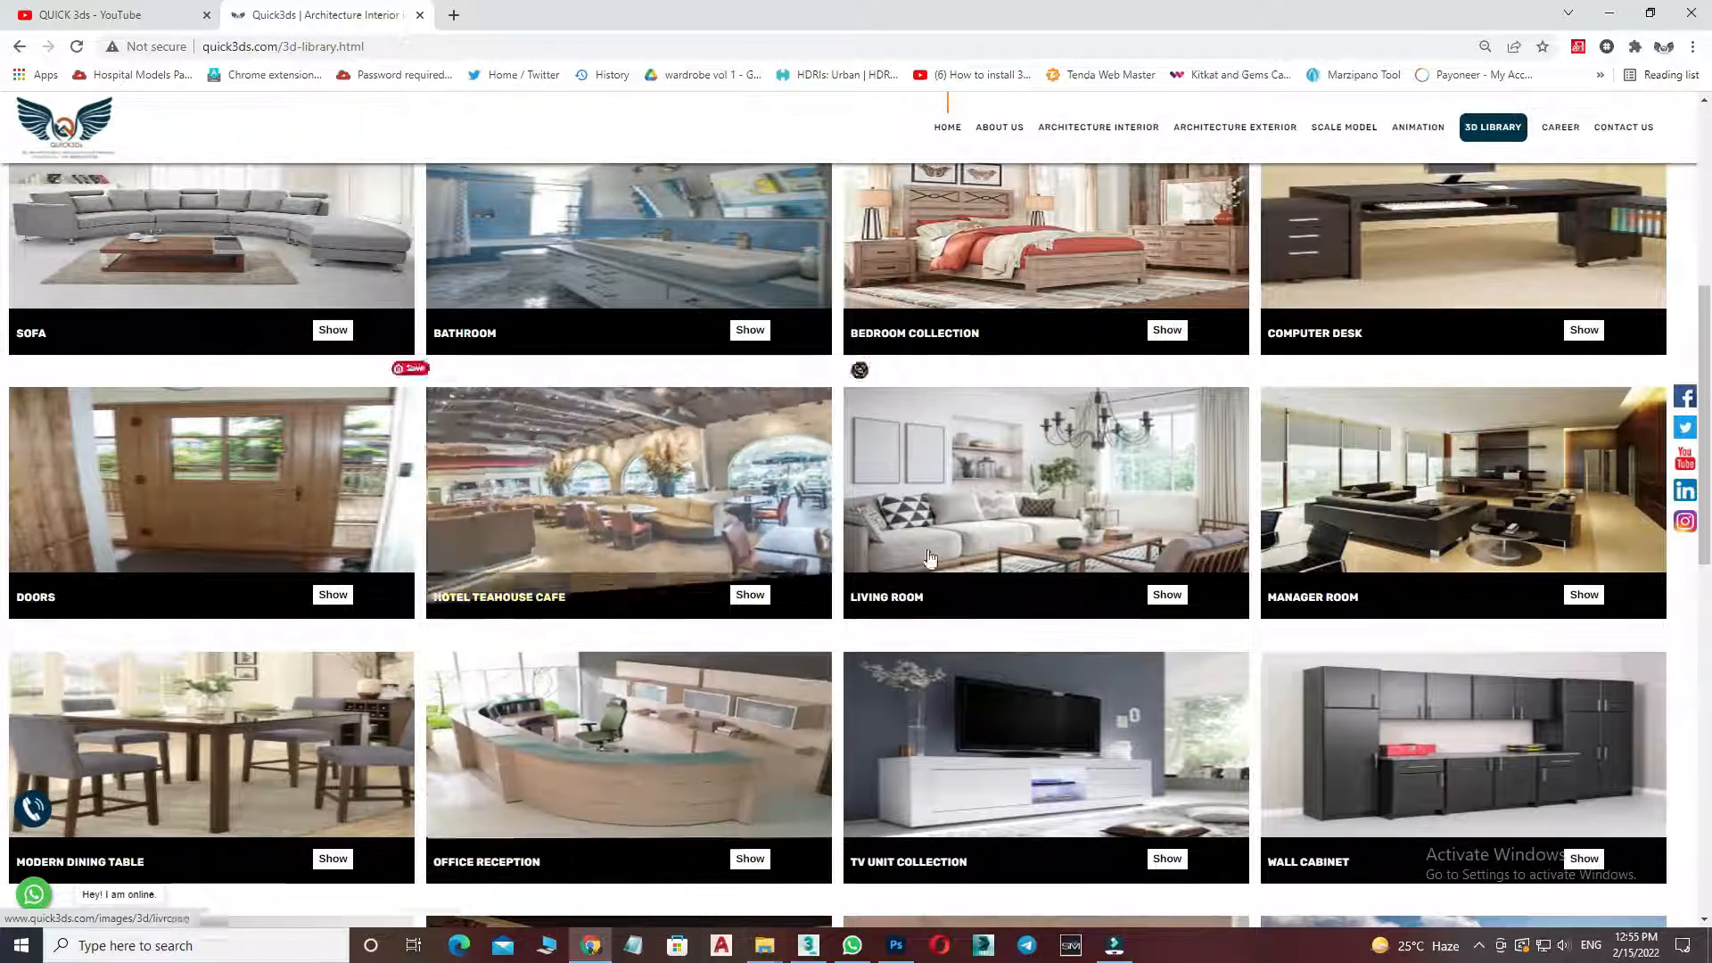
scroll(948, 635, "up", 2)
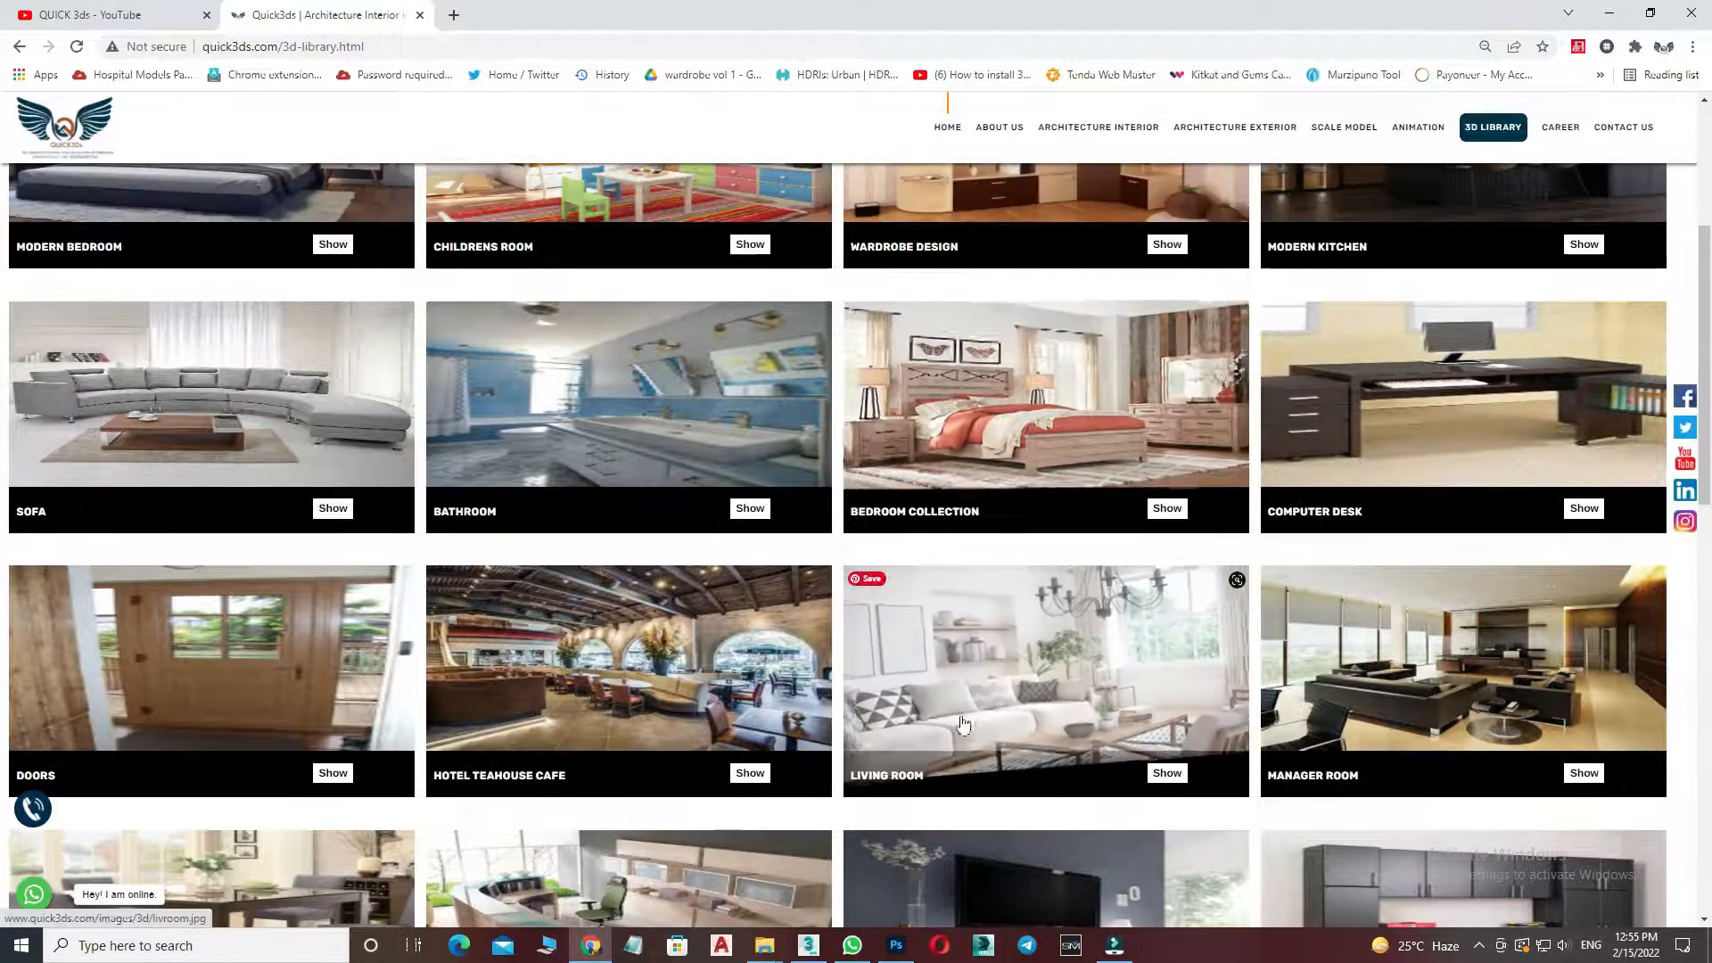
- Open the Living Room collection, look through its Google Drive images and preview 47 (2).jpg
left_click(1168, 774)
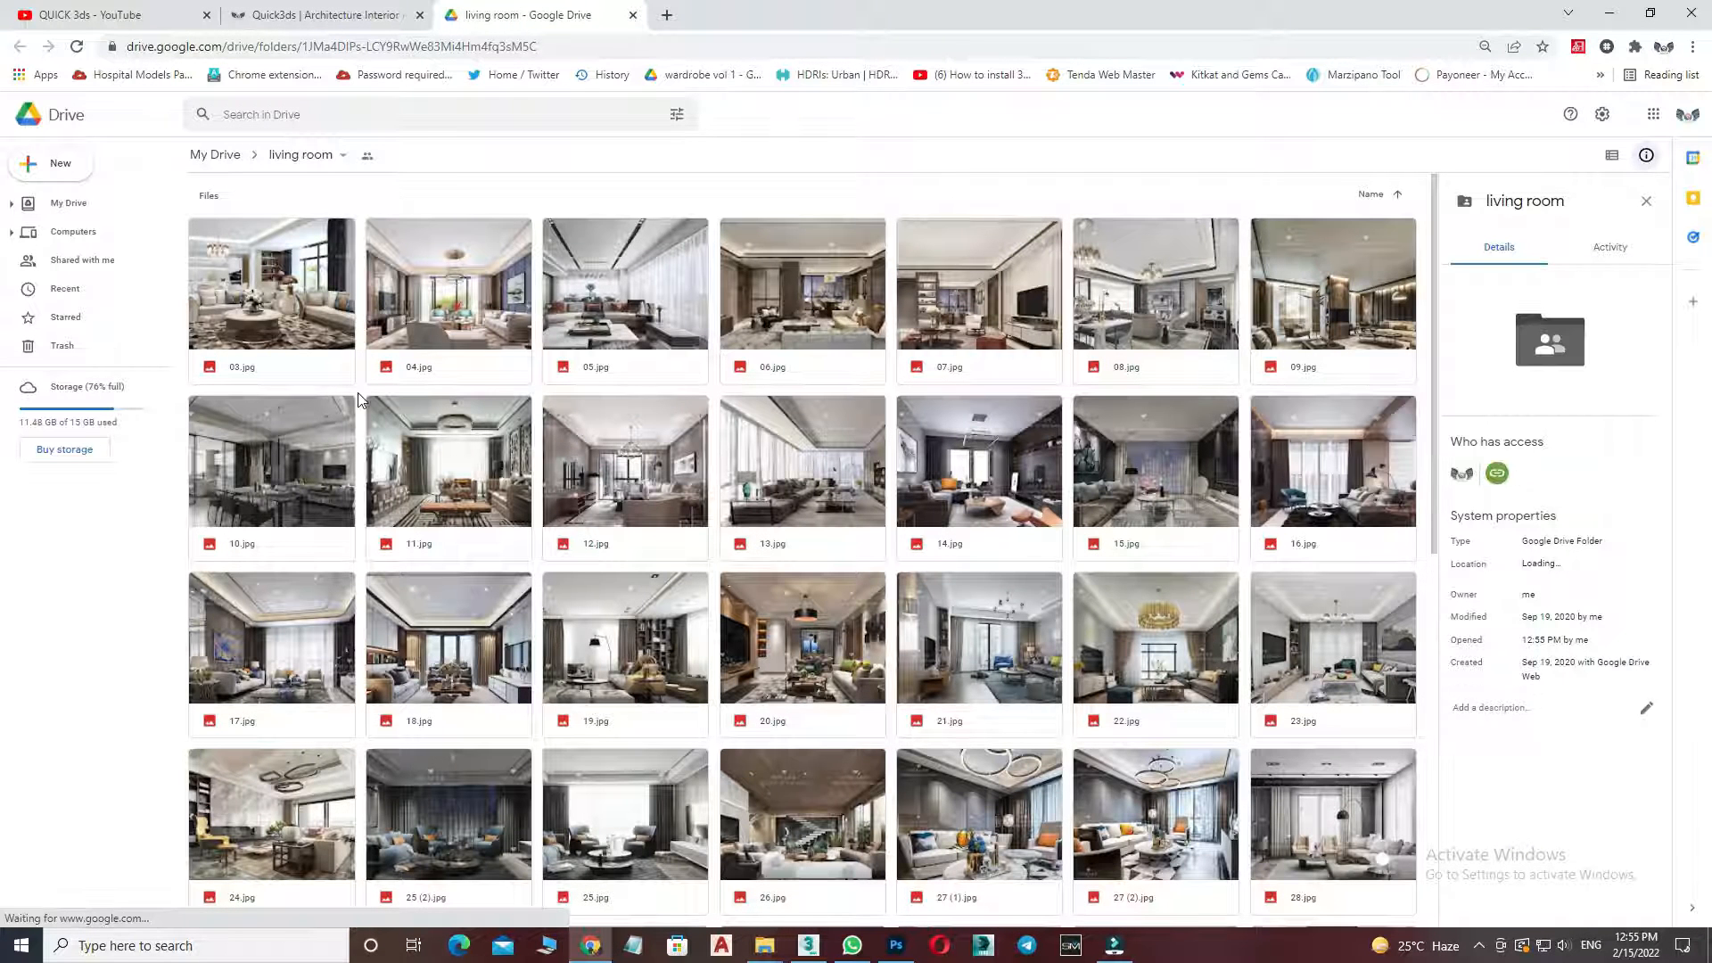
scroll(359, 396, "down", 3)
scroll(358, 396, "down", 8)
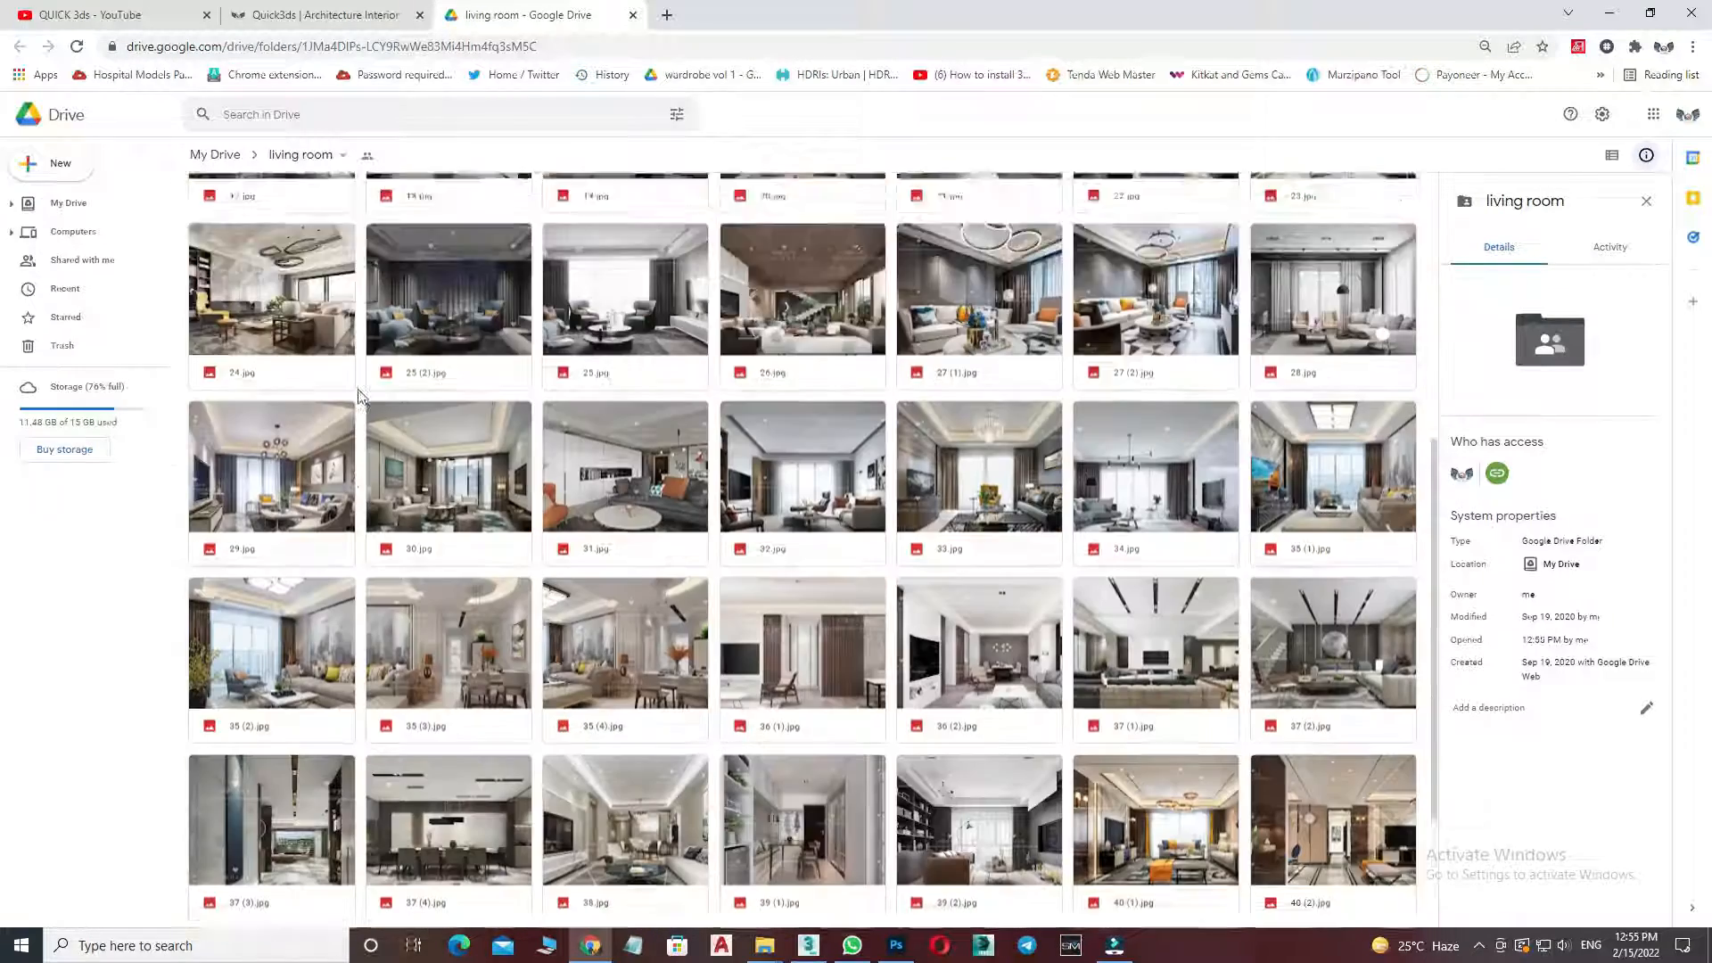
scroll(437, 665, "down", 3)
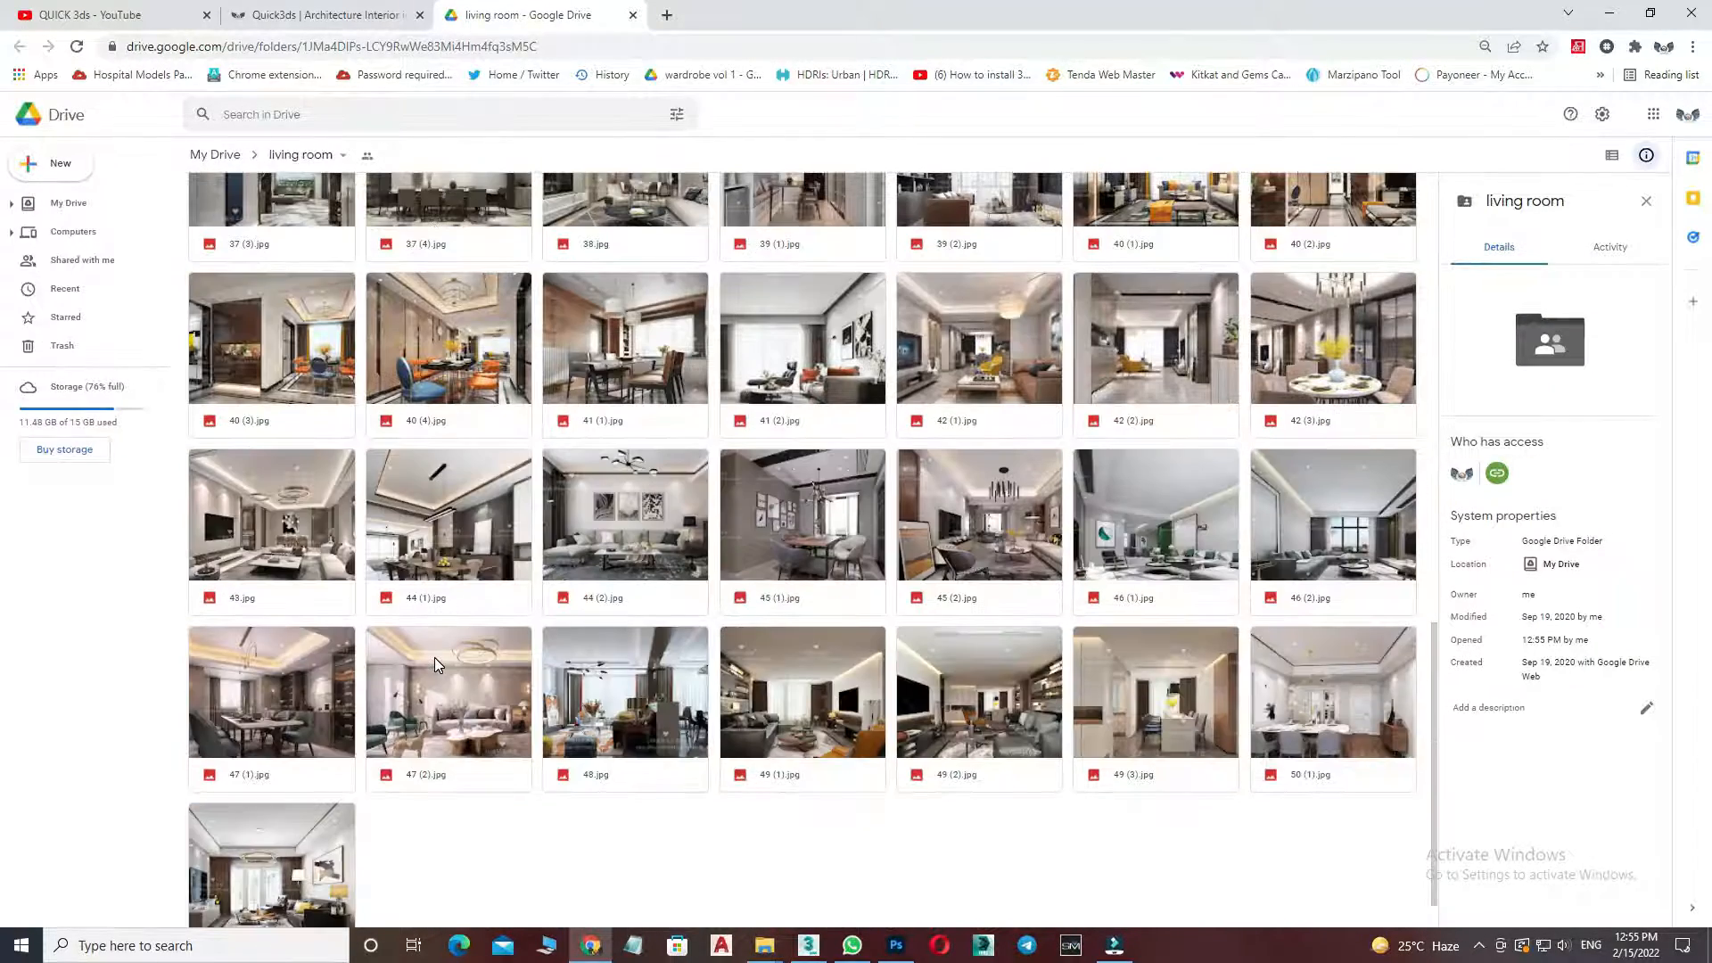
double_click(442, 635)
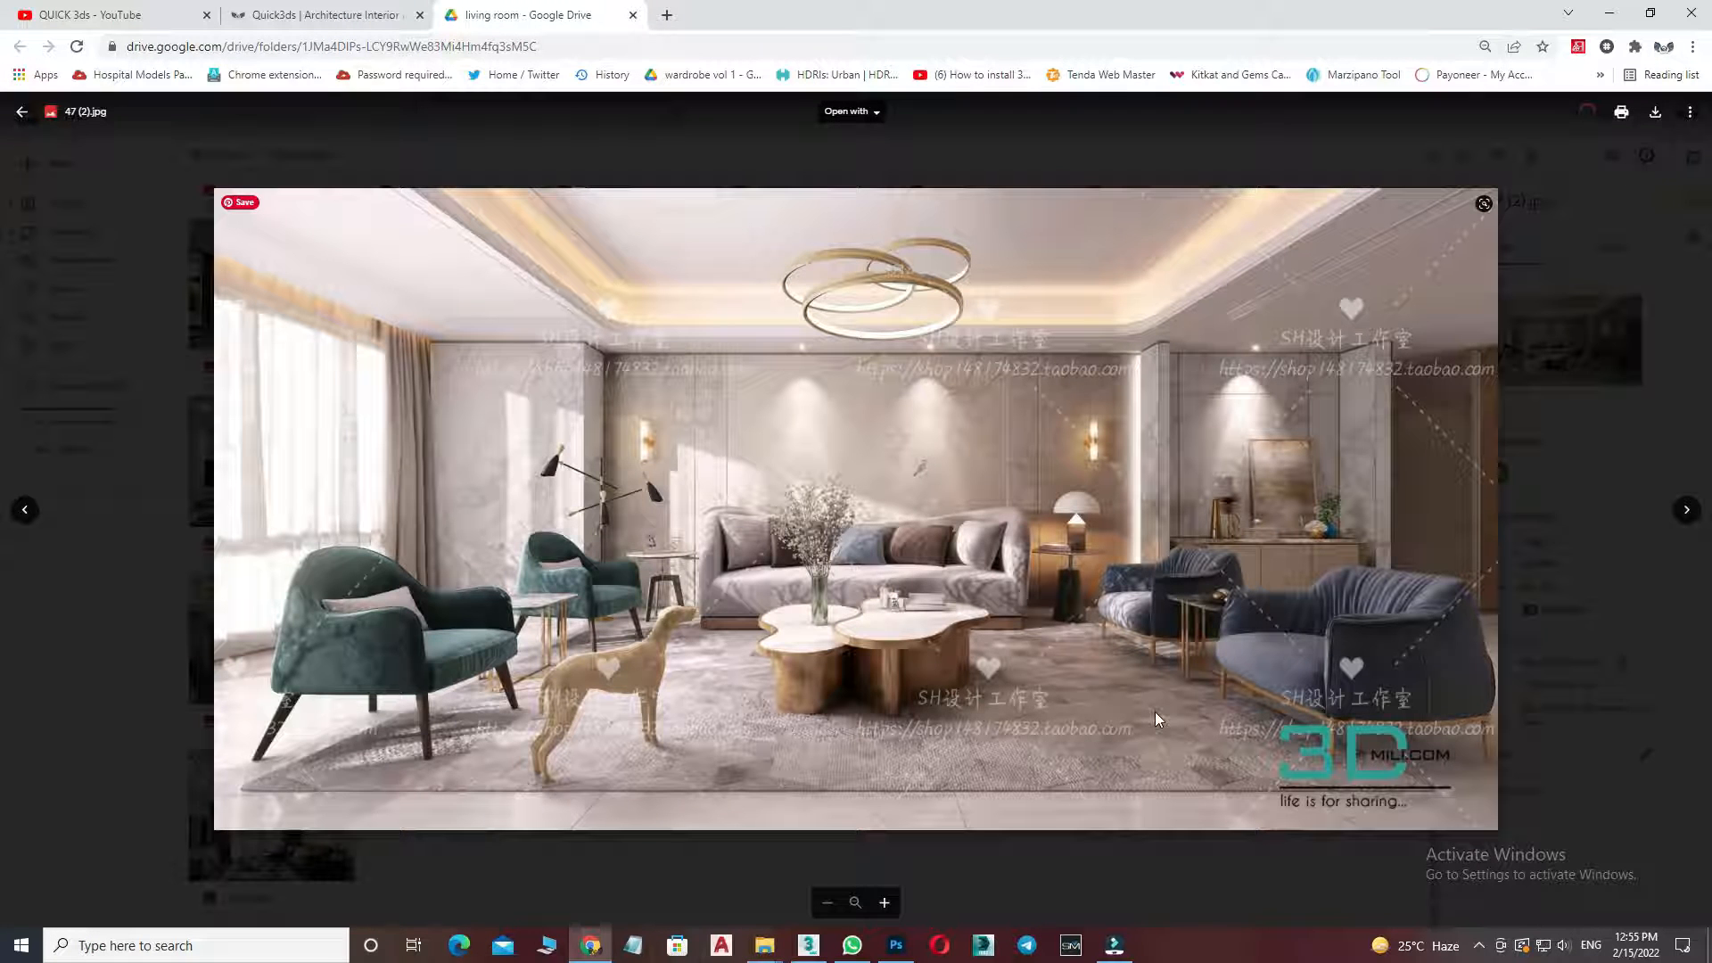
left_click(487, 865)
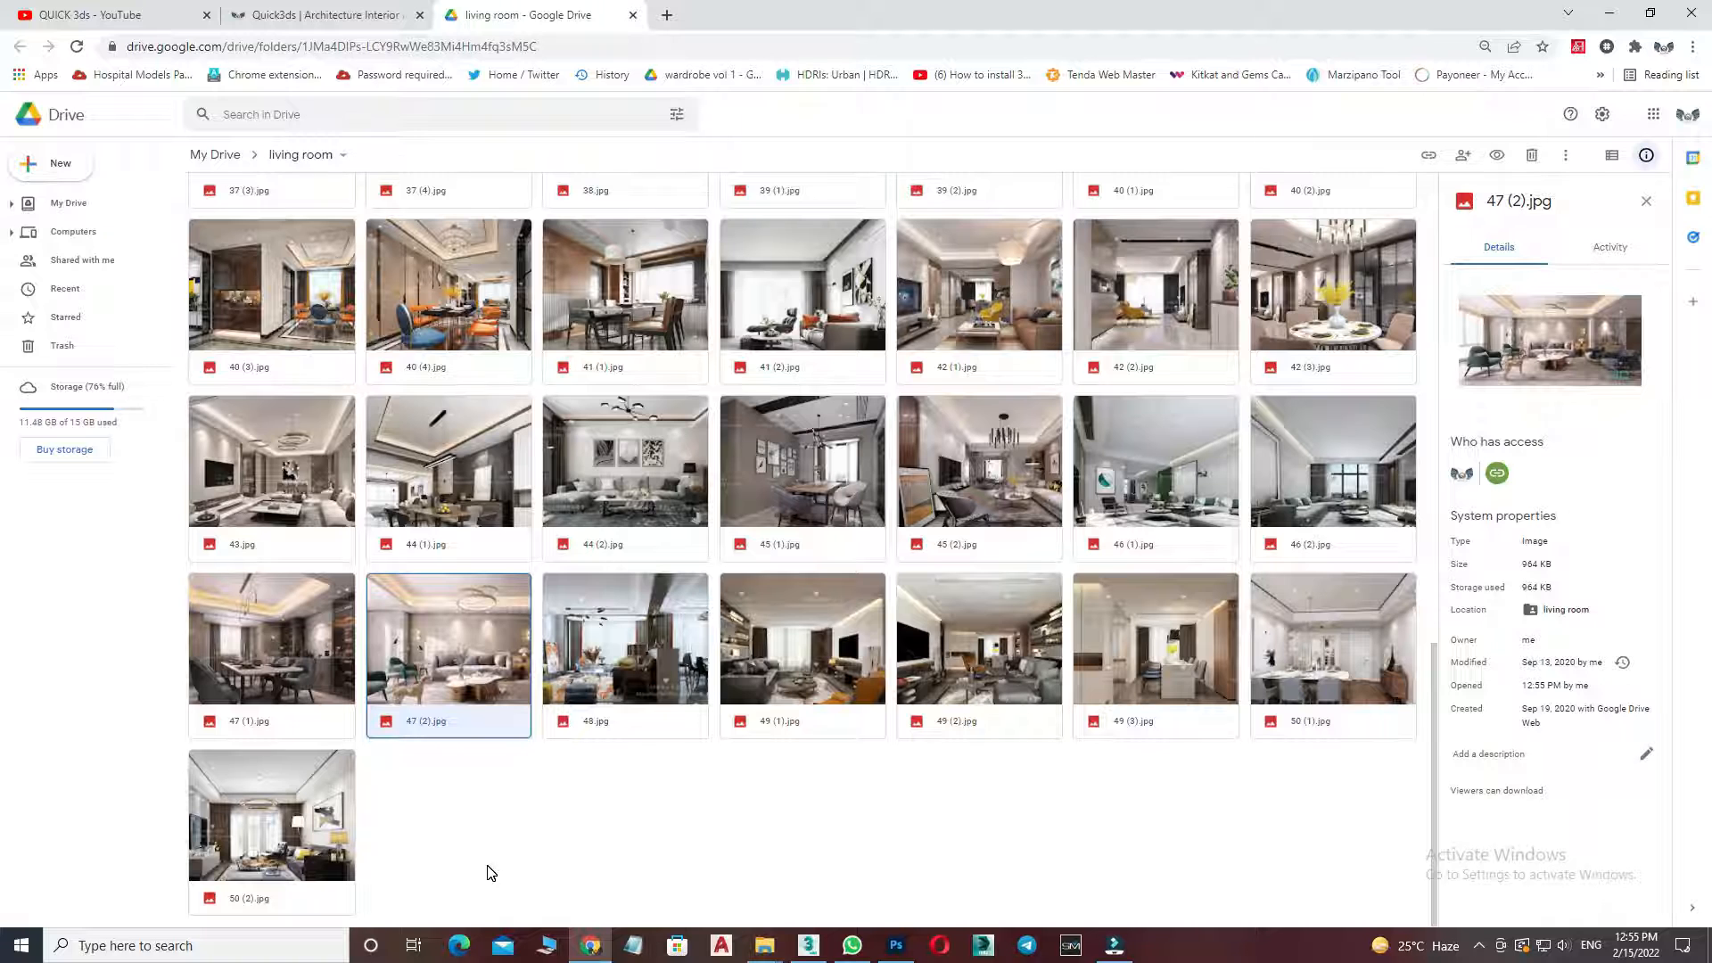
- Return to the Quick3ds 3D Library page and open its WhatsApp contact chat
left_click(361, 13)
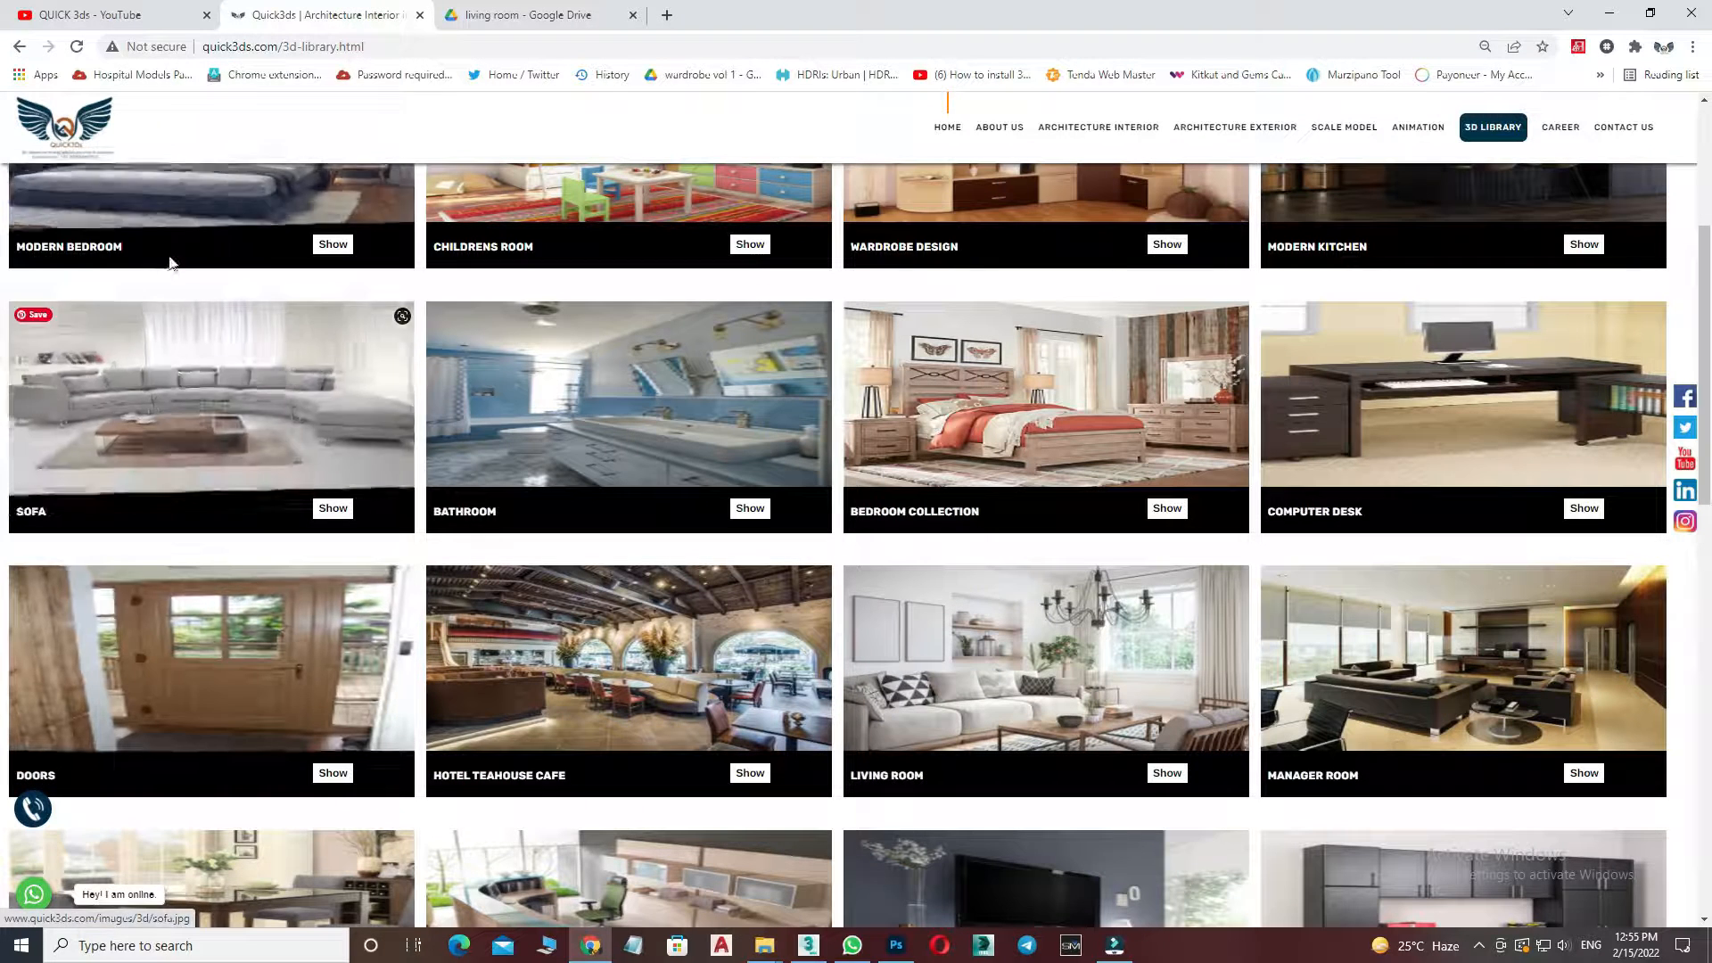
left_click(32, 898)
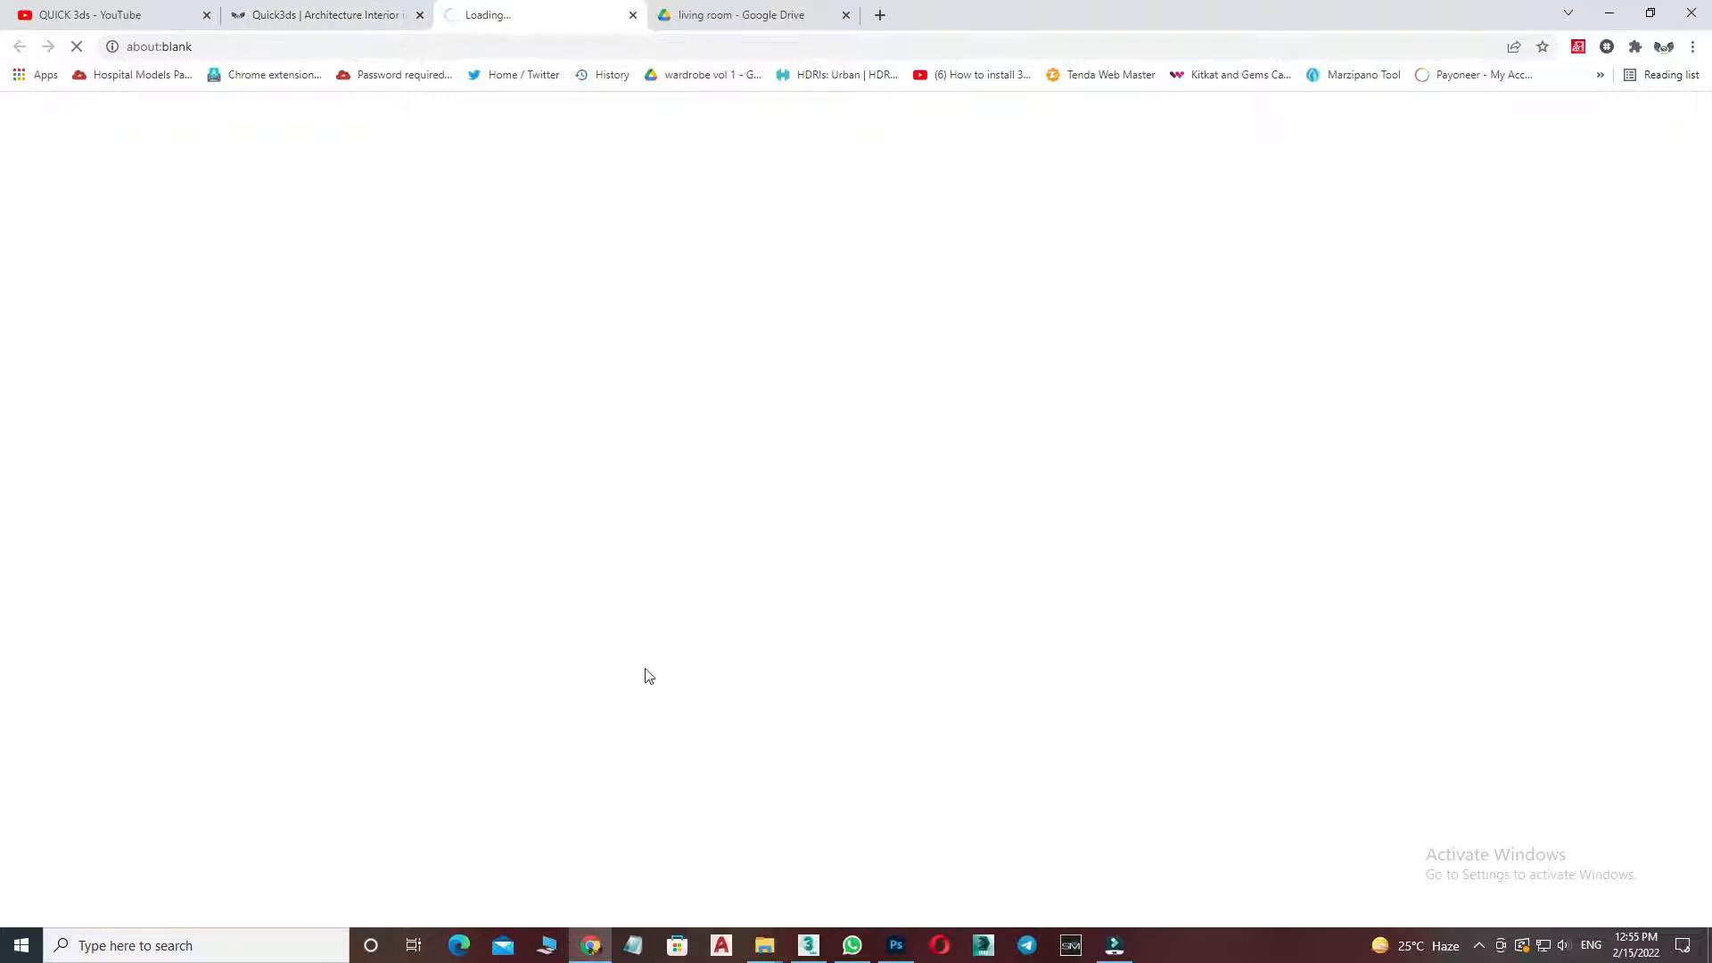
left_click(944, 200)
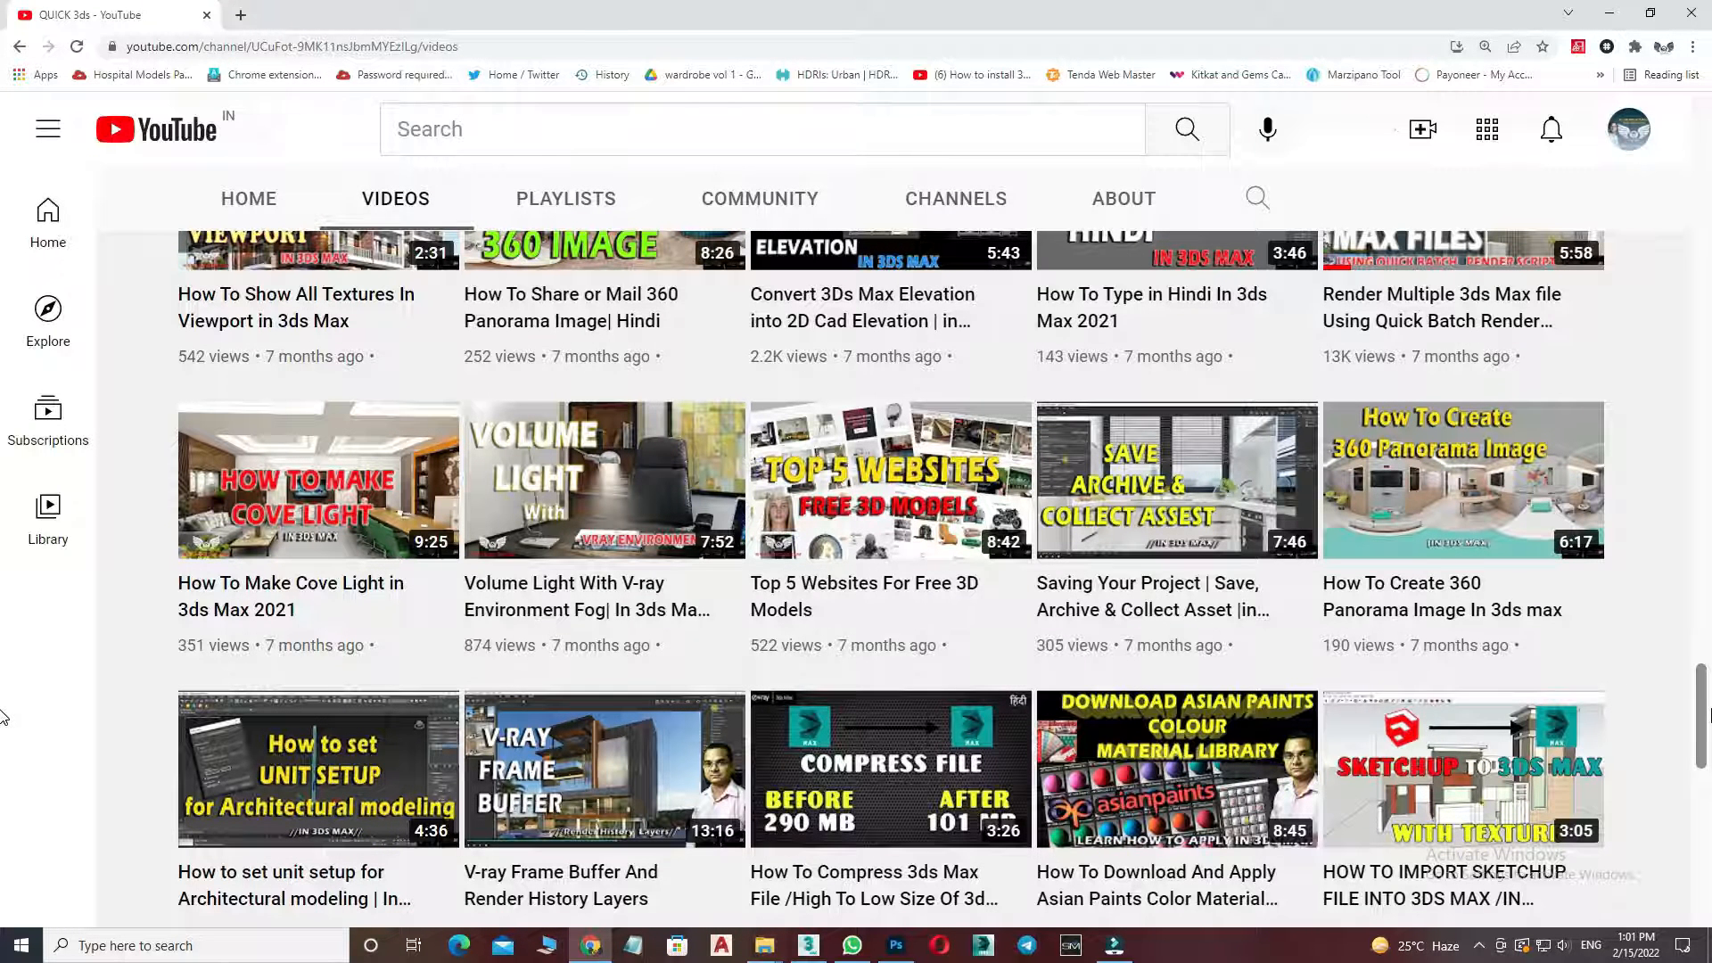
- Browse the uploaded videos on the QUICK 3ds YouTube channel
scroll(1652, 795, "up", 4)
scroll(1652, 795, "up", 6)
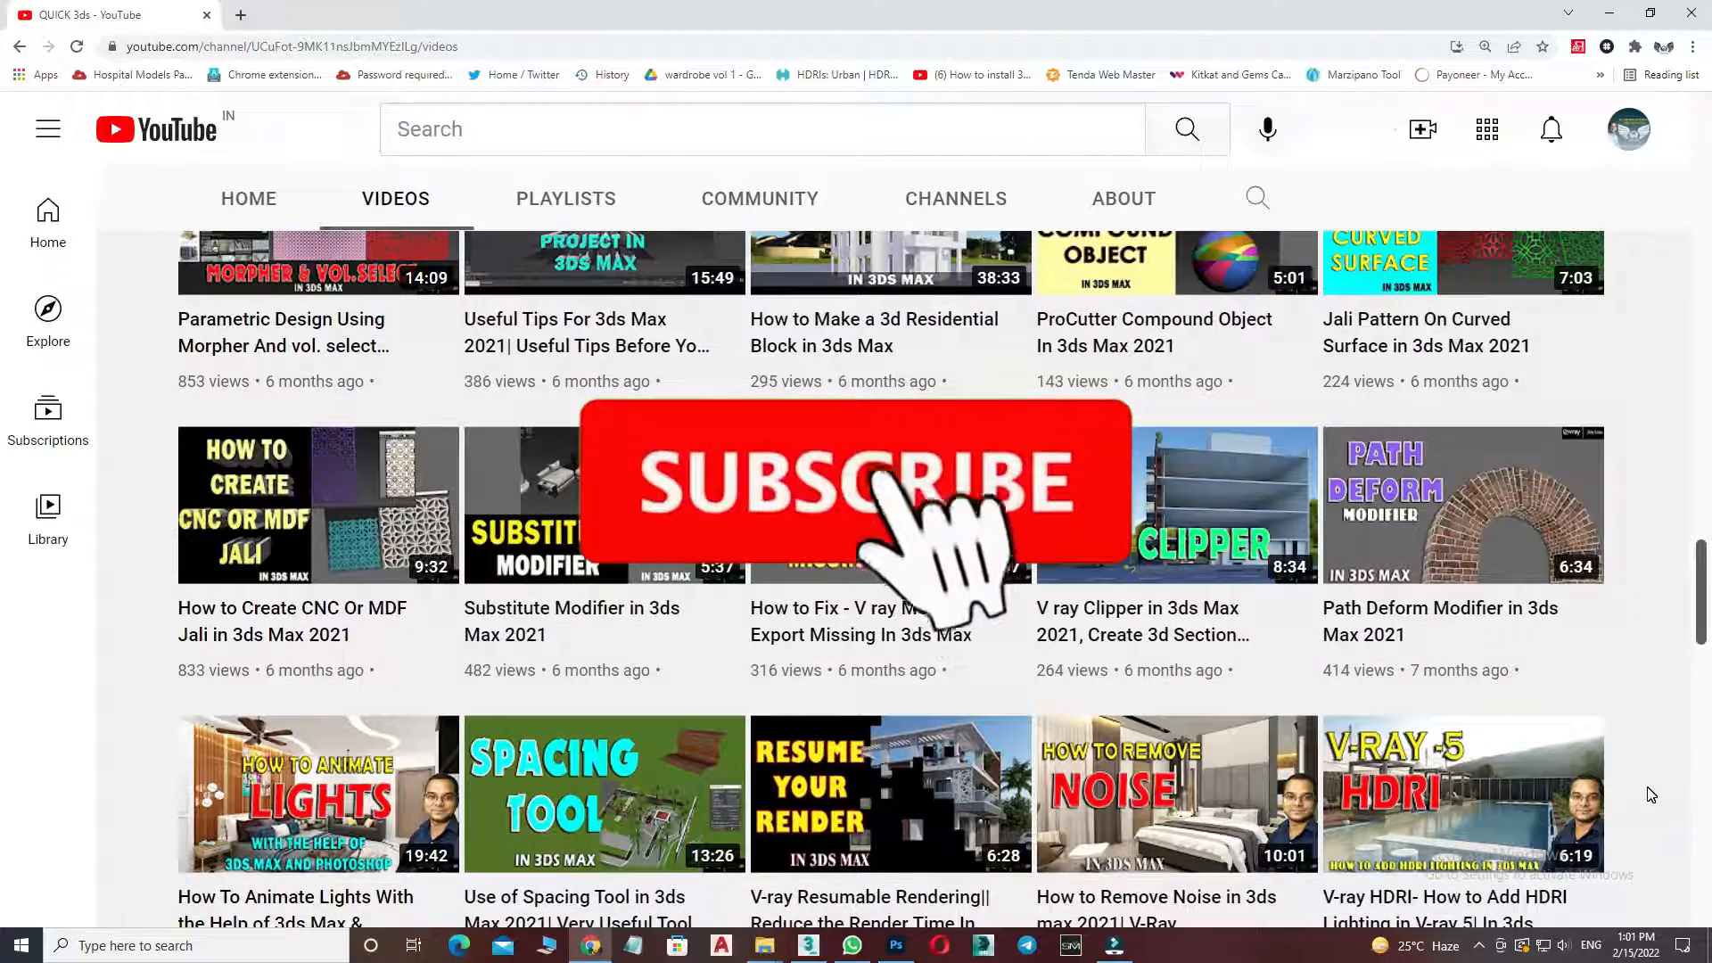